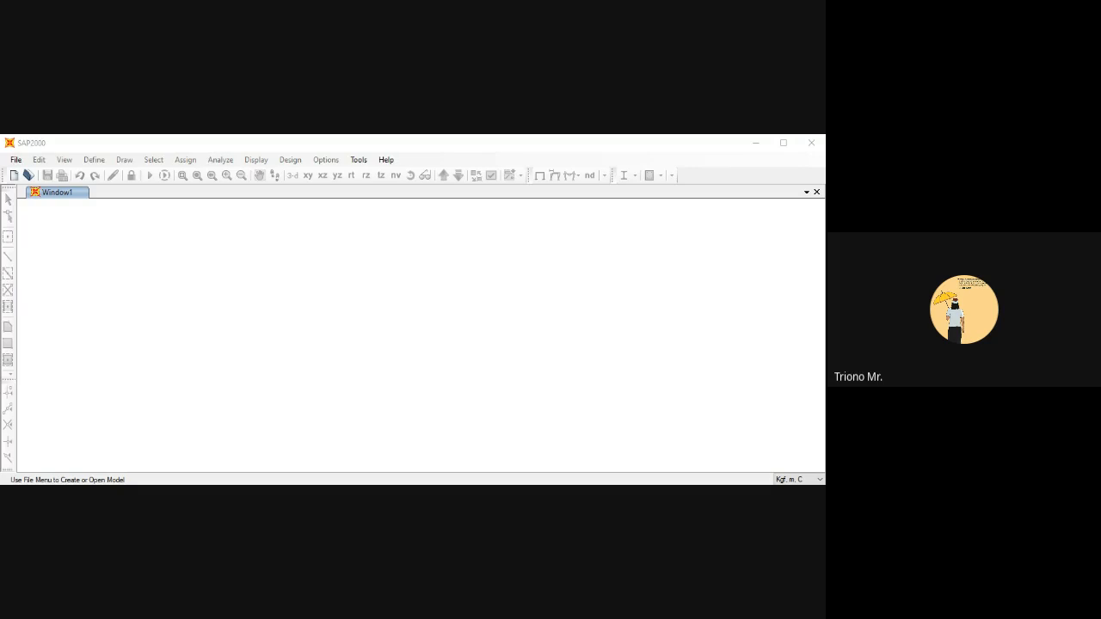
Create a new model with a 3D grid of three bays along both X and Y
{"action": "left_click", "coordinate": [274, 434]}
{"action": "left_click", "coordinate": [17, 176]}
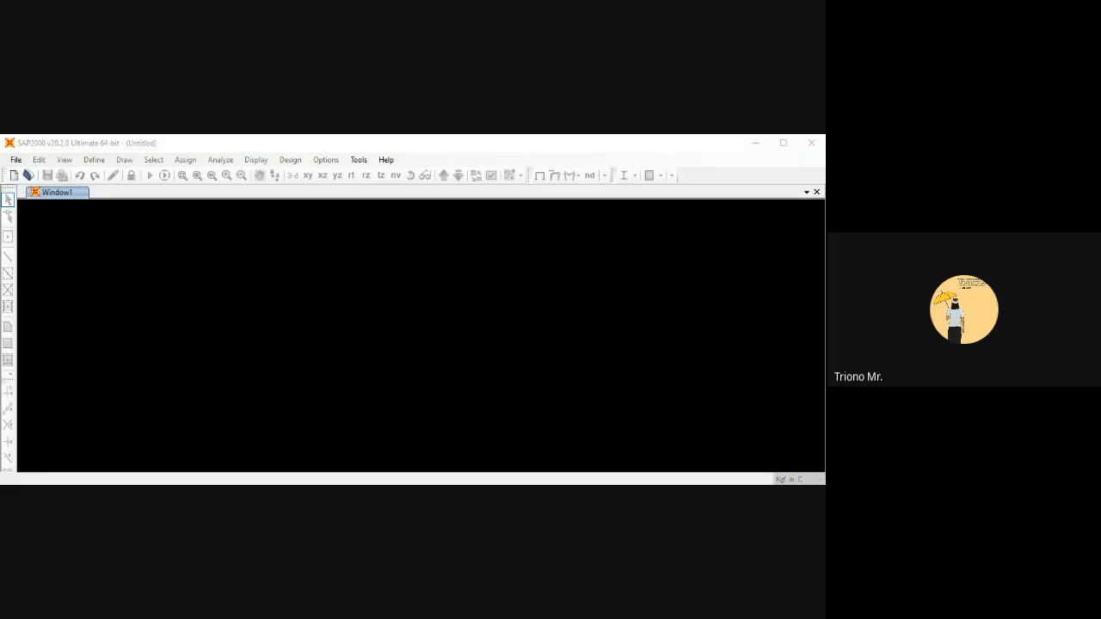
{"action": "left_click", "coordinate": [322, 288]}
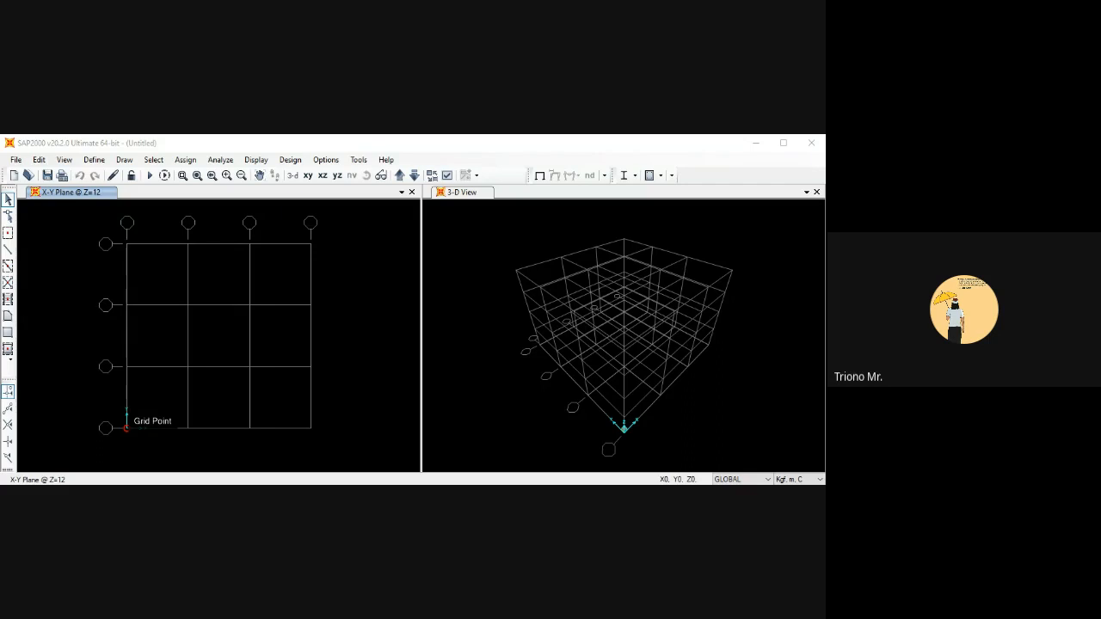
Edit the grid system data to give one bay along Y and two levels above the base
{"action": "left_click", "coordinate": [126, 426]}
{"action": "key", "text": "alt+Tab"}
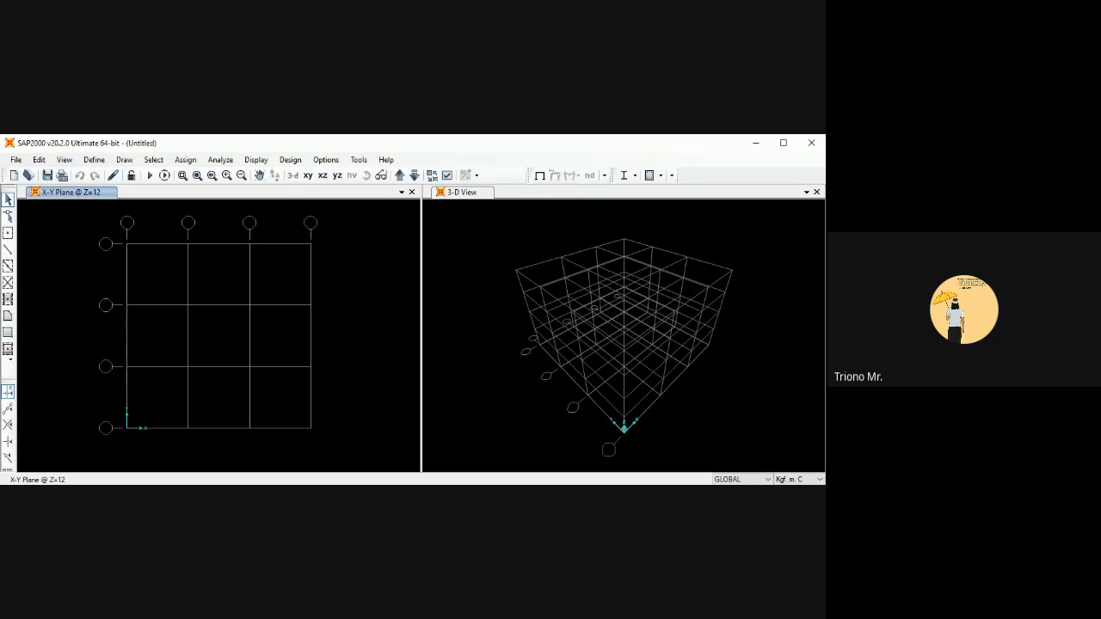
{"action": "double_click", "coordinate": [228, 245]}
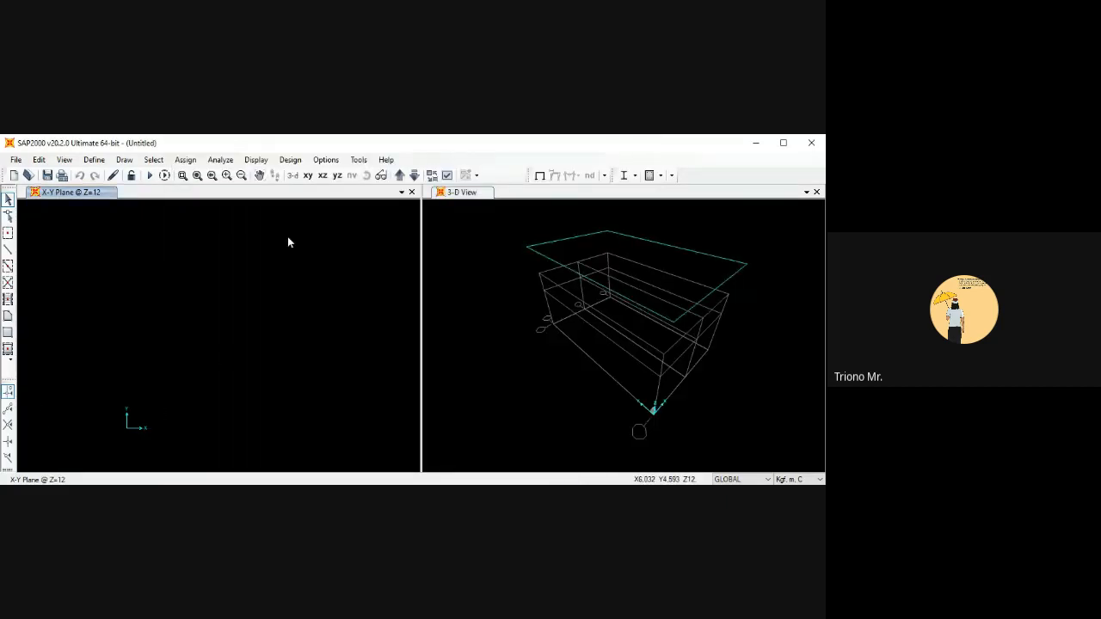
Show the Y-Z plane at X=0 in one view and the 3-D view in the other, and maximize the window
{"action": "left_click", "coordinate": [336, 175]}
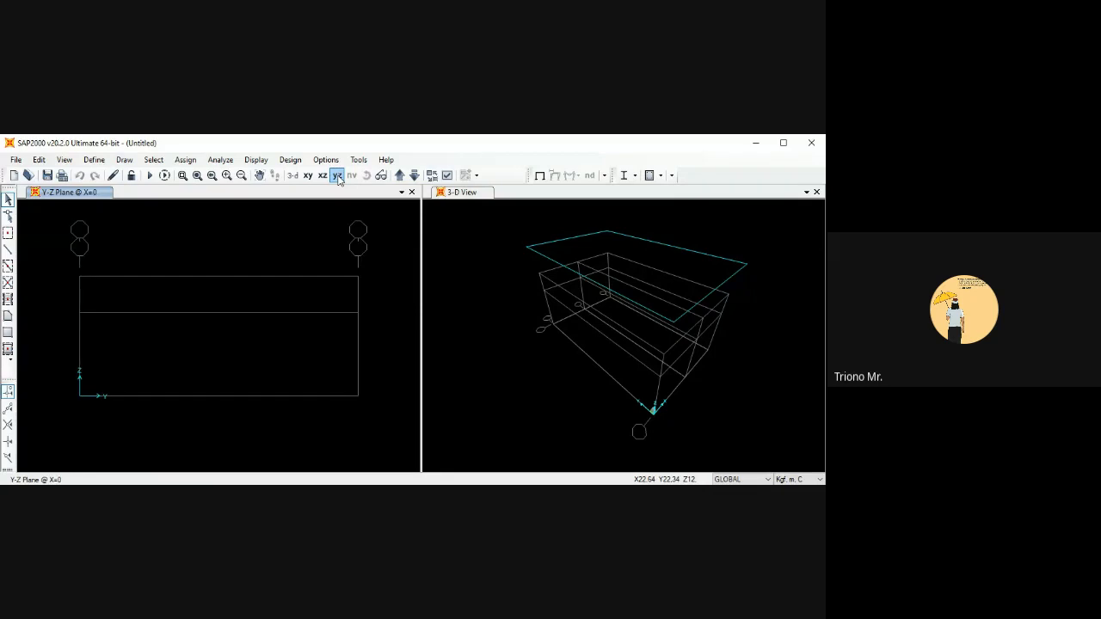
{"action": "left_click", "coordinate": [294, 176]}
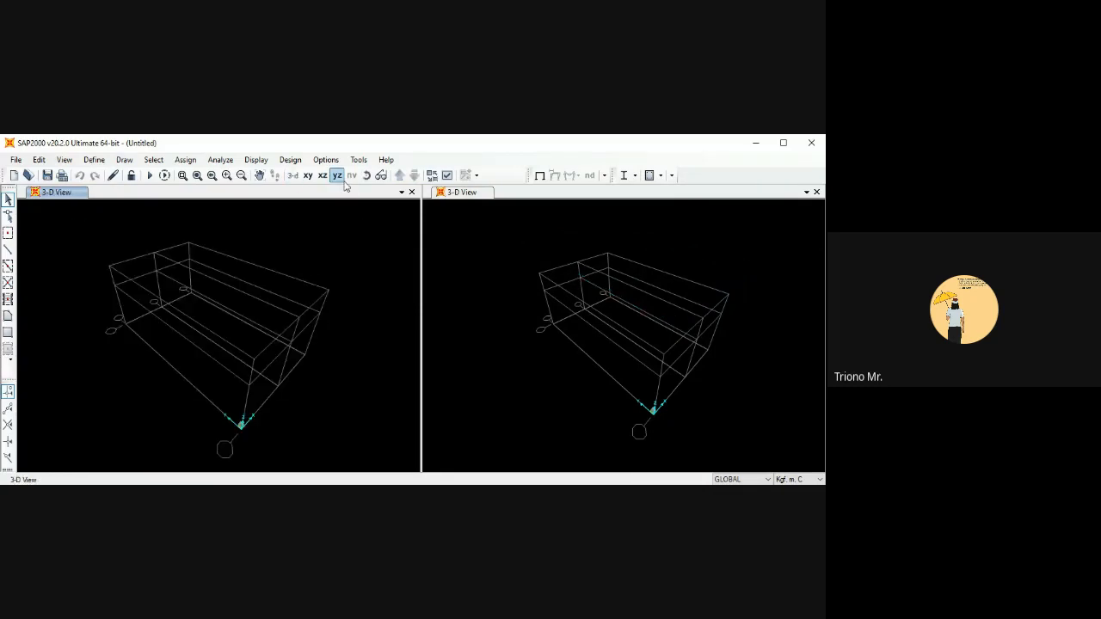
{"action": "left_click", "coordinate": [336, 176]}
{"action": "left_click", "coordinate": [704, 265]}
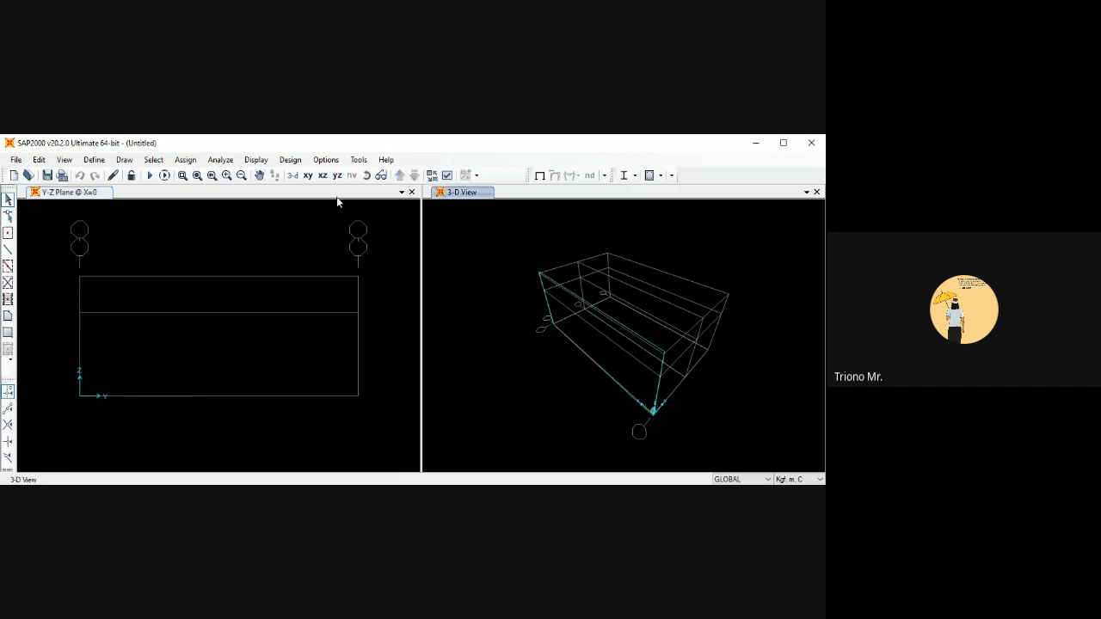
{"action": "left_click", "coordinate": [293, 175]}
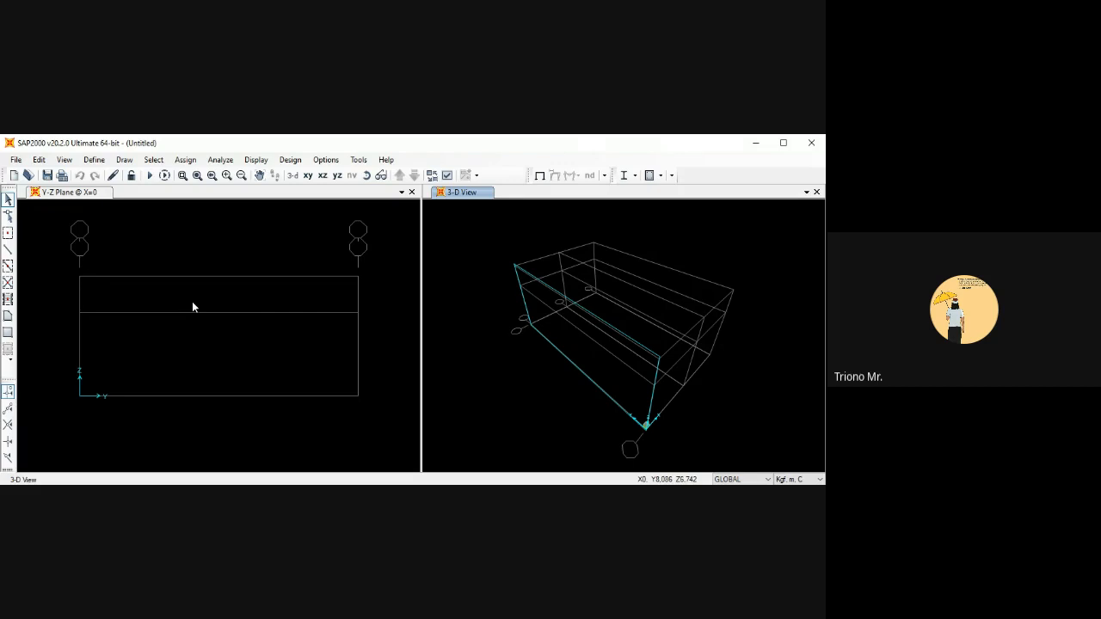
{"action": "left_click", "coordinate": [783, 144]}
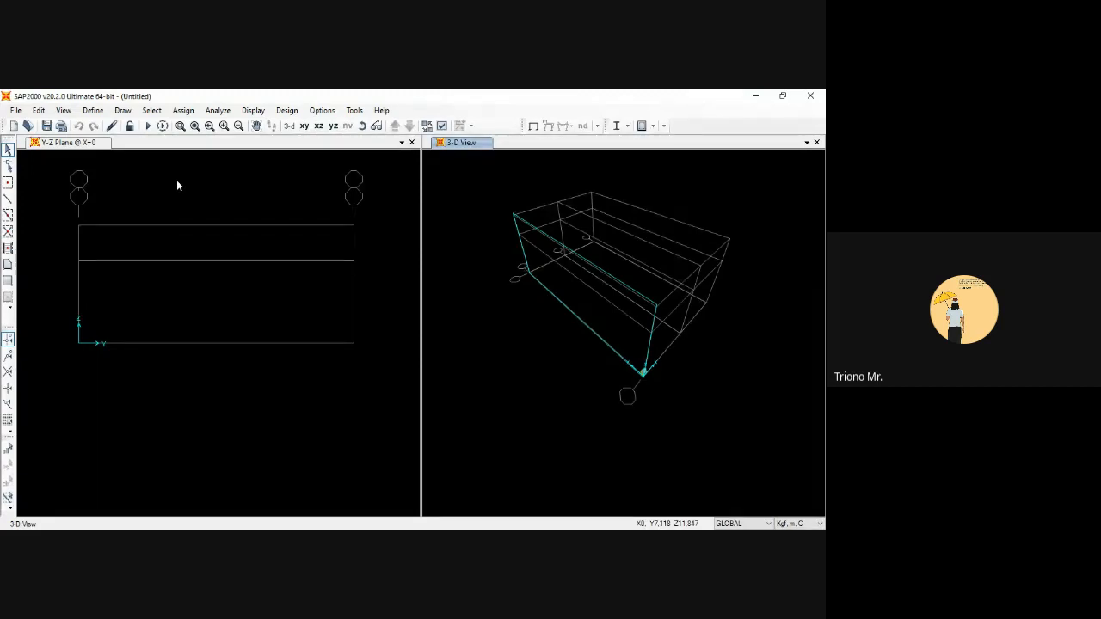
Open the material definitions of the model
{"action": "left_click", "coordinate": [97, 111]}
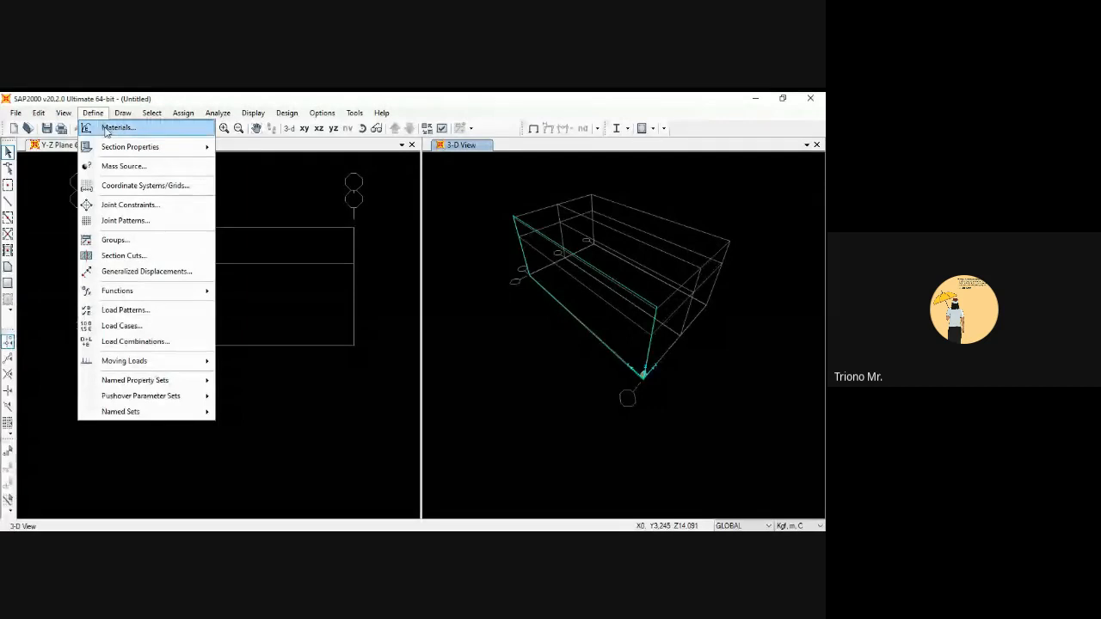
{"action": "left_click", "coordinate": [108, 128]}
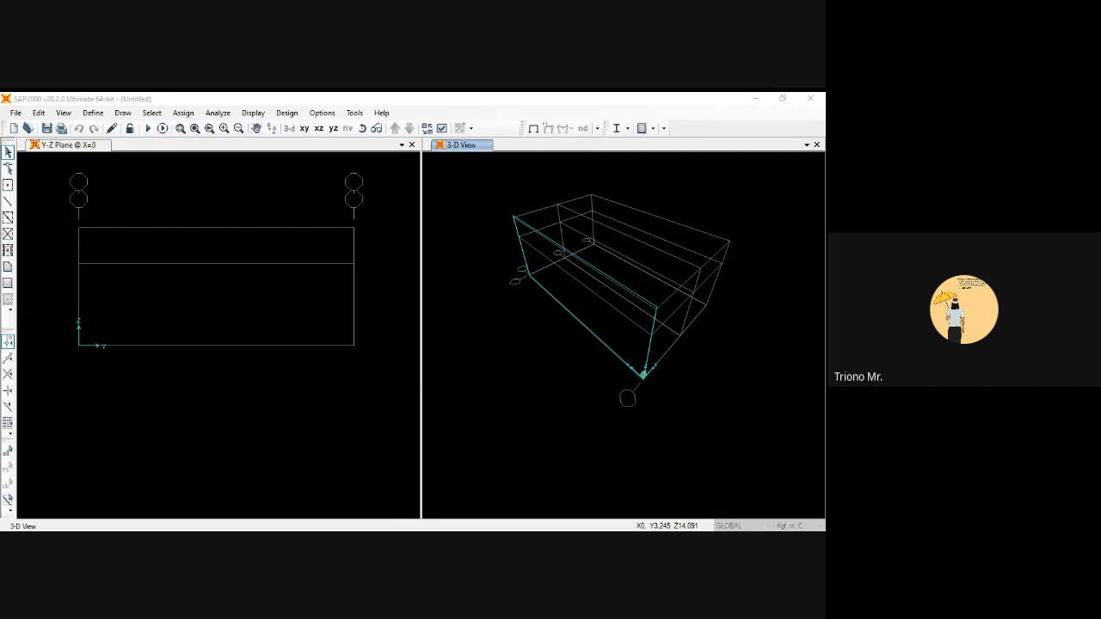
{"action": "left_click", "coordinate": [477, 373]}
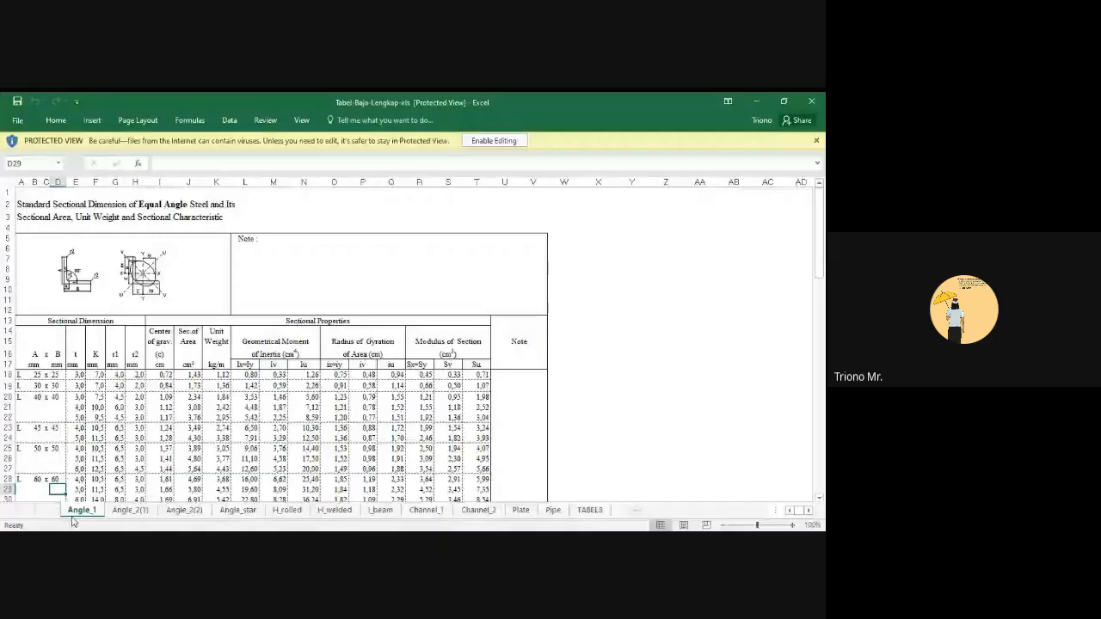
Switch to the Excel steel table and examine the angle, star angle, H_rolled, H_welded and I_beam sheets
{"action": "left_click", "coordinate": [204, 512]}
{"action": "left_click", "coordinate": [238, 510]}
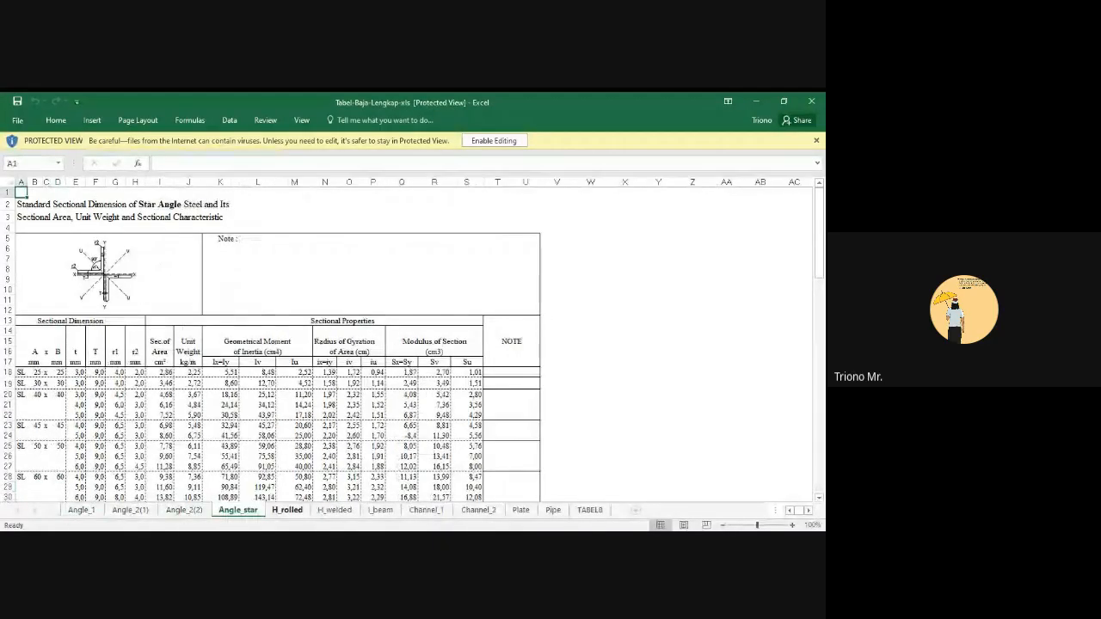
{"action": "left_click", "coordinate": [290, 512]}
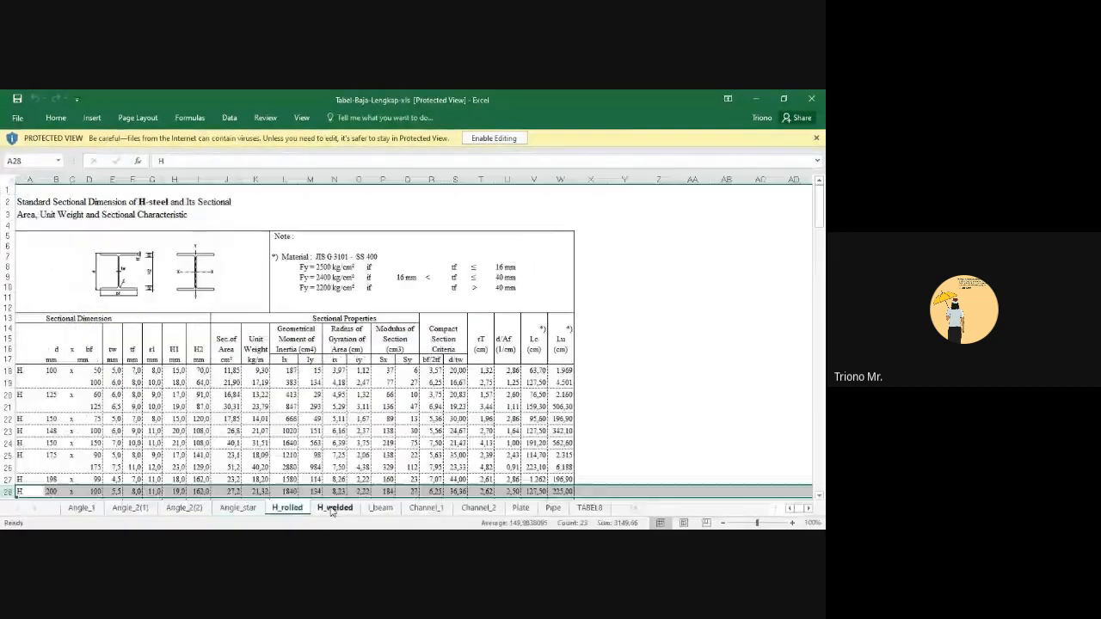
{"action": "left_click", "coordinate": [332, 513]}
{"action": "left_click", "coordinate": [297, 513]}
{"action": "left_click", "coordinate": [330, 509]}
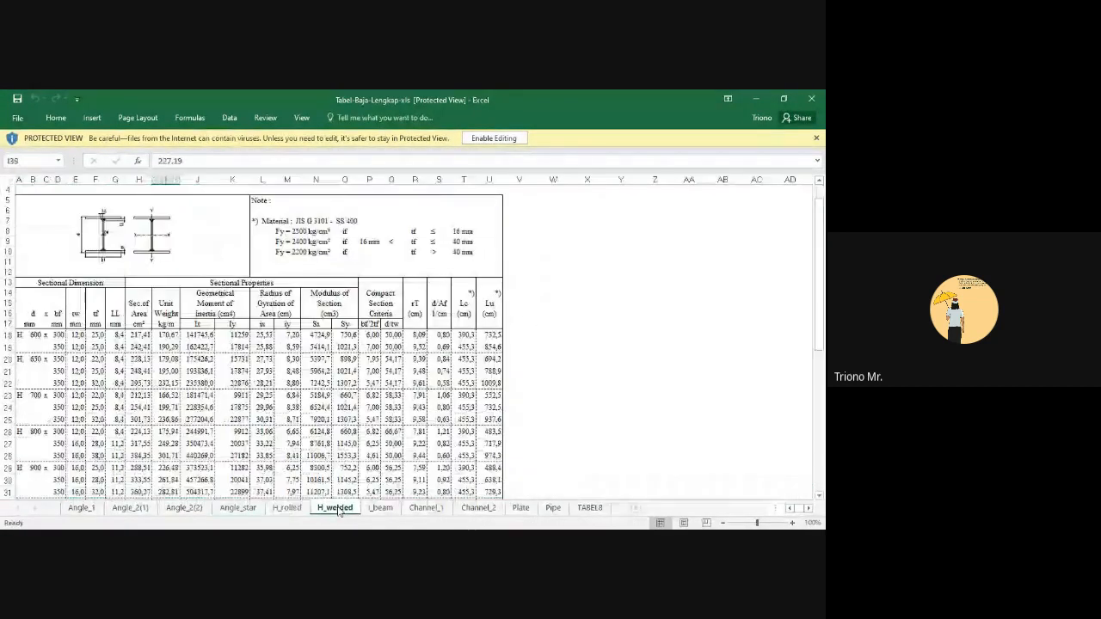
{"action": "left_click", "coordinate": [378, 508]}
Examine the dimensions and sectional properties on the H_welded sheet
{"action": "left_click", "coordinate": [334, 508]}
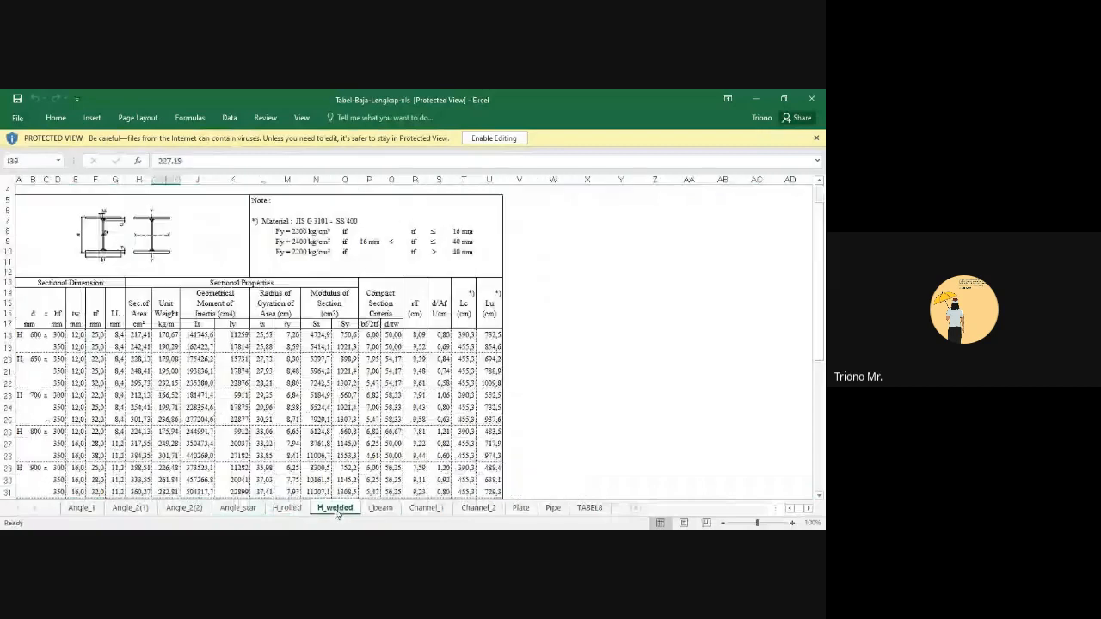
{"action": "scroll", "coordinate": [331, 482], "scroll_direction": "up", "scroll_amount": 2}
{"action": "scroll", "coordinate": [330, 480], "scroll_direction": "down", "scroll_amount": 4}
{"action": "scroll", "coordinate": [329, 480], "scroll_direction": "down", "scroll_amount": 1}
{"action": "scroll", "coordinate": [327, 477], "scroll_direction": "up", "scroll_amount": 1}
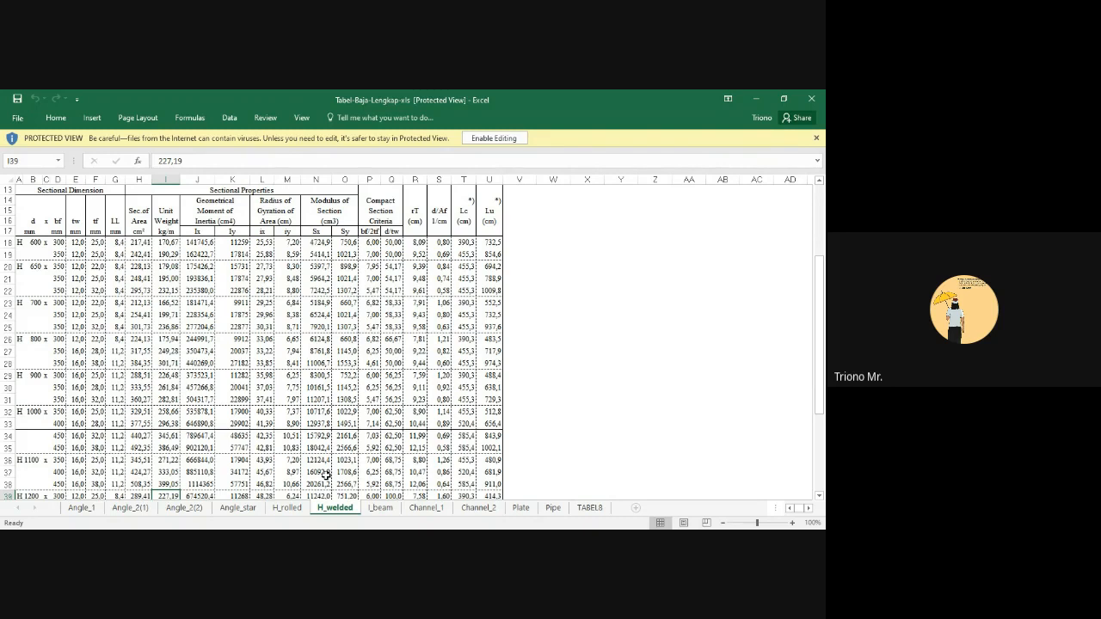
{"action": "scroll", "coordinate": [330, 389], "scroll_direction": "up", "scroll_amount": 4}
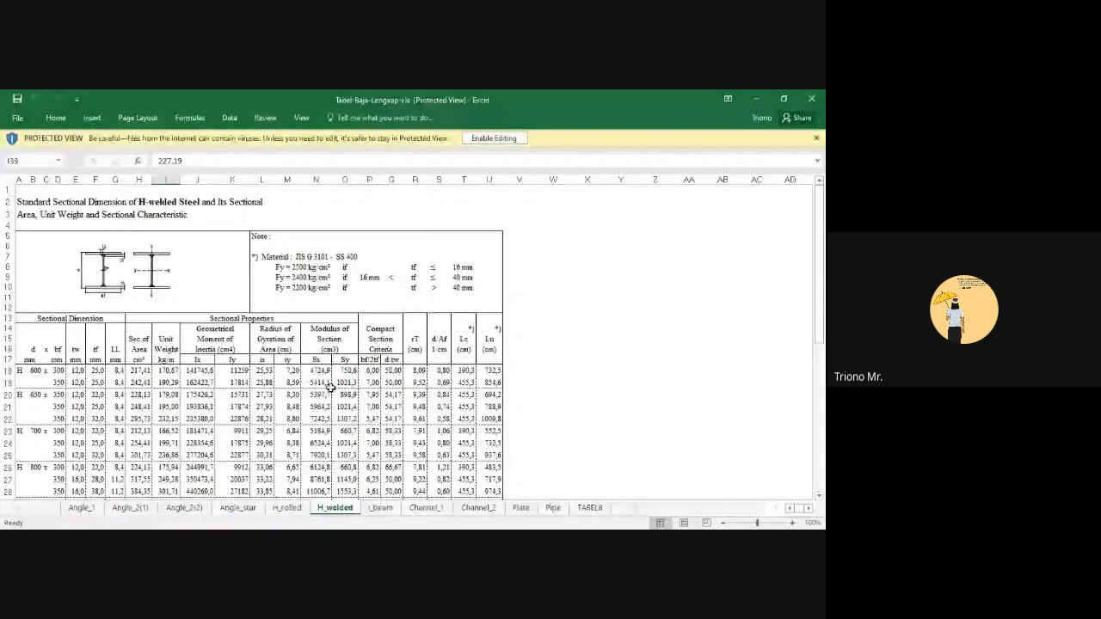
Examine the channel, plate and pipe section tables, and go back to the H_rolled and Channel_1 sheets
{"action": "key", "text": "ctrl+Page_Down"}
{"action": "key", "text": "ctrl+Page_Down"}
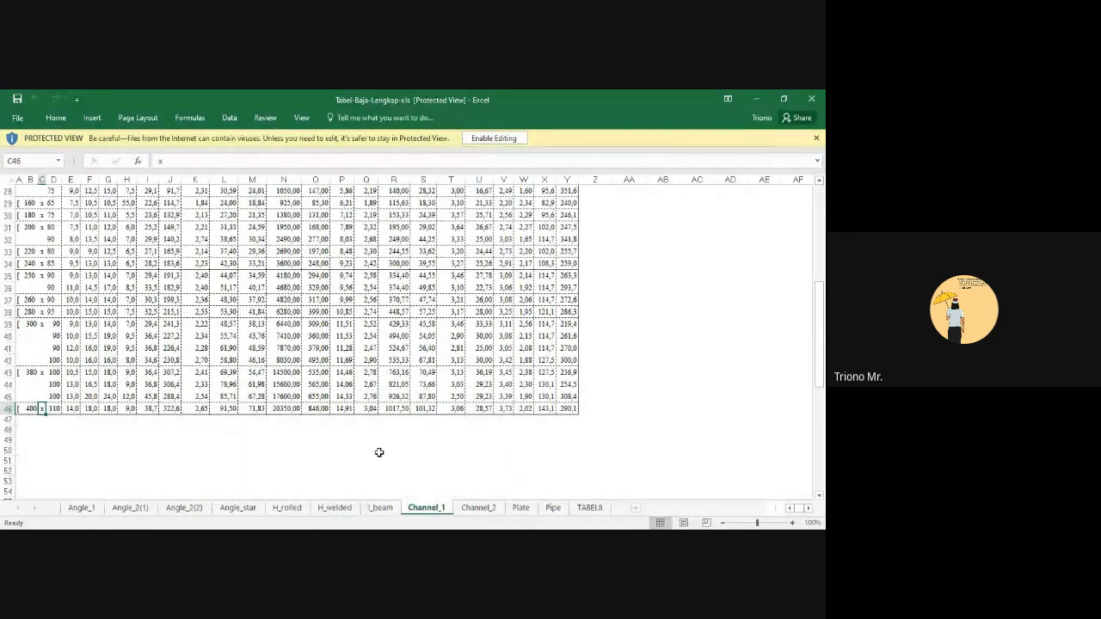
{"action": "key", "text": "ctrl+Home"}
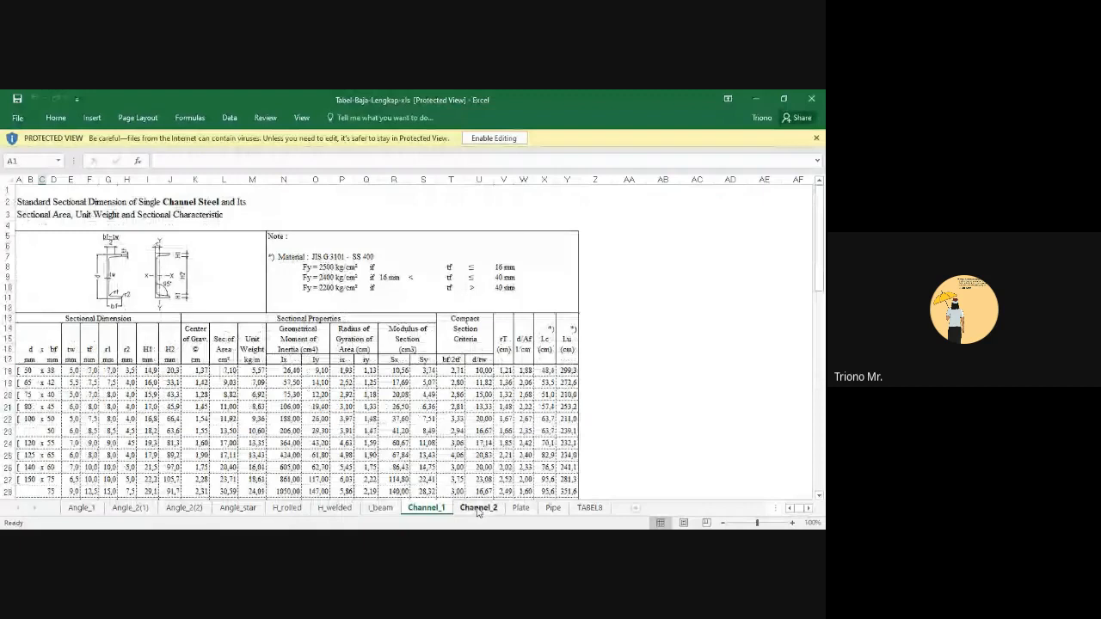
{"action": "left_click", "coordinate": [478, 508]}
{"action": "left_click", "coordinate": [521, 508]}
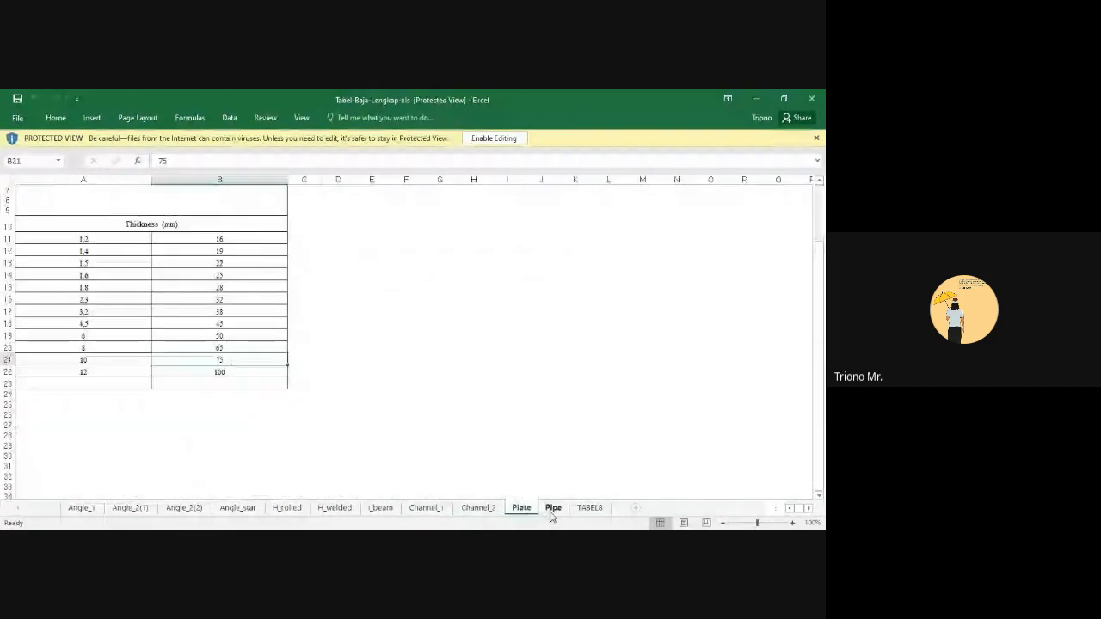
{"action": "left_click", "coordinate": [552, 508]}
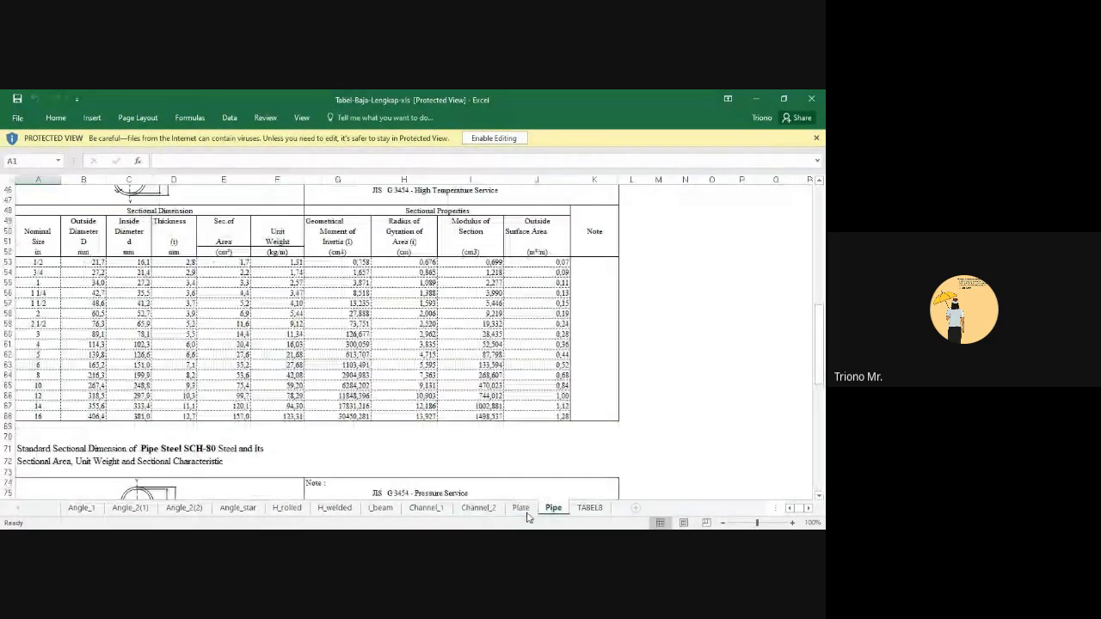
{"action": "left_click", "coordinate": [300, 508]}
{"action": "left_click", "coordinate": [436, 510]}
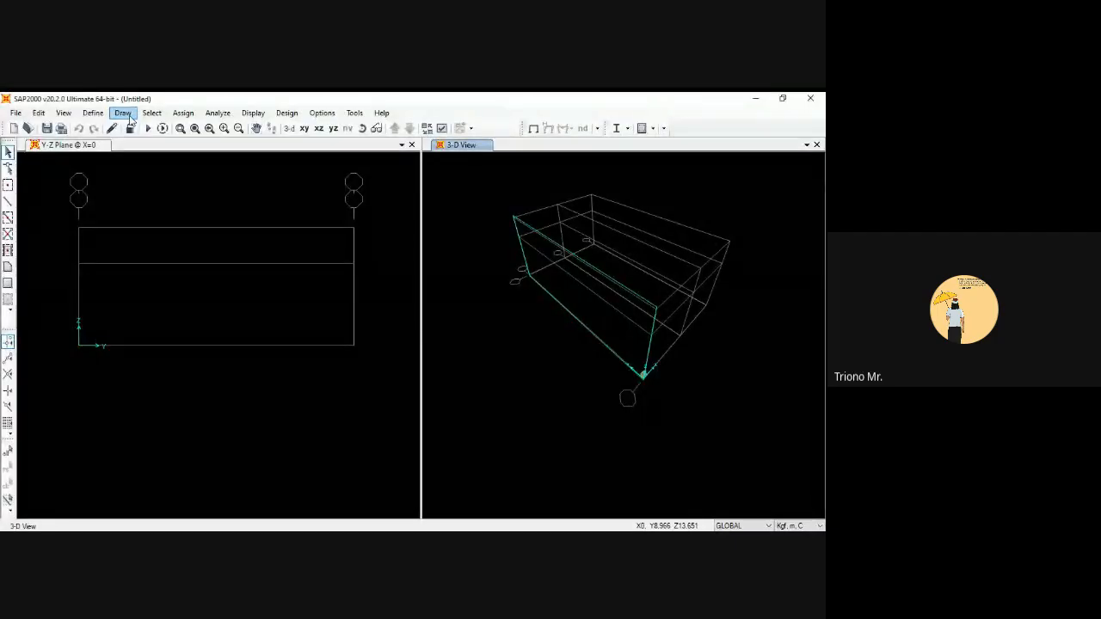
{"action": "left_click", "coordinate": [93, 113]}
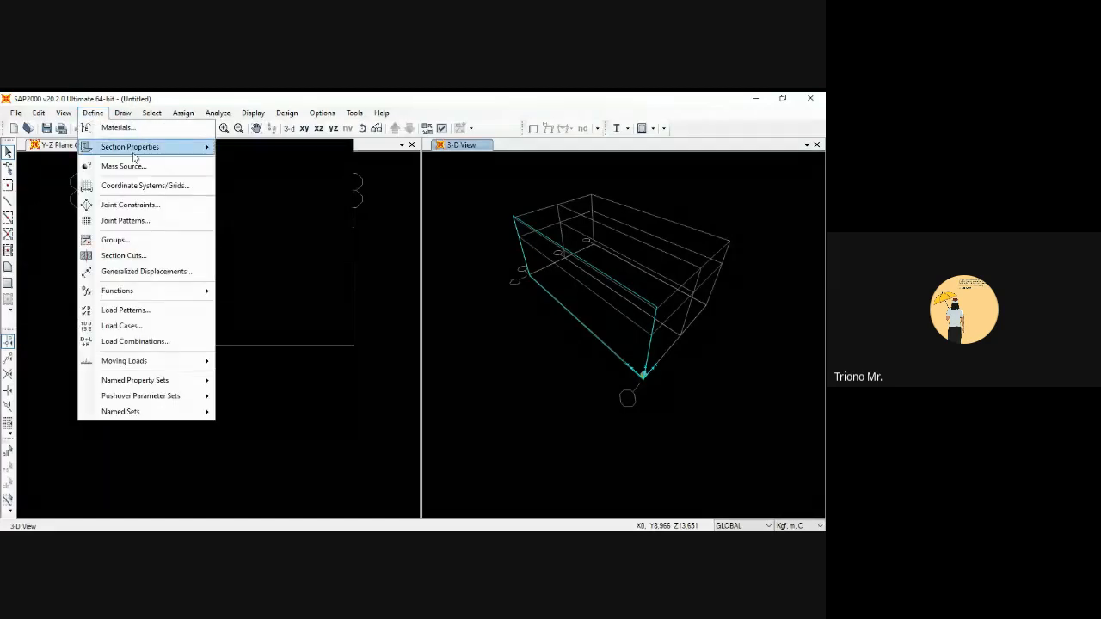
{"action": "mouse_move", "coordinate": [131, 150]}
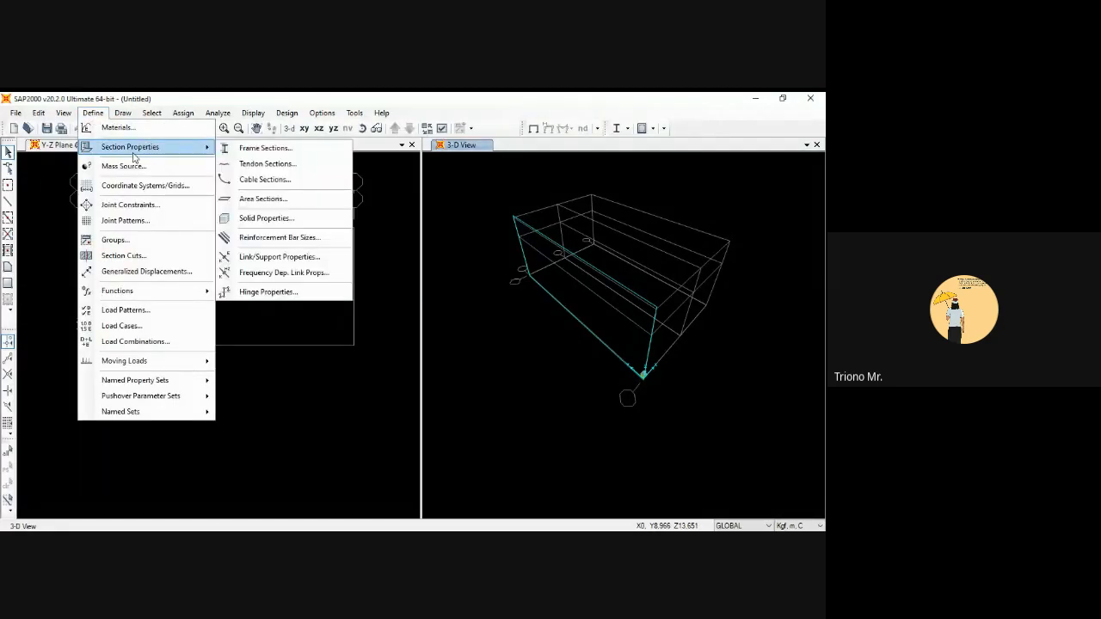
{"action": "left_click", "coordinate": [239, 154]}
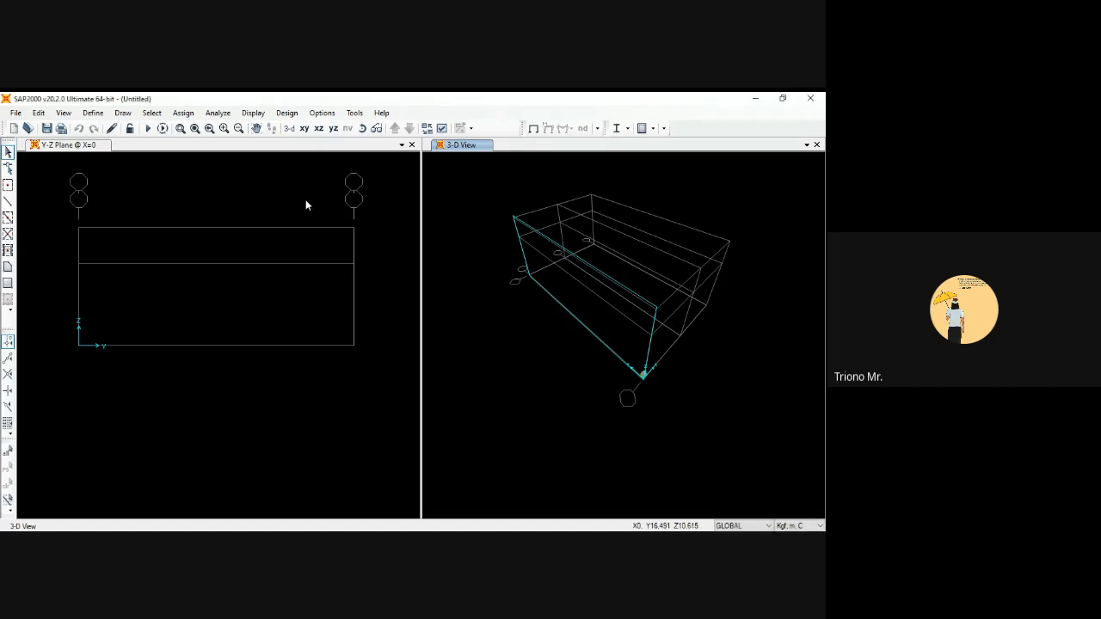
{"action": "left_click", "coordinate": [93, 113]}
{"action": "mouse_move", "coordinate": [129, 154]}
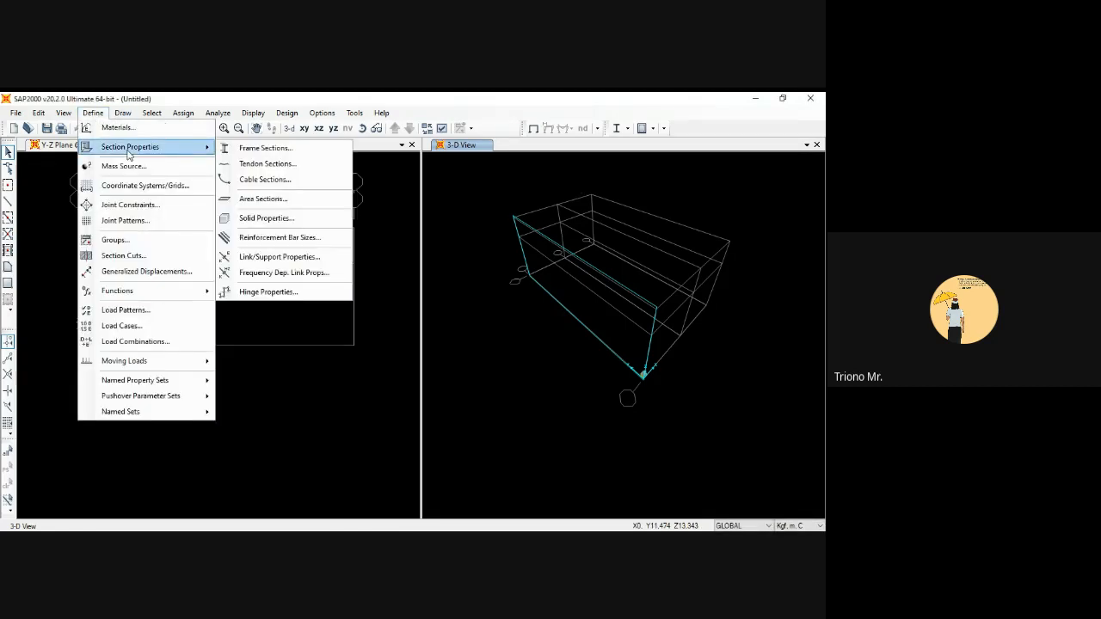
{"action": "left_click", "coordinate": [252, 149]}
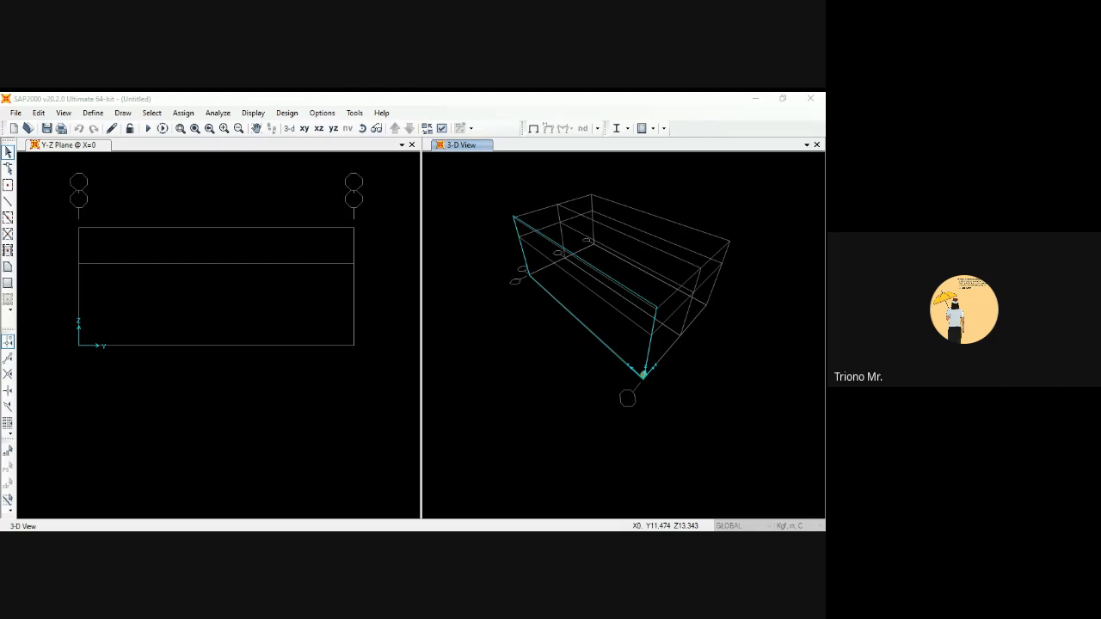
{"action": "left_click", "coordinate": [443, 370]}
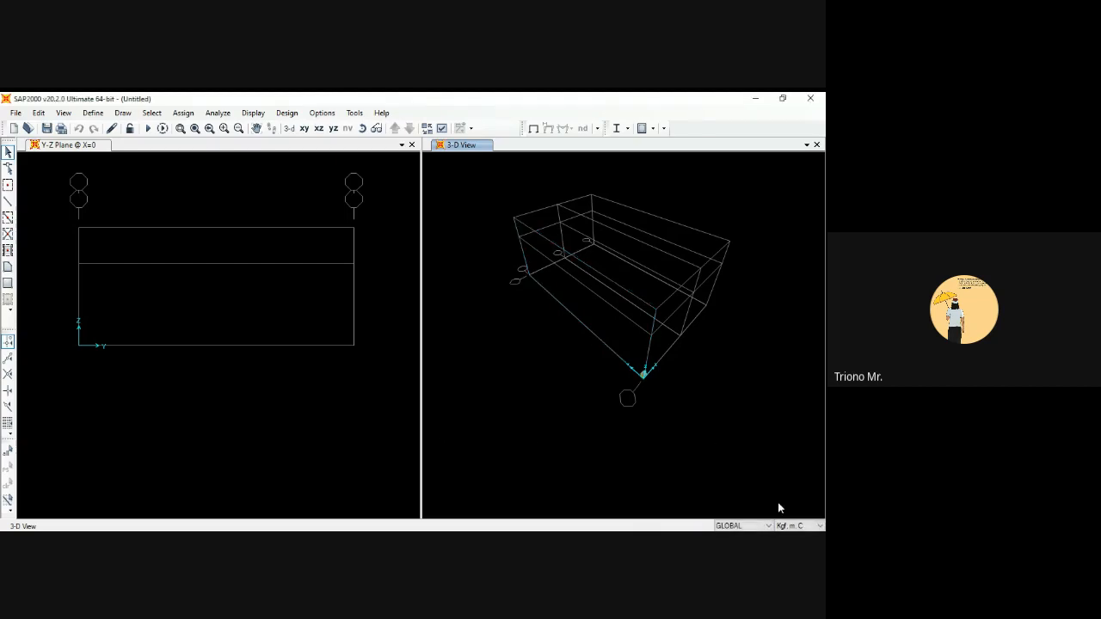
Switch the SAP2000 model units to Kgf, mm, C and start a Cold Formed C frame section named cnp
{"action": "left_click", "coordinate": [810, 527]}
{"action": "left_click", "coordinate": [792, 444]}
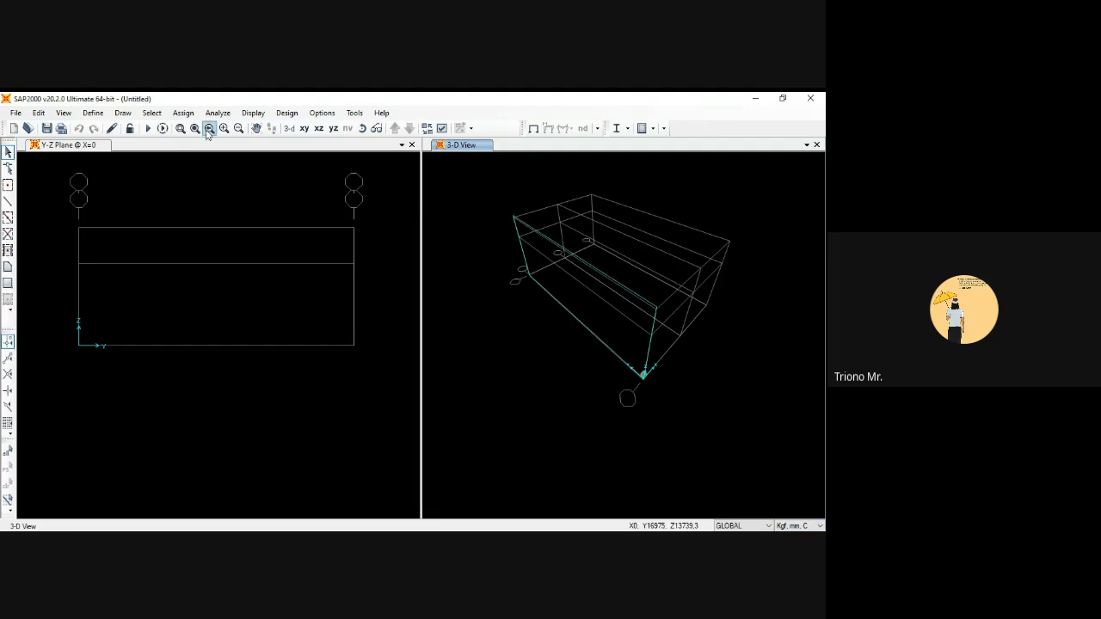
{"action": "left_click", "coordinate": [101, 117]}
{"action": "mouse_move", "coordinate": [129, 149]}
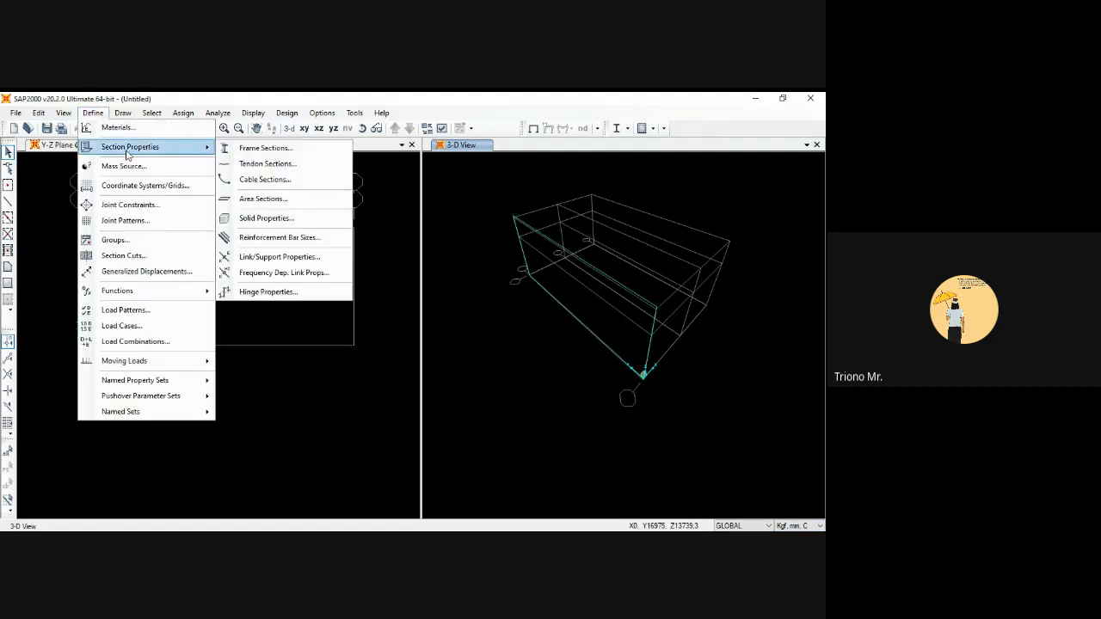
{"action": "left_click", "coordinate": [251, 152]}
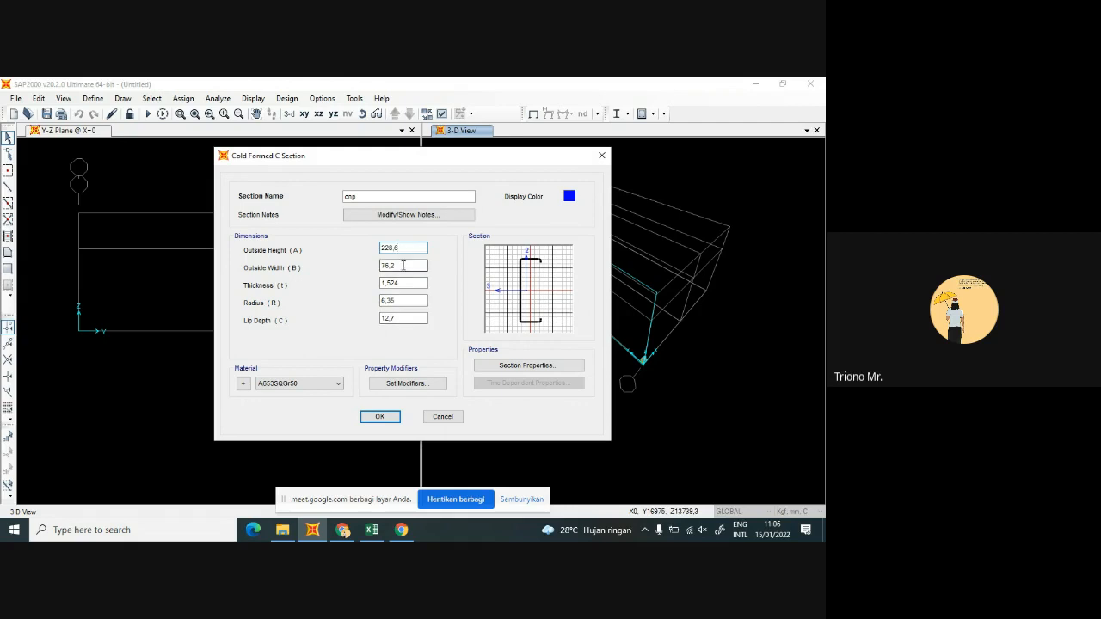
Set the C section's outside height to 150 mm, outside width to 50 mm and thickness to 2,3 mm
{"action": "left_click_drag", "start_coordinate": [411, 256], "coordinate": [372, 251]}
{"action": "type", "text": "150"}
{"action": "left_click_drag", "start_coordinate": [423, 265], "coordinate": [383, 266]}
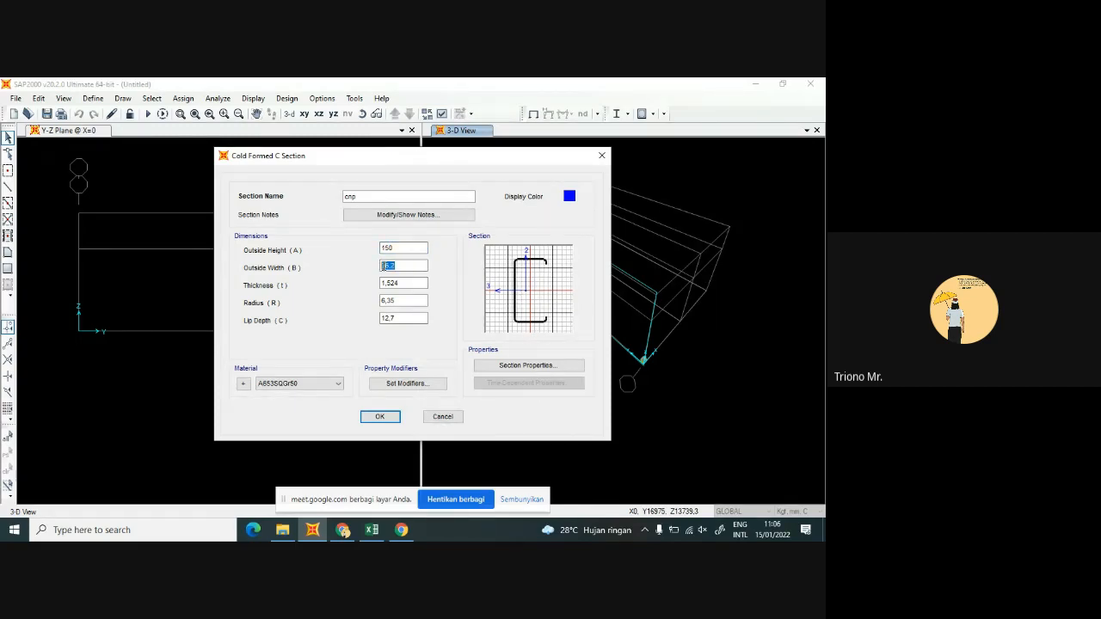
{"action": "type", "text": "50"}
{"action": "left_click_drag", "start_coordinate": [407, 283], "coordinate": [363, 285]}
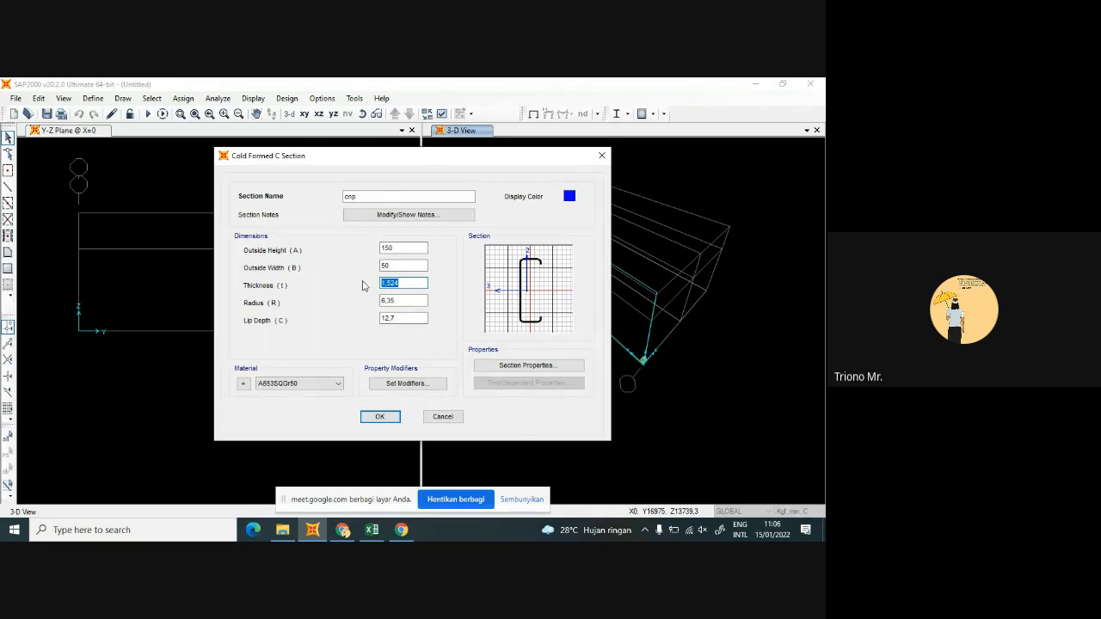
{"action": "type", "text": "2,3"}
{"action": "key", "text": "Tab"}
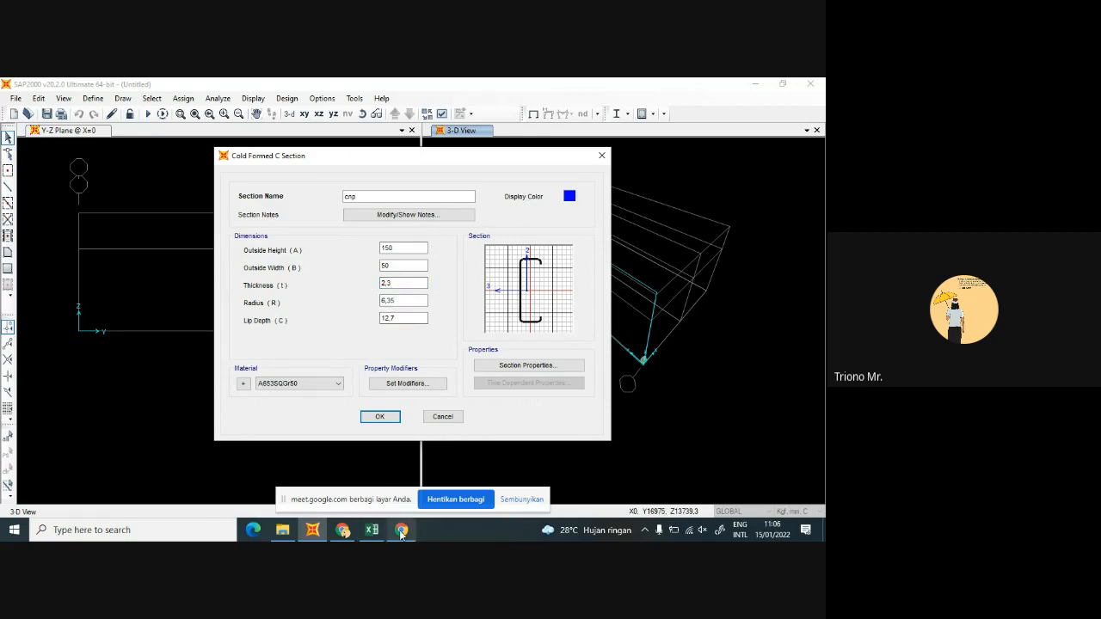
Check the CNP size table in the browser, then return to SAP2000 and set the section's lip depth to 20 mm
{"action": "left_click", "coordinate": [342, 530]}
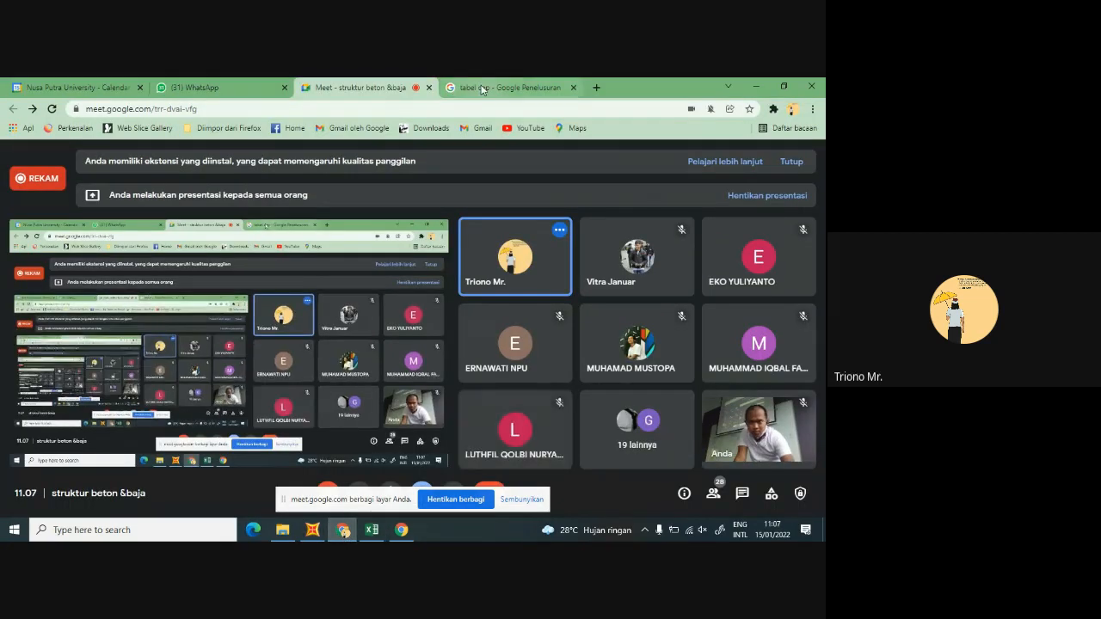
{"action": "left_click", "coordinate": [452, 88]}
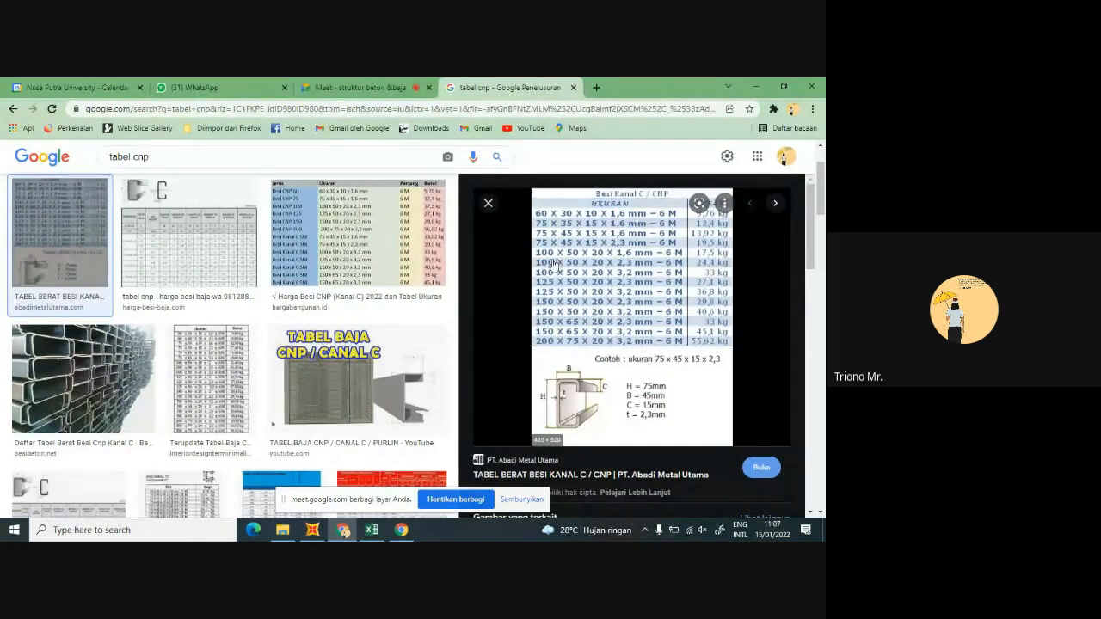
{"action": "left_click", "coordinate": [314, 530]}
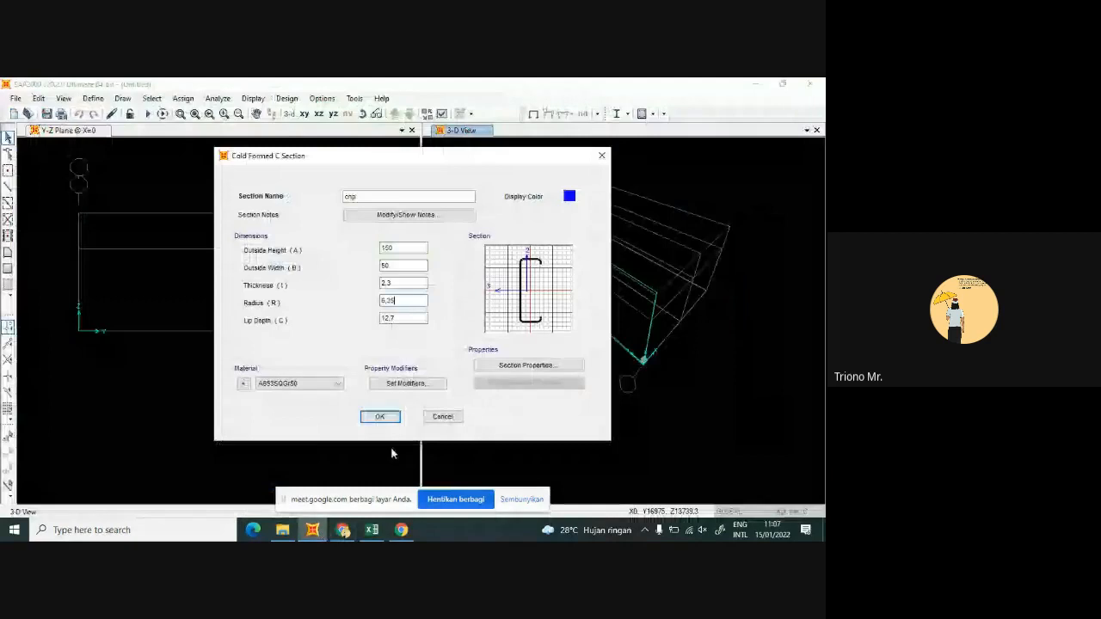
{"action": "left_click_drag", "start_coordinate": [410, 320], "coordinate": [361, 317]}
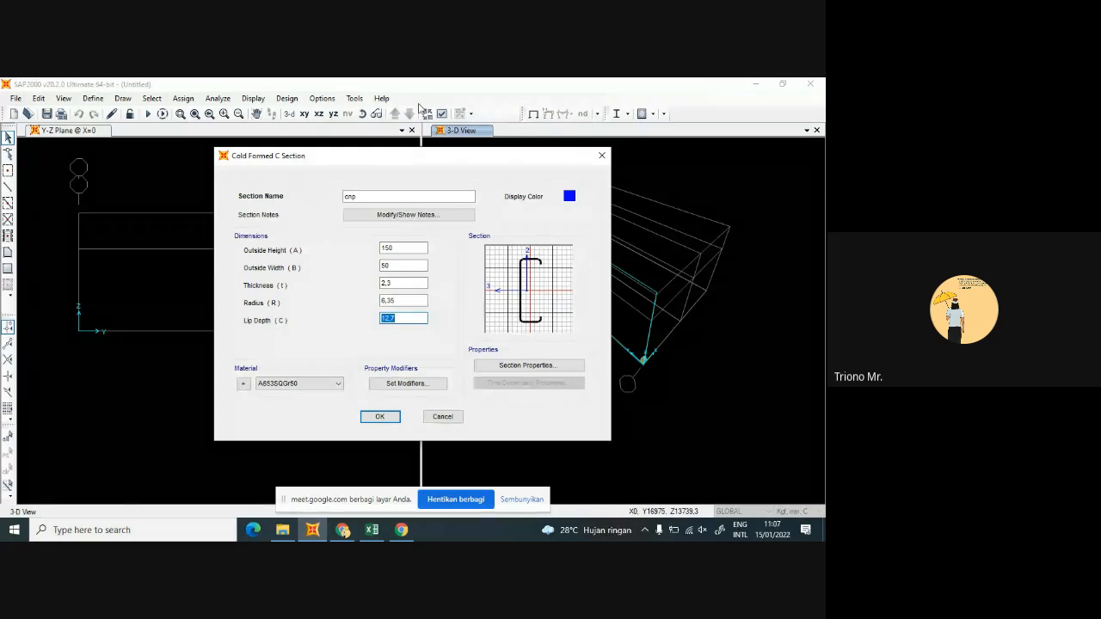
{"action": "type", "text": "20"}
Assign the steel material to the cnp section and accept the section definition
{"action": "left_click", "coordinate": [327, 384]}
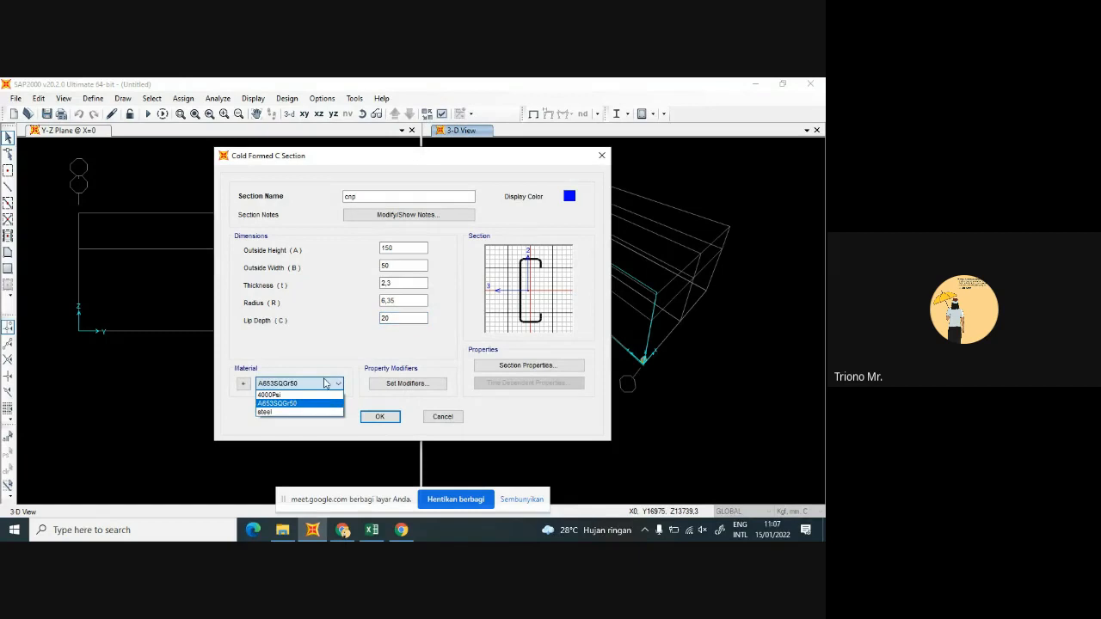
{"action": "left_click", "coordinate": [279, 413]}
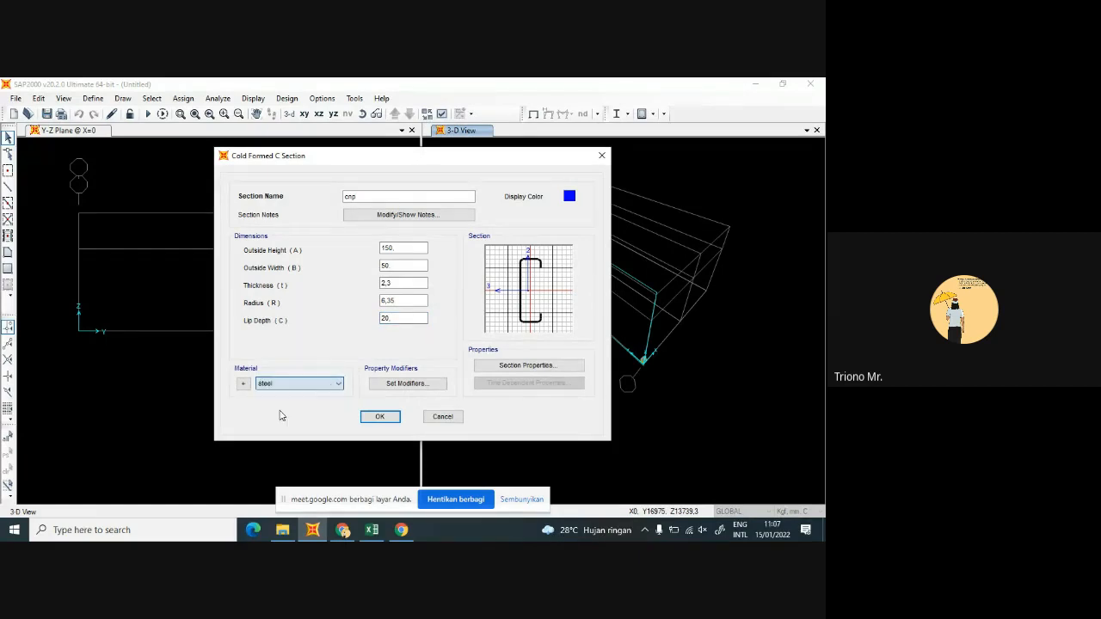
{"action": "left_click", "coordinate": [379, 416]}
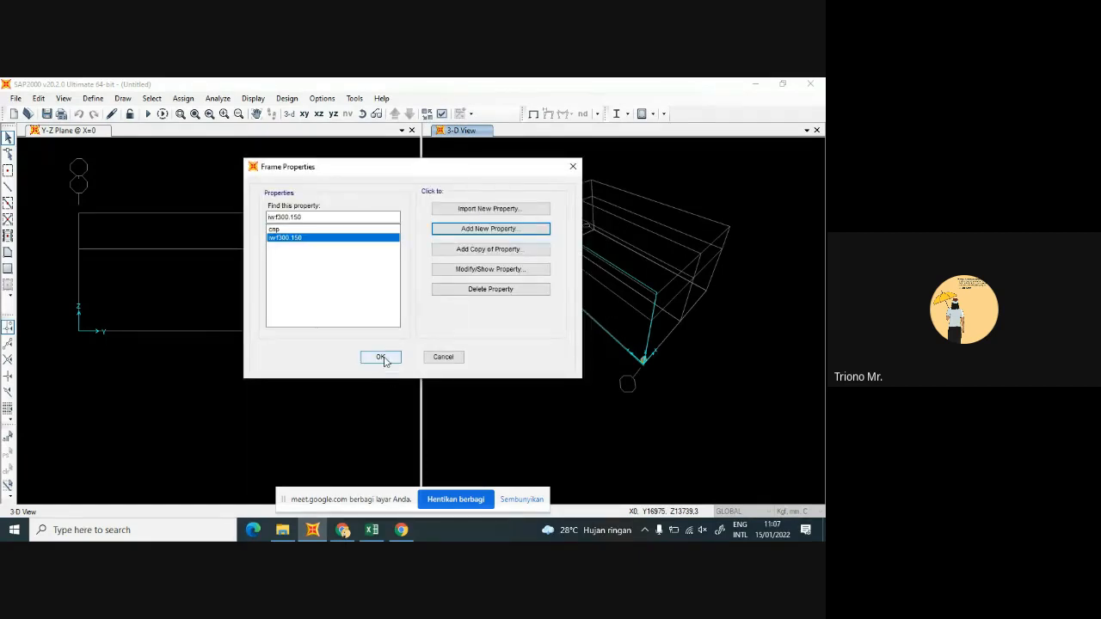
Rename the cnp frame section as cnp150 and finish the frame property definitions
{"action": "left_click", "coordinate": [289, 230]}
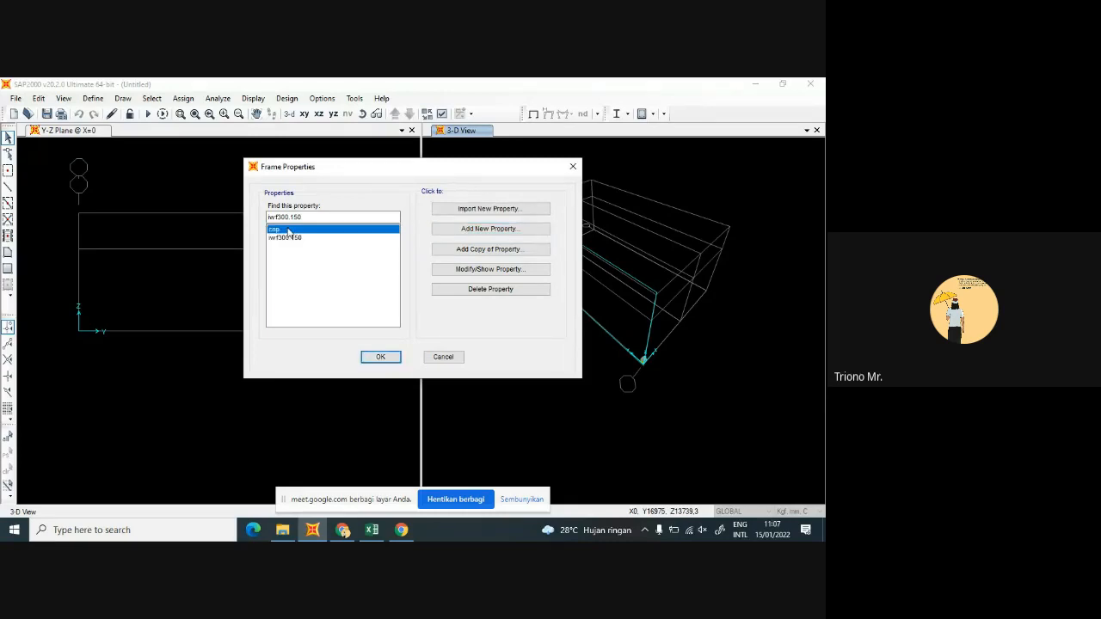
{"action": "left_click", "coordinate": [488, 270]}
{"action": "left_click", "coordinate": [404, 197]}
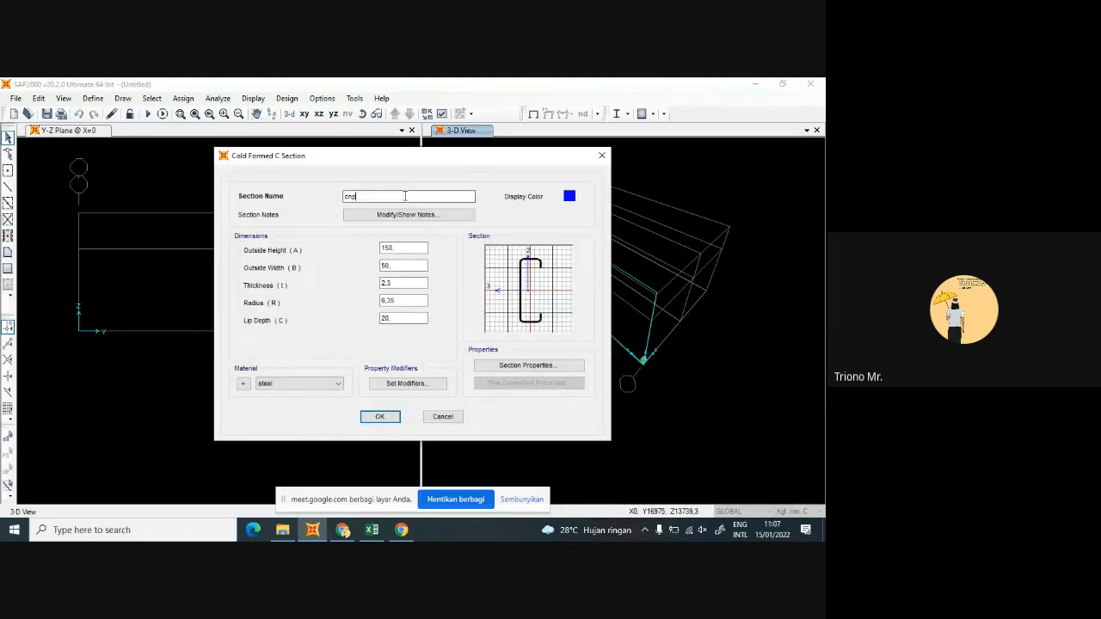
{"action": "type", "text": "150"}
{"action": "left_click", "coordinate": [391, 417]}
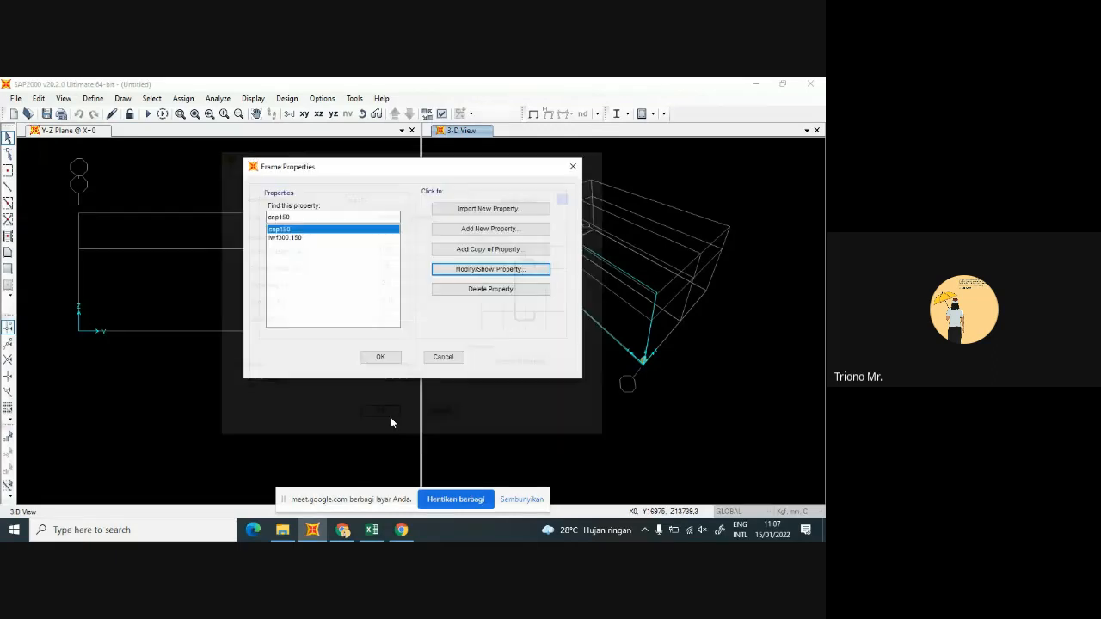
{"action": "left_click", "coordinate": [380, 357]}
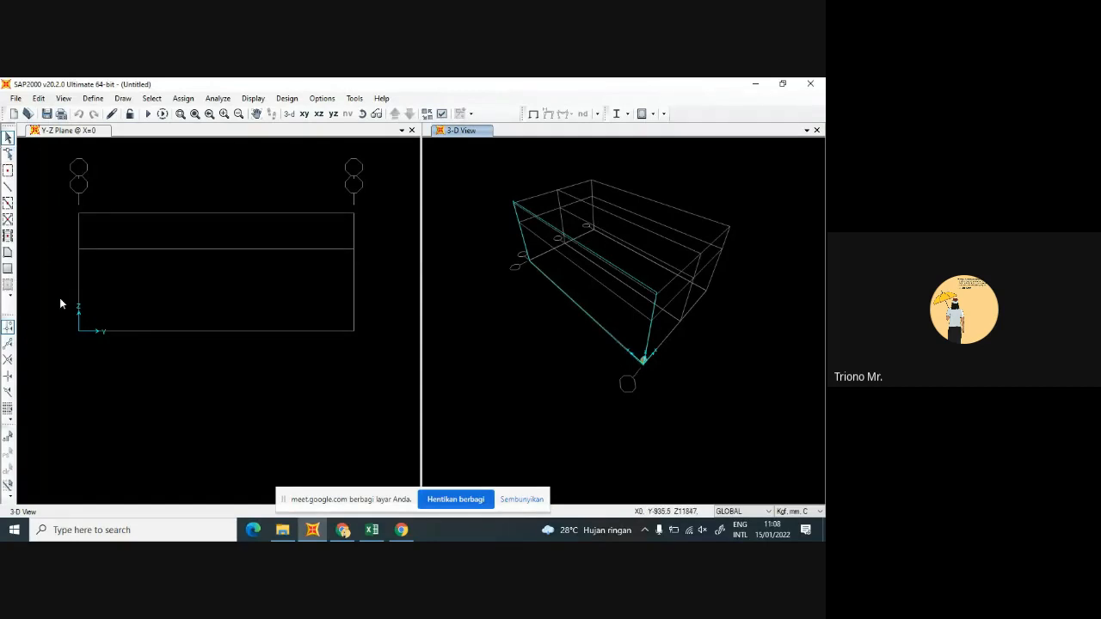
Enable ends and midpoints snapping and draw a horizontal iwf300.150 frame at Z 8600 from Y 0 to Y 20000 in the X=0 plane
{"action": "left_click", "coordinate": [8, 342]}
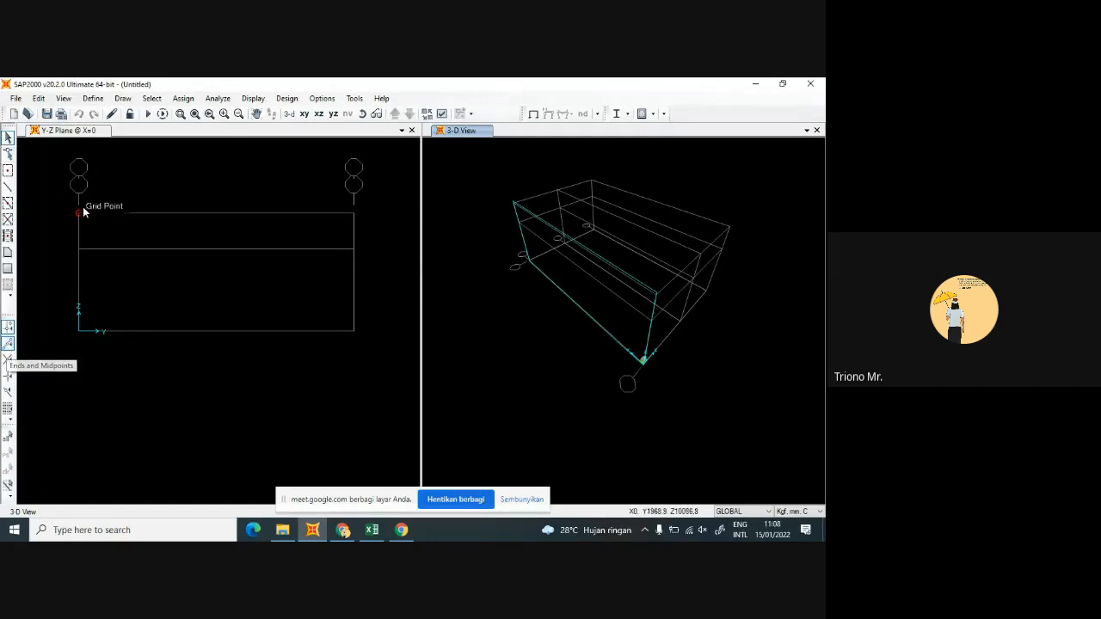
{"action": "left_click", "coordinate": [7, 186]}
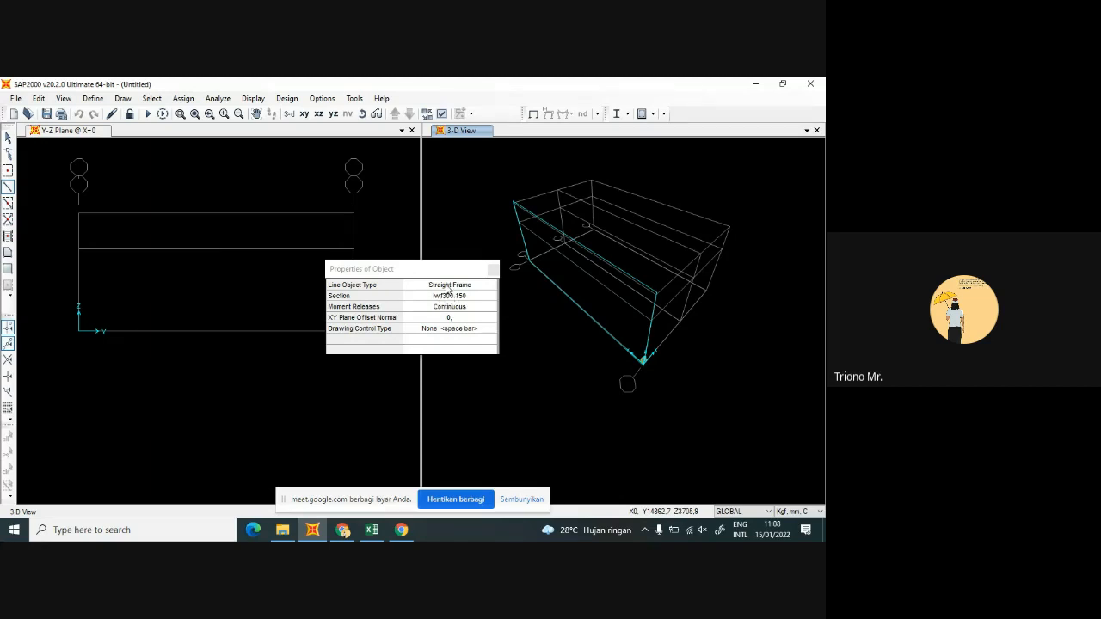
{"action": "left_click", "coordinate": [78, 213]}
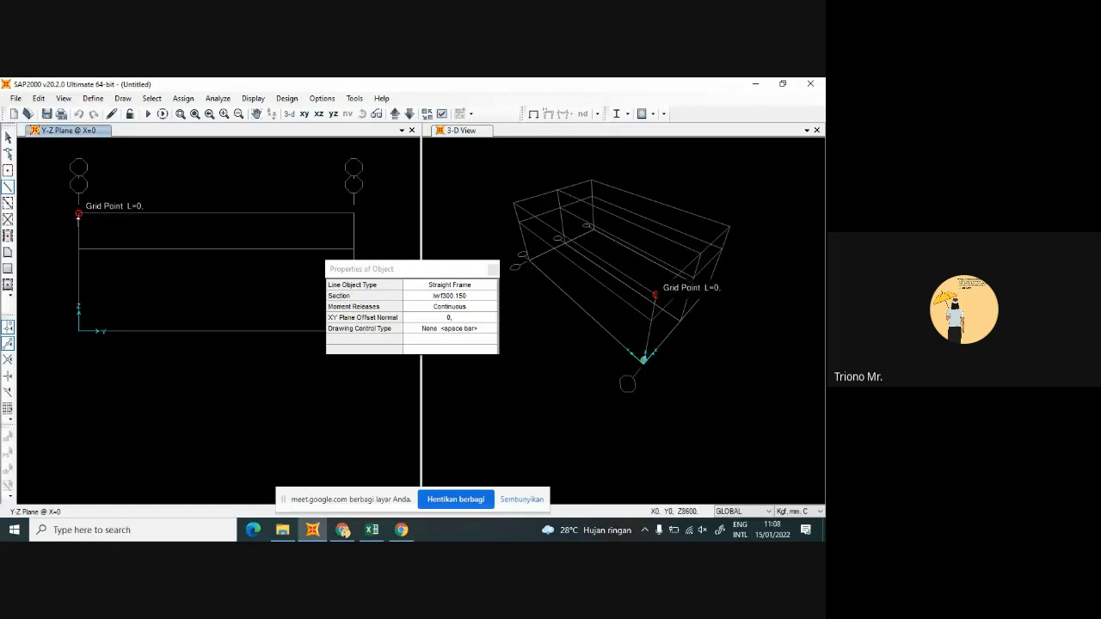
{"action": "left_click", "coordinate": [352, 214]}
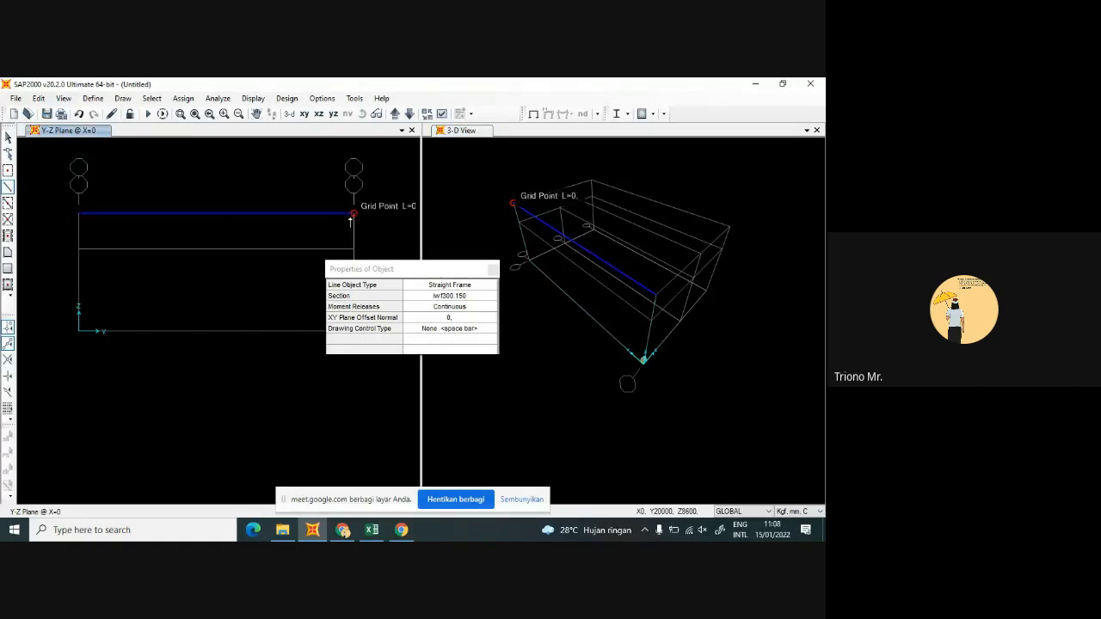
{"action": "right_click", "coordinate": [351, 217]}
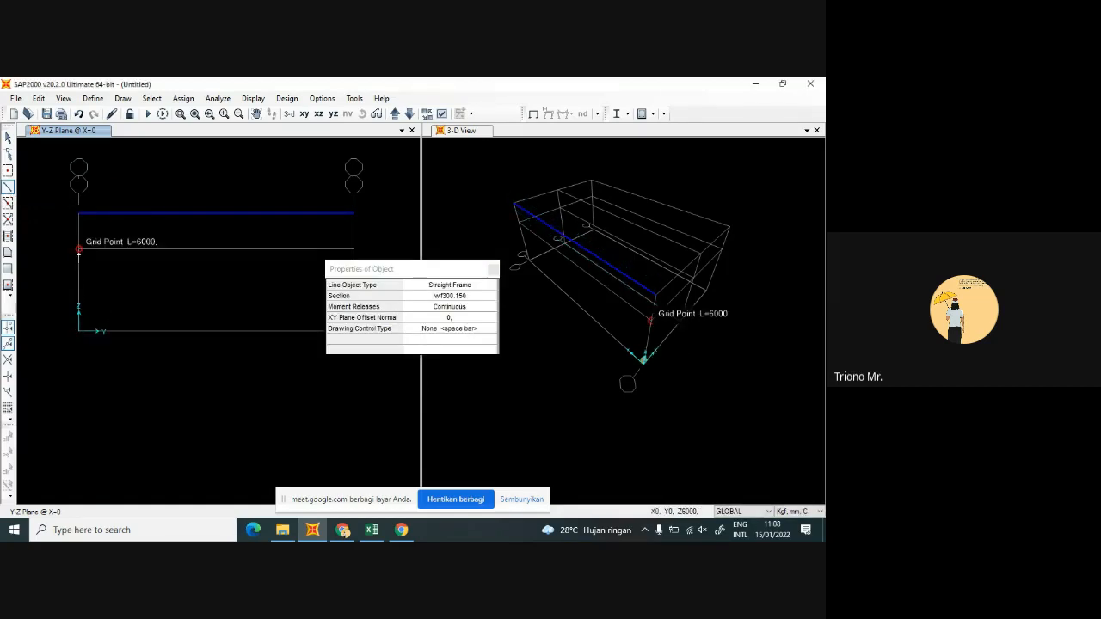
Draw the iwf300.150 gable frame with columns from the base to Z 6000 and rafters meeting at Y 10000, Z 8600
{"action": "left_click", "coordinate": [78, 249]}
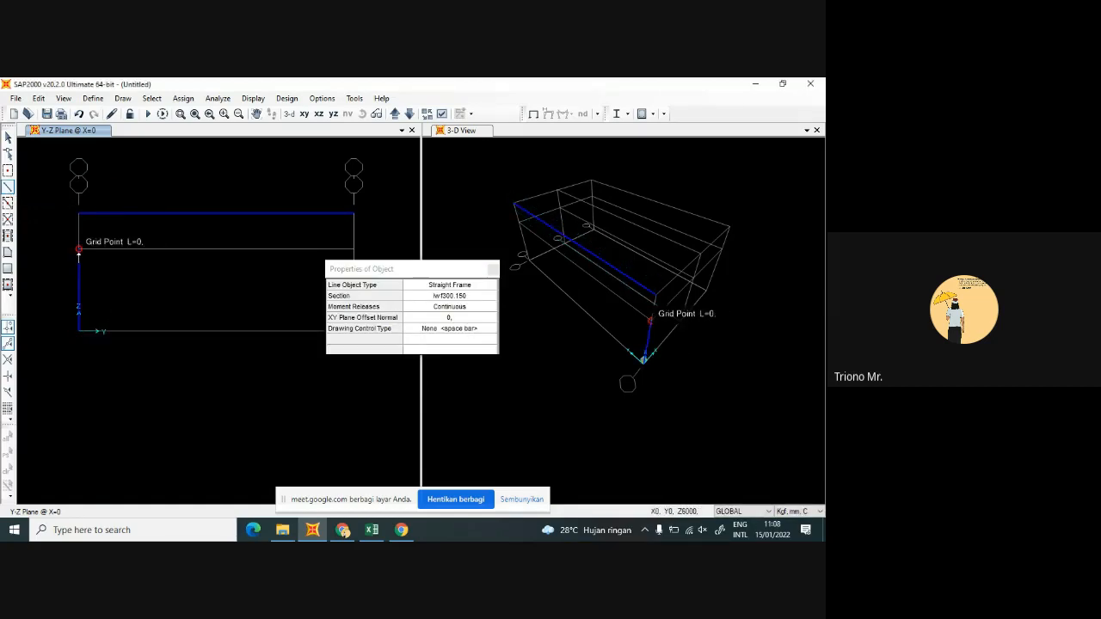
{"action": "left_click", "coordinate": [217, 214]}
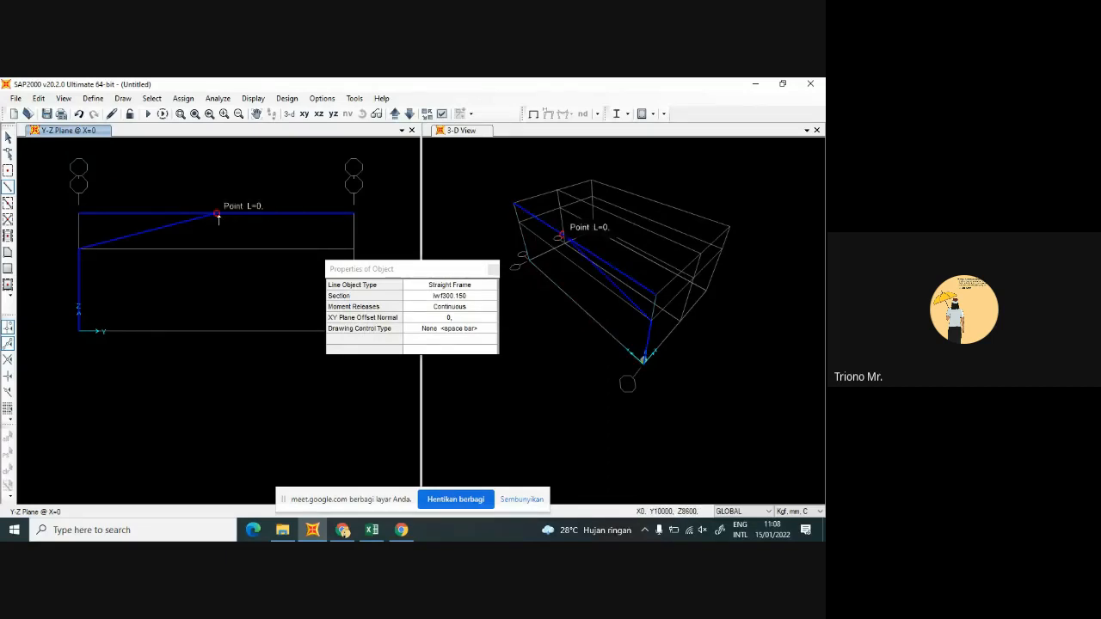
{"action": "left_click", "coordinate": [346, 249]}
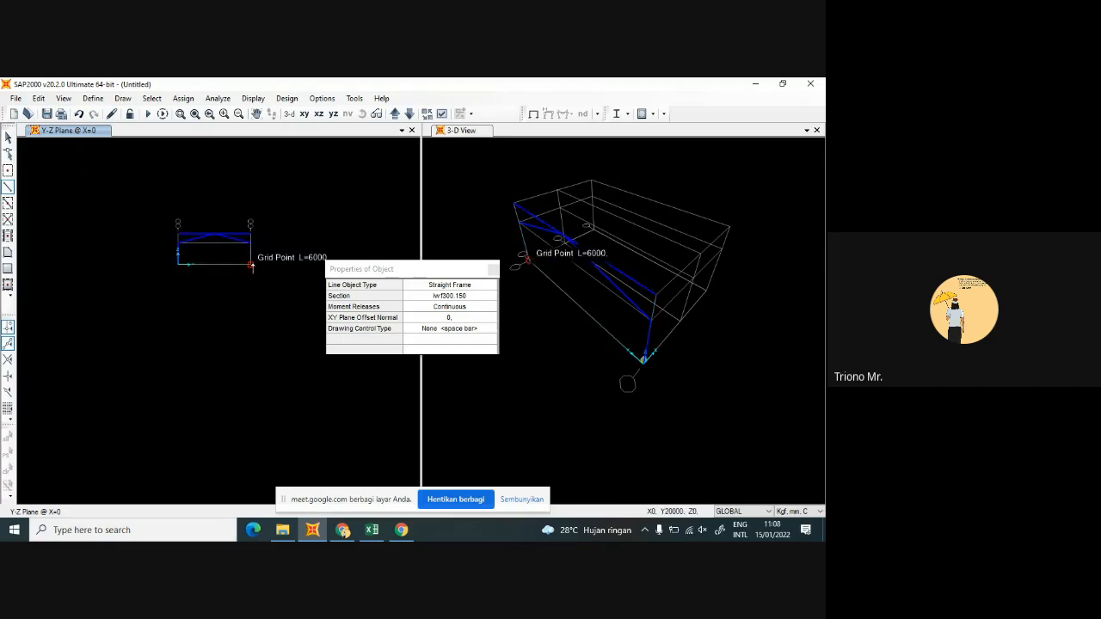
{"action": "key", "text": "Escape"}
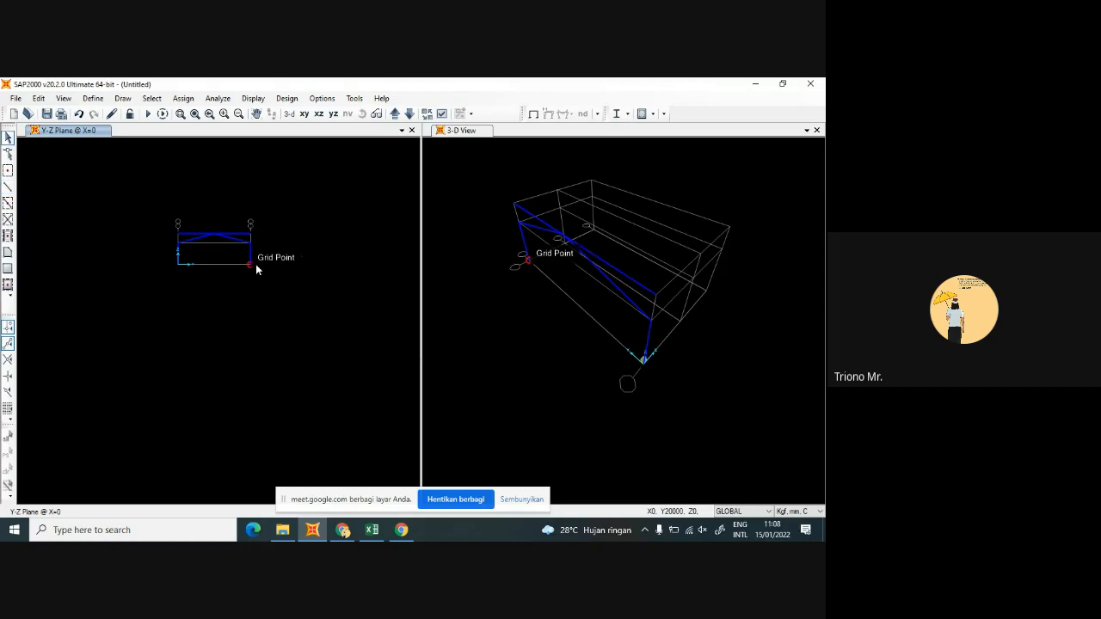
Delete the horizontal helper frame at ridge level, keeping the columns and rafters, and make the 3-D view active
{"action": "scroll", "coordinate": [239, 255], "scroll_direction": "up", "scroll_amount": 5}
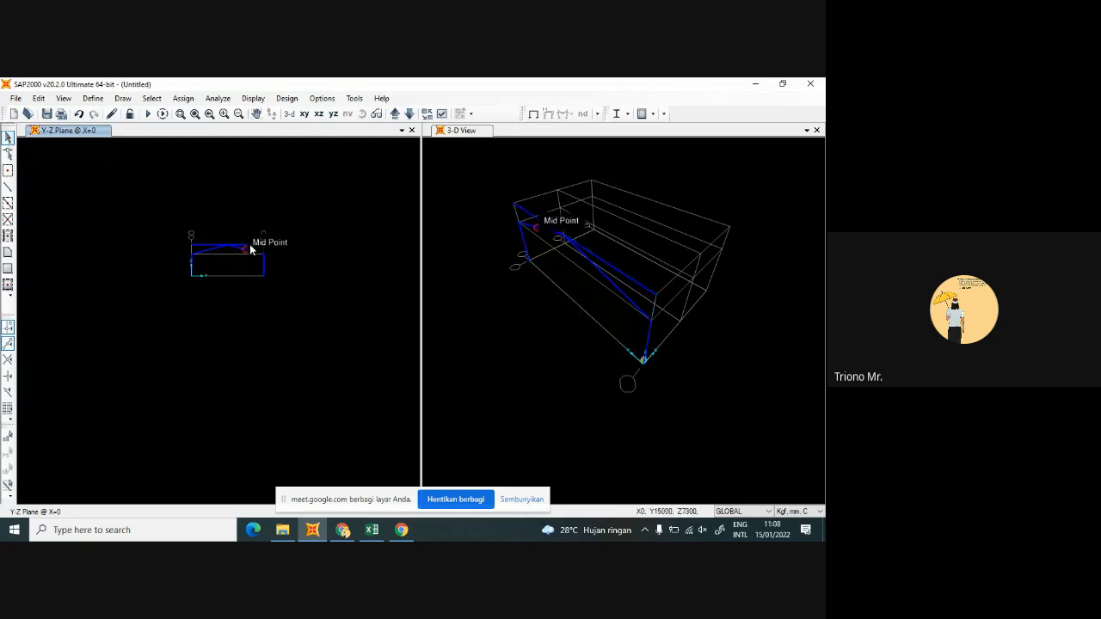
{"action": "scroll", "coordinate": [251, 248], "scroll_direction": "up", "scroll_amount": 4}
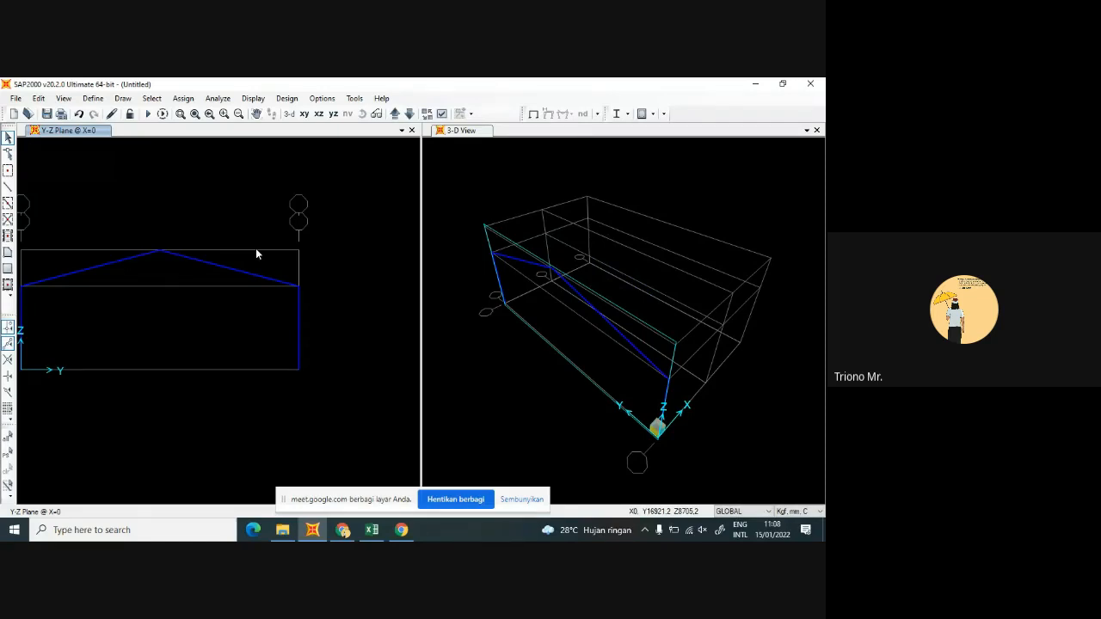
{"action": "left_click", "coordinate": [521, 299]}
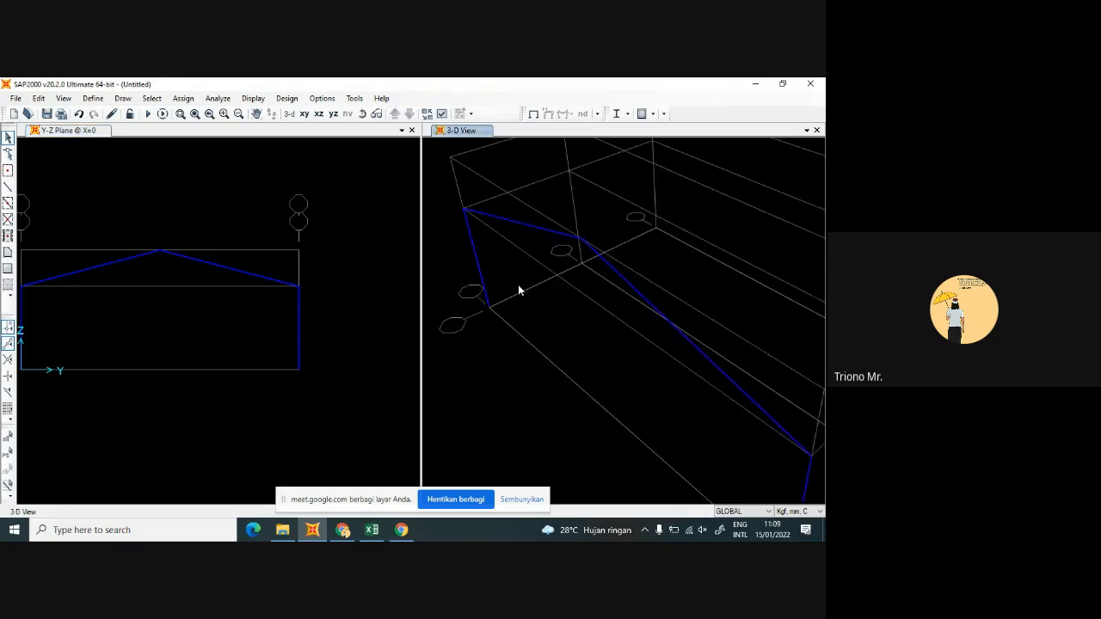
{"action": "scroll", "coordinate": [517, 286], "scroll_direction": "down", "scroll_amount": 3}
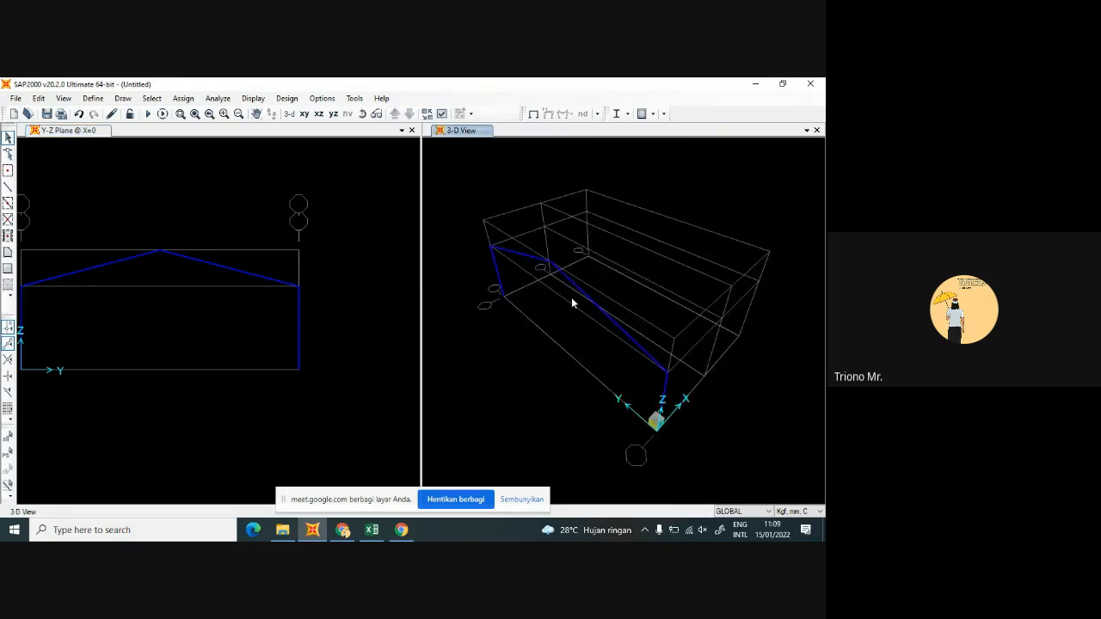
Set the 3-D view's view type to Offset in the display options
{"action": "left_click", "coordinate": [442, 114]}
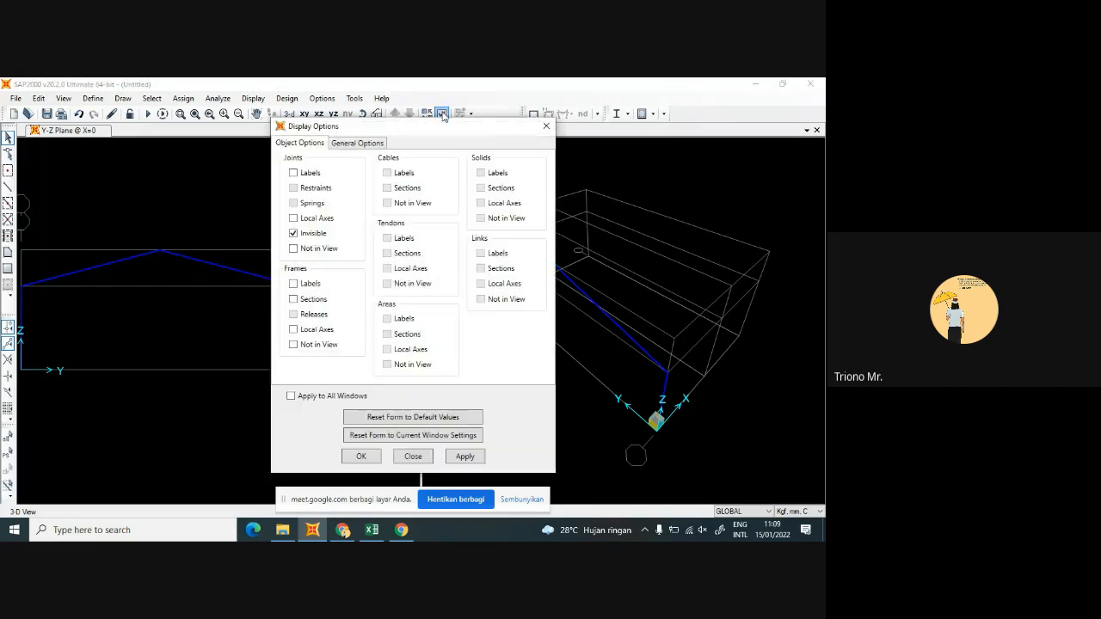
{"action": "left_click", "coordinate": [381, 145]}
{"action": "left_click", "coordinate": [456, 187]}
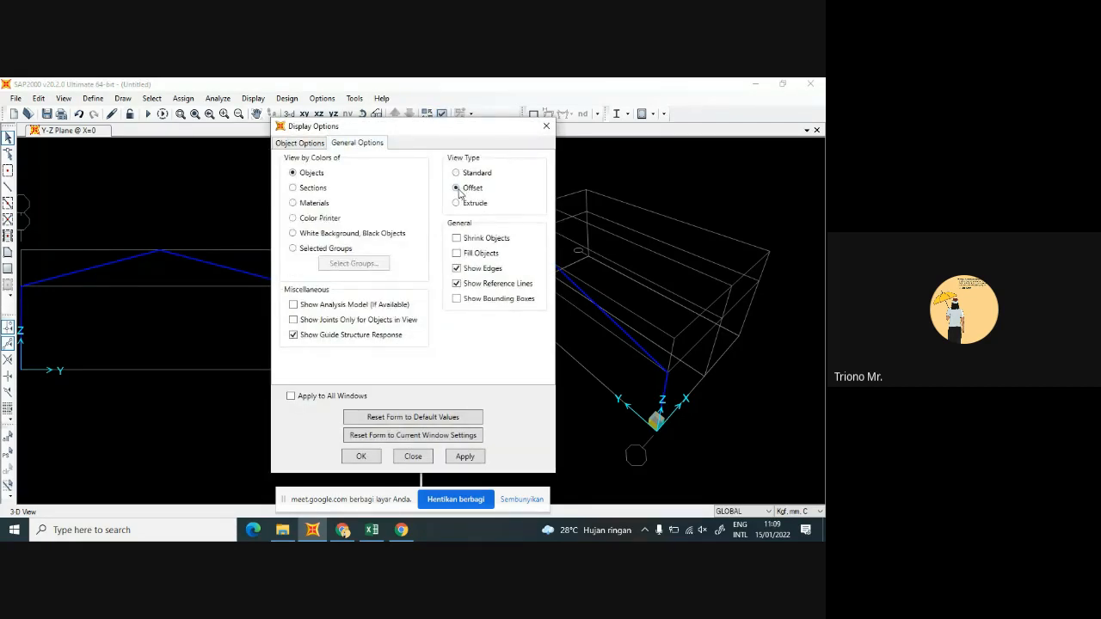
{"action": "left_click", "coordinate": [361, 456]}
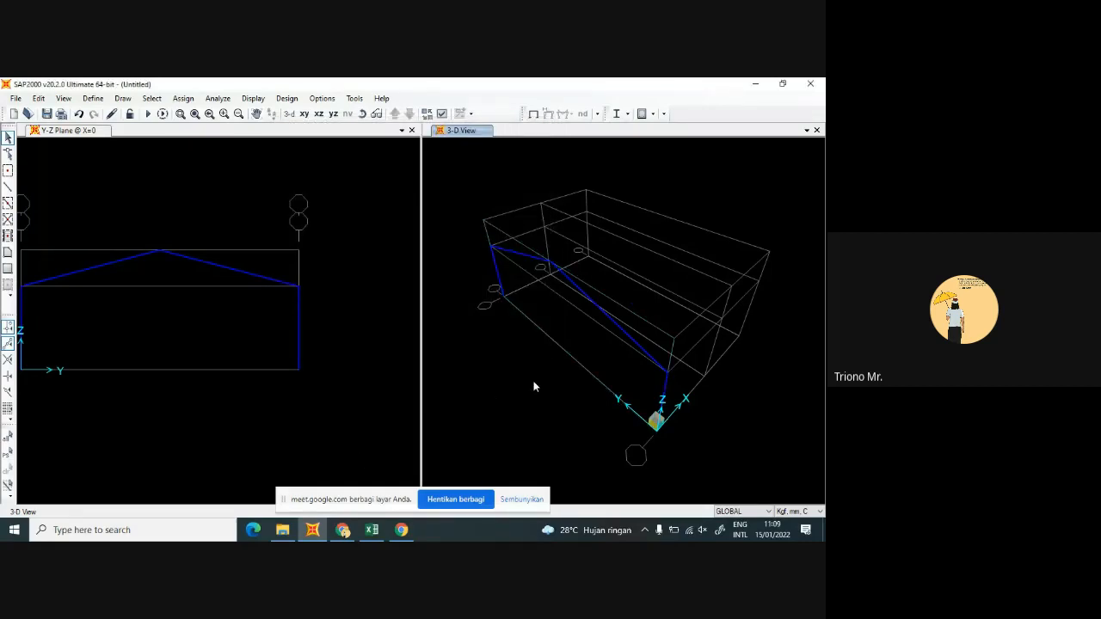
{"action": "scroll", "coordinate": [583, 329], "scroll_direction": "down", "scroll_amount": 5}
Set the 3-D view's view type to Extrude and inspect the extruded column and rafter at the eave joint
{"action": "left_click", "coordinate": [441, 113]}
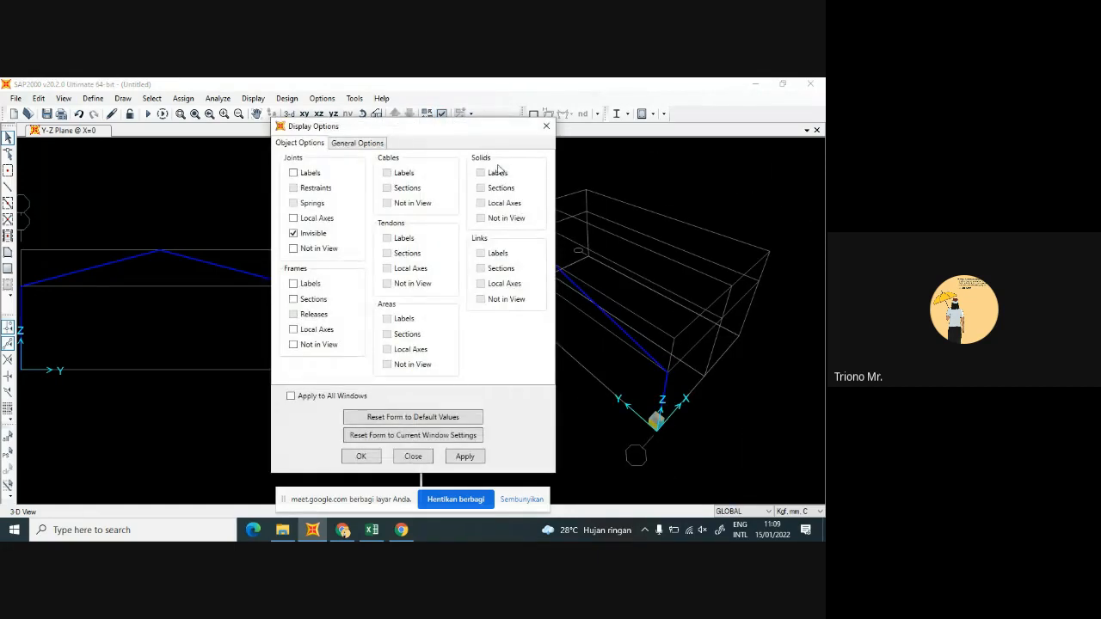
{"action": "left_click", "coordinate": [368, 144]}
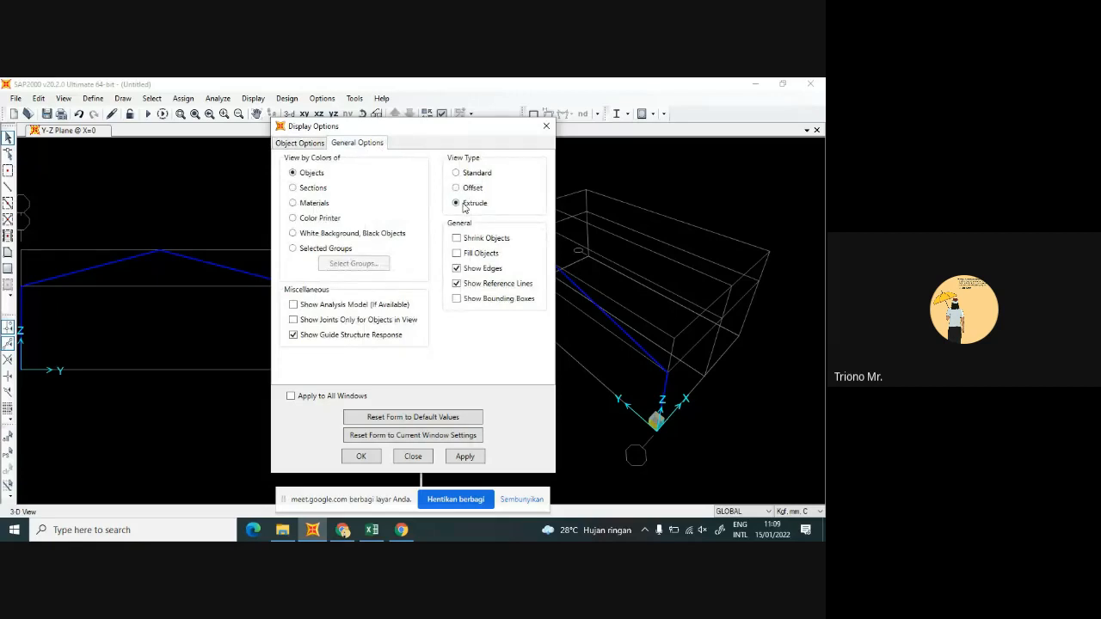
{"action": "left_click", "coordinate": [363, 457]}
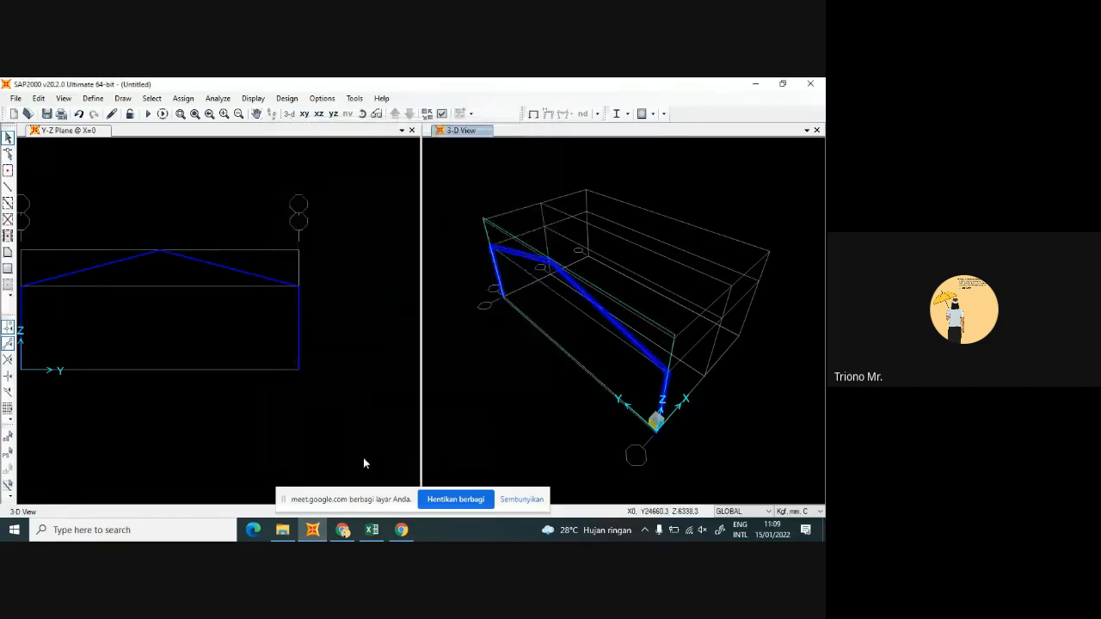
{"action": "scroll", "coordinate": [671, 383], "scroll_direction": "up", "scroll_amount": 3}
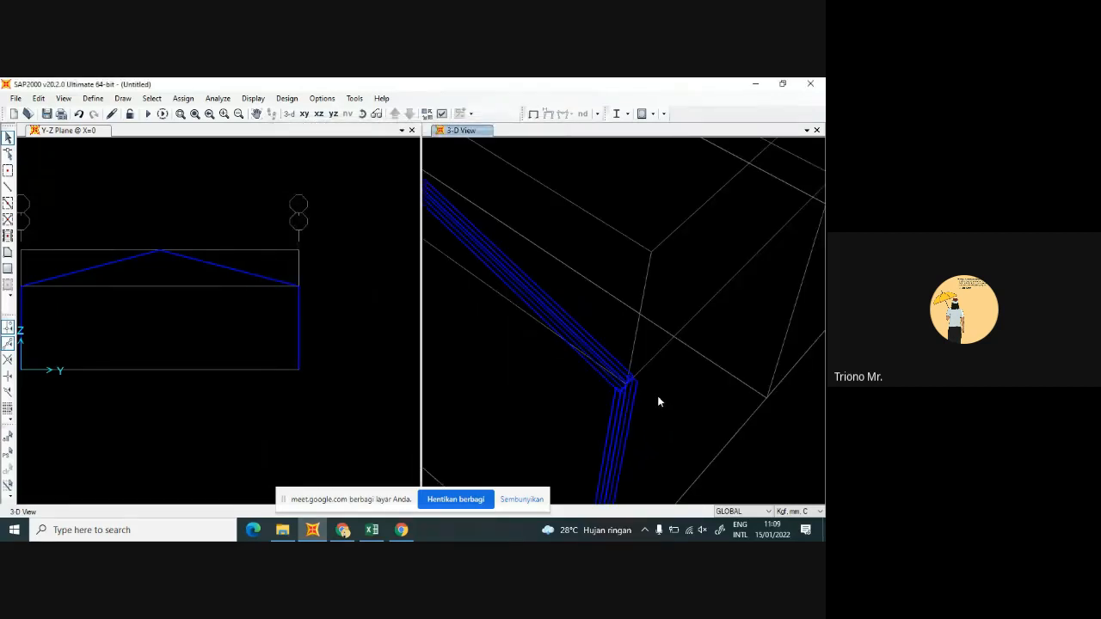
{"action": "scroll", "coordinate": [657, 396], "scroll_direction": "up", "scroll_amount": 2}
{"action": "scroll", "coordinate": [618, 397], "scroll_direction": "up", "scroll_amount": 1}
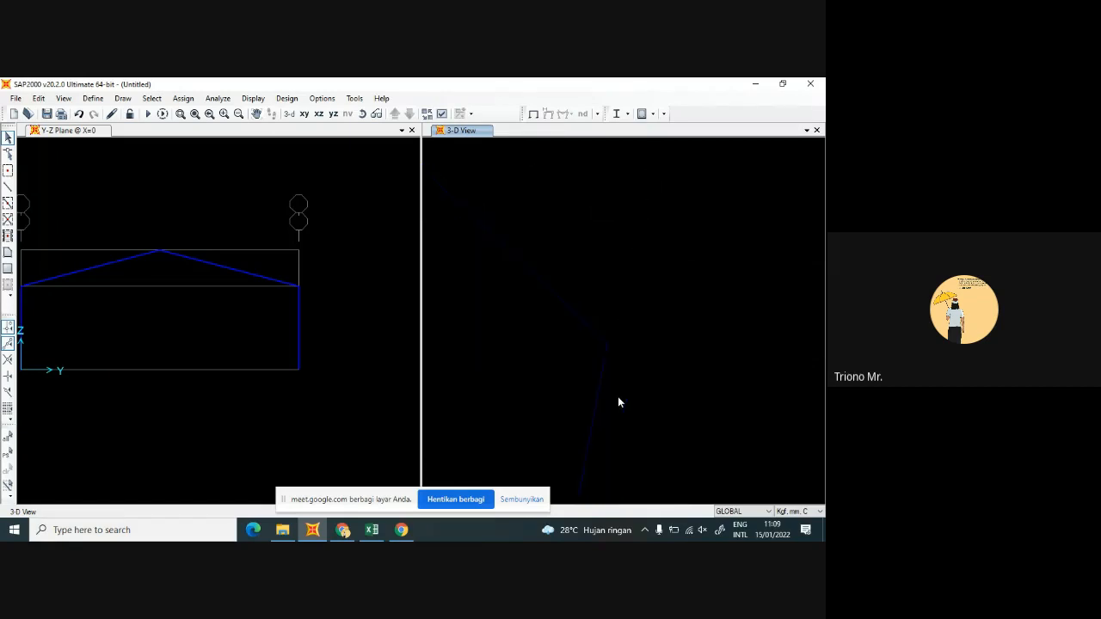
Examine the extruded column and rafter profiles where they meet at the eave joint in the widened 3-D view
{"action": "scroll", "coordinate": [627, 368], "scroll_direction": "up", "scroll_amount": 1}
{"action": "scroll", "coordinate": [627, 369], "scroll_direction": "up", "scroll_amount": 1}
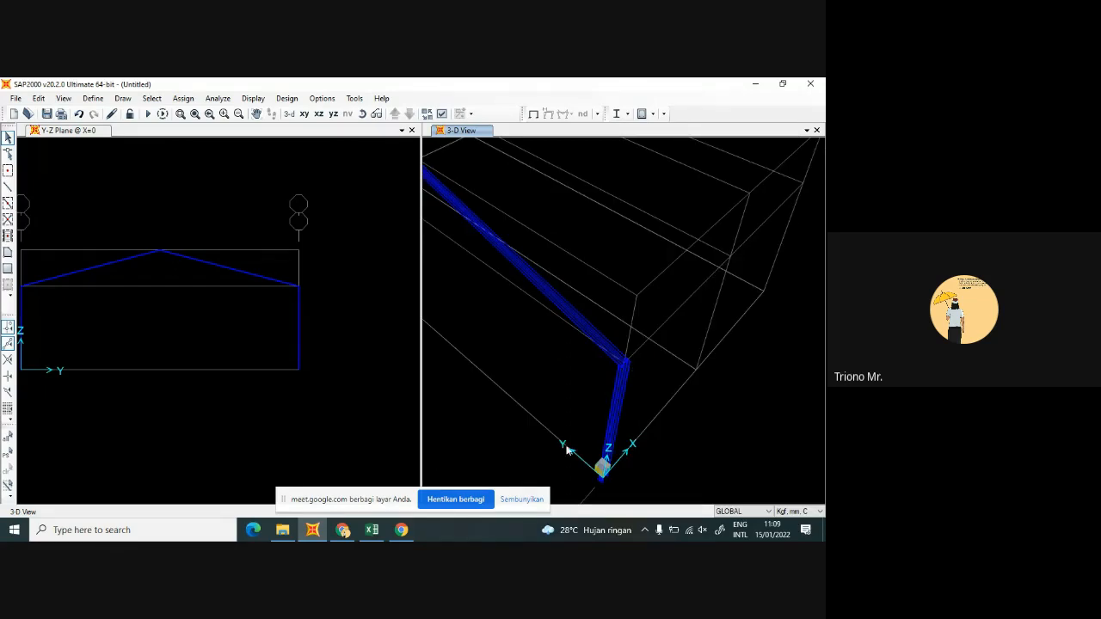
{"action": "scroll", "coordinate": [585, 383], "scroll_direction": "up", "scroll_amount": 1}
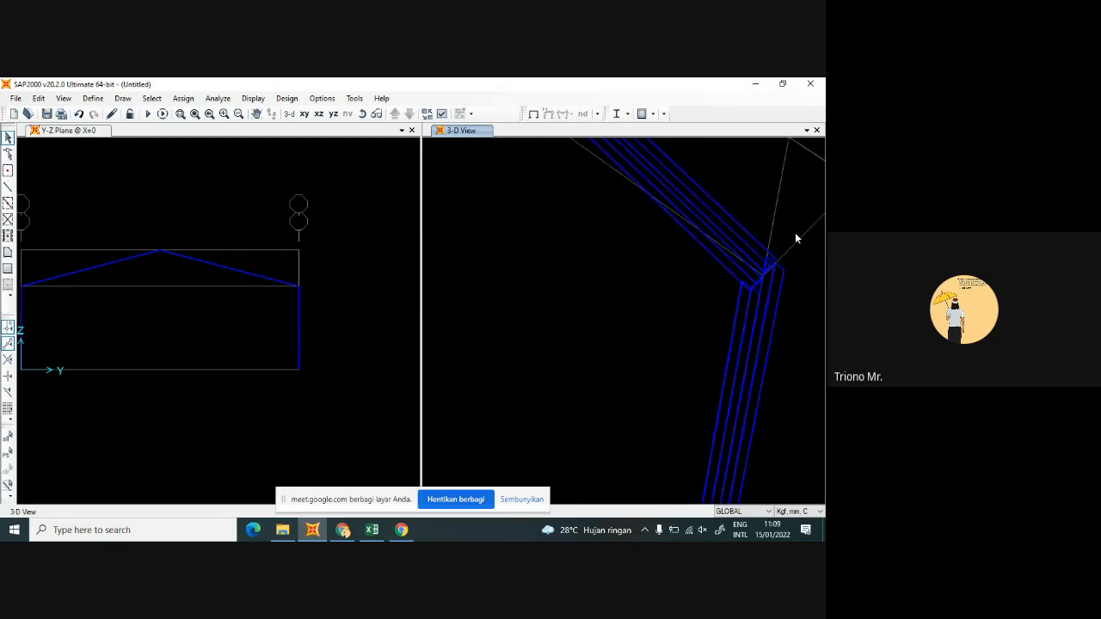
{"action": "scroll", "coordinate": [669, 298], "scroll_direction": "down", "scroll_amount": 1}
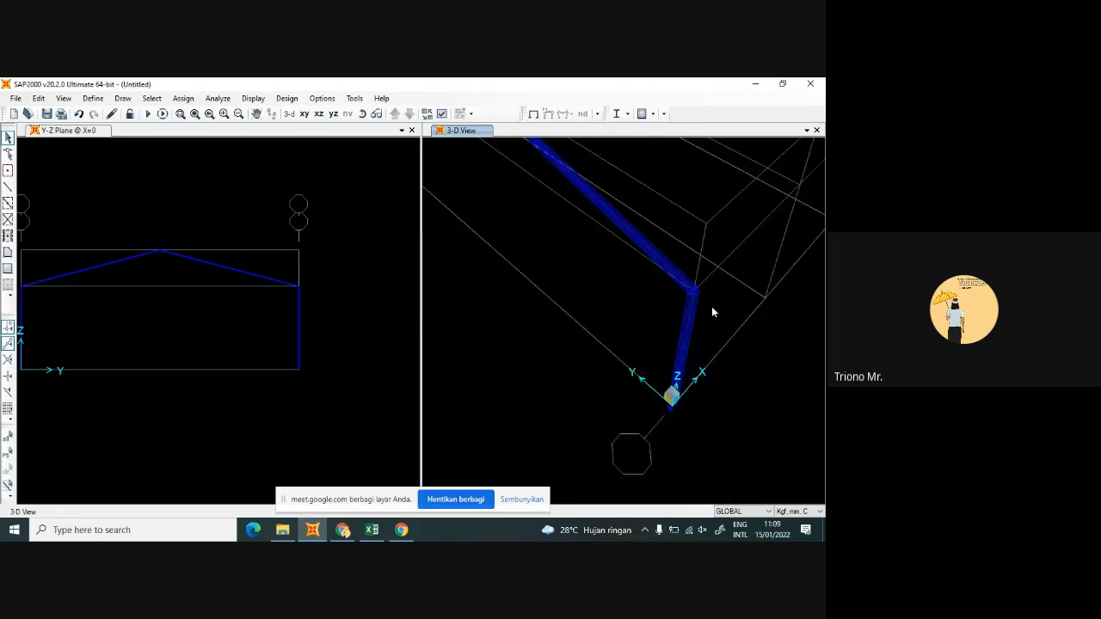
{"action": "scroll", "coordinate": [714, 310], "scroll_direction": "down", "scroll_amount": 1}
{"action": "scroll", "coordinate": [708, 295], "scroll_direction": "up", "scroll_amount": 1}
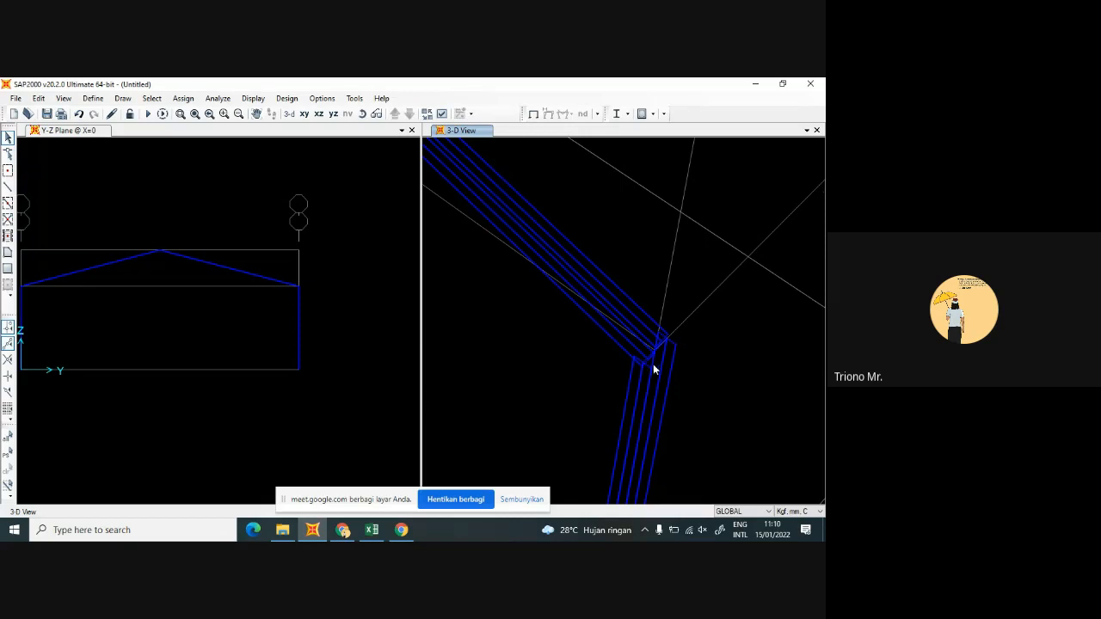
{"action": "scroll", "coordinate": [653, 363], "scroll_direction": "up", "scroll_amount": 1}
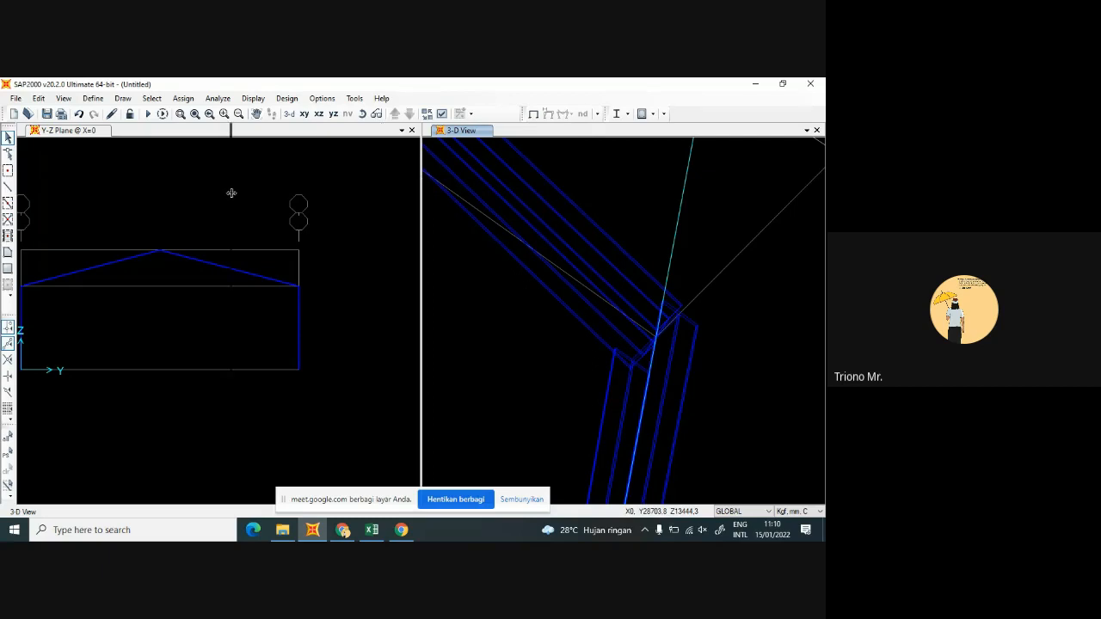
{"action": "left_click_drag", "start_coordinate": [231, 192], "coordinate": [135, 190]}
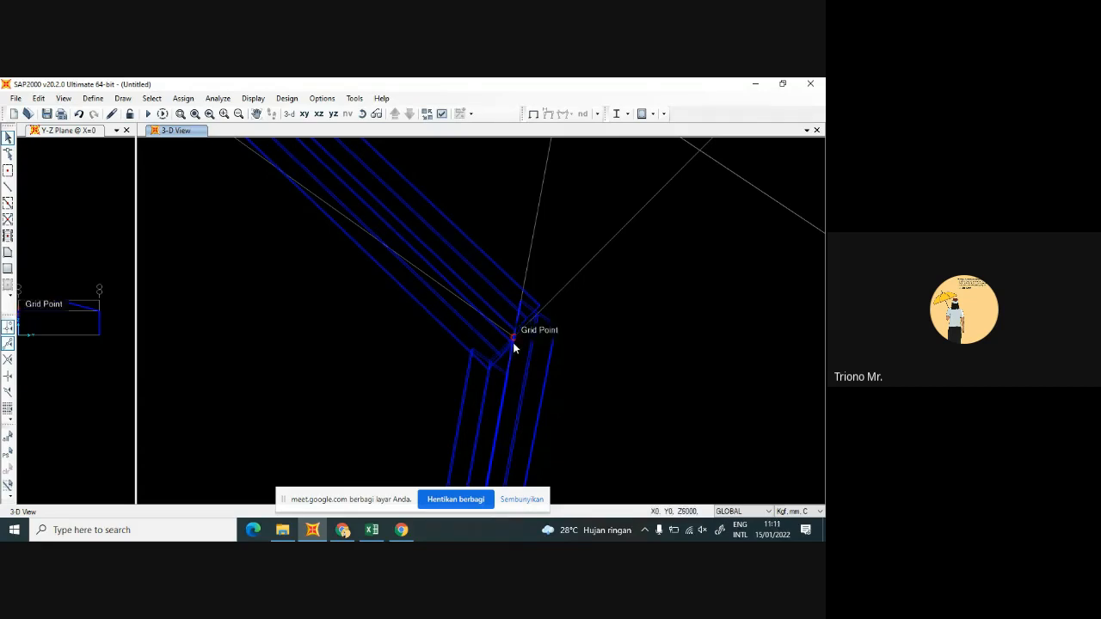
{"action": "scroll", "coordinate": [620, 323], "scroll_direction": "down", "scroll_amount": 3}
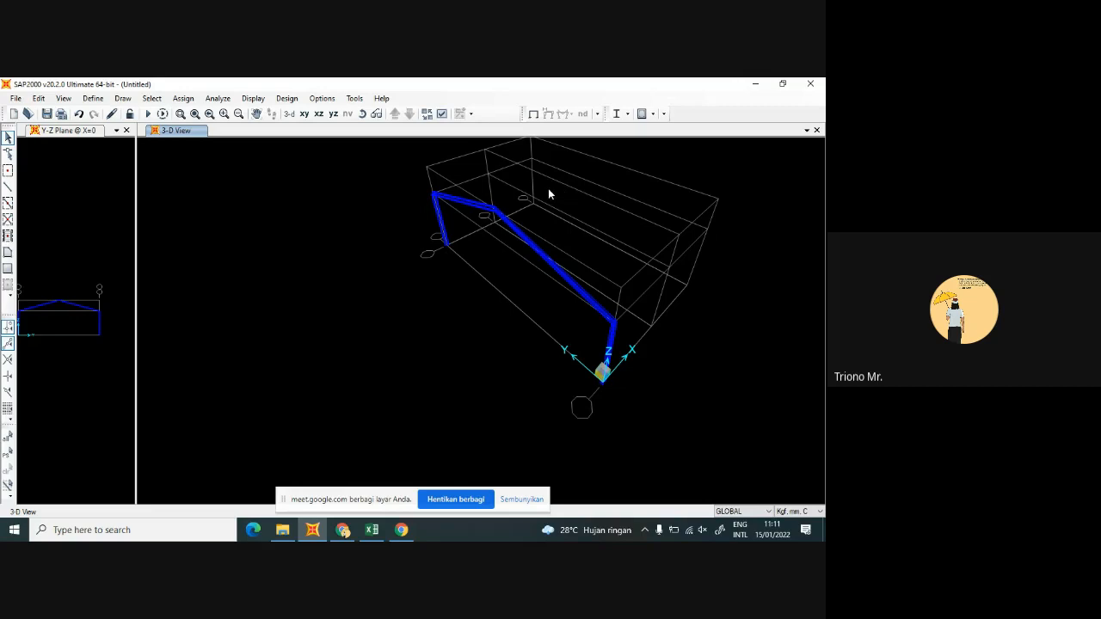
Assign a 90-degree standard local axis angle to both columns of the gable frame
{"action": "left_click", "coordinate": [363, 115]}
{"action": "left_click_drag", "start_coordinate": [516, 200], "coordinate": [494, 225]}
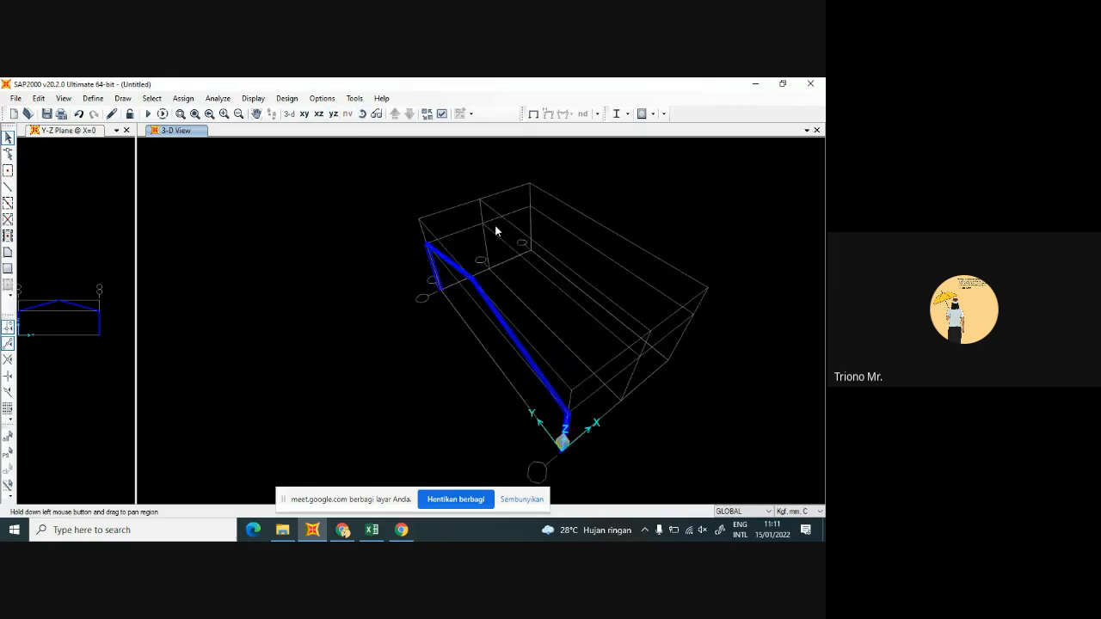
{"action": "left_click", "coordinate": [554, 427]}
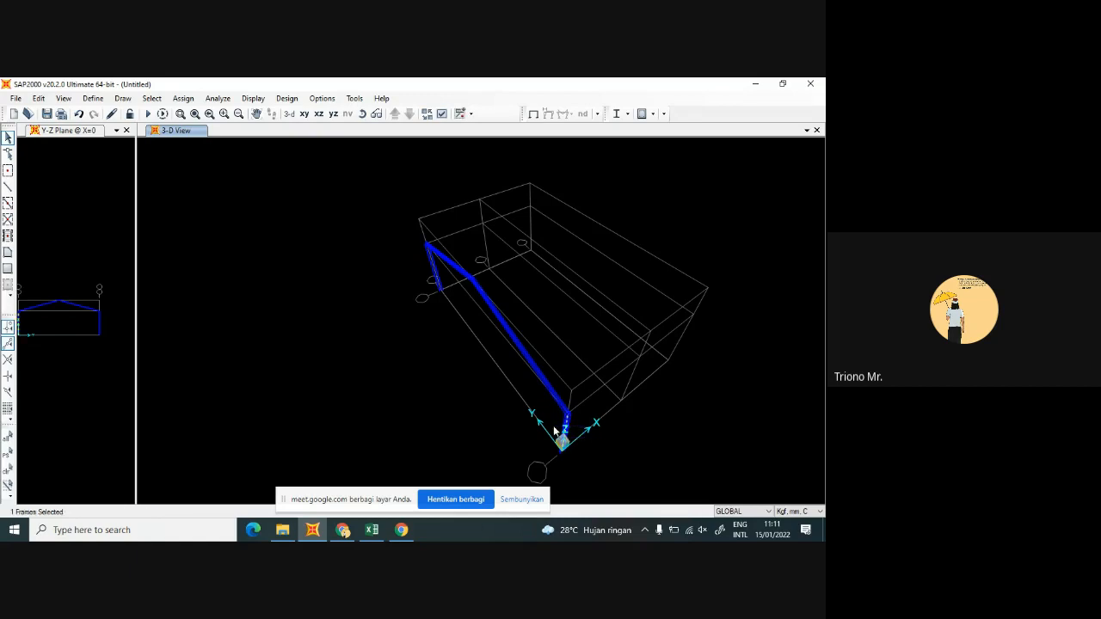
{"action": "left_click", "coordinate": [417, 267]}
{"action": "left_click", "coordinate": [183, 98]}
{"action": "mouse_move", "coordinate": [204, 129]}
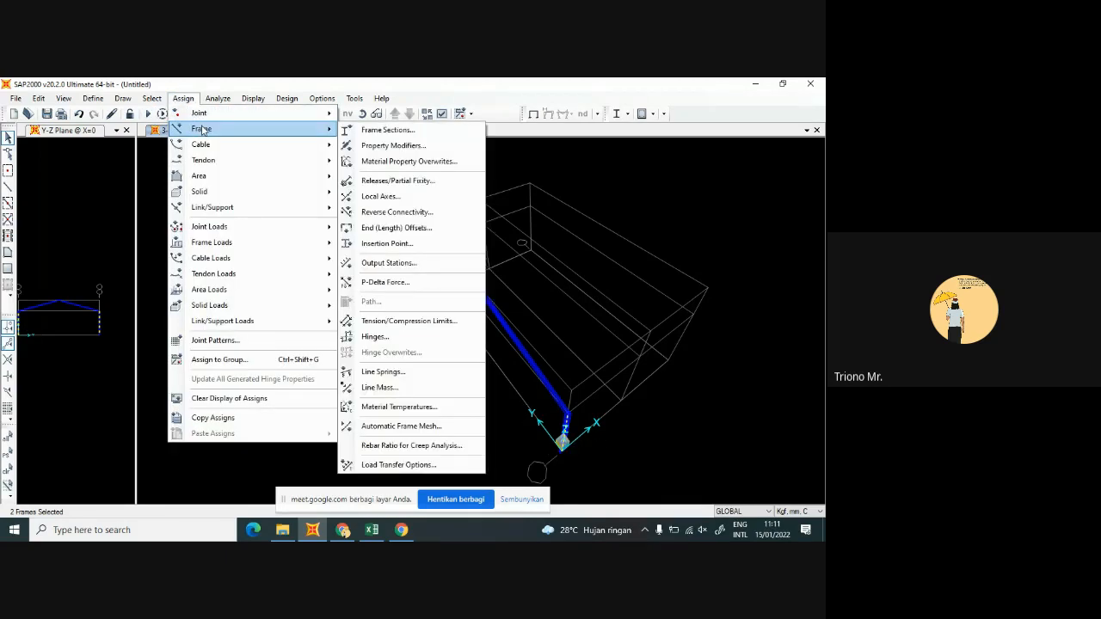
{"action": "left_click", "coordinate": [380, 197]}
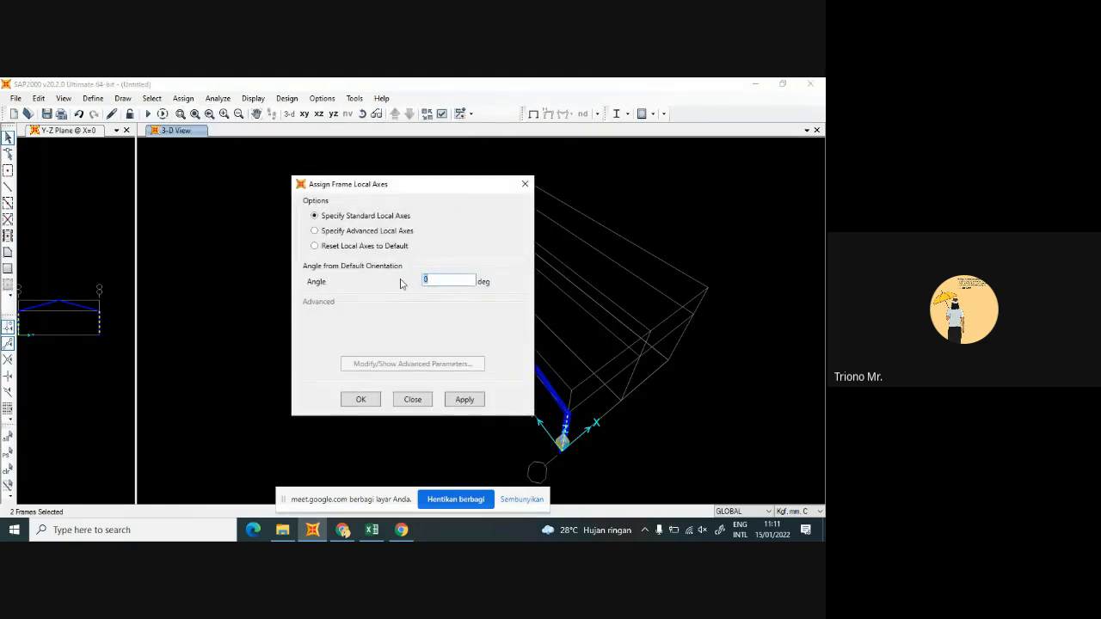
{"action": "type", "text": "90"}
{"action": "left_click", "coordinate": [463, 399]}
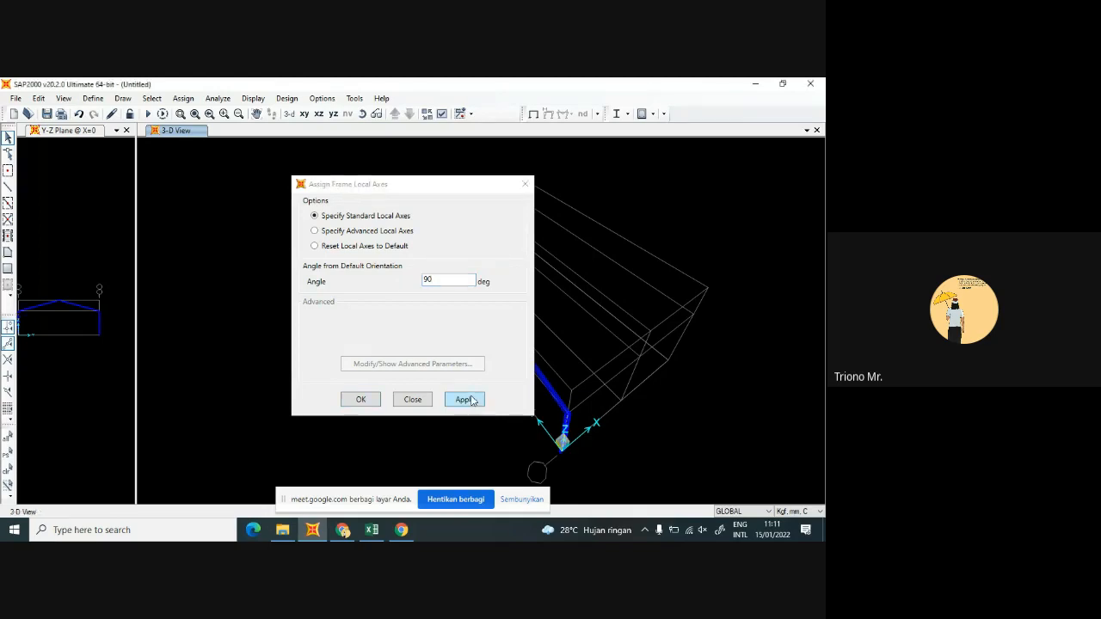
{"action": "left_click", "coordinate": [361, 399]}
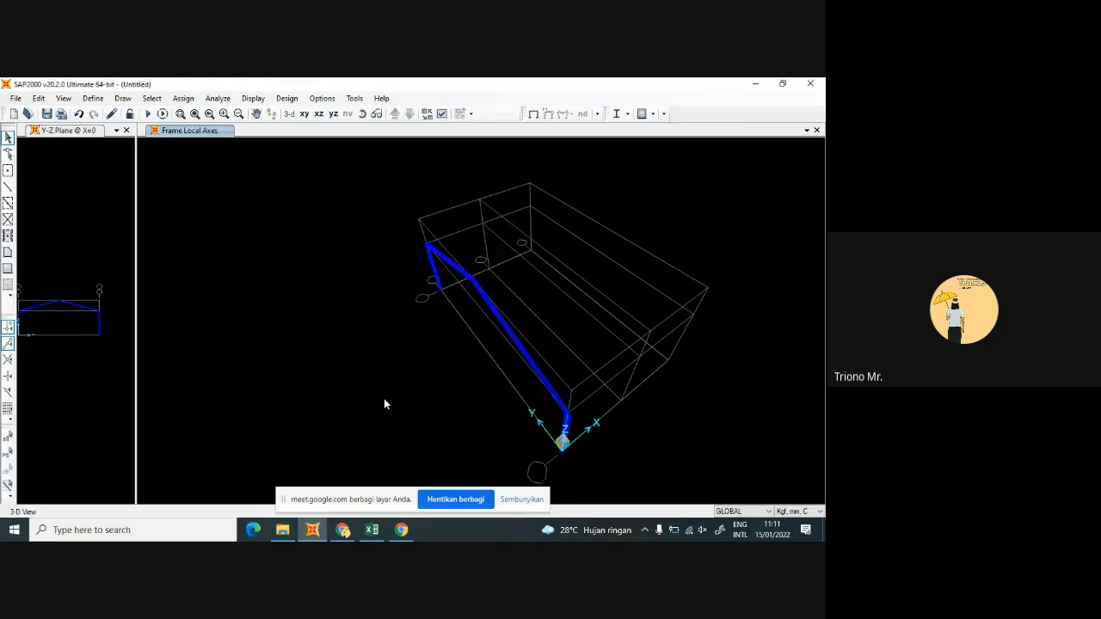
Examine the reoriented column section at the eave joint and the whole extruded frame in the 3-D view
{"action": "scroll", "coordinate": [574, 431], "scroll_direction": "up", "scroll_amount": 5}
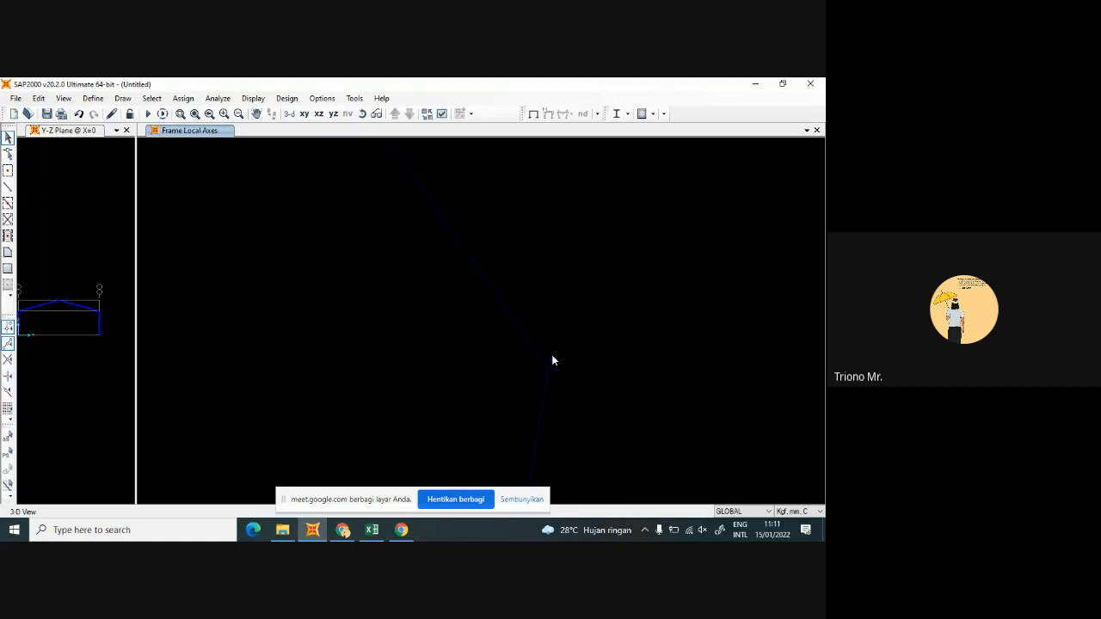
{"action": "scroll", "coordinate": [551, 354], "scroll_direction": "down", "scroll_amount": 2}
{"action": "scroll", "coordinate": [544, 366], "scroll_direction": "down", "scroll_amount": 1}
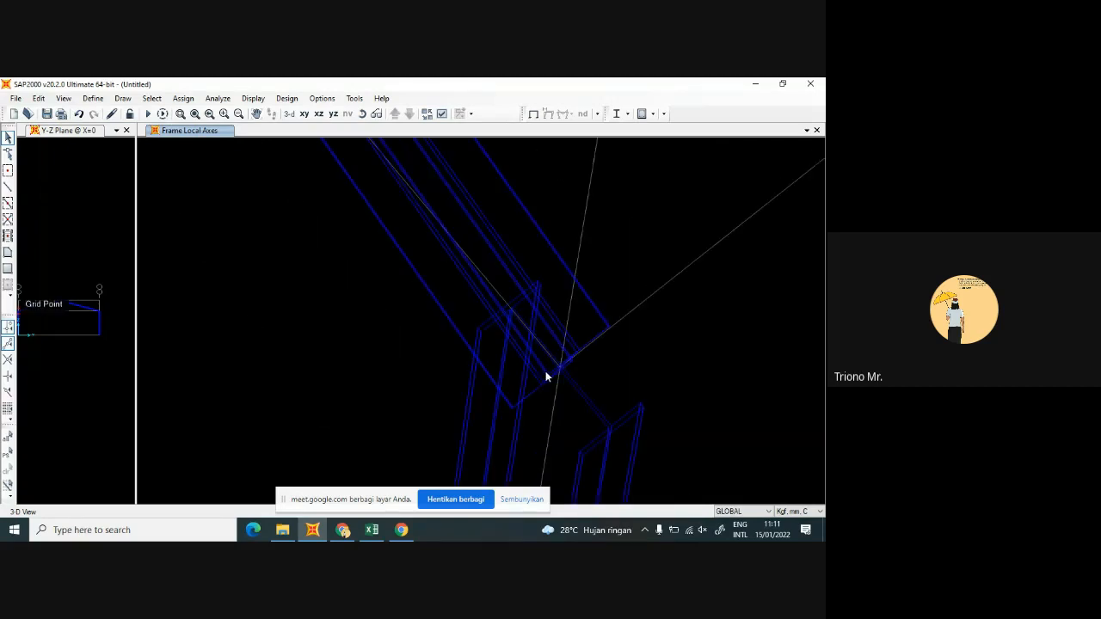
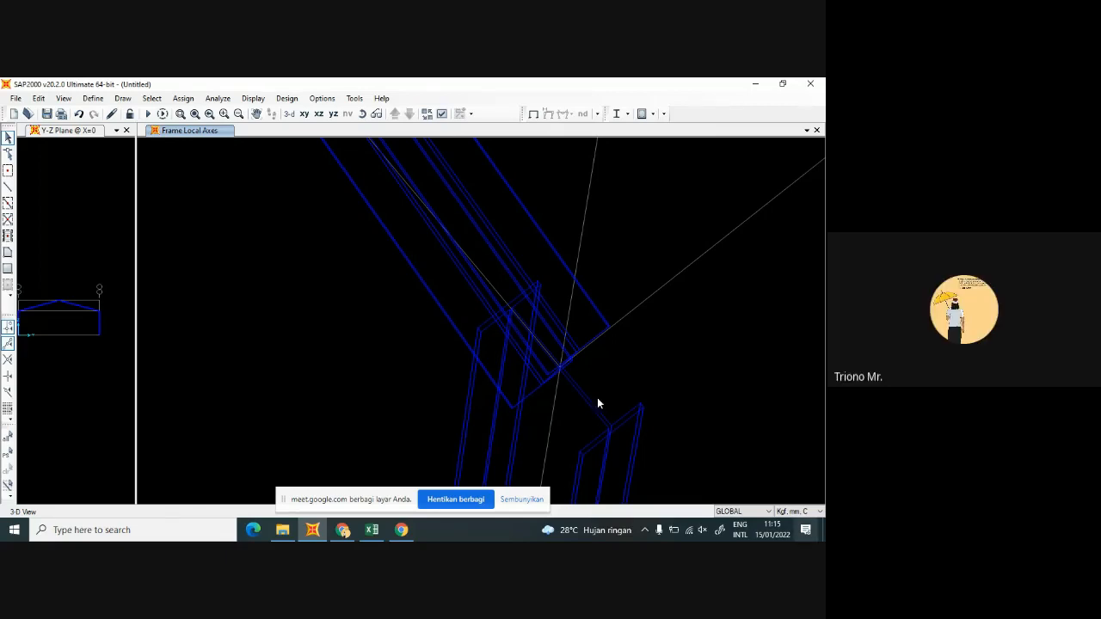
{"action": "scroll", "coordinate": [604, 232], "scroll_direction": "down", "scroll_amount": 5}
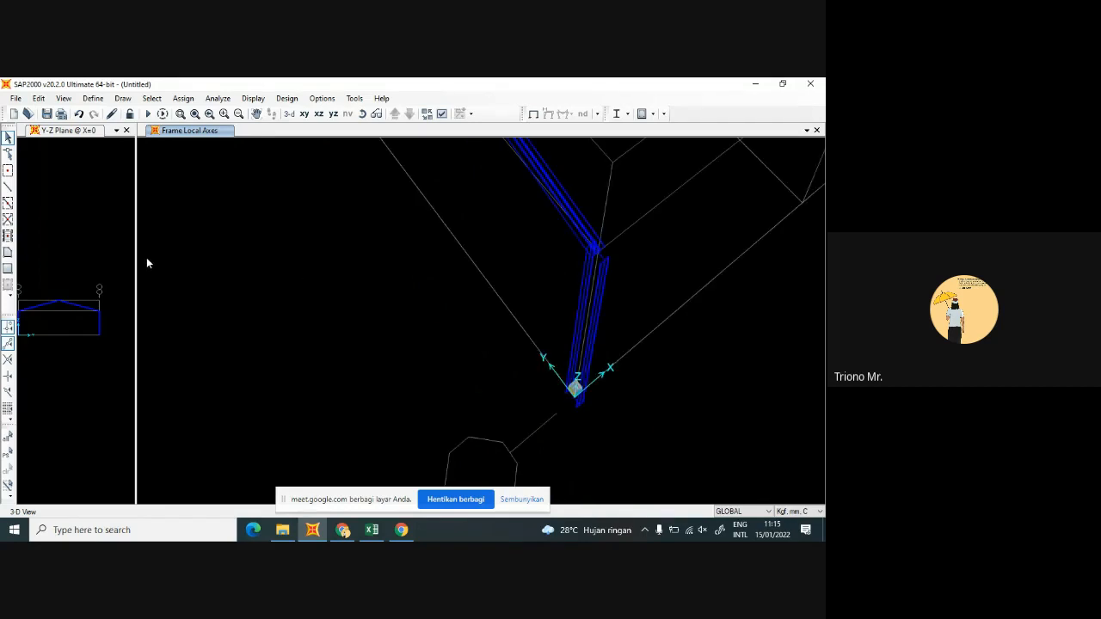
{"action": "left_click_drag", "start_coordinate": [171, 257], "coordinate": [385, 249]}
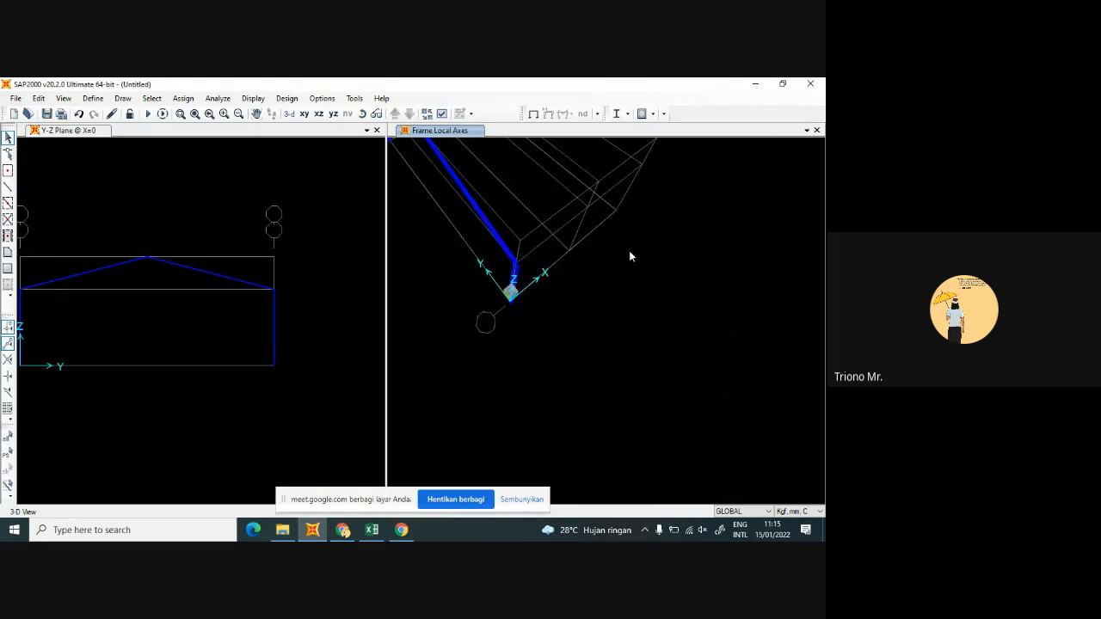
{"action": "scroll", "coordinate": [626, 248], "scroll_direction": "down", "scroll_amount": 5}
{"action": "scroll", "coordinate": [599, 225], "scroll_direction": "up", "scroll_amount": 3}
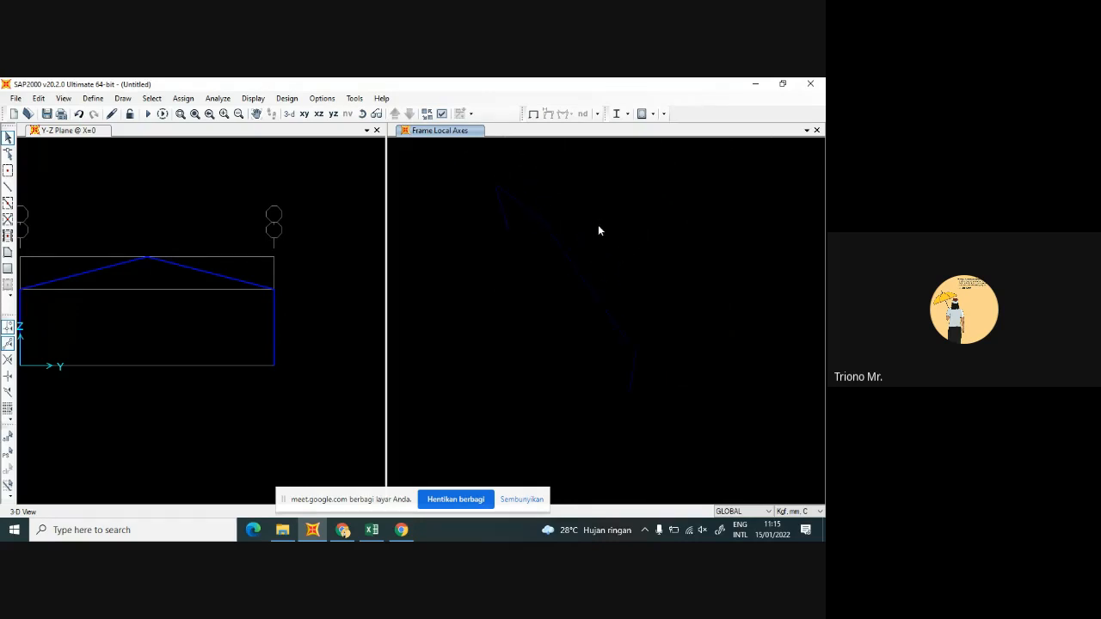
{"action": "scroll", "coordinate": [590, 238], "scroll_direction": "down", "scroll_amount": 2}
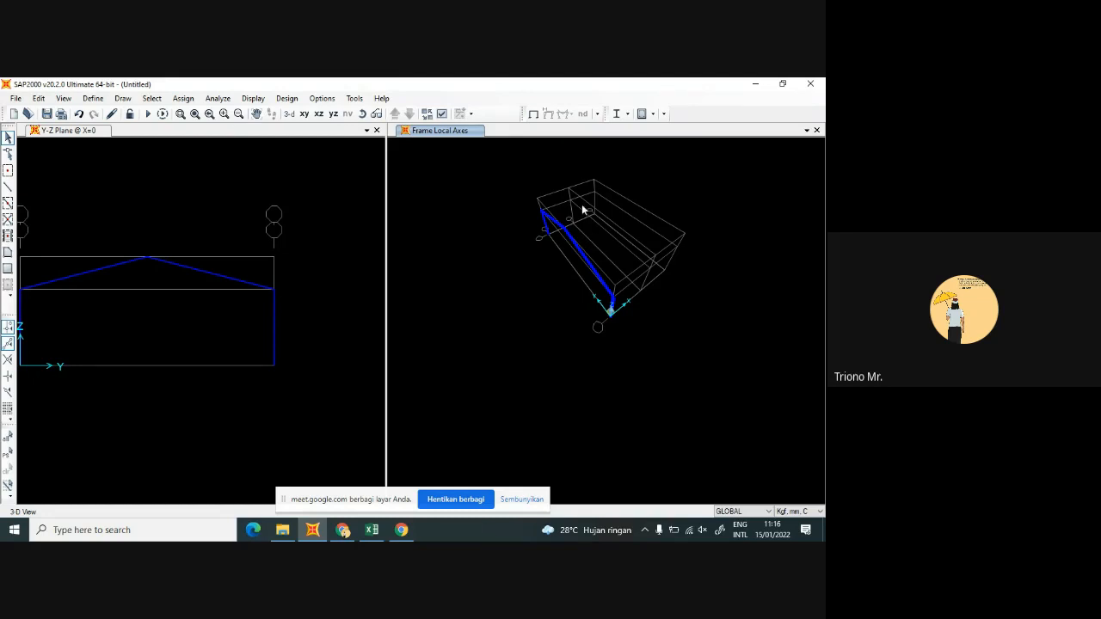
{"action": "scroll", "coordinate": [581, 208], "scroll_direction": "up", "scroll_amount": 2}
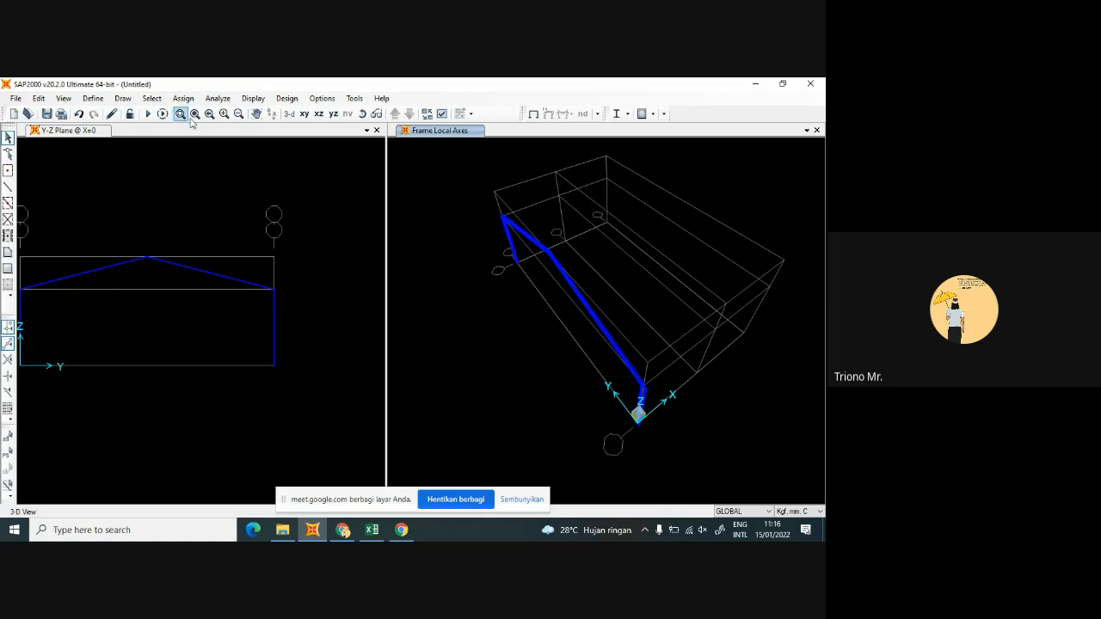
Rotate the 3-D view until the gable frame is seen nearly edge-on and select all its members and joints
{"action": "left_click", "coordinate": [362, 114]}
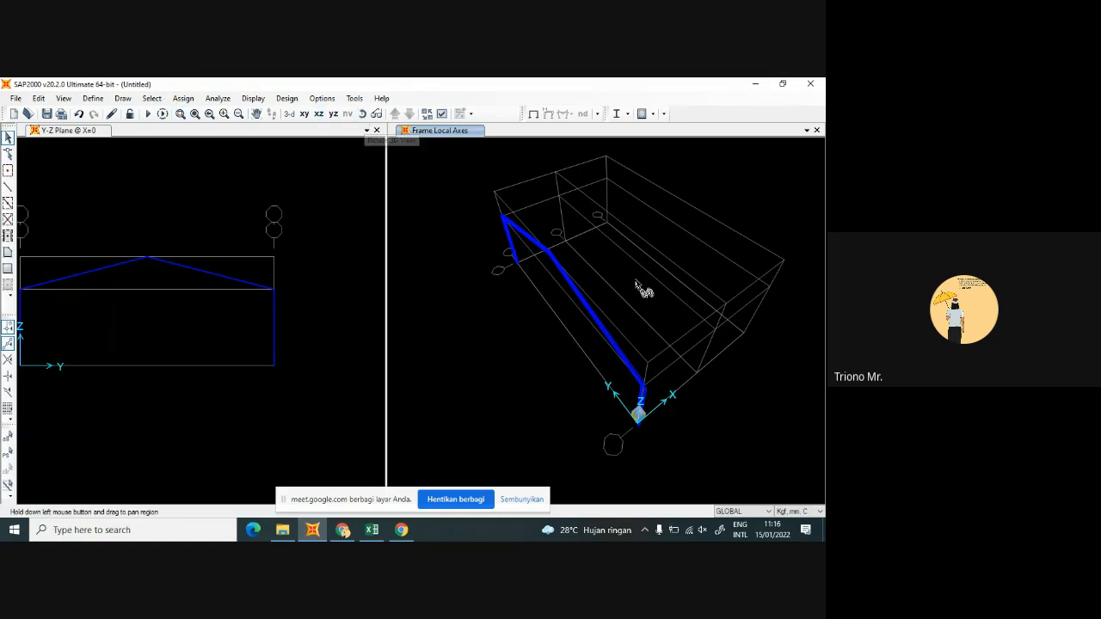
{"action": "left_click_drag", "start_coordinate": [679, 288], "coordinate": [634, 303]}
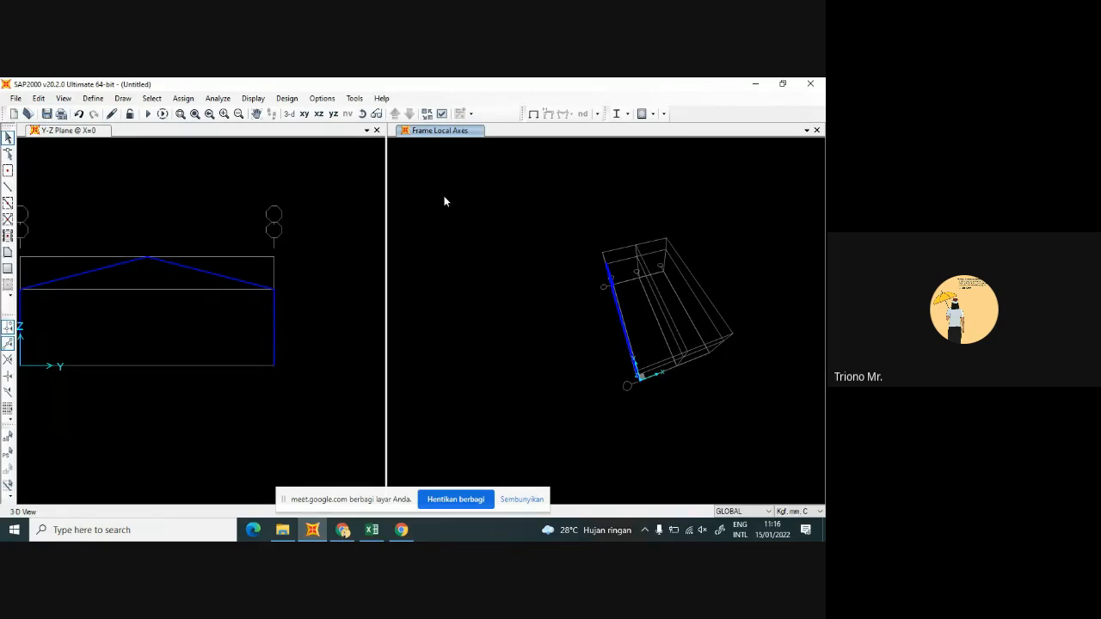
{"action": "left_click_drag", "start_coordinate": [558, 241], "coordinate": [653, 411]}
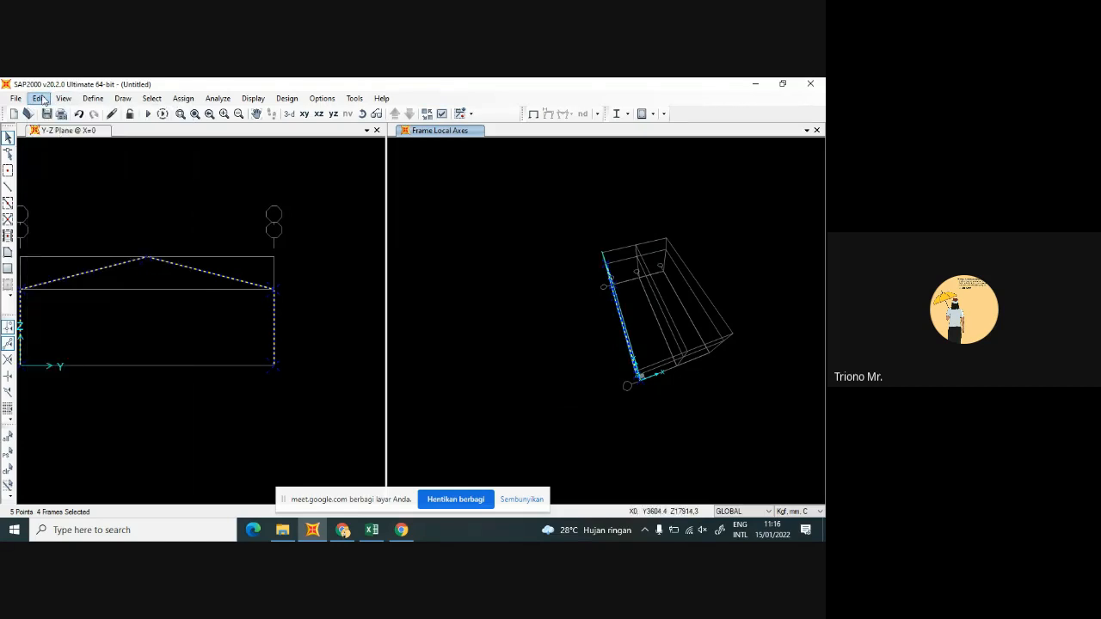
{"action": "left_click", "coordinate": [40, 98]}
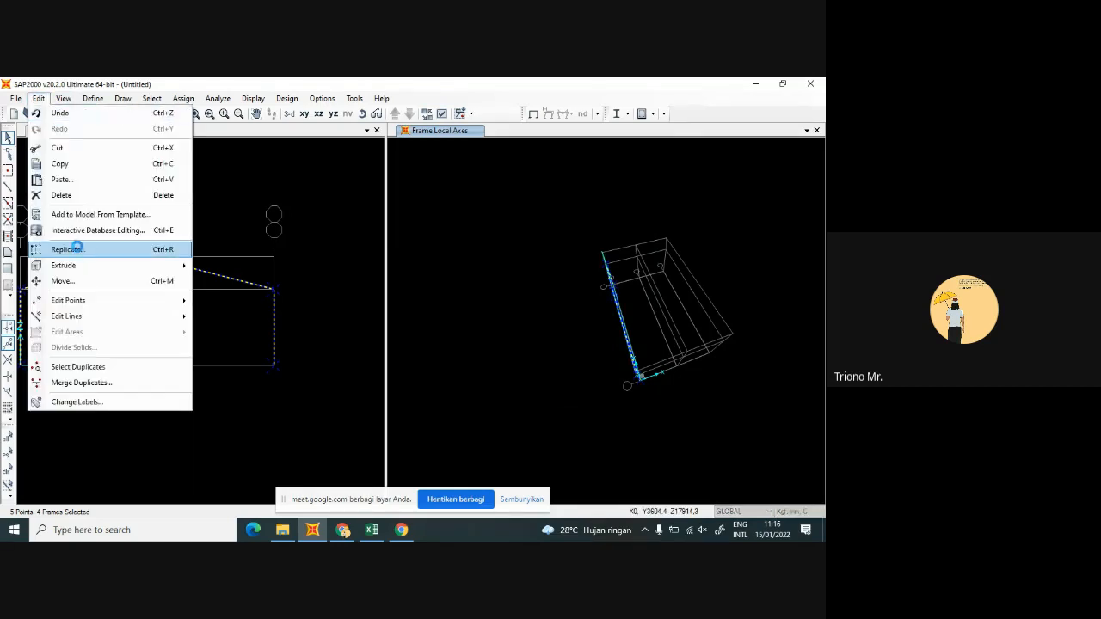
{"action": "left_click", "coordinate": [77, 248]}
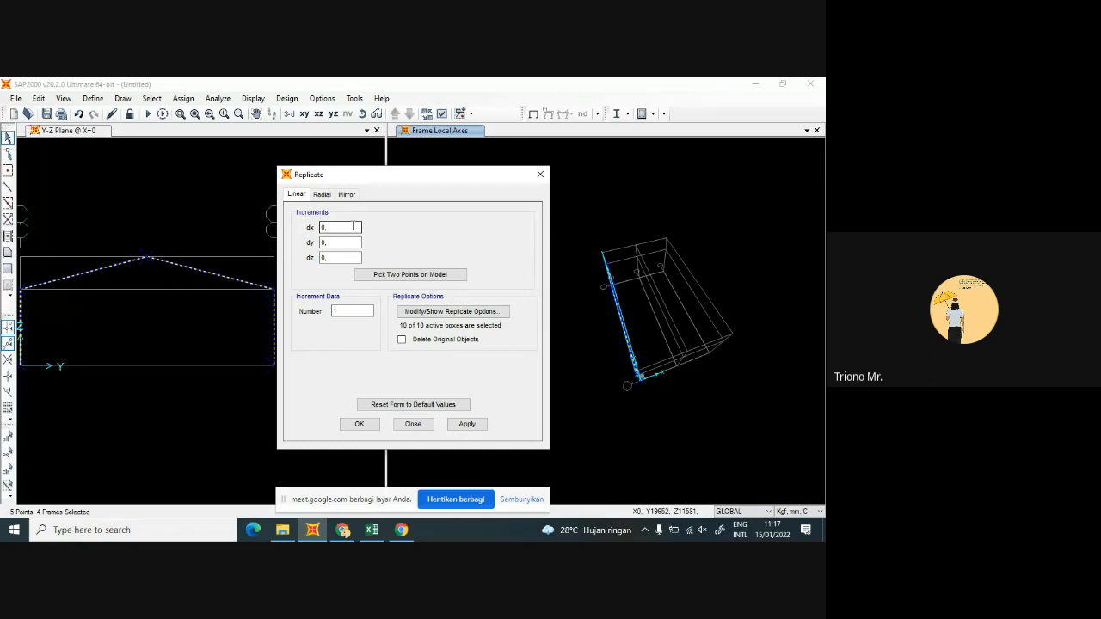
{"action": "left_click", "coordinate": [801, 512]}
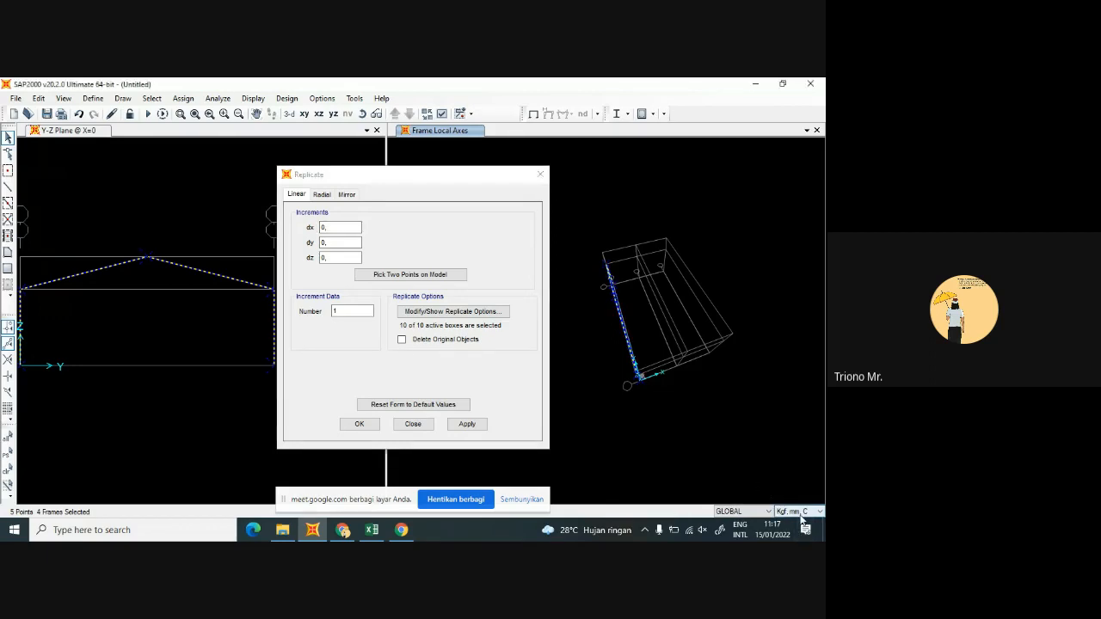
{"action": "left_click", "coordinate": [540, 175]}
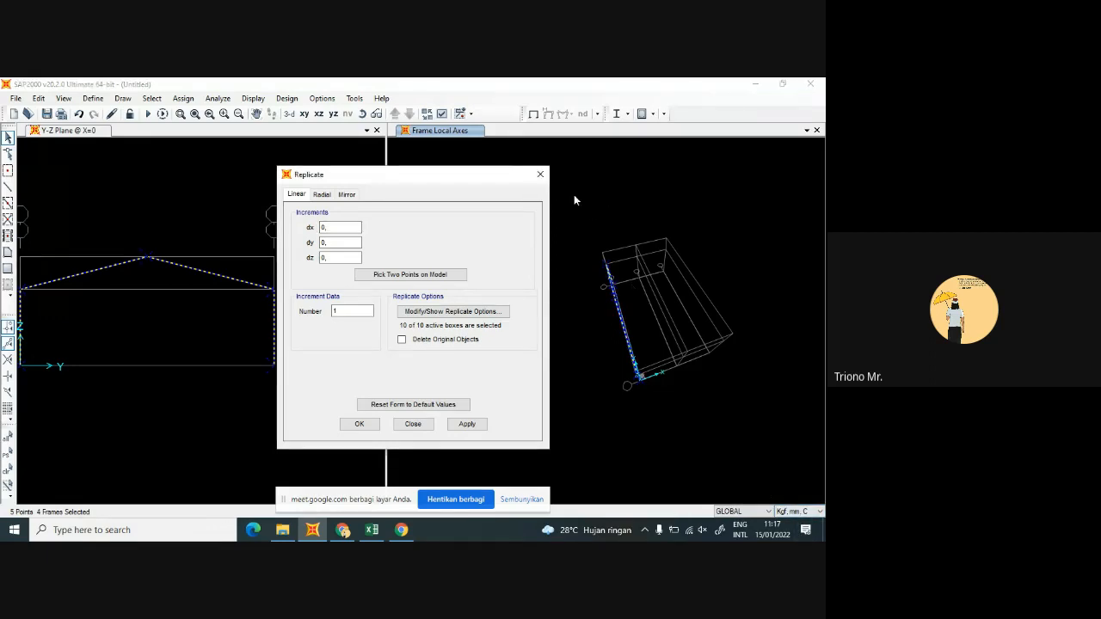
{"action": "left_click", "coordinate": [540, 175]}
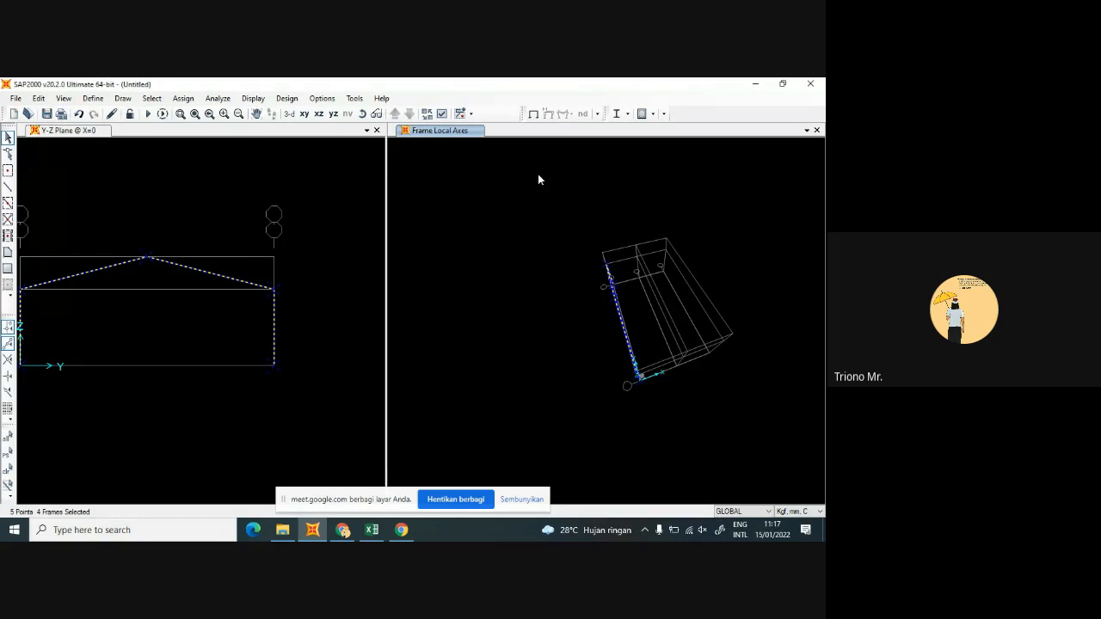
Set the model units to Kgf, m, C
{"action": "left_click", "coordinate": [809, 513]}
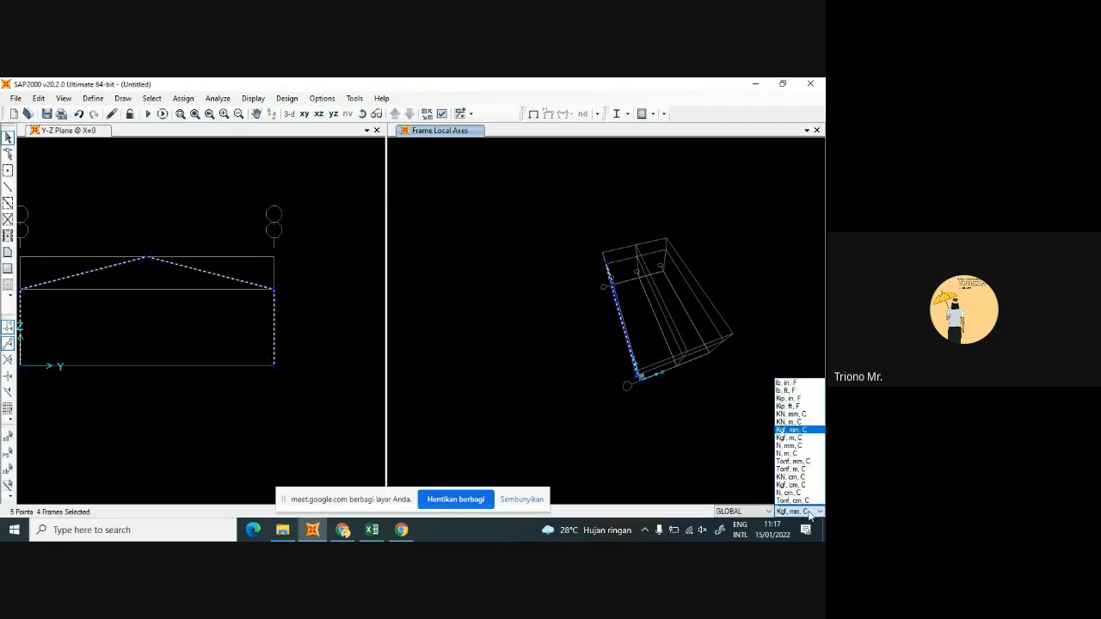
{"action": "left_click", "coordinate": [800, 439]}
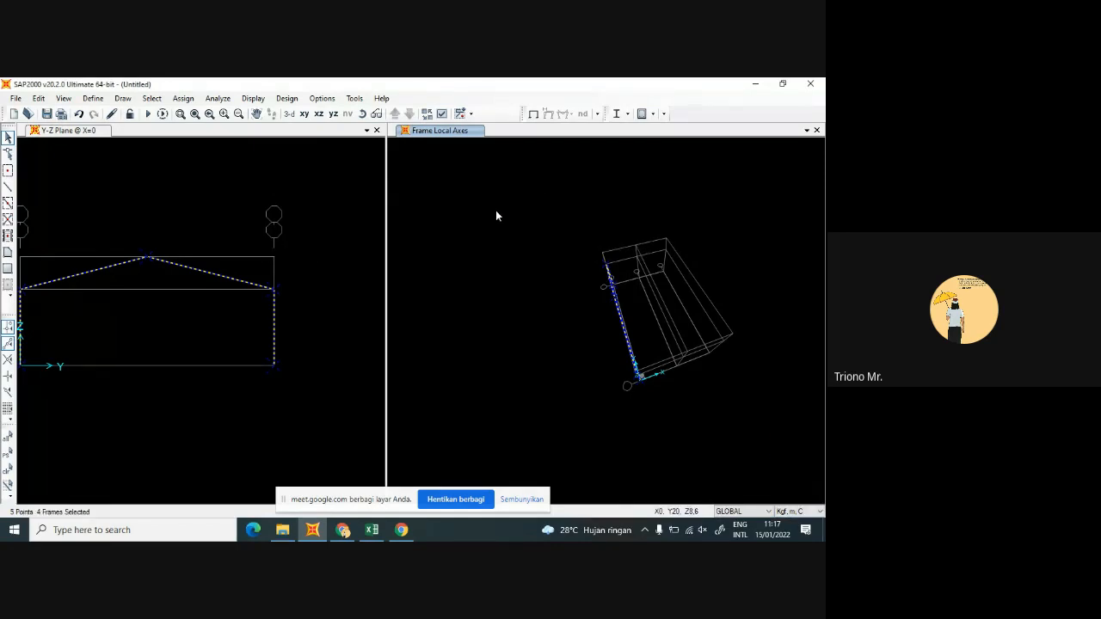
Try to replicate the selected gable frame linearly three times with a 6 m increment along X, and undo the replication
{"action": "left_click", "coordinate": [39, 98]}
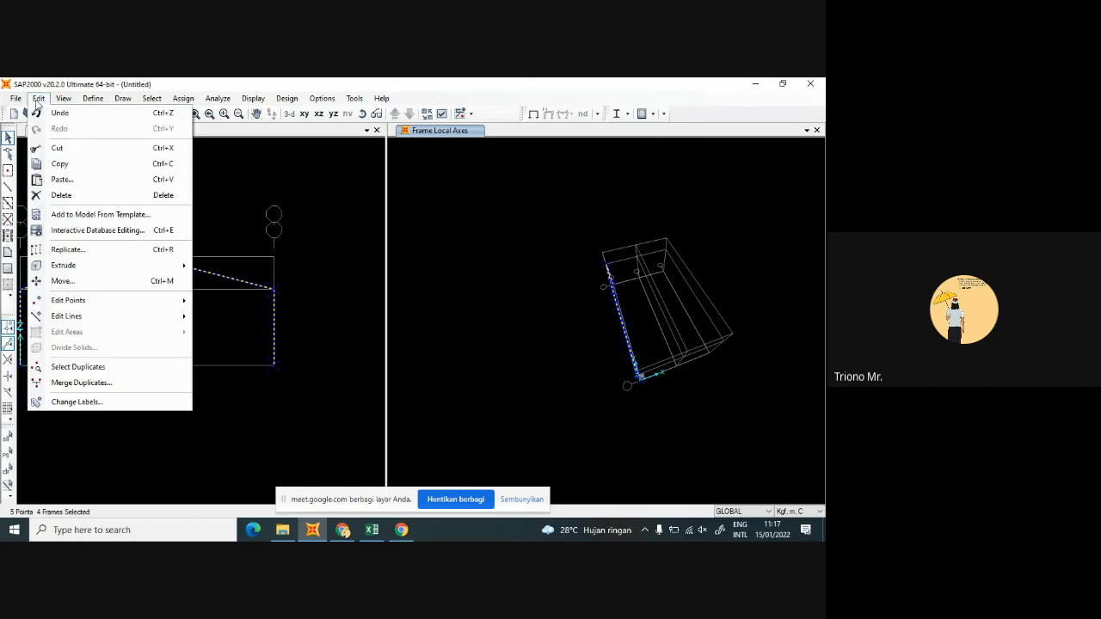
{"action": "left_click", "coordinate": [78, 251]}
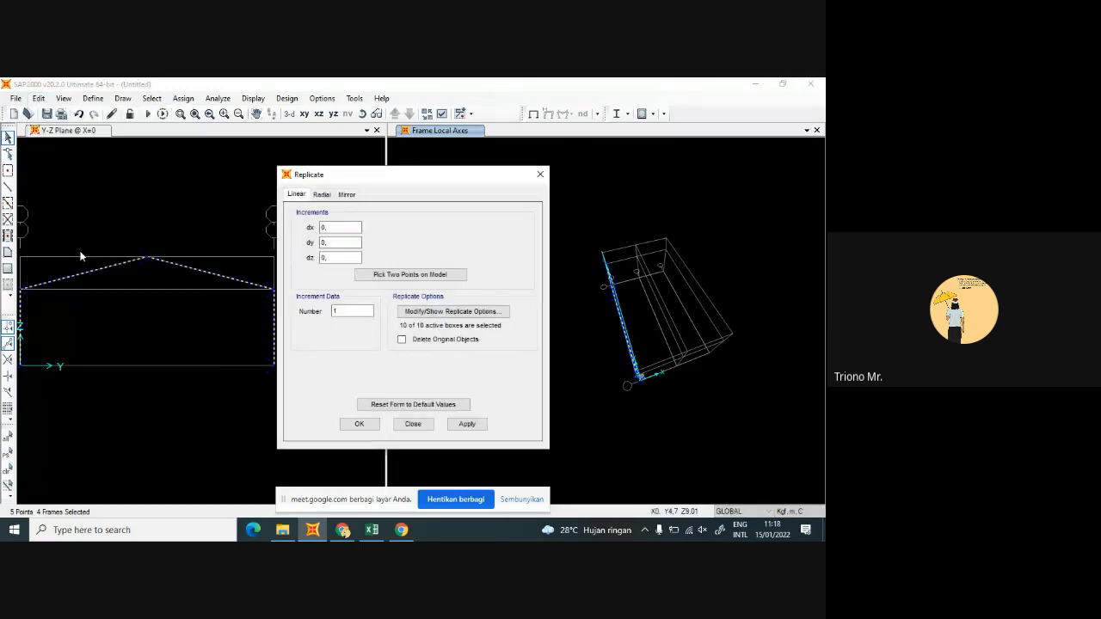
{"action": "left_click_drag", "start_coordinate": [337, 227], "coordinate": [316, 229]}
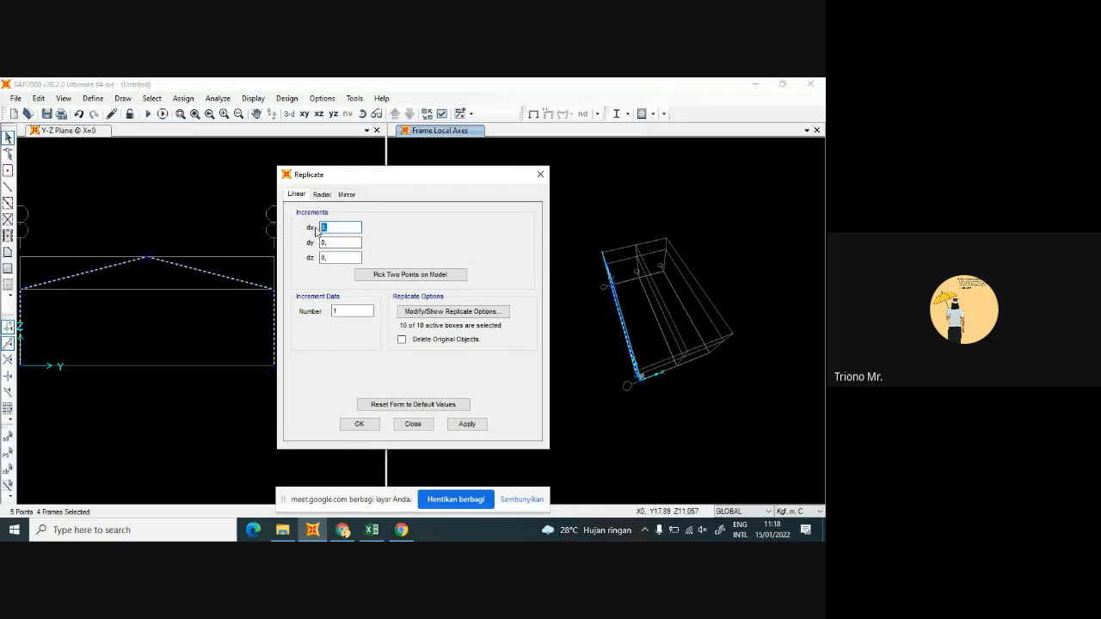
{"action": "type", "text": "6"}
{"action": "left_click_drag", "start_coordinate": [343, 312], "coordinate": [320, 313]}
{"action": "type", "text": "3"}
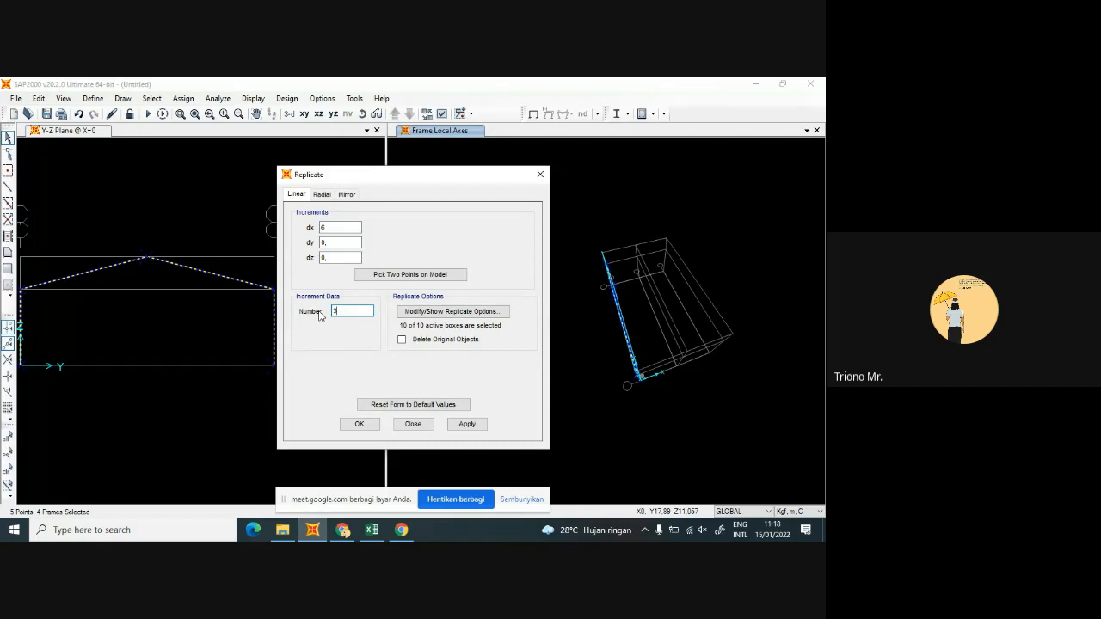
{"action": "left_click", "coordinate": [359, 424]}
{"action": "left_click", "coordinate": [360, 424]}
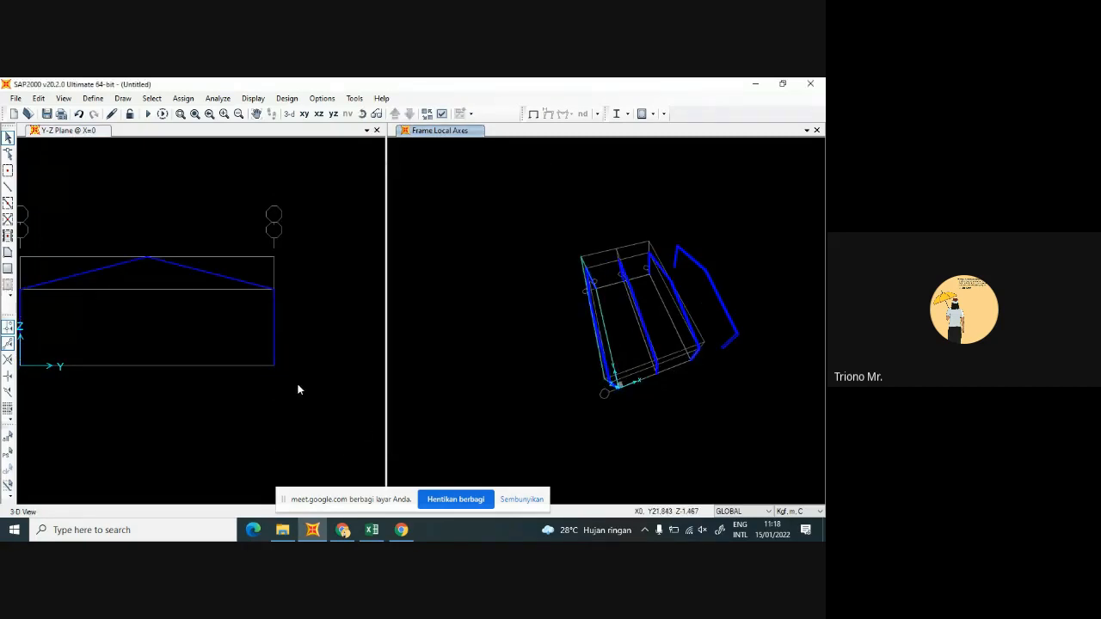
{"action": "key", "text": "ctrl+z"}
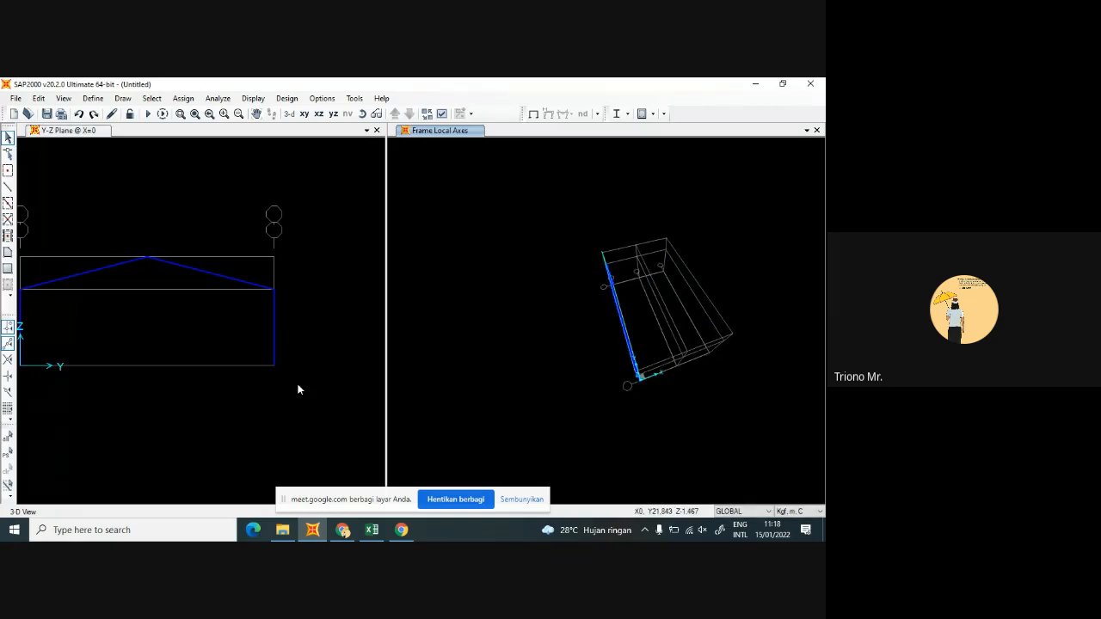
Reselect the whole gable frame and replicate it linearly two times with a 6 m increment along X
{"action": "left_click", "coordinate": [38, 98]}
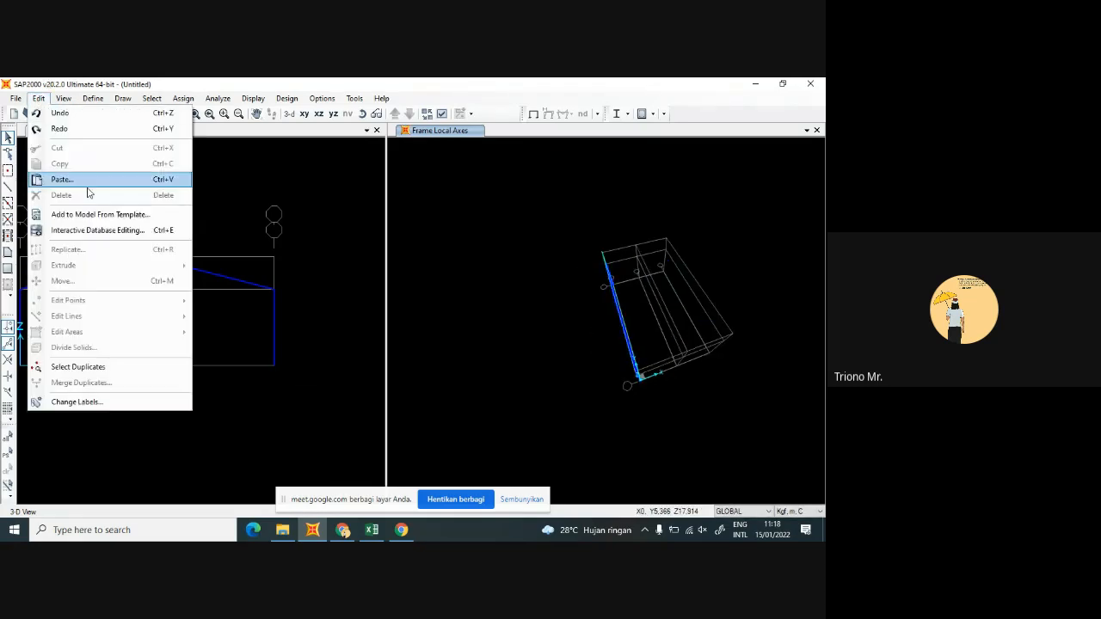
{"action": "left_click", "coordinate": [565, 233]}
{"action": "left_click_drag", "start_coordinate": [563, 214], "coordinate": [672, 419]}
{"action": "left_click", "coordinate": [39, 98]}
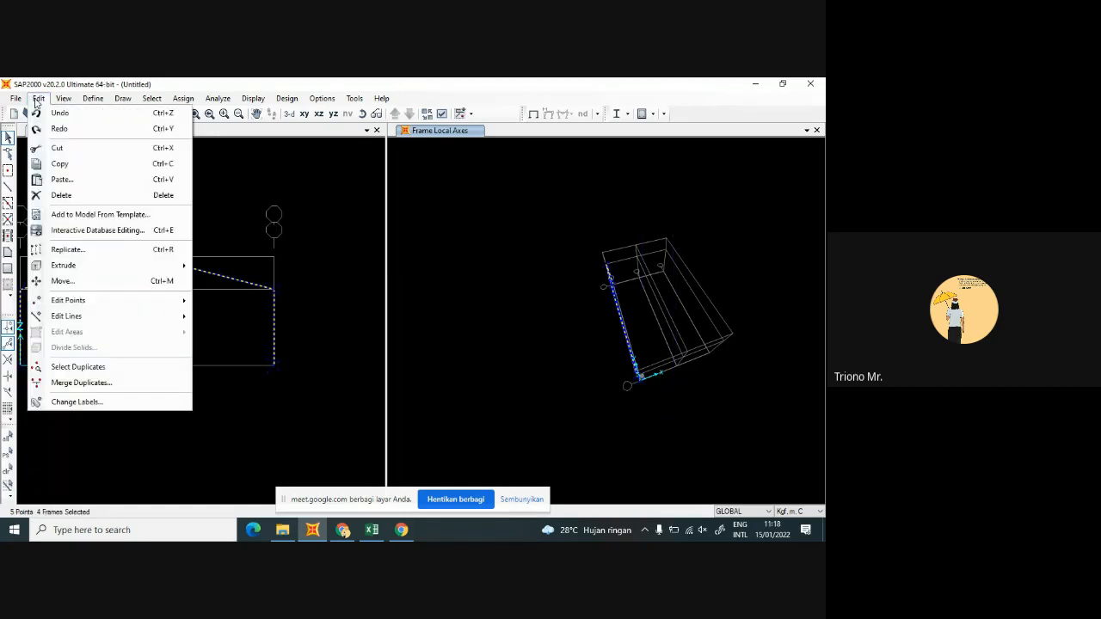
{"action": "left_click", "coordinate": [73, 250]}
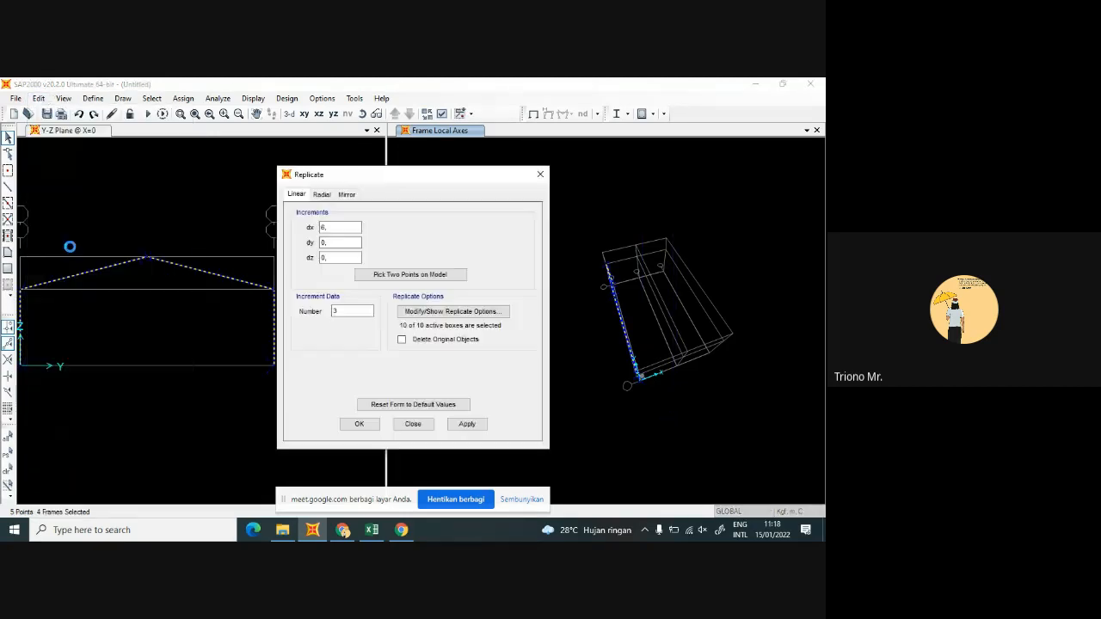
{"action": "double_click", "coordinate": [339, 311]}
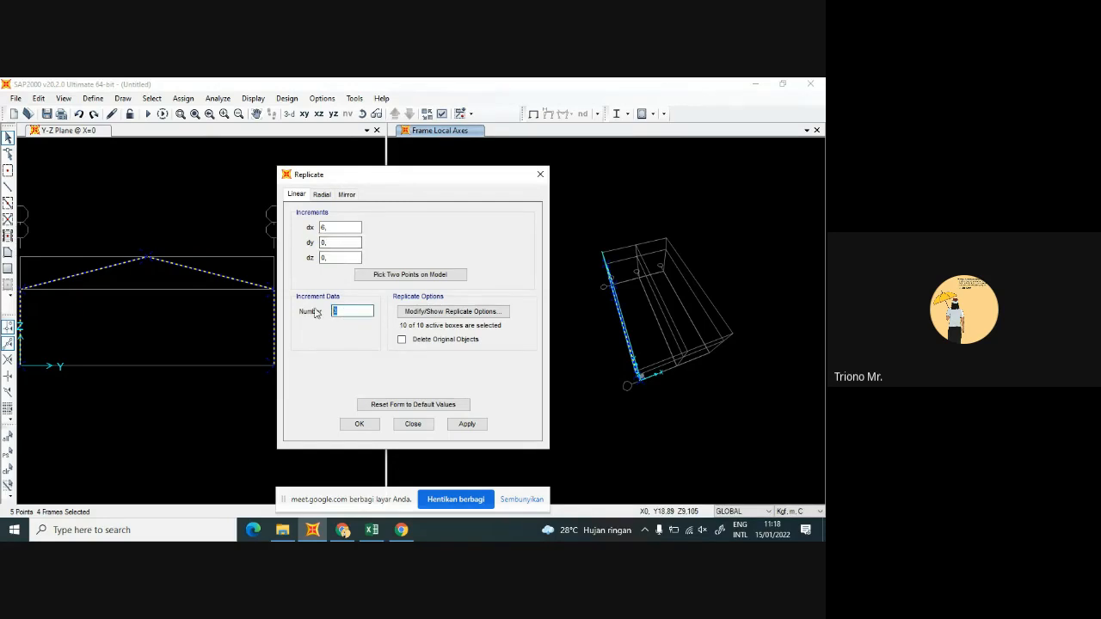
{"action": "type", "text": "2"}
{"action": "left_click", "coordinate": [358, 424]}
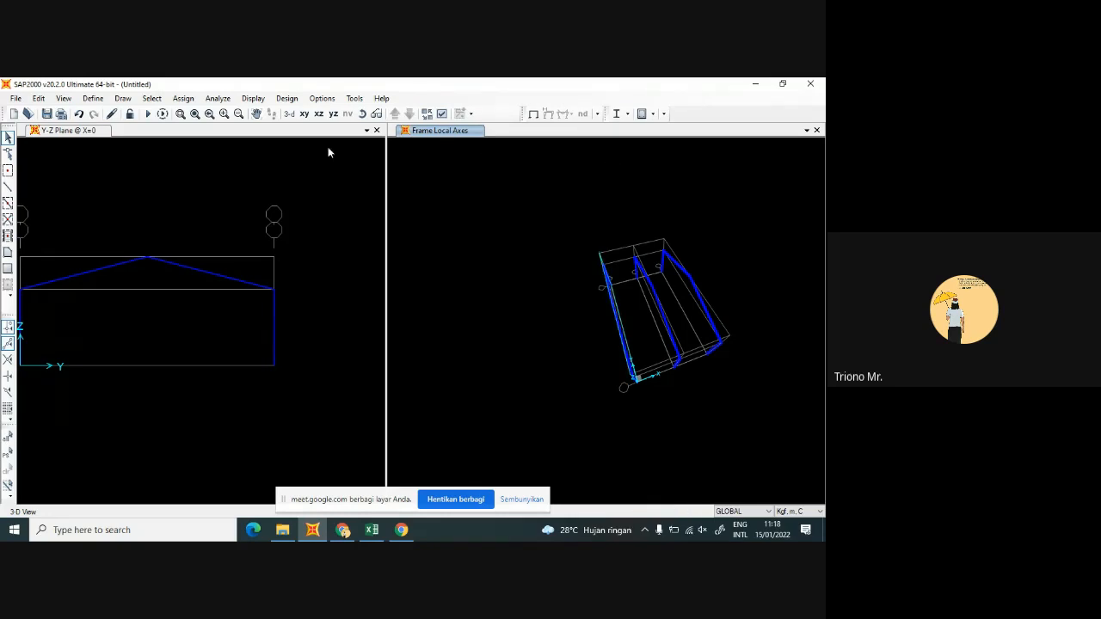
Examine the three parallel gable frames from several angles in the 3-D view
{"action": "left_click", "coordinate": [362, 113]}
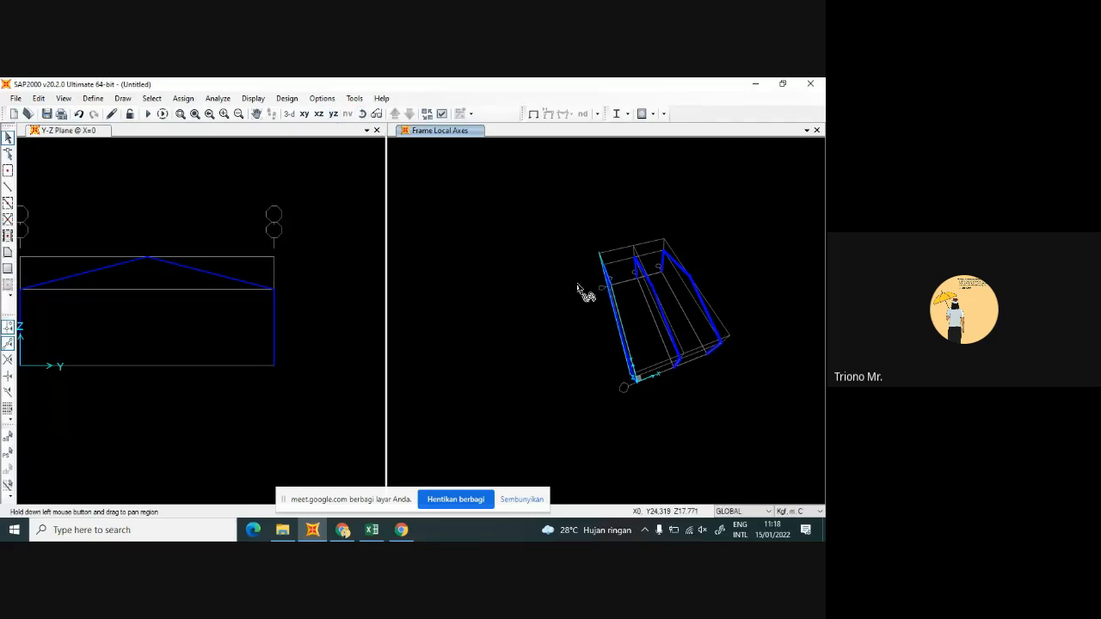
{"action": "left_click_drag", "start_coordinate": [584, 290], "coordinate": [619, 249]}
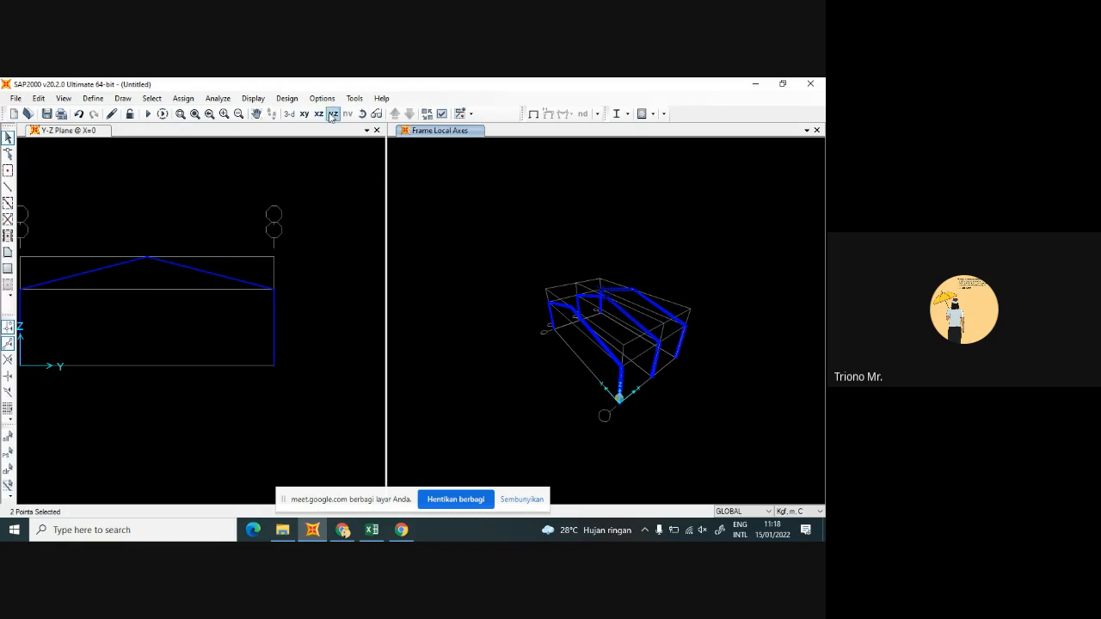
{"action": "left_click", "coordinate": [362, 113]}
{"action": "left_click_drag", "start_coordinate": [553, 248], "coordinate": [566, 230]}
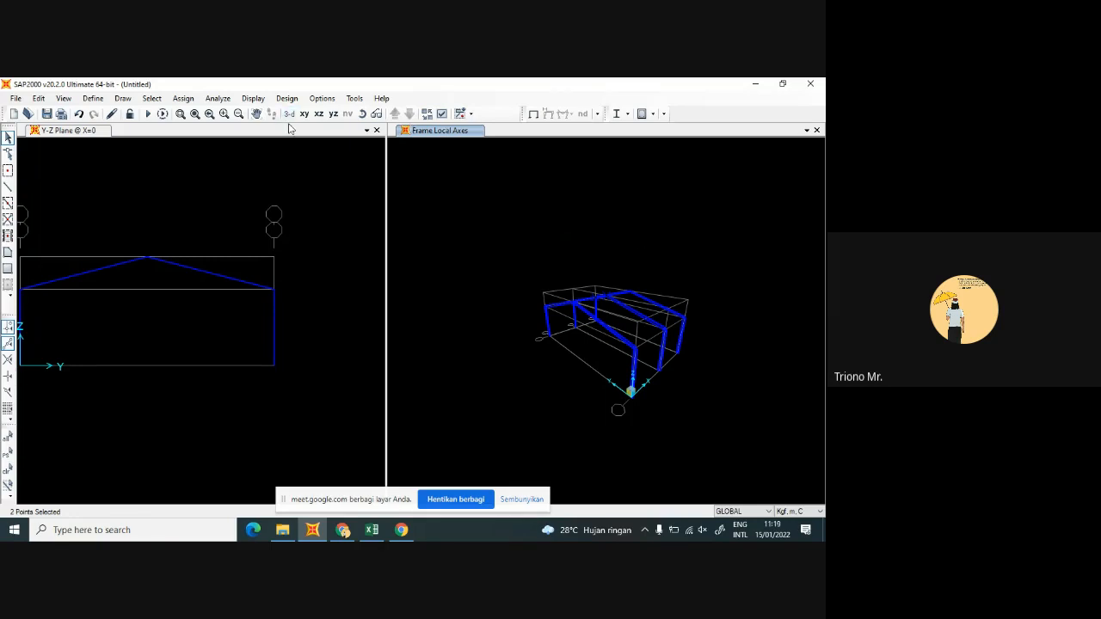
{"action": "left_click", "coordinate": [362, 113]}
{"action": "left_click_drag", "start_coordinate": [647, 254], "coordinate": [643, 313]}
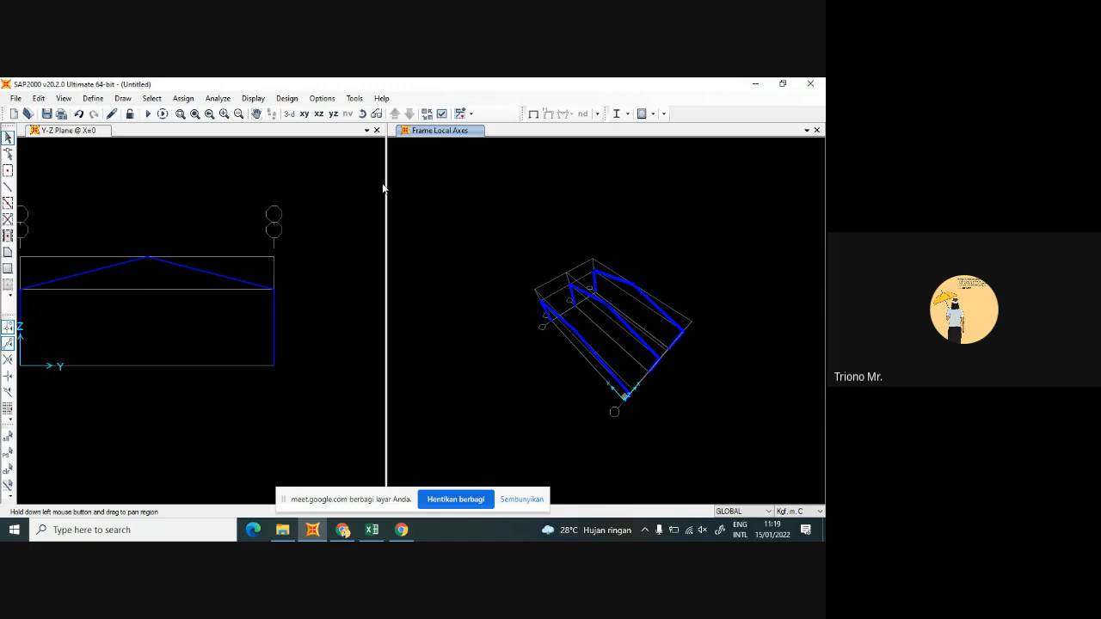
Try to divide all six rafters of the three gable frames into 9 frames each in one operation
{"action": "left_click", "coordinate": [362, 113]}
{"action": "left_click_drag", "start_coordinate": [681, 344], "coordinate": [651, 366]}
{"action": "left_click_drag", "start_coordinate": [688, 312], "coordinate": [577, 299]}
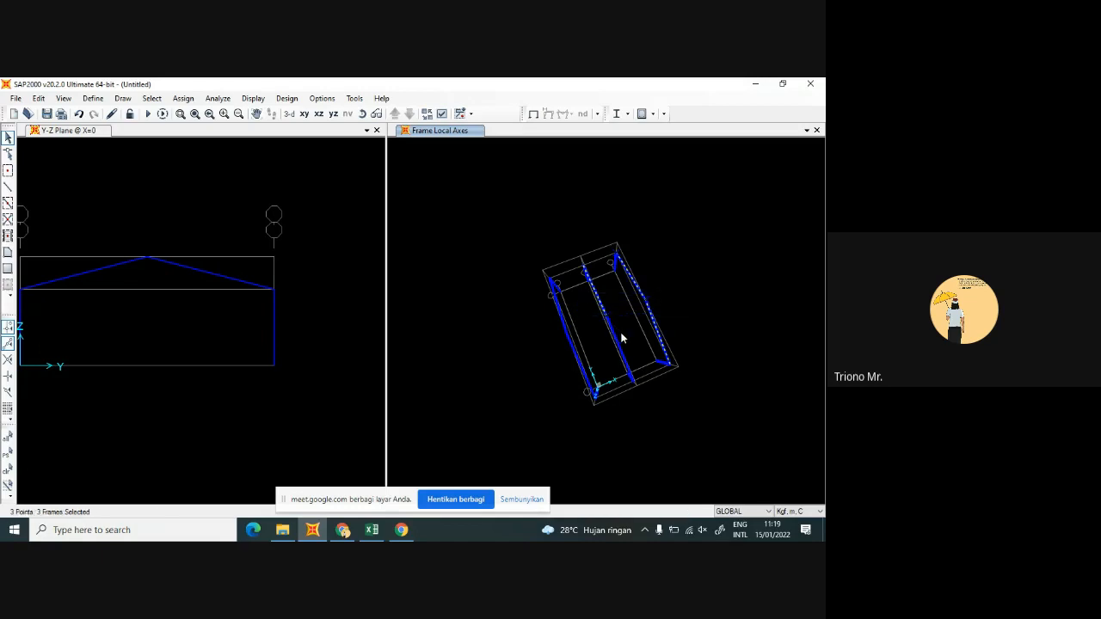
{"action": "left_click", "coordinate": [551, 318]}
{"action": "left_click", "coordinate": [39, 98]}
{"action": "mouse_move", "coordinate": [103, 316]}
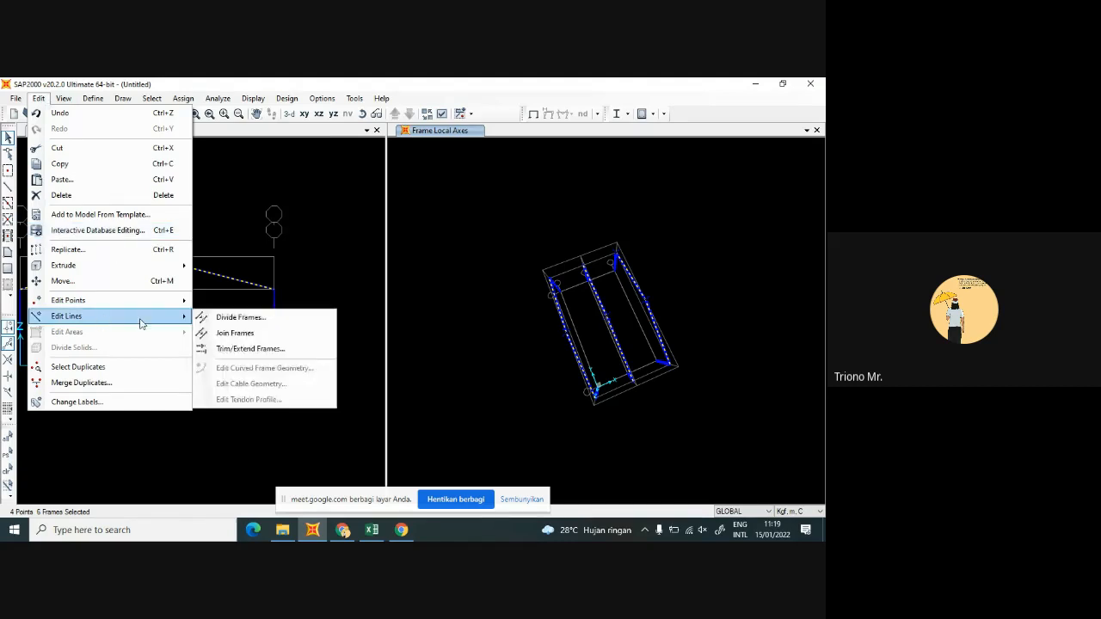
{"action": "left_click", "coordinate": [224, 318]}
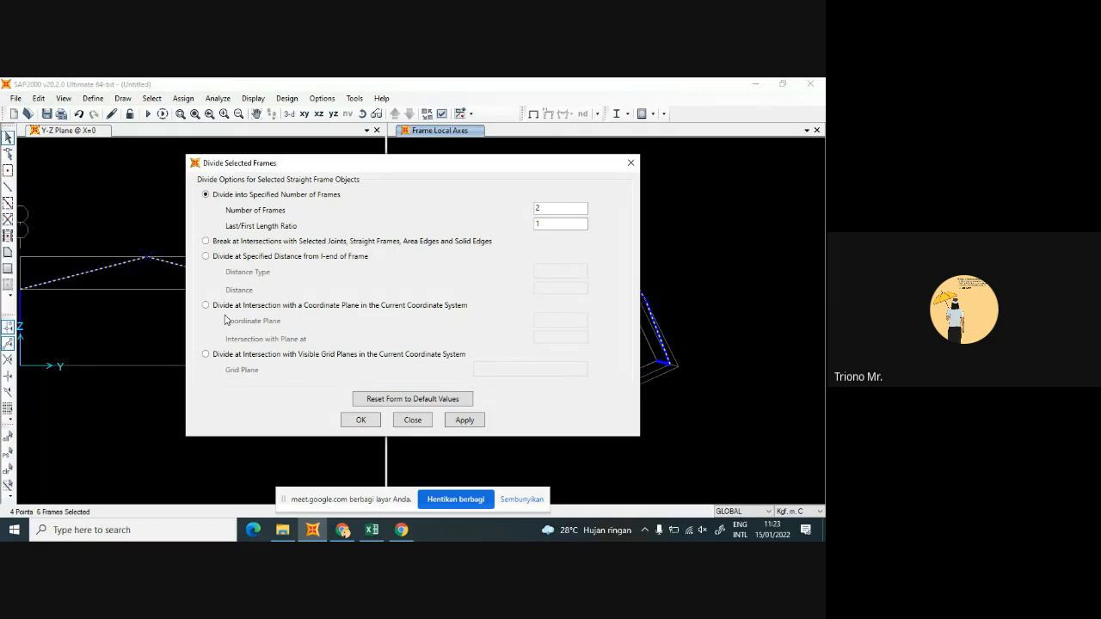
{"action": "left_click", "coordinate": [560, 210]}
{"action": "key", "text": "BackSpace"}
{"action": "type", "text": "9"}
{"action": "left_click", "coordinate": [362, 420]}
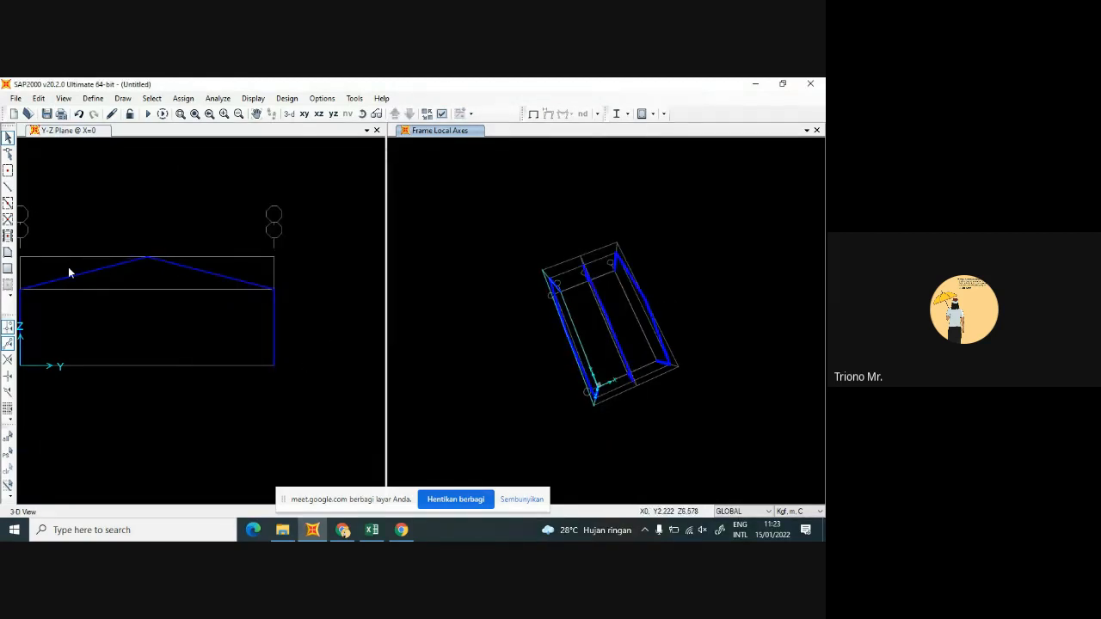
Examine the rafters up close in the Y-Z elevation at X=0
{"action": "scroll", "coordinate": [217, 268], "scroll_direction": "down", "scroll_amount": 3}
{"action": "scroll", "coordinate": [251, 262], "scroll_direction": "up", "scroll_amount": 1}
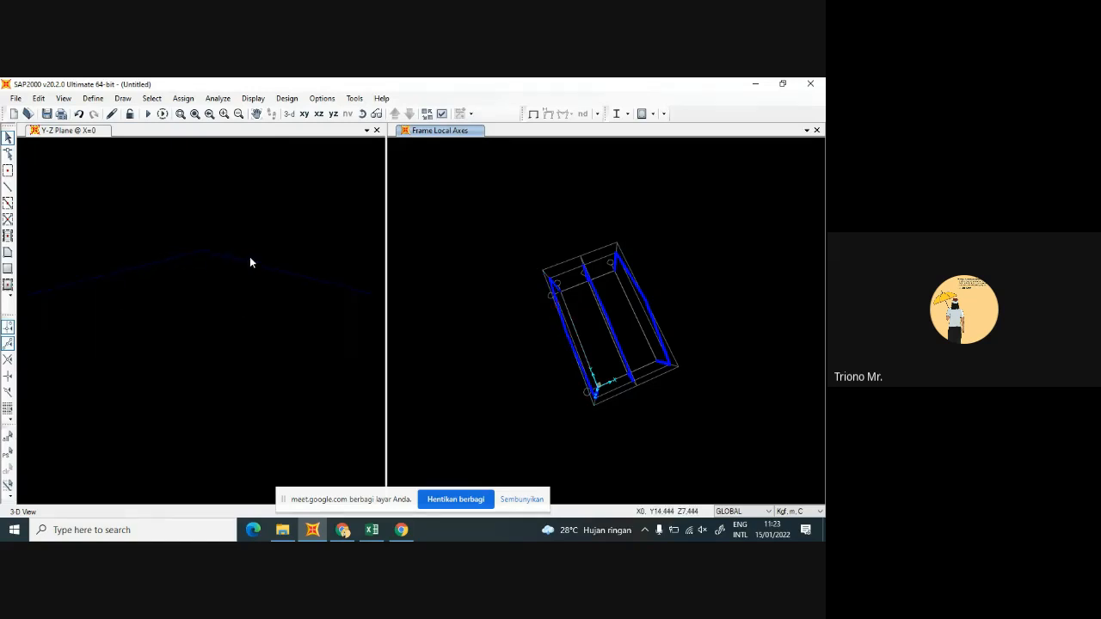
{"action": "scroll", "coordinate": [250, 269], "scroll_direction": "up", "scroll_amount": 5}
{"action": "scroll", "coordinate": [233, 266], "scroll_direction": "down", "scroll_amount": 8}
{"action": "scroll", "coordinate": [274, 267], "scroll_direction": "up", "scroll_amount": 3}
Divide the three rafters between the Y=0 eave and the ridge into 9 frames each
{"action": "left_click", "coordinate": [289, 114]}
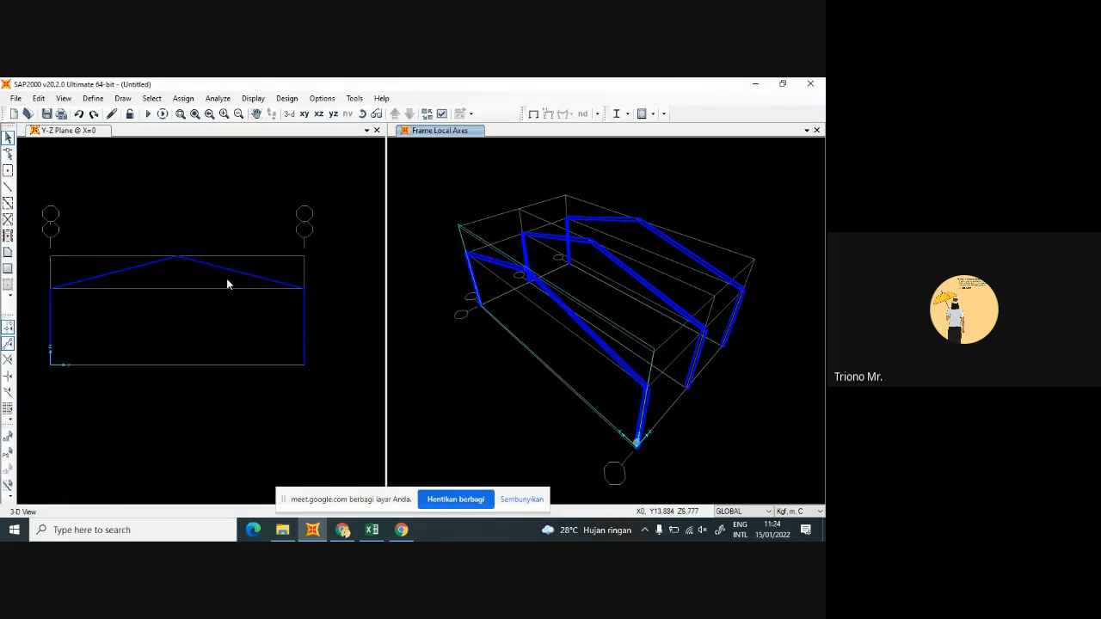
{"action": "left_click", "coordinate": [615, 268]}
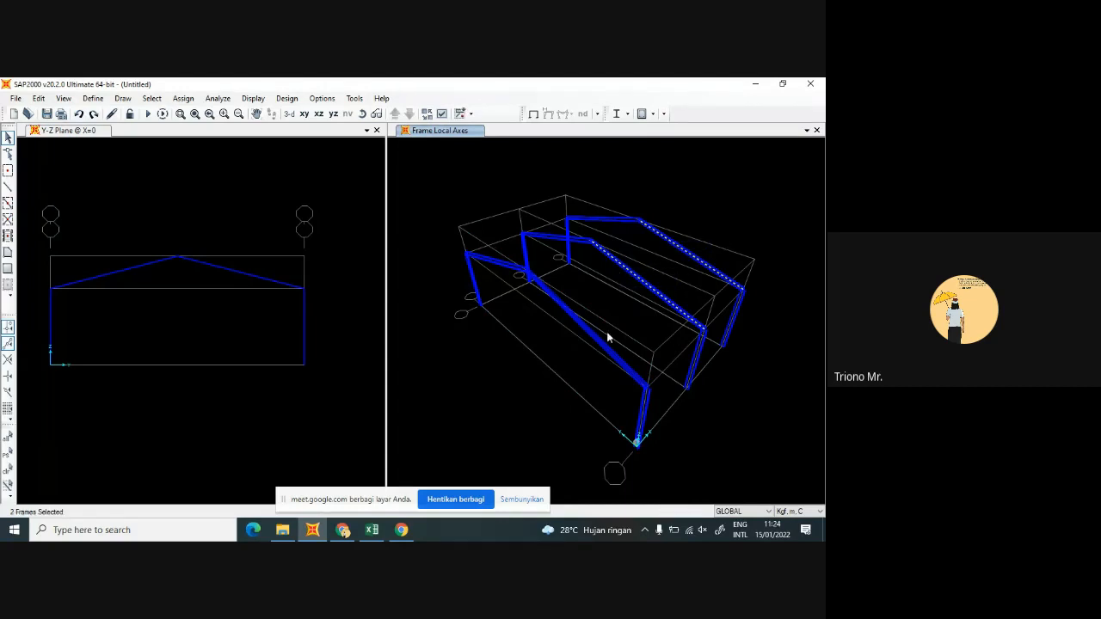
{"action": "left_click", "coordinate": [552, 313]}
{"action": "left_click", "coordinate": [38, 98]}
{"action": "mouse_move", "coordinate": [108, 324]}
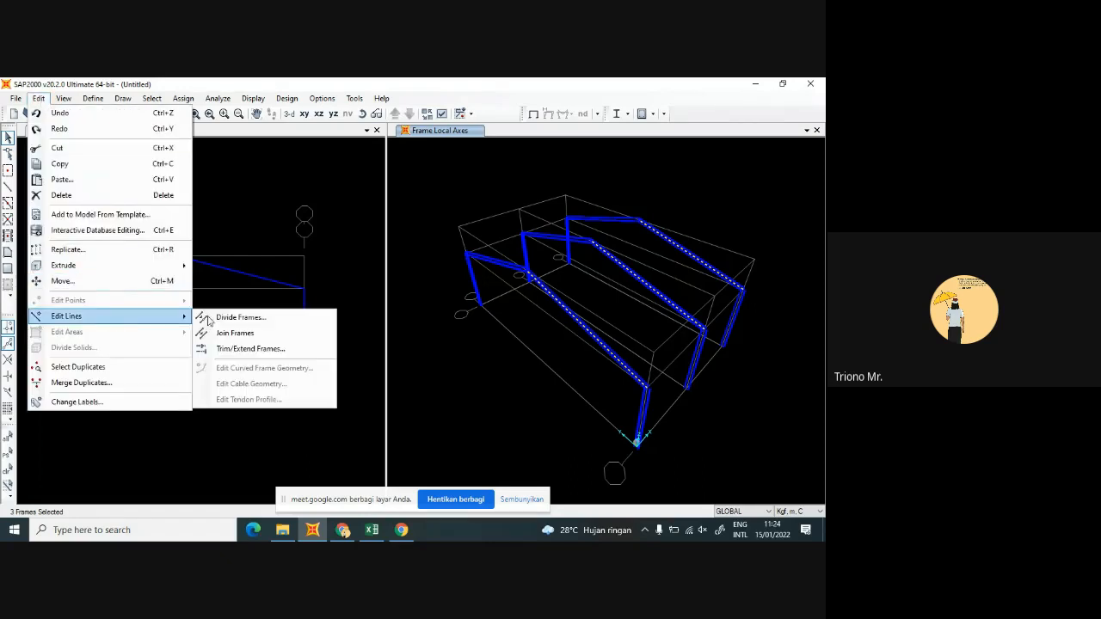
{"action": "left_click", "coordinate": [237, 318]}
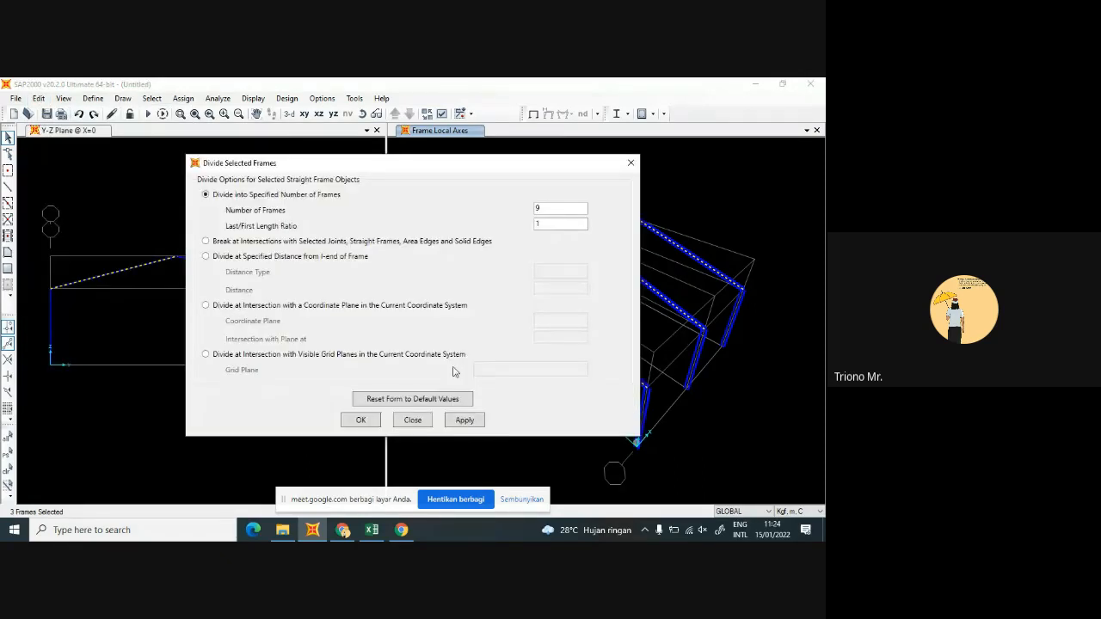
{"action": "left_click", "coordinate": [362, 420]}
{"action": "scroll", "coordinate": [699, 258], "scroll_direction": "up", "scroll_amount": 3}
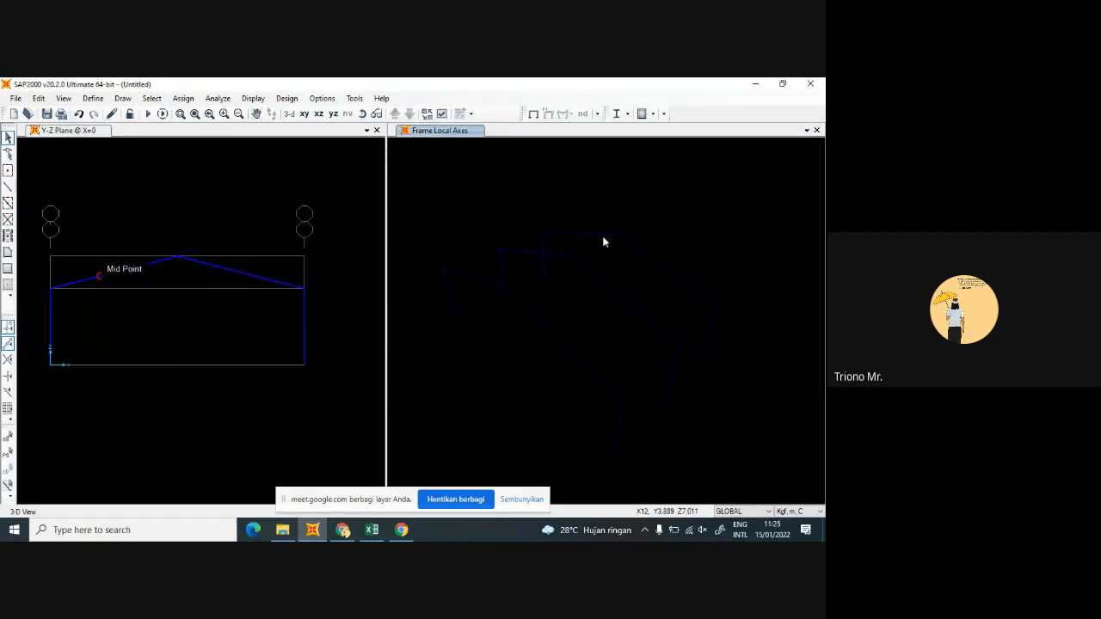
{"action": "scroll", "coordinate": [603, 239], "scroll_direction": "down", "scroll_amount": 3}
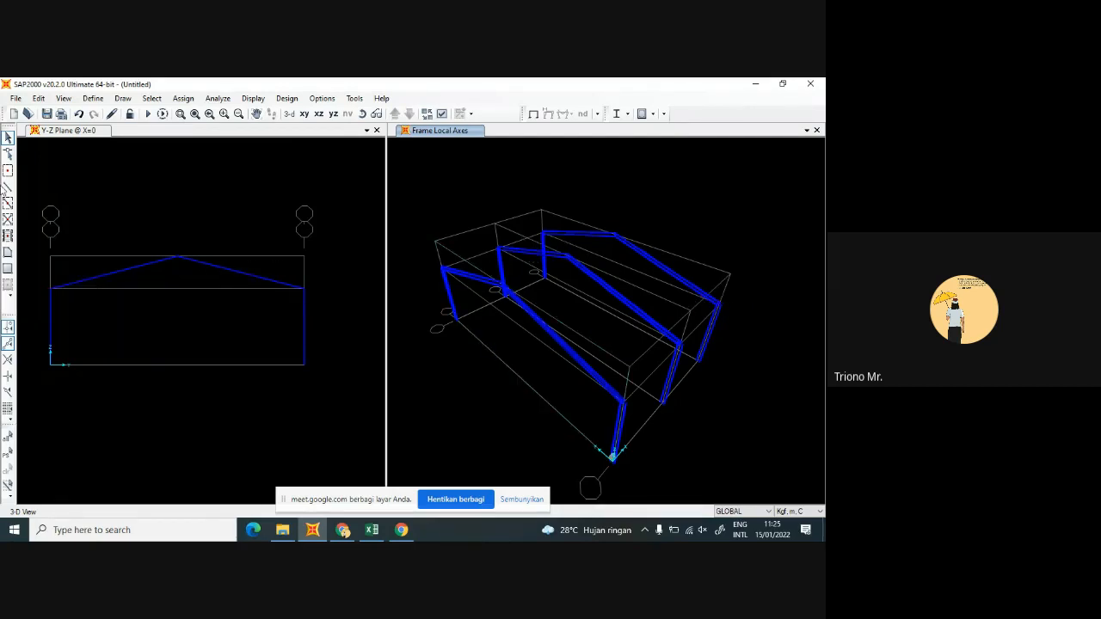
Divide the three rafters on the opposite roof slope, from the ridge to the far eave, into 9 frames each
{"action": "left_click", "coordinate": [7, 141]}
{"action": "left_click", "coordinate": [464, 276]}
{"action": "left_click", "coordinate": [521, 251]}
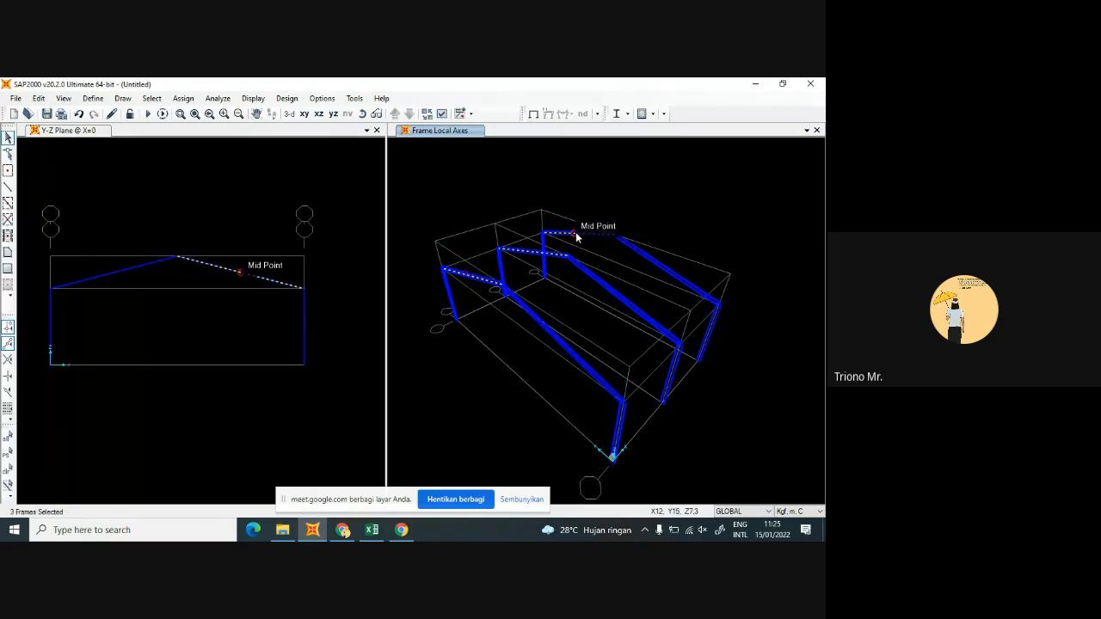
{"action": "left_click", "coordinate": [37, 99]}
{"action": "left_click", "coordinate": [113, 163]}
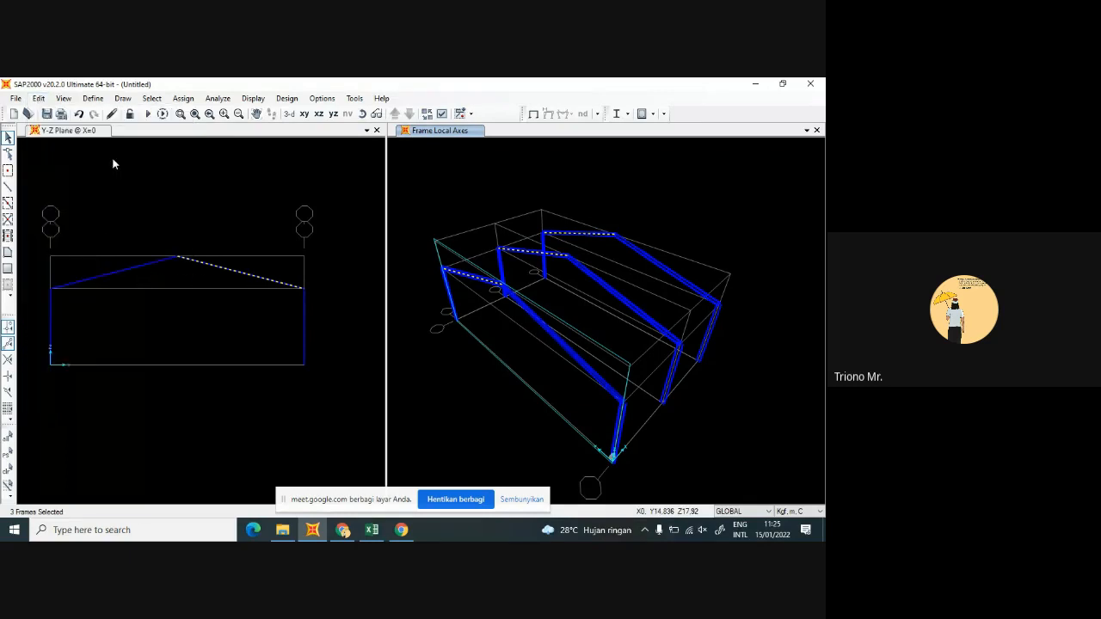
{"action": "left_click", "coordinate": [38, 98]}
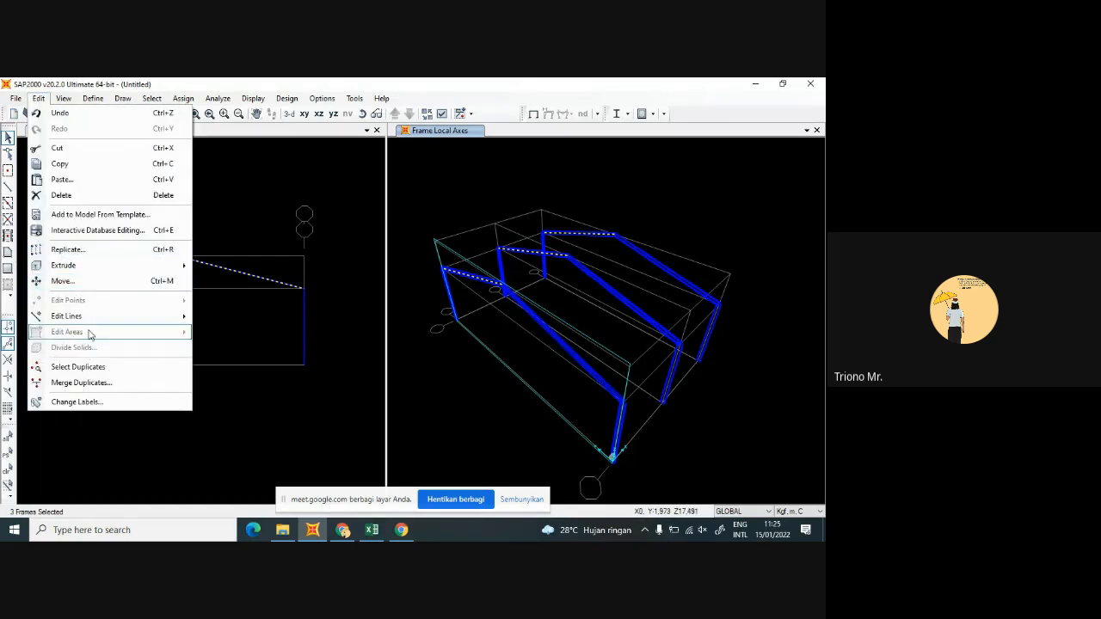
{"action": "mouse_move", "coordinate": [91, 318]}
{"action": "left_click", "coordinate": [239, 315]}
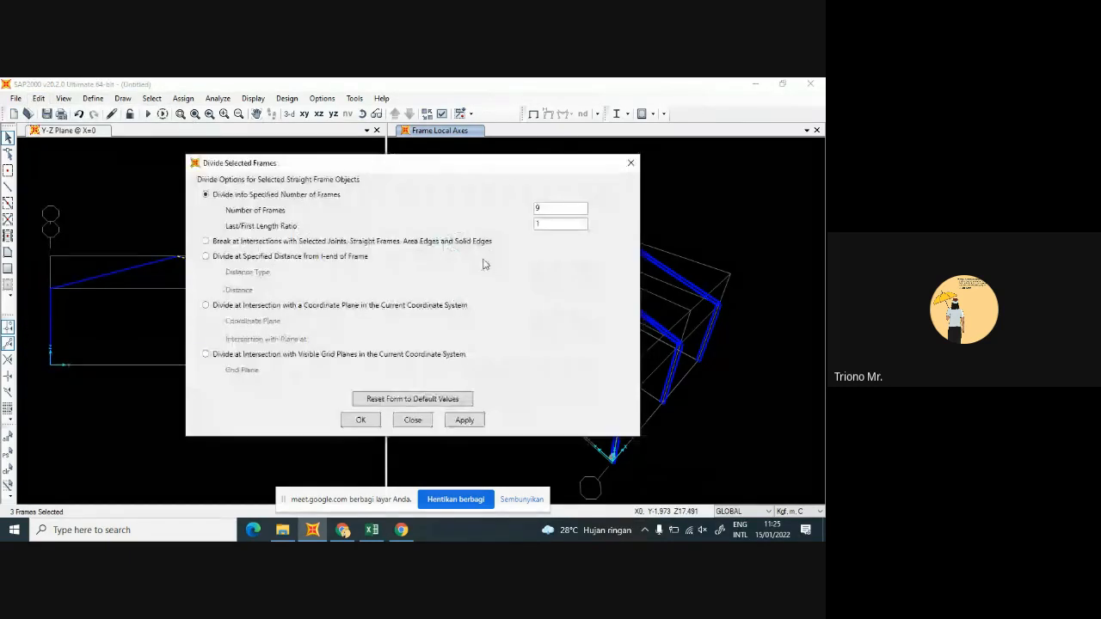
{"action": "left_click", "coordinate": [362, 421]}
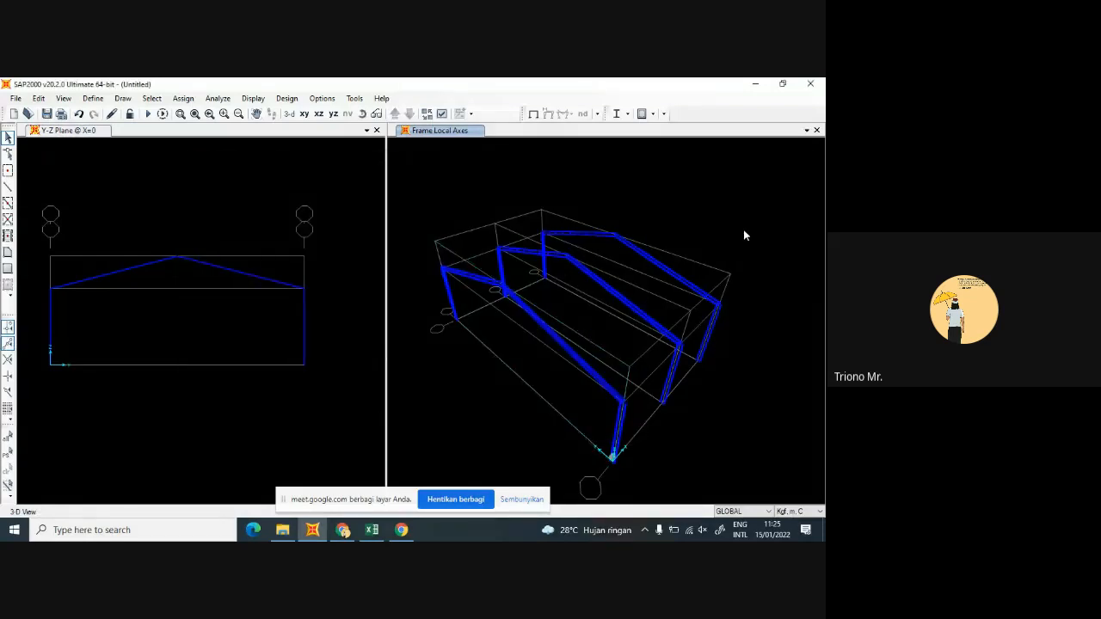
Draw a straight cnp150 frame member along the Y=0 eave from X=0 to X=12 at Z=6
{"action": "left_click", "coordinate": [9, 188]}
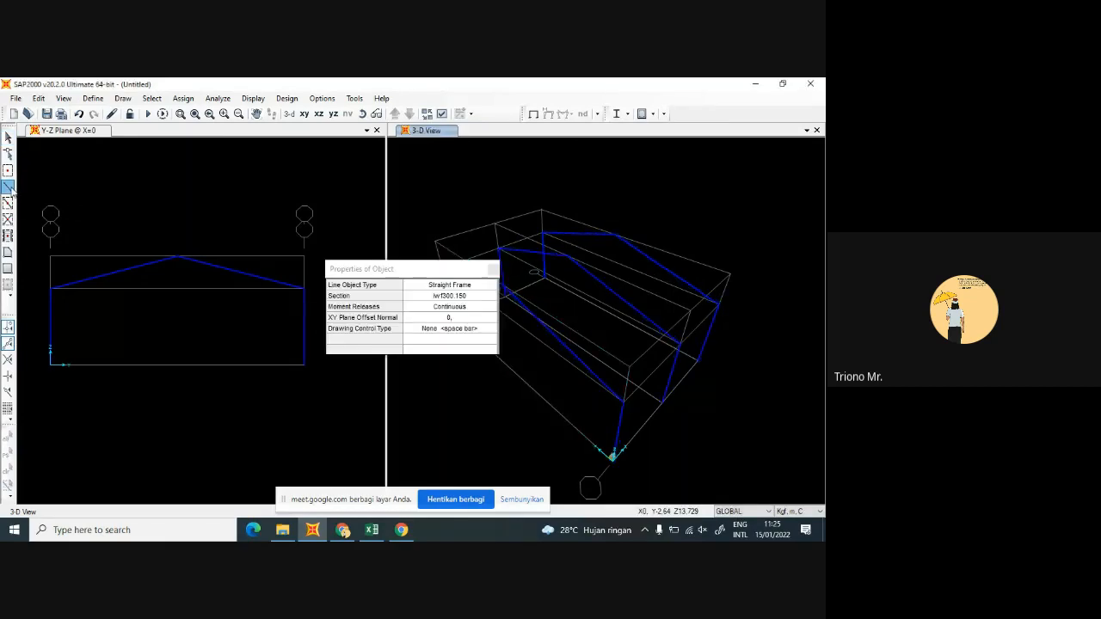
{"action": "left_click", "coordinate": [470, 297]}
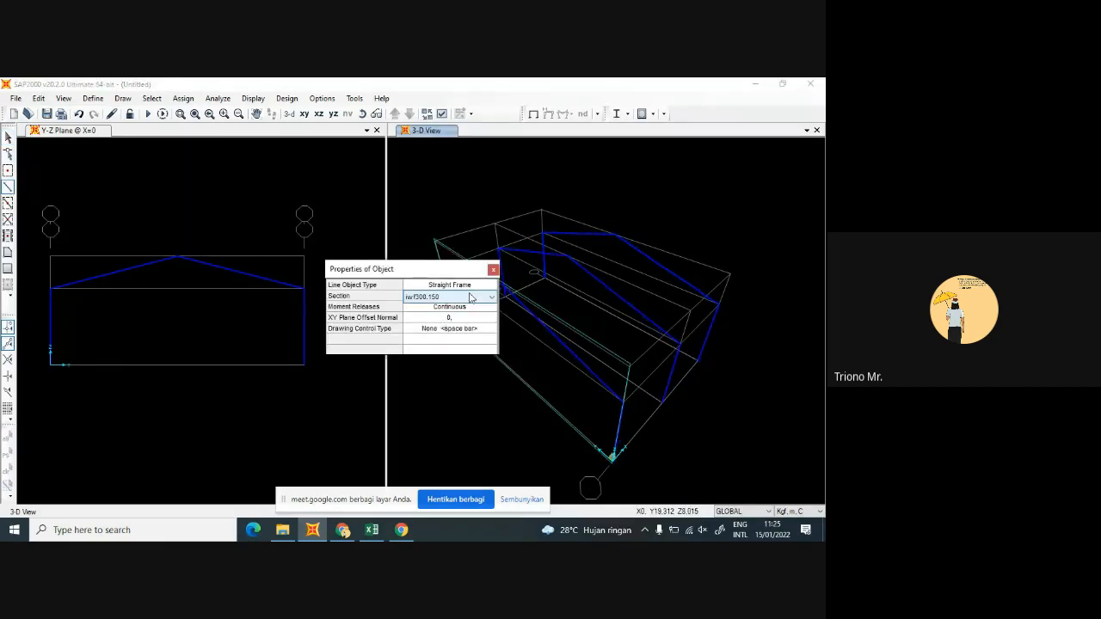
{"action": "left_click", "coordinate": [493, 297]}
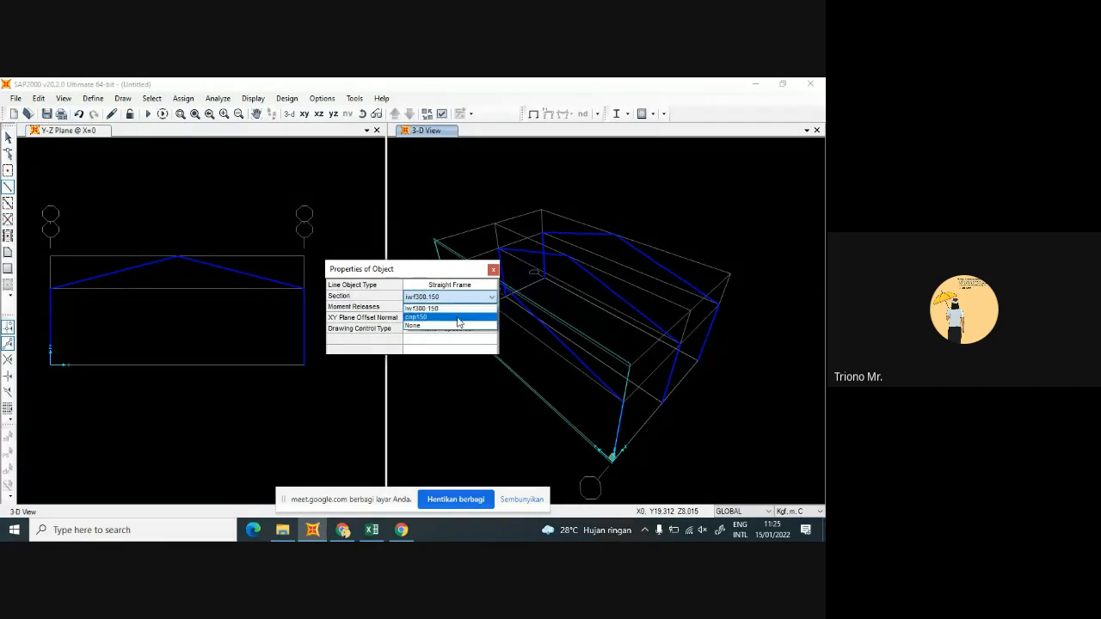
{"action": "left_click", "coordinate": [460, 317]}
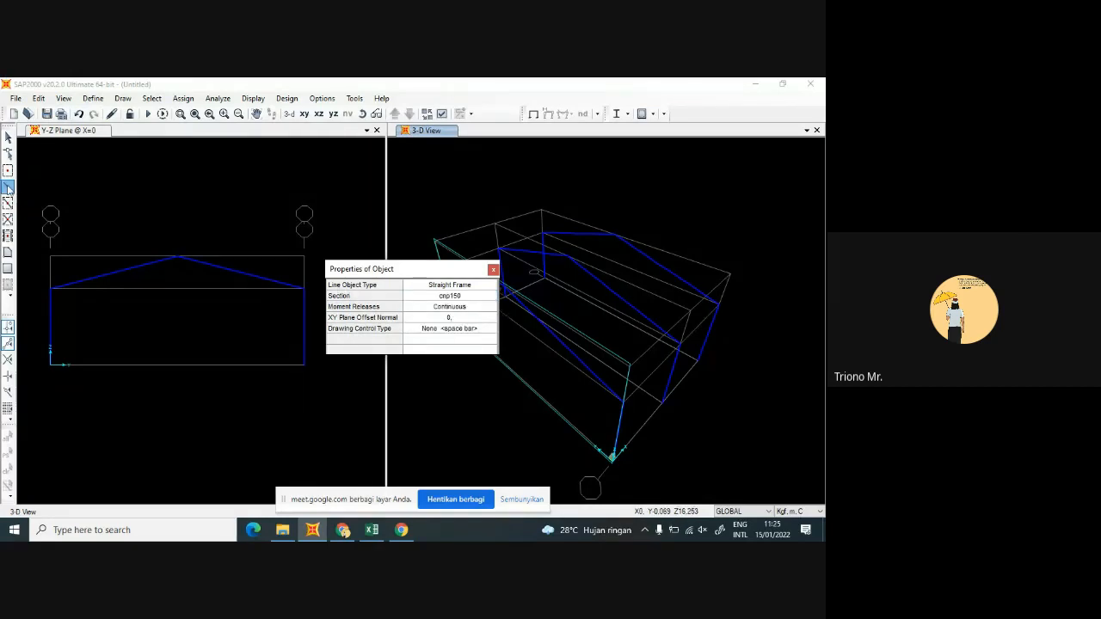
{"action": "left_click", "coordinate": [561, 191]}
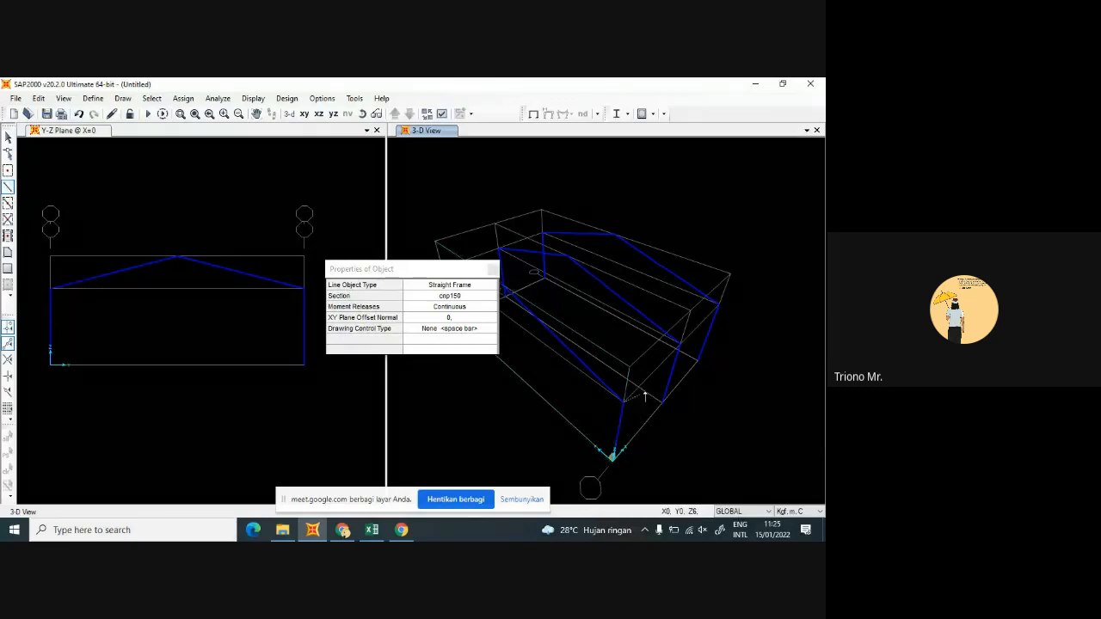
{"action": "left_click", "coordinate": [719, 307]}
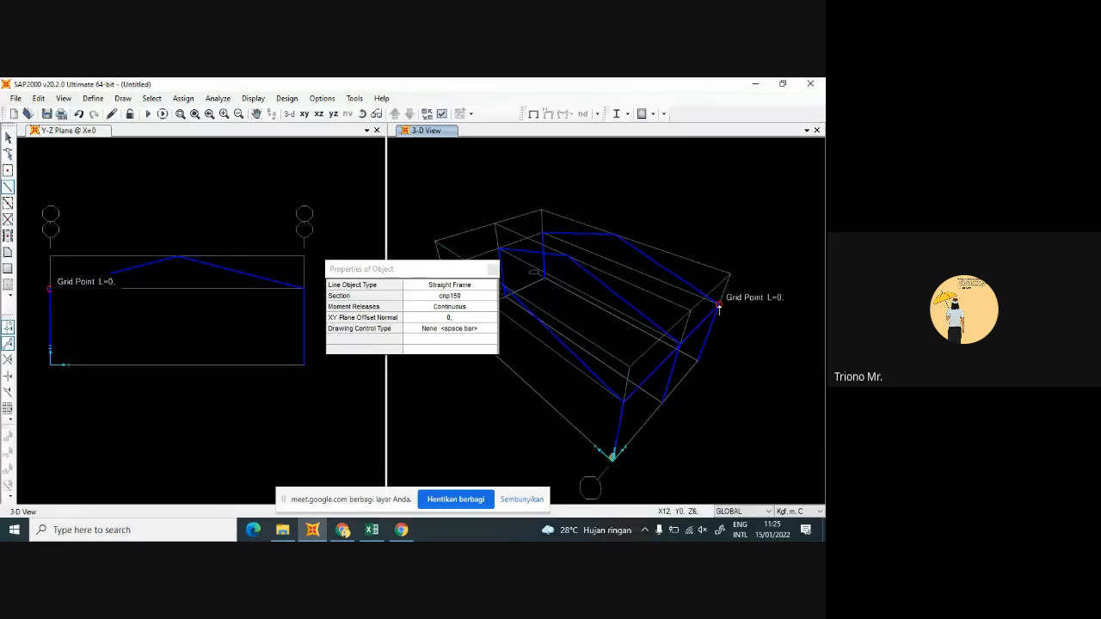
{"action": "right_click", "coordinate": [608, 390]}
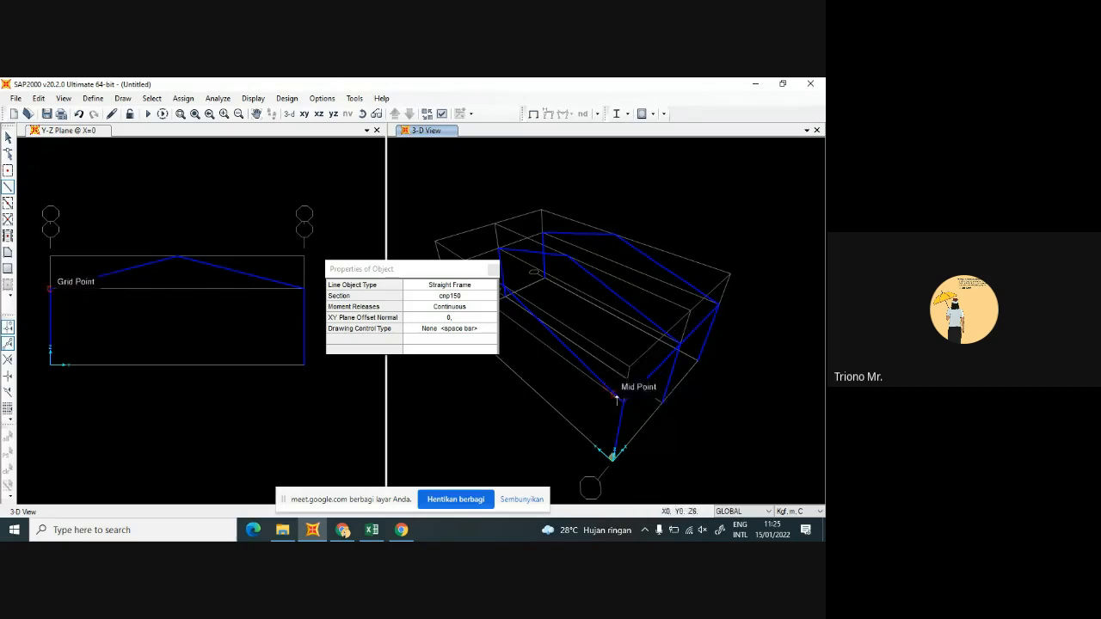
Draw cnp150 purlins from X=0 to X=12 through the rafter division points at Y=1.111 and Y=2.222
{"action": "left_click", "coordinate": [611, 392]}
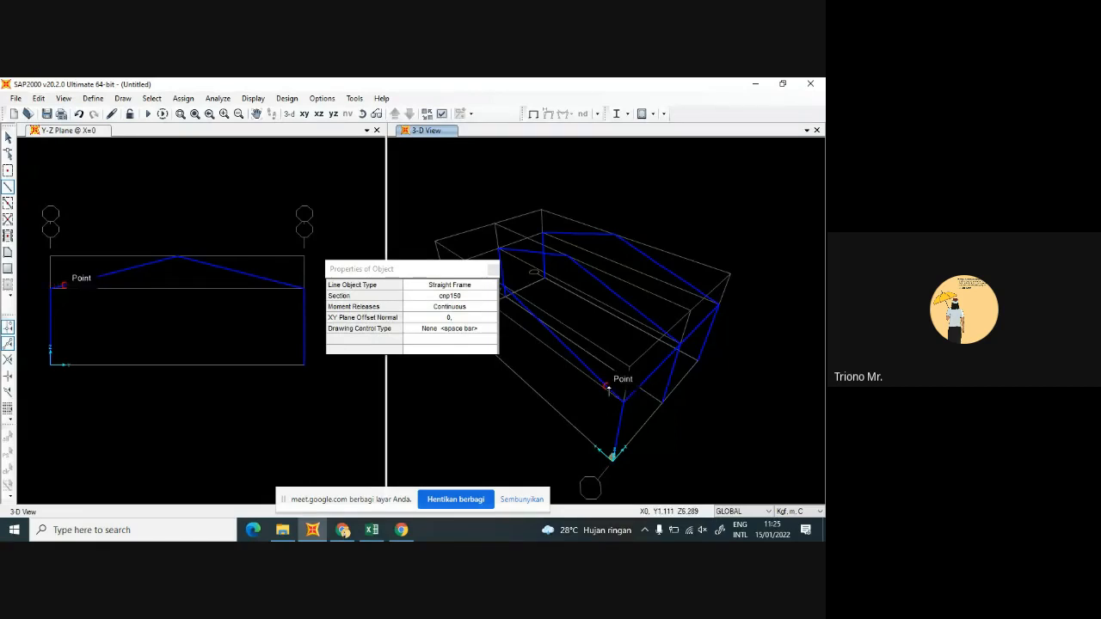
{"action": "left_click", "coordinate": [704, 299]}
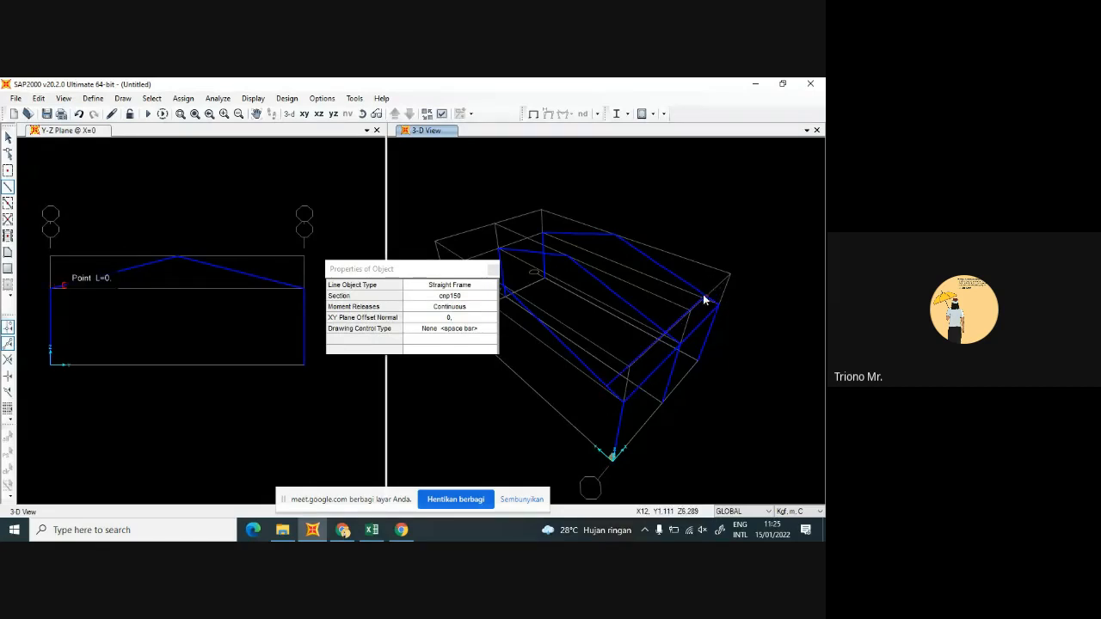
{"action": "right_click", "coordinate": [704, 299]}
{"action": "left_click", "coordinate": [590, 371]}
{"action": "left_click", "coordinate": [690, 287]}
{"action": "right_click", "coordinate": [689, 287]}
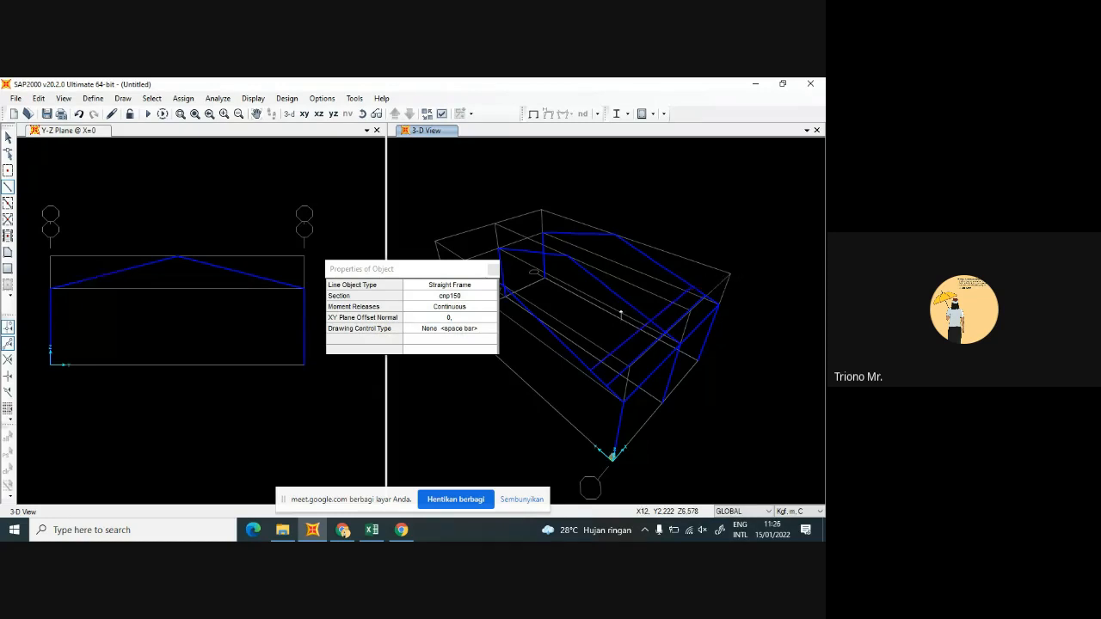
Draw cnp150 purlins from X=0 to X=12 through the rafter division points at Y=3.333 and Y=4.444
{"action": "left_click", "coordinate": [577, 357]}
{"action": "left_click", "coordinate": [675, 278]}
{"action": "right_click", "coordinate": [675, 279]}
{"action": "left_click", "coordinate": [562, 344]}
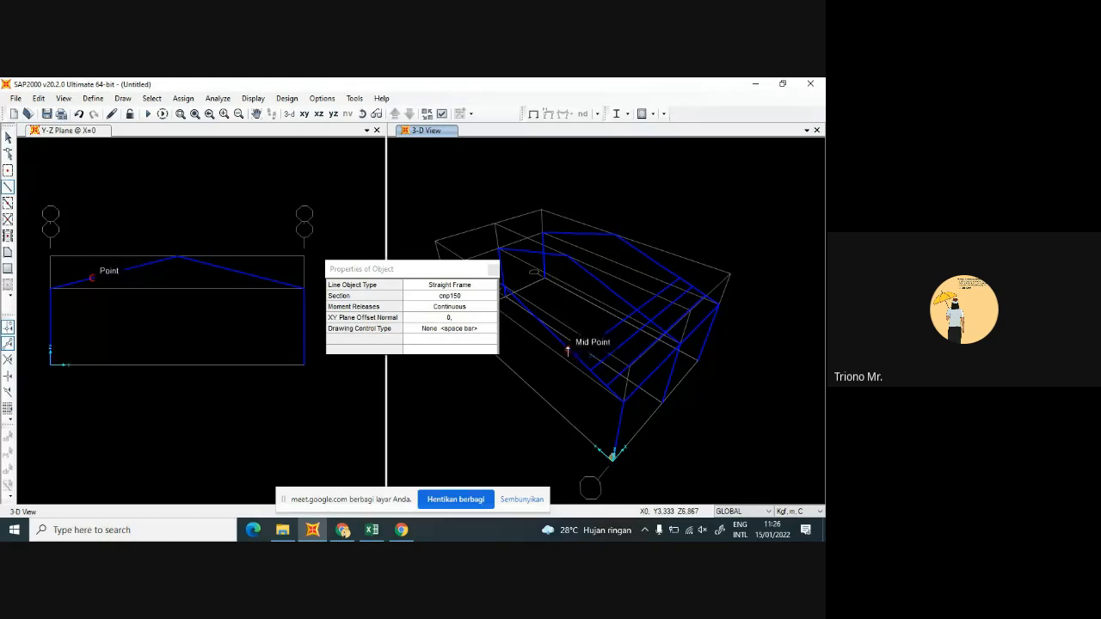
{"action": "left_click", "coordinate": [666, 273]}
{"action": "right_click", "coordinate": [666, 272]}
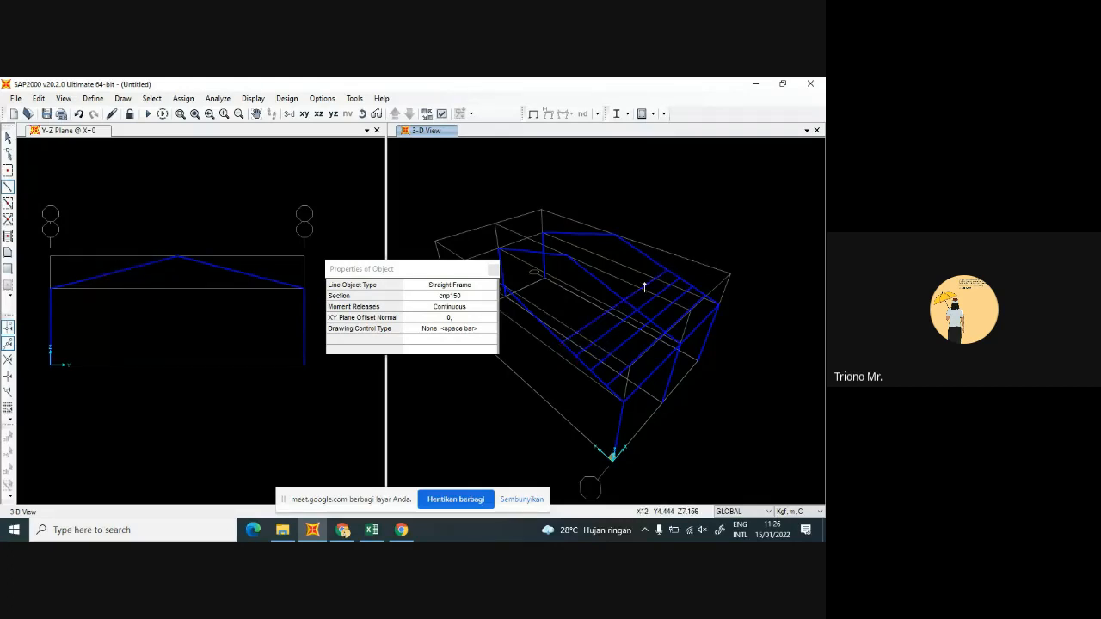
Draw the remaining cnp150 purlins on the near roof slope, from Y=5.556 to Y=8.889, across X=0 to X=12
{"action": "left_click", "coordinate": [549, 330]}
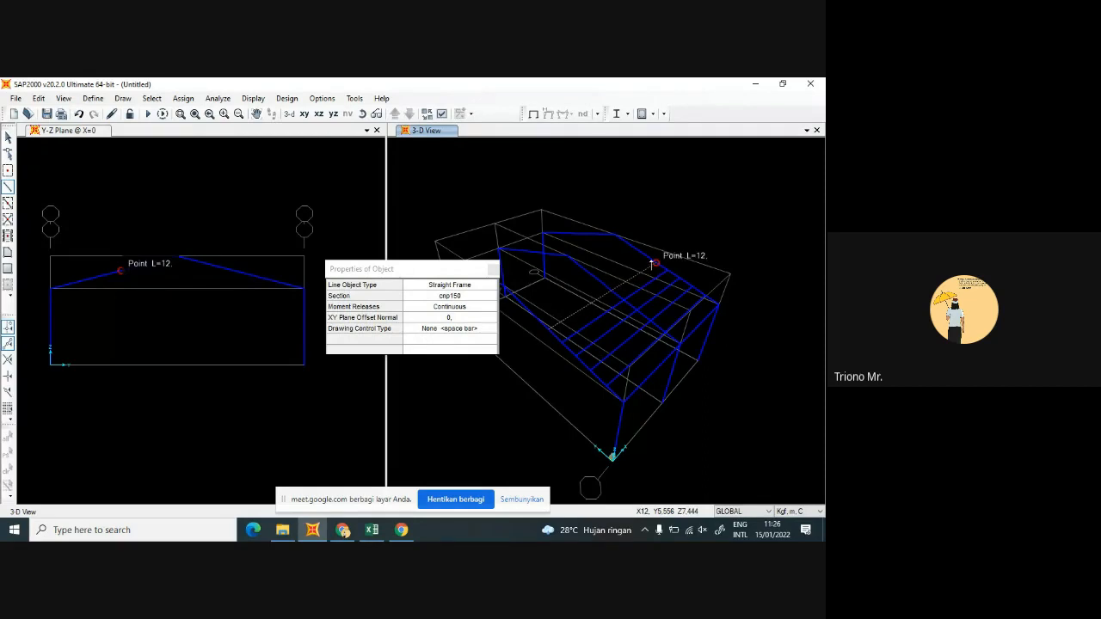
{"action": "left_click", "coordinate": [652, 263]}
{"action": "right_click", "coordinate": [536, 319]}
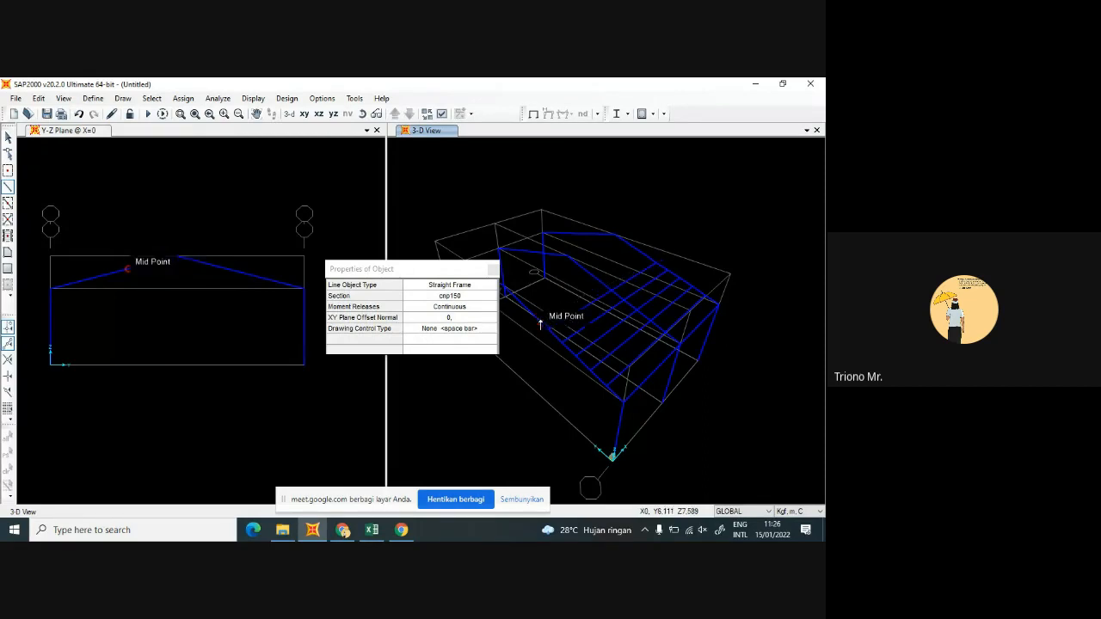
{"action": "left_click", "coordinate": [539, 323]}
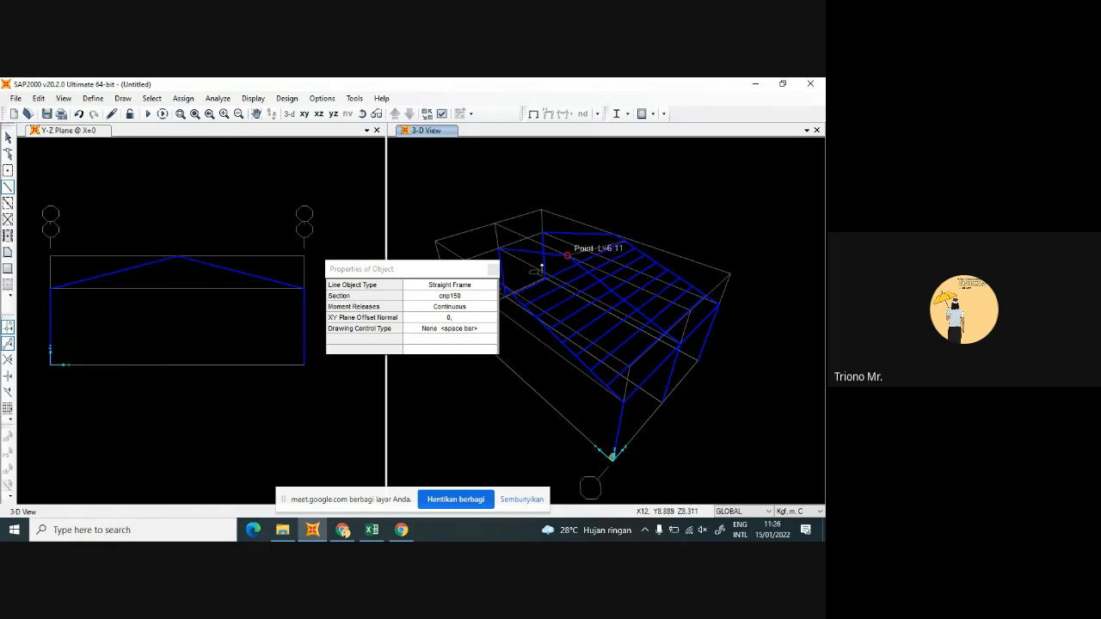
Draw the cnp150 ridge purlin at Y=10, Z=8.6 between the X=12 and X=0 frames
{"action": "left_click_drag", "start_coordinate": [474, 270], "coordinate": [361, 280]}
{"action": "scroll", "coordinate": [525, 284], "scroll_direction": "up", "scroll_amount": 3}
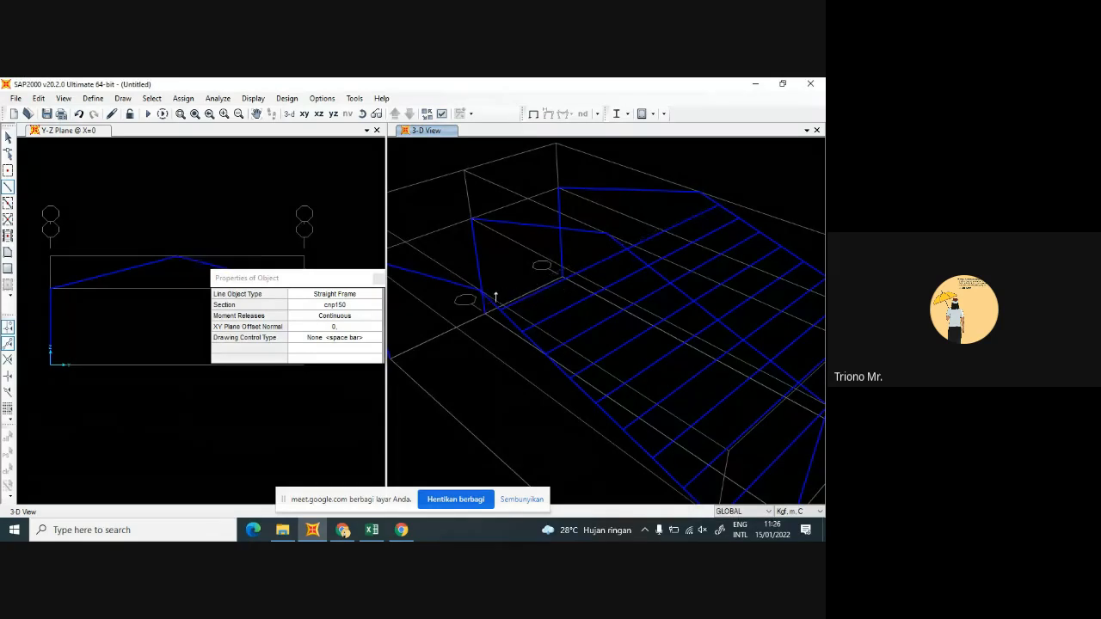
{"action": "left_click", "coordinate": [698, 194]}
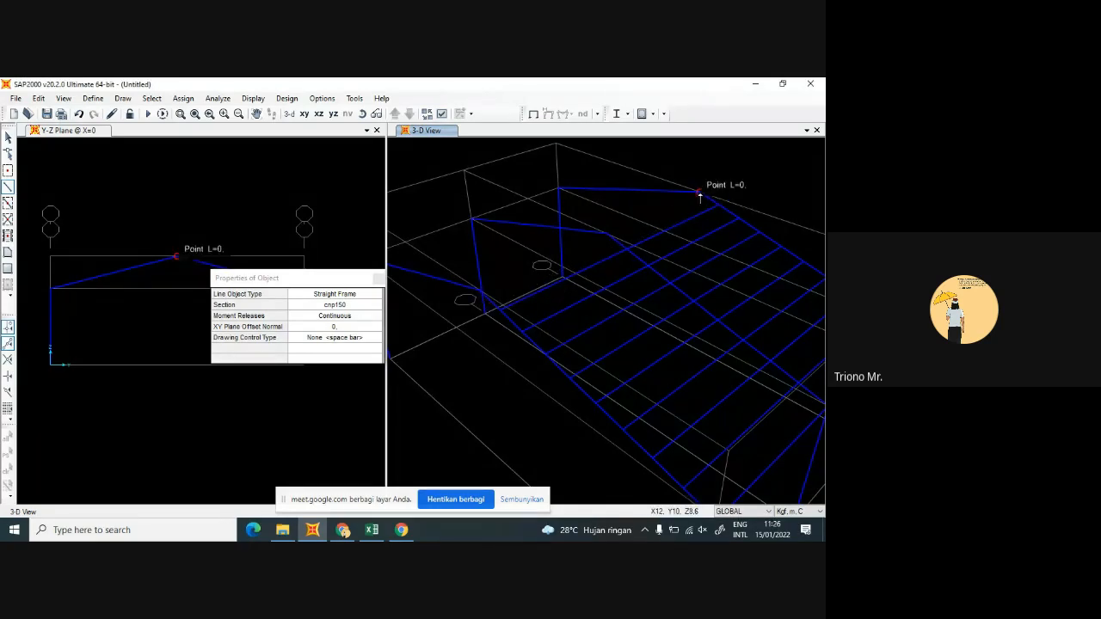
{"action": "left_click", "coordinate": [485, 293]}
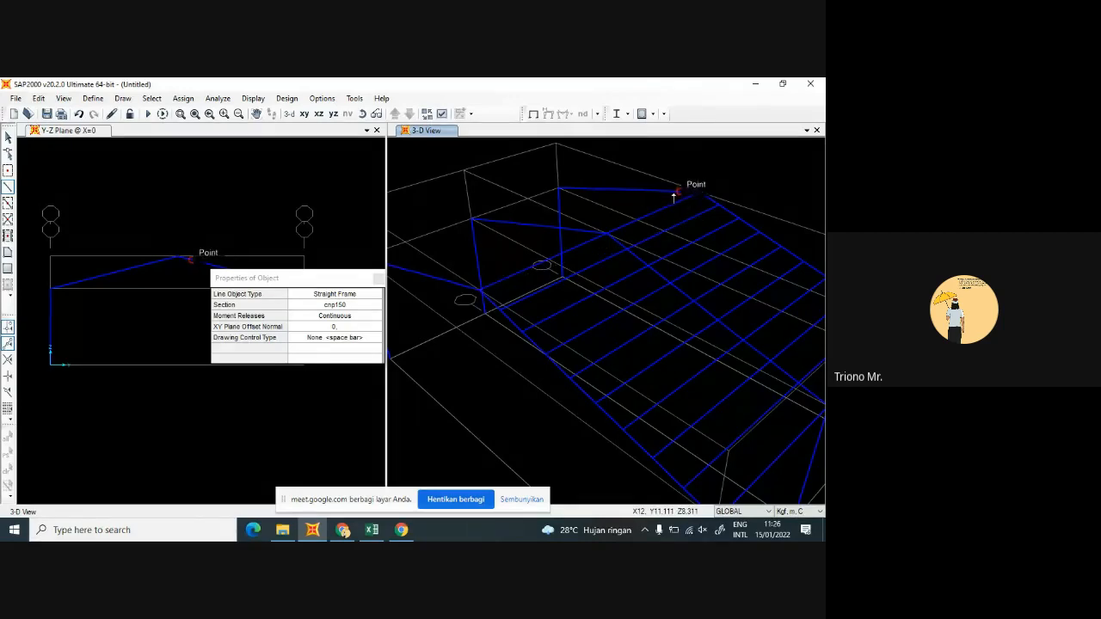
Delete the misplaced purlin on the roof slope beyond the ridge
{"action": "scroll", "coordinate": [667, 203], "scroll_direction": "down", "scroll_amount": 5}
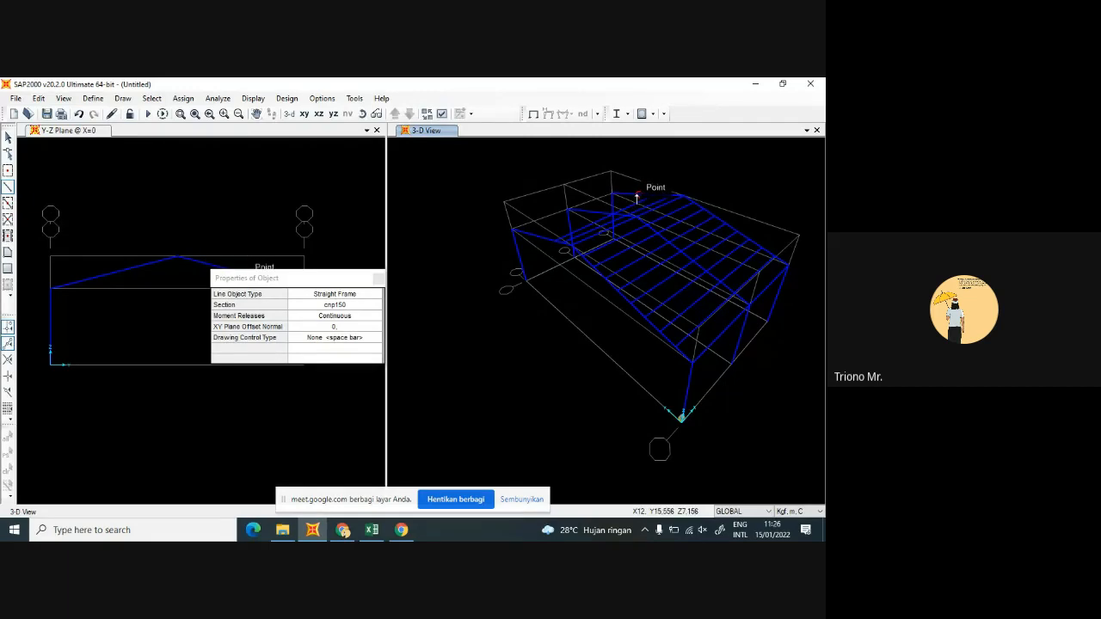
{"action": "scroll", "coordinate": [638, 199], "scroll_direction": "up", "scroll_amount": 2}
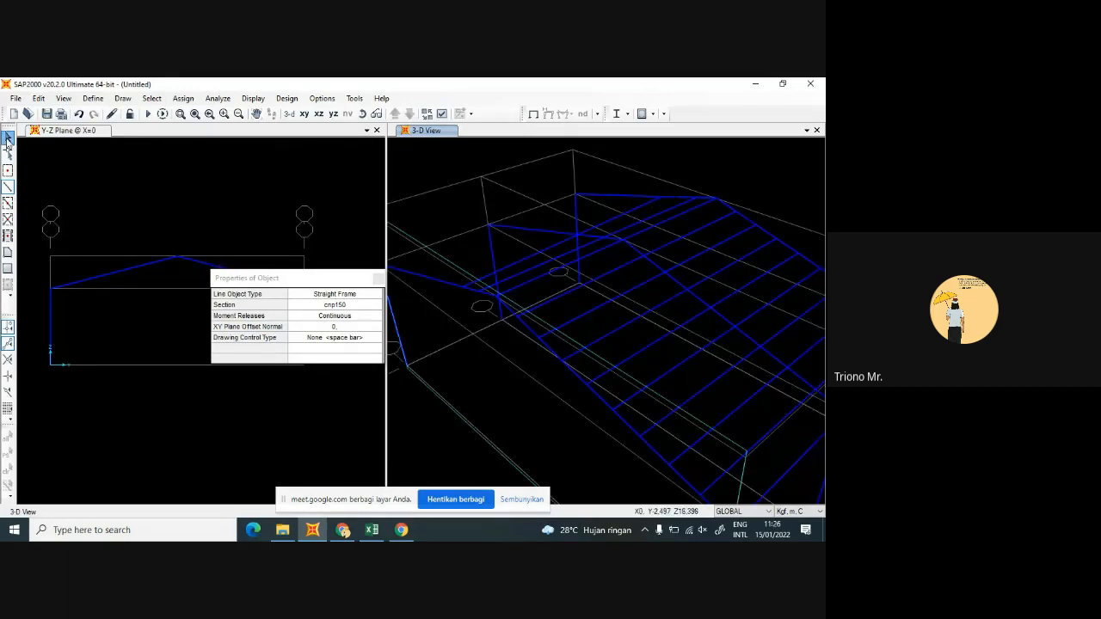
{"action": "left_click", "coordinate": [7, 138]}
{"action": "left_click", "coordinate": [621, 219]}
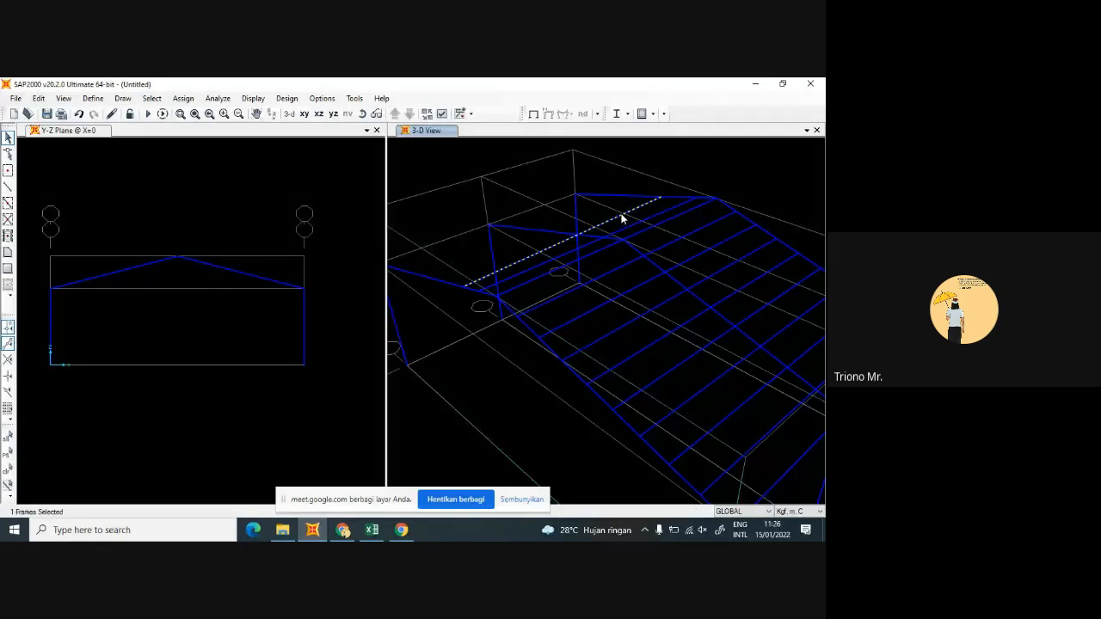
{"action": "key", "text": "Delete"}
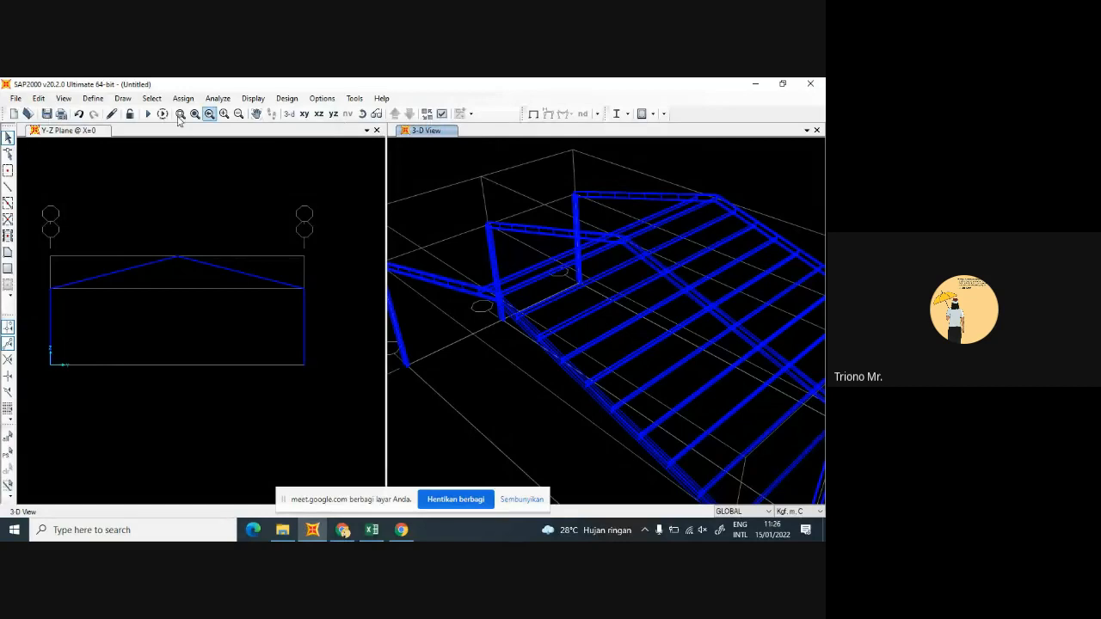
Draw the remaining cnp150 purlins on the far roof slope, ending with the eave member at Y=20, Z=6
{"action": "left_click", "coordinate": [8, 188]}
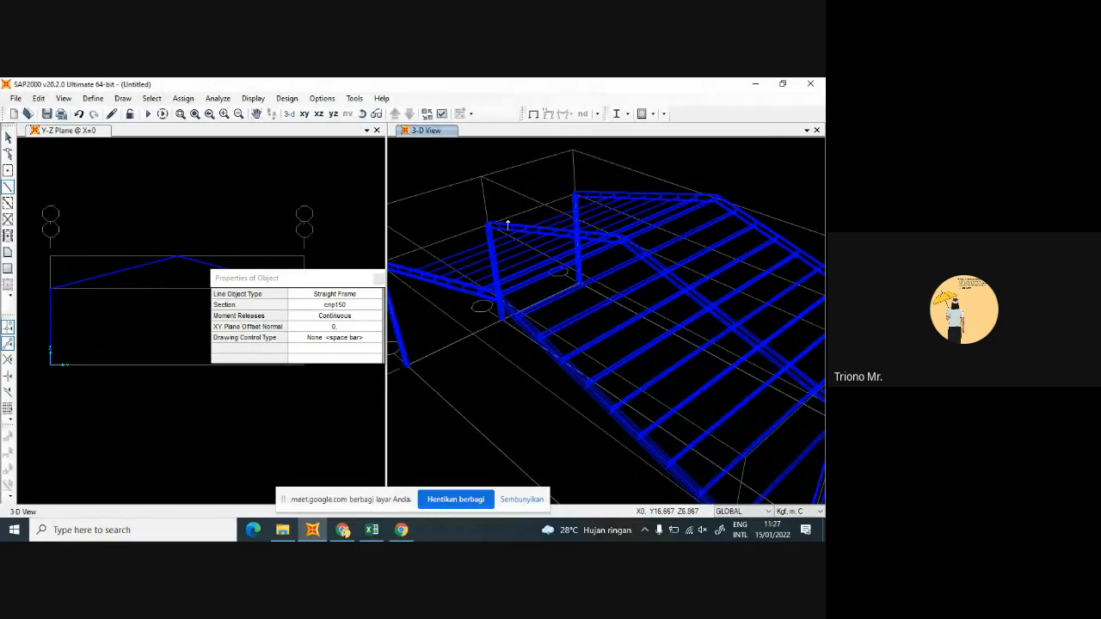
{"action": "left_click", "coordinate": [574, 196]}
{"action": "middle_click_drag", "start_coordinate": [412, 265], "coordinate": [506, 255]}
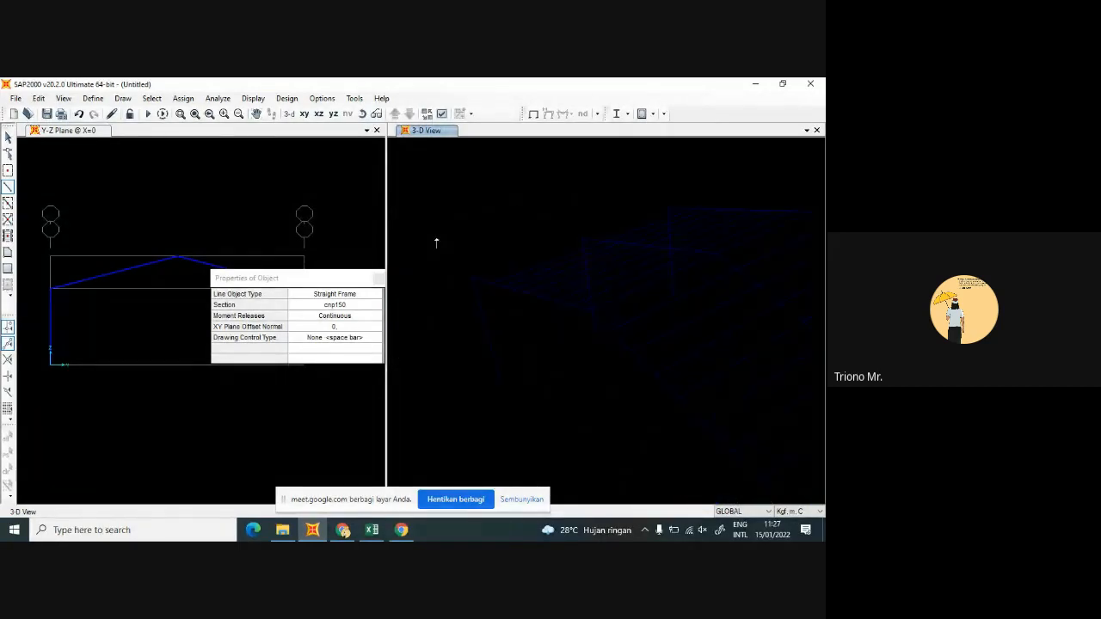
{"action": "scroll", "coordinate": [582, 222], "scroll_direction": "up", "scroll_amount": 2}
{"action": "scroll", "coordinate": [610, 230], "scroll_direction": "down", "scroll_amount": 3}
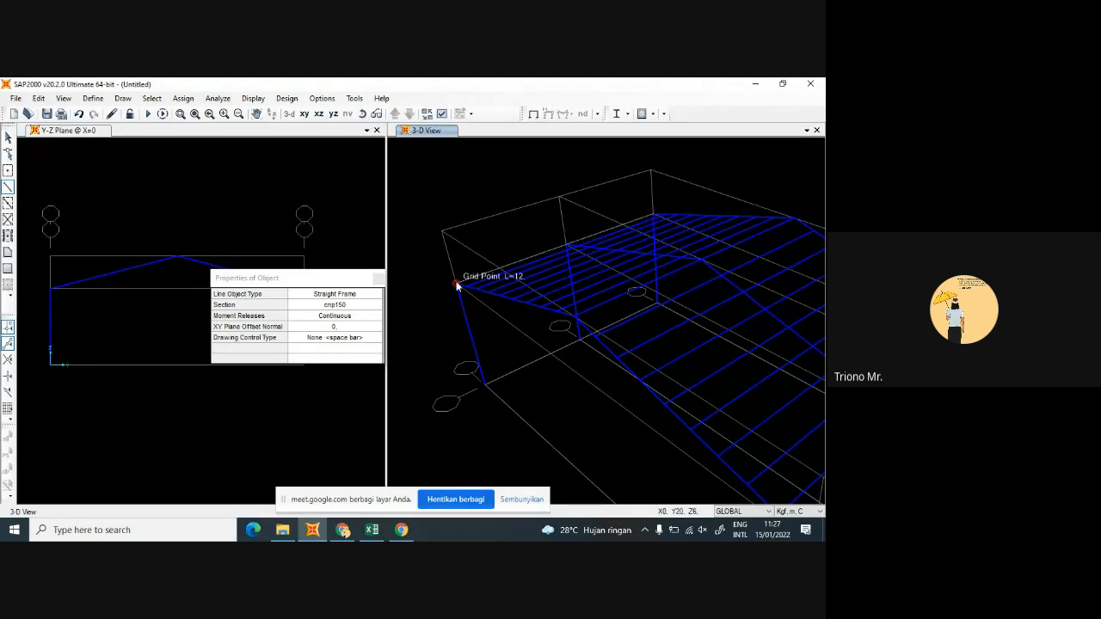
{"action": "key", "text": "Escape"}
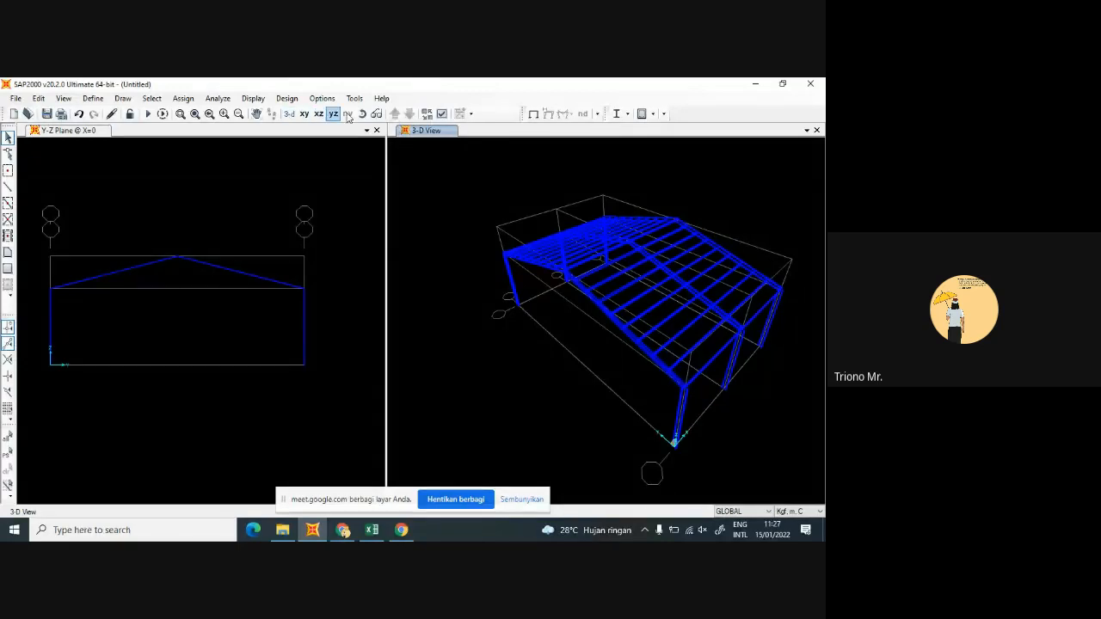
Examine the purlins' orientation relative to the sloped rafters up close in the 3-D view
{"action": "left_click", "coordinate": [375, 114]}
{"action": "left_click_drag", "start_coordinate": [541, 283], "coordinate": [551, 271]}
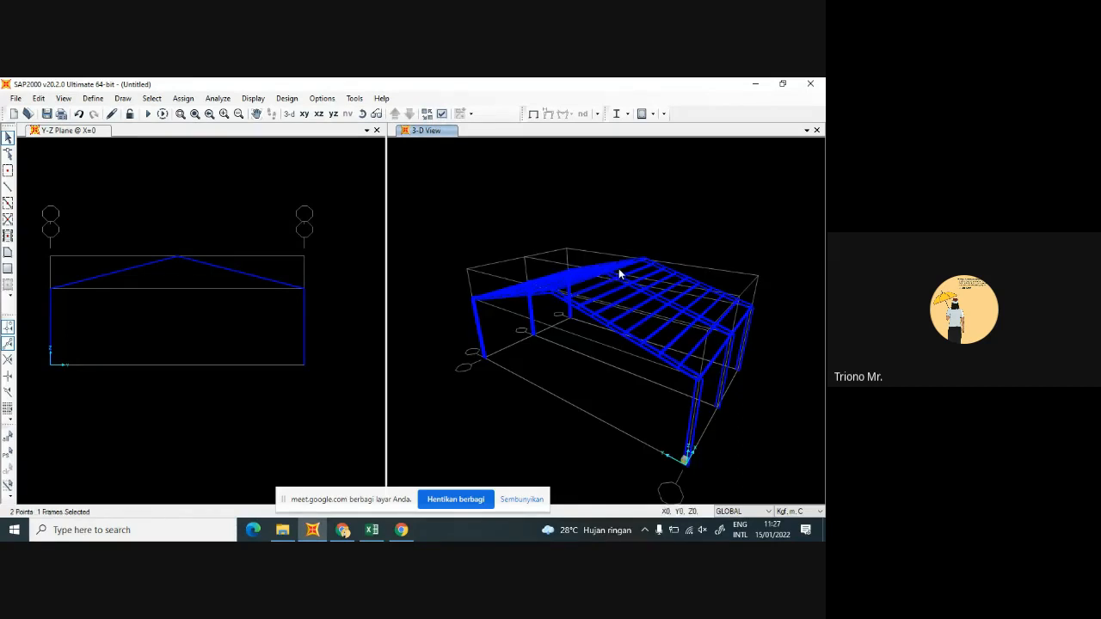
{"action": "scroll", "coordinate": [744, 334], "scroll_direction": "up", "scroll_amount": 3}
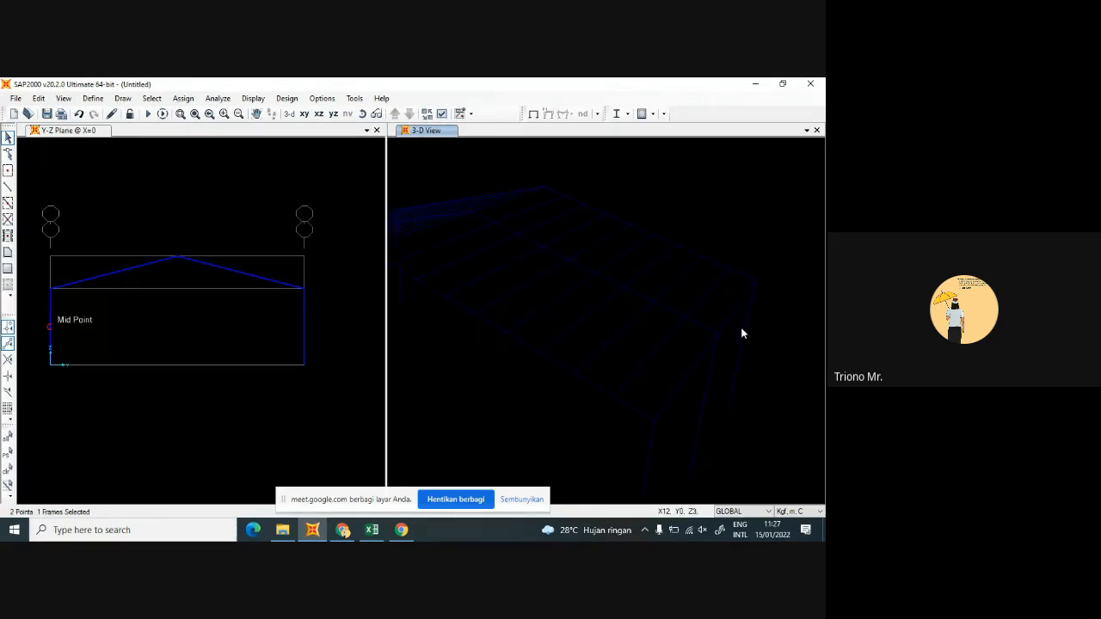
{"action": "scroll", "coordinate": [594, 359], "scroll_direction": "up", "scroll_amount": 2}
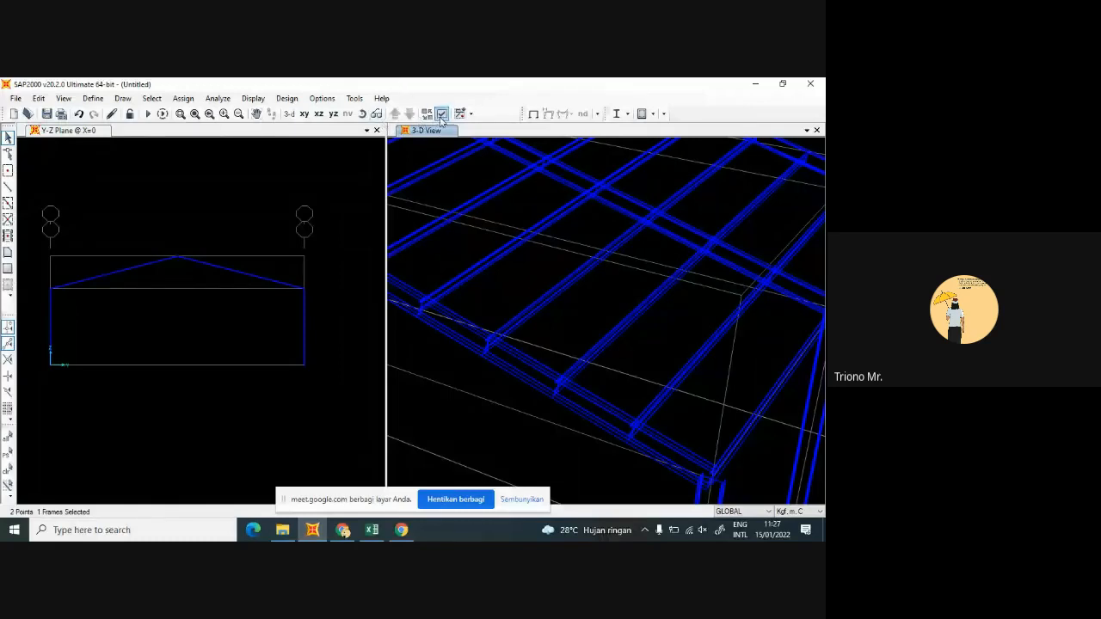
{"action": "left_click", "coordinate": [363, 115]}
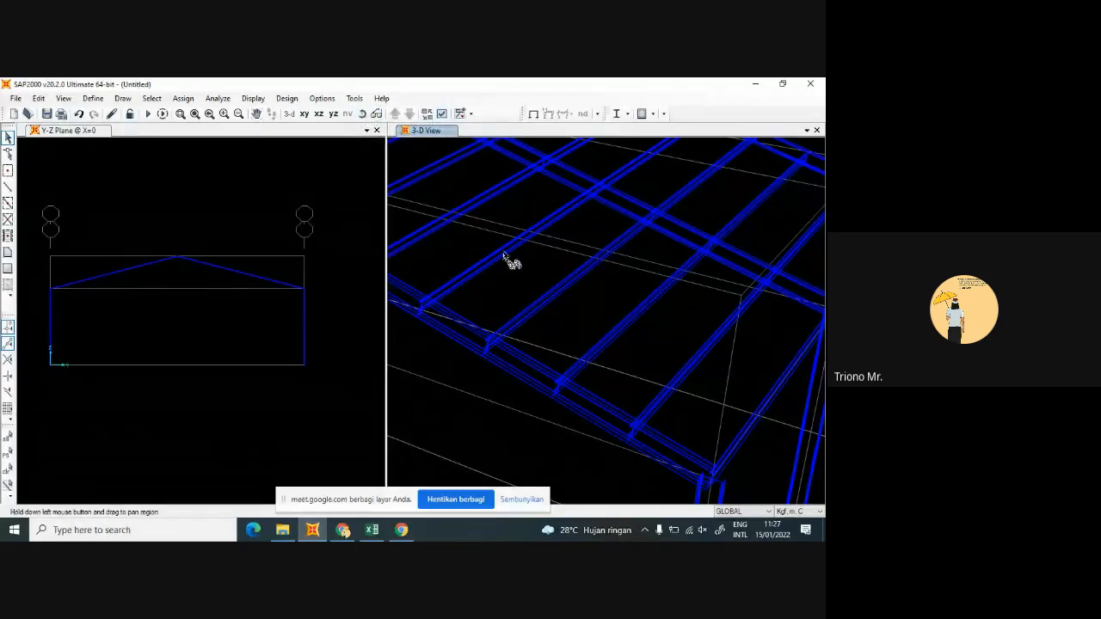
{"action": "left_click_drag", "start_coordinate": [511, 262], "coordinate": [521, 227]}
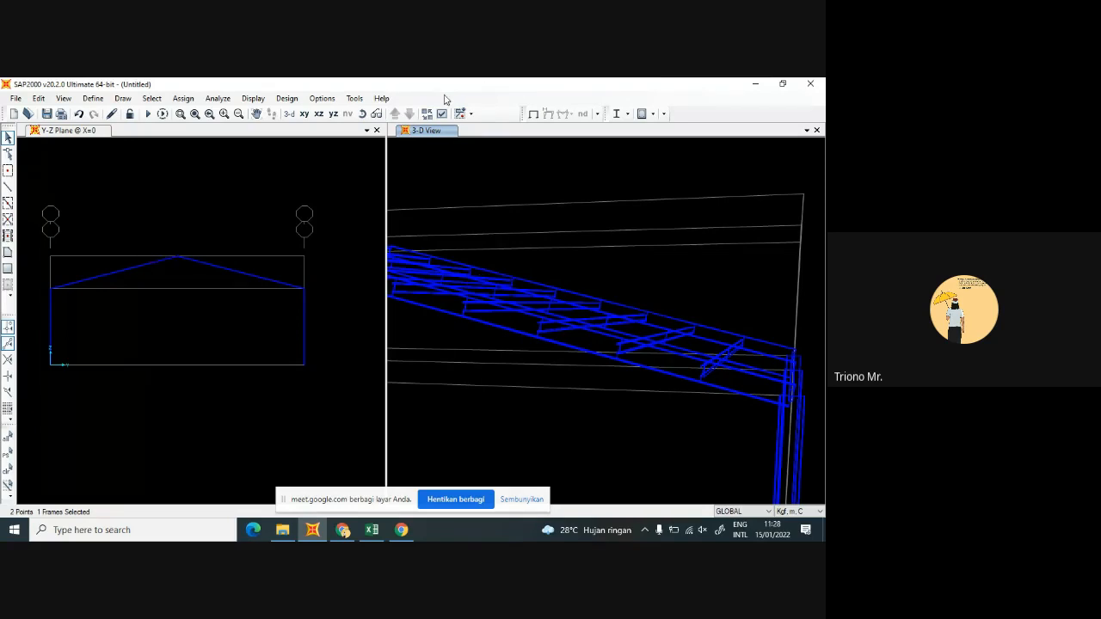
Rotate the local axes of all the purlins on both roof slopes to an angle of 15 degrees
{"action": "left_click", "coordinate": [376, 114]}
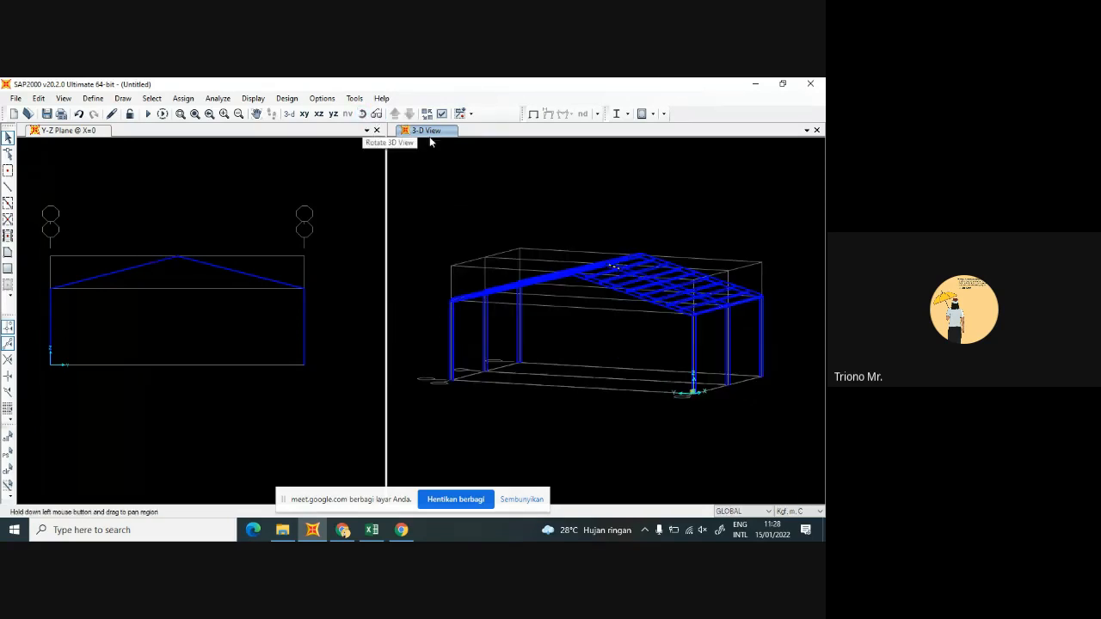
{"action": "left_click_drag", "start_coordinate": [662, 215], "coordinate": [520, 315]}
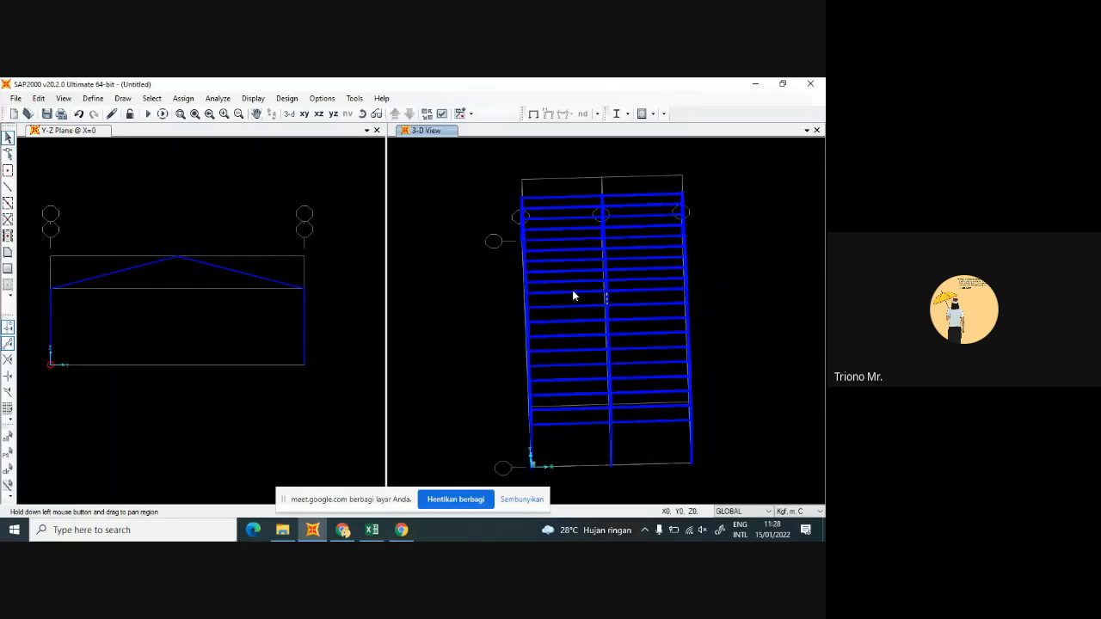
{"action": "right_click", "coordinate": [501, 287]}
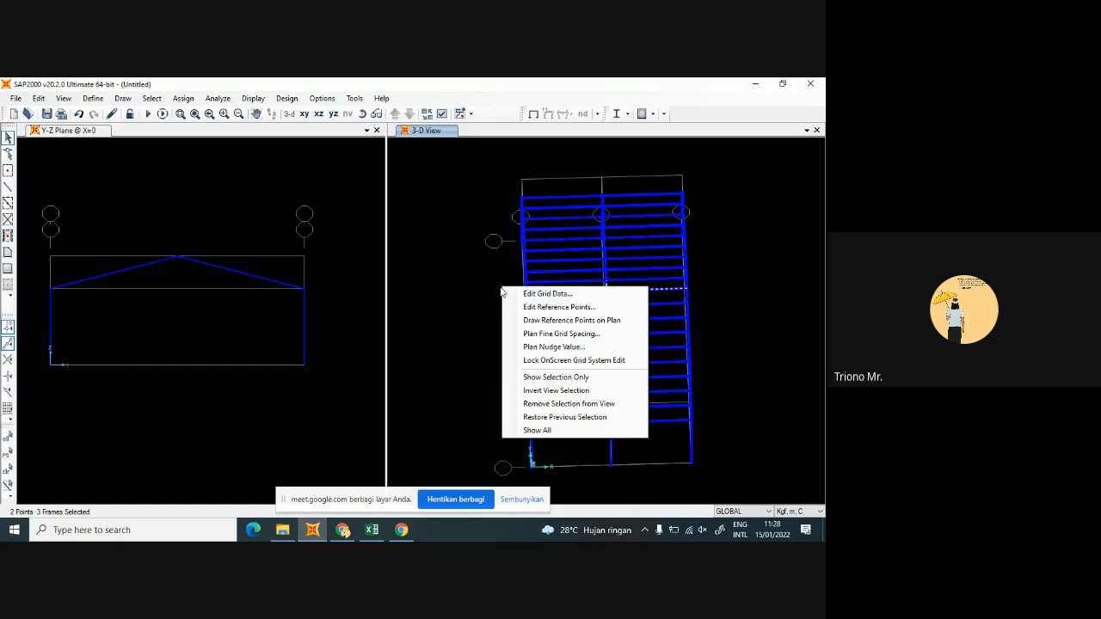
{"action": "left_click", "coordinate": [482, 244]}
{"action": "left_click", "coordinate": [363, 115]}
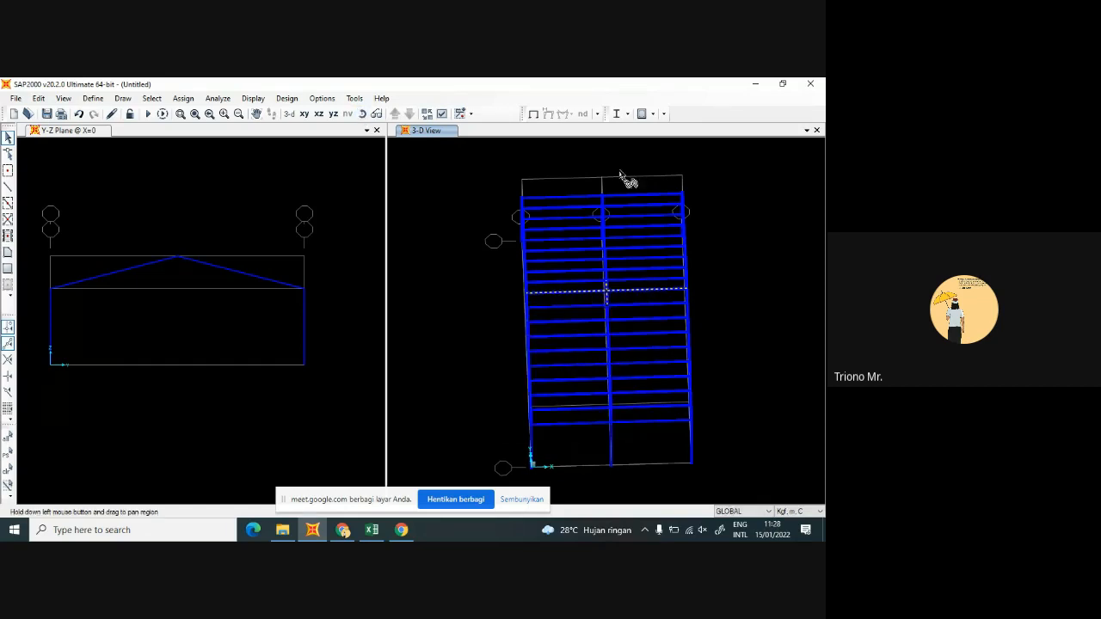
{"action": "left_click_drag", "start_coordinate": [627, 164], "coordinate": [637, 258]}
{"action": "left_click", "coordinate": [376, 115]}
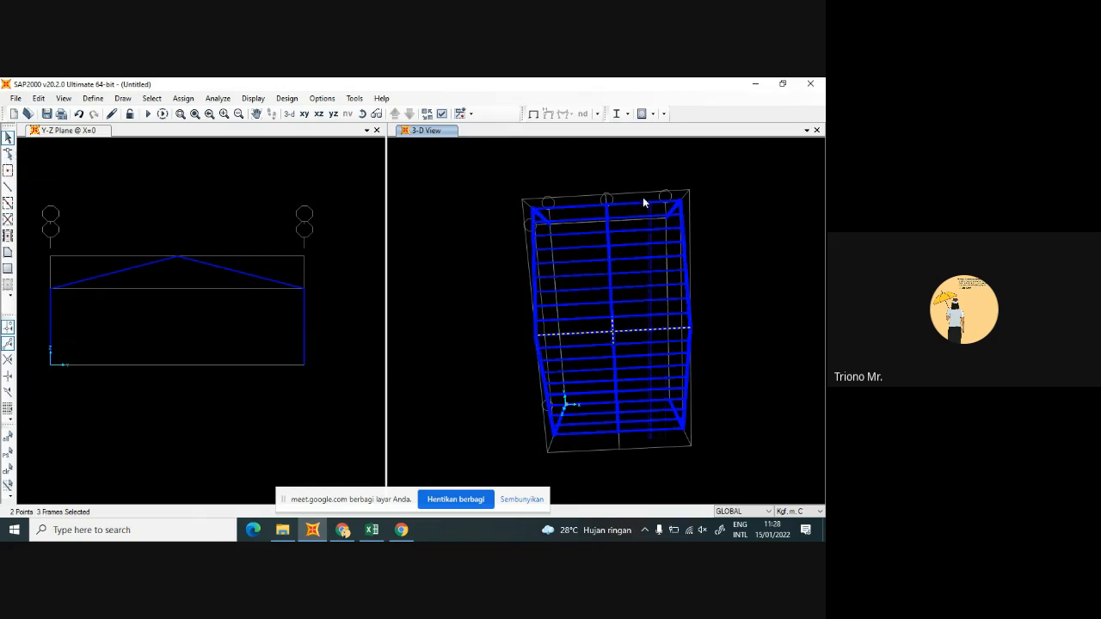
{"action": "left_click_drag", "start_coordinate": [643, 198], "coordinate": [639, 190]}
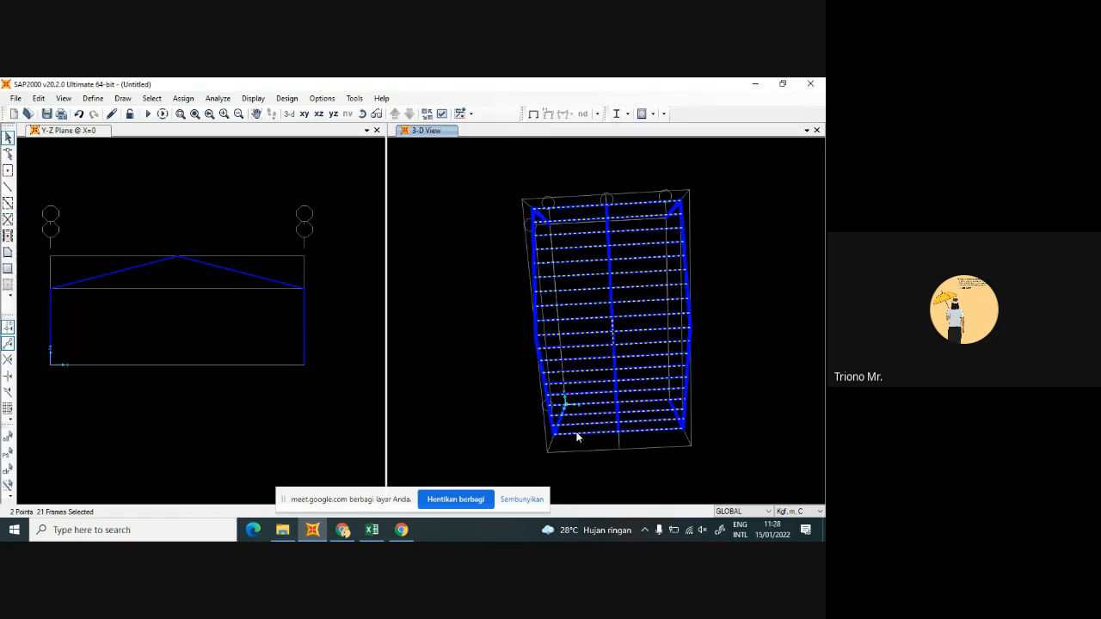
{"action": "left_click", "coordinate": [184, 98]}
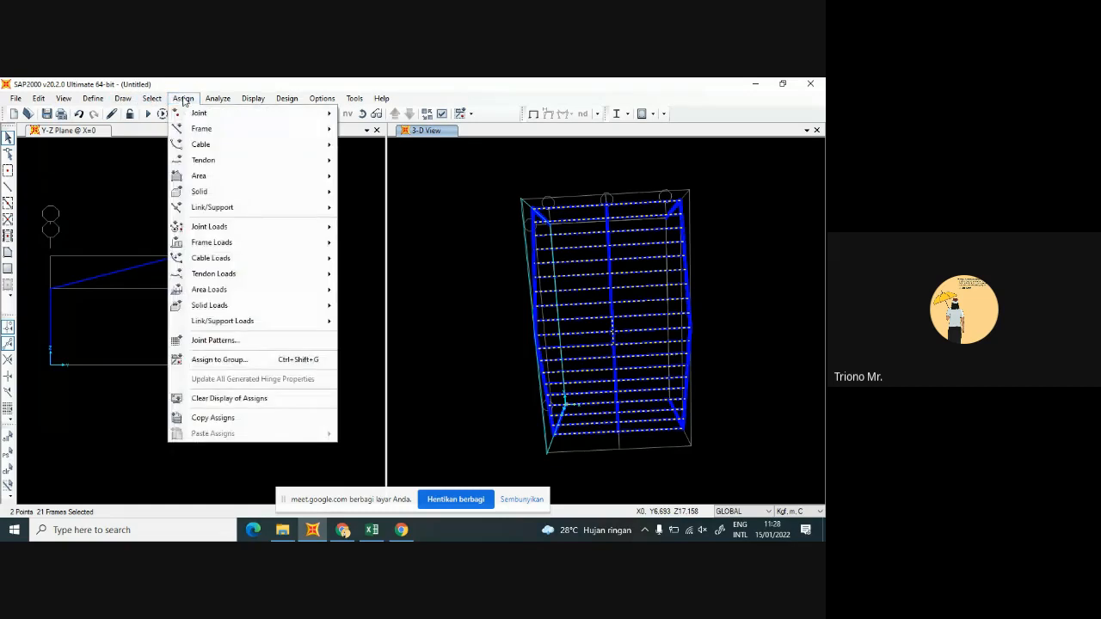
{"action": "mouse_move", "coordinate": [211, 129]}
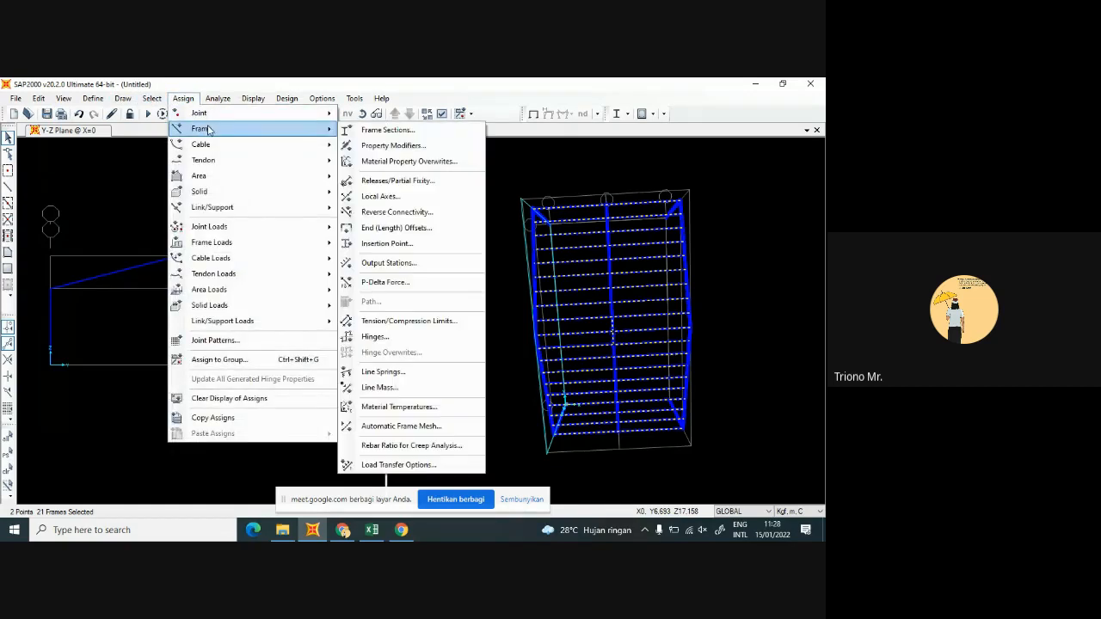
{"action": "left_click", "coordinate": [373, 197]}
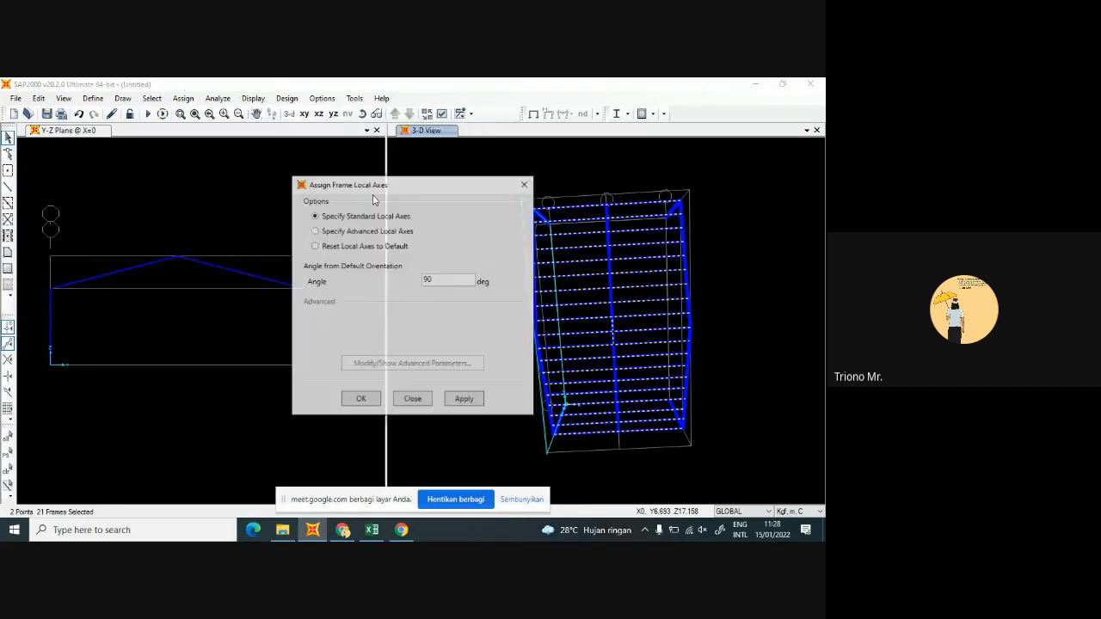
{"action": "double_click", "coordinate": [427, 279]}
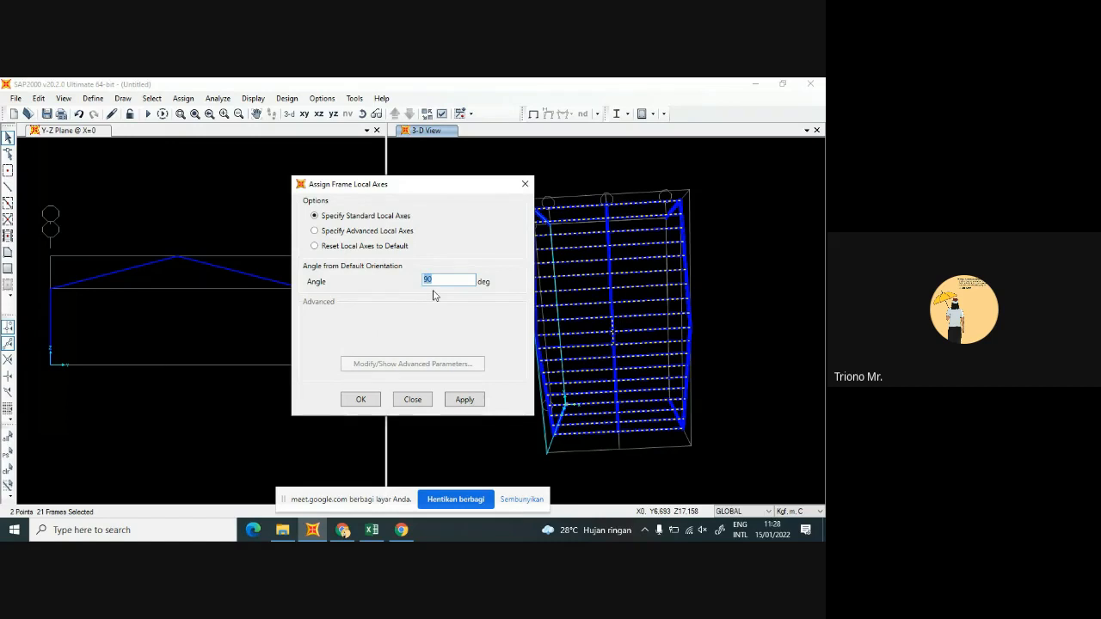
{"action": "type", "text": "15"}
{"action": "left_click", "coordinate": [362, 401]}
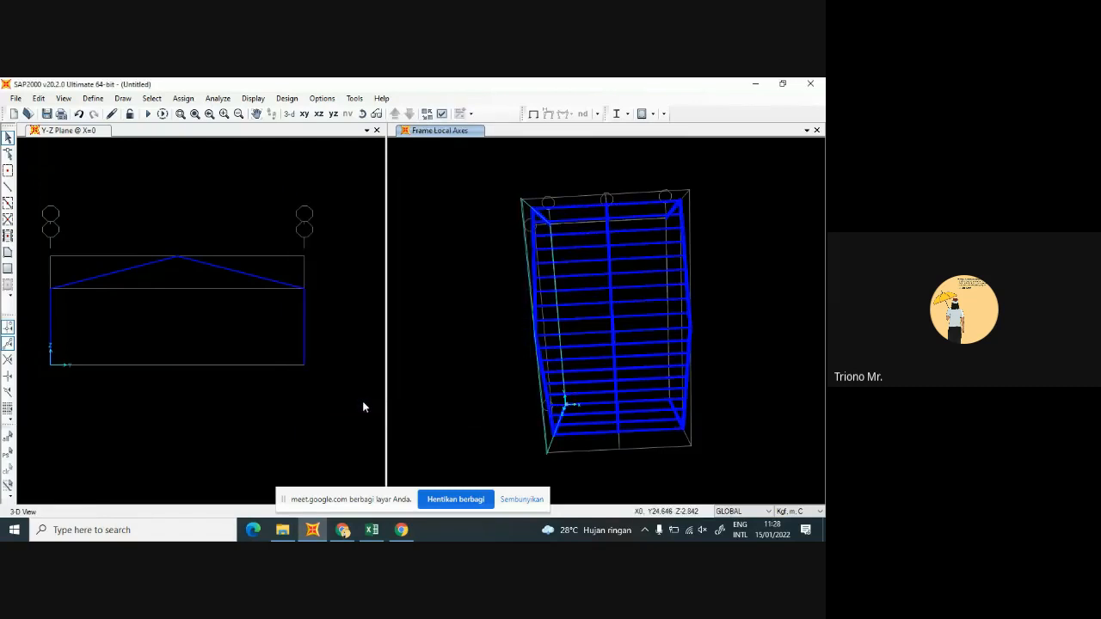
Inspect the rotated purlins where they meet the rafters, then check the whole frame in the 3-D view
{"action": "left_click", "coordinate": [372, 114]}
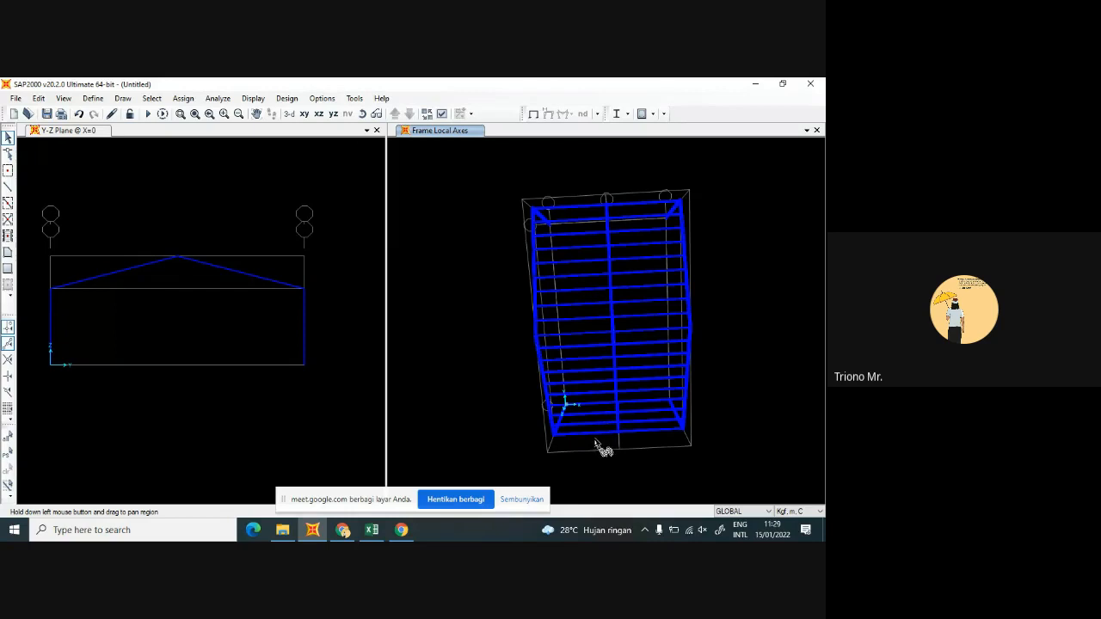
{"action": "left_click_drag", "start_coordinate": [599, 447], "coordinate": [724, 286]}
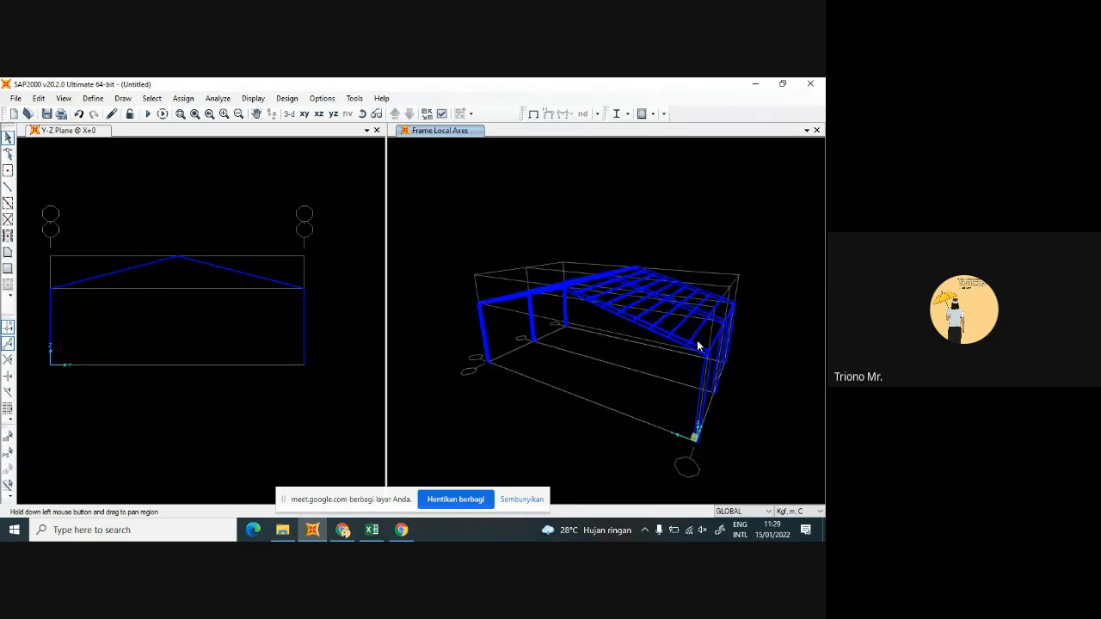
{"action": "scroll", "coordinate": [693, 347], "scroll_direction": "up", "scroll_amount": 4}
{"action": "scroll", "coordinate": [588, 394], "scroll_direction": "up", "scroll_amount": 2}
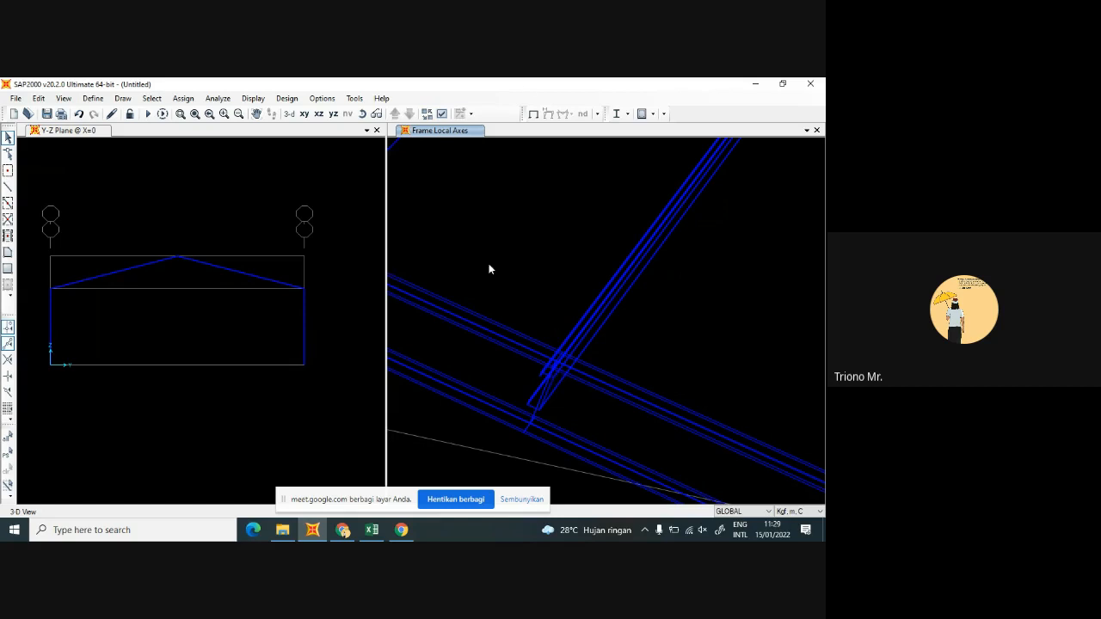
{"action": "left_click", "coordinate": [375, 230]}
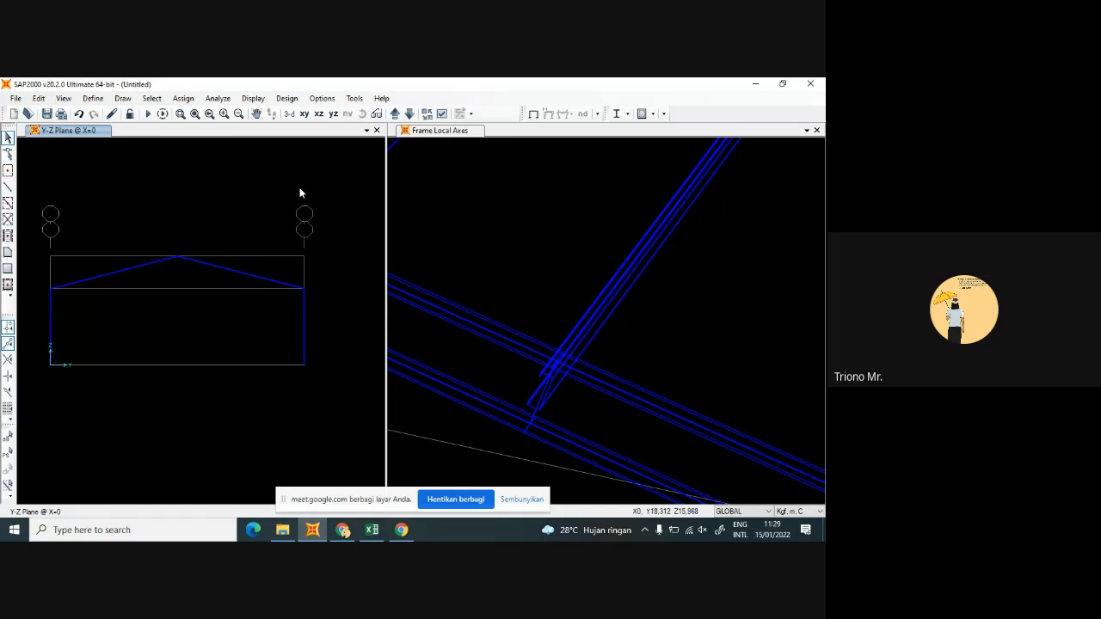
{"action": "scroll", "coordinate": [351, 202], "scroll_direction": "down", "scroll_amount": 2}
{"action": "left_click", "coordinate": [477, 202]}
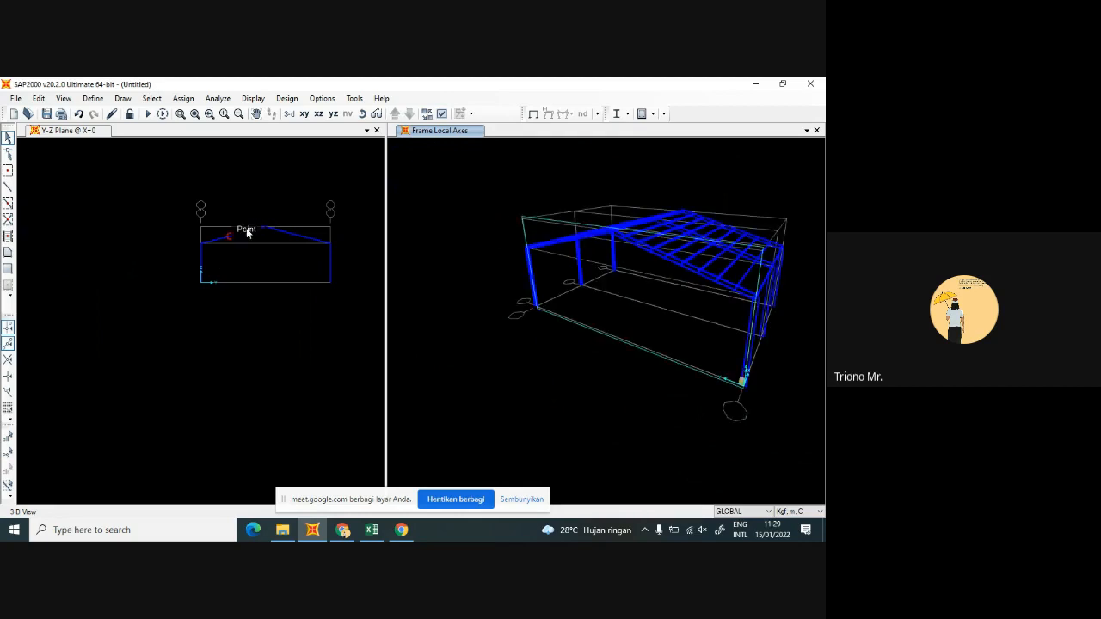
{"action": "scroll", "coordinate": [281, 212], "scroll_direction": "up", "scroll_amount": 2}
{"action": "scroll", "coordinate": [333, 239], "scroll_direction": "down", "scroll_amount": 2}
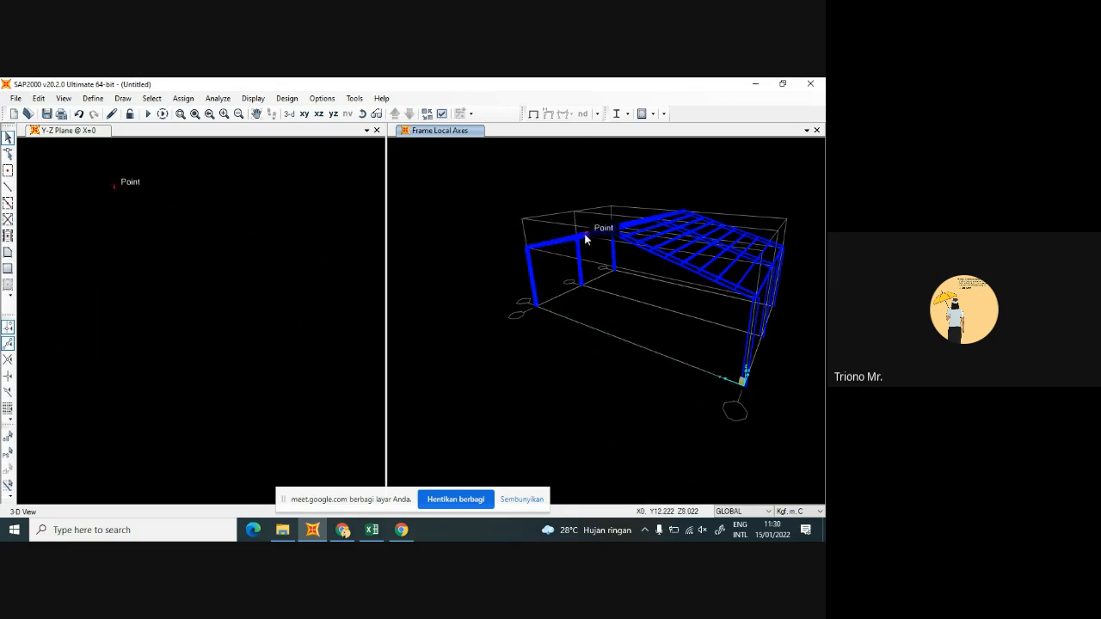
Show the extruded model in the Y-Z plane at X=0 and the line model in a 3-D view without perspective
{"action": "left_click", "coordinate": [332, 113]}
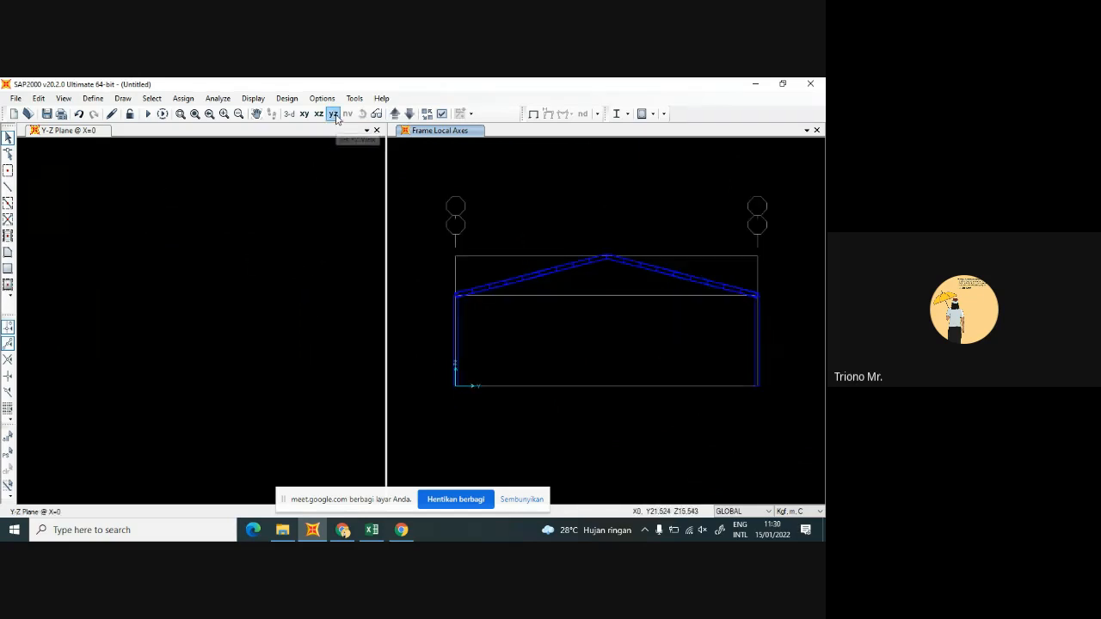
{"action": "left_click", "coordinate": [272, 270]}
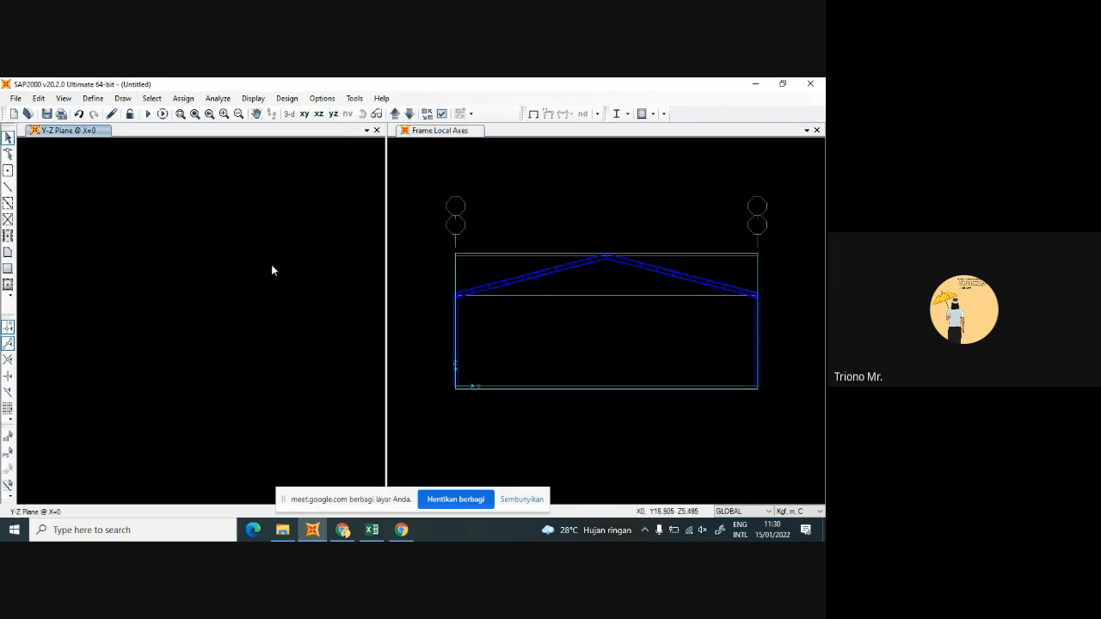
{"action": "left_click", "coordinate": [289, 114]}
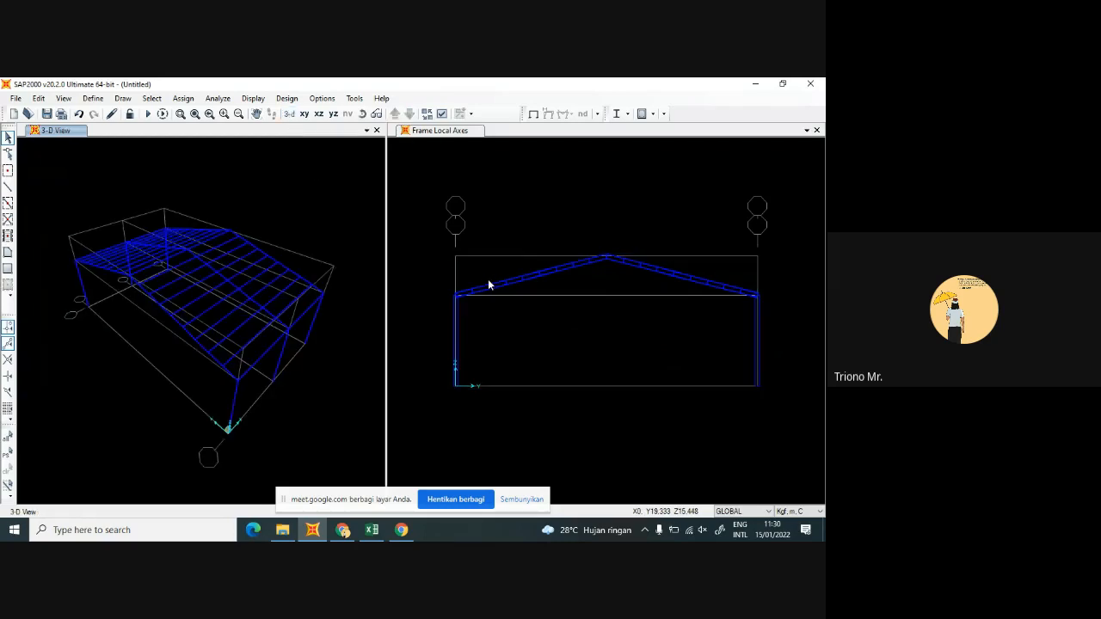
{"action": "left_click", "coordinate": [376, 114]}
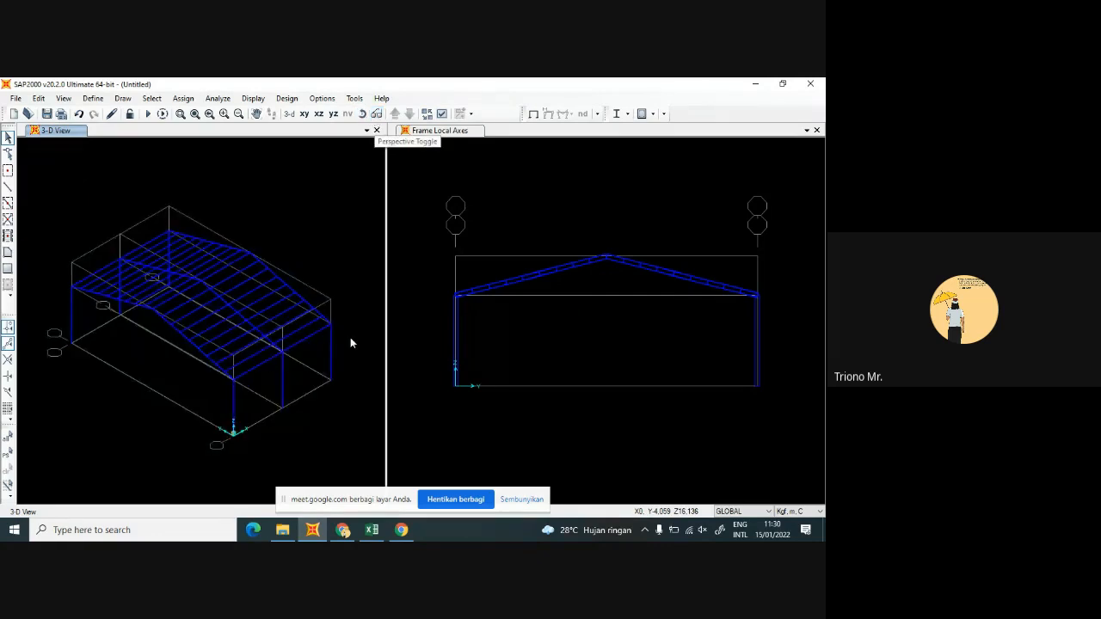
{"action": "left_click", "coordinate": [363, 116]}
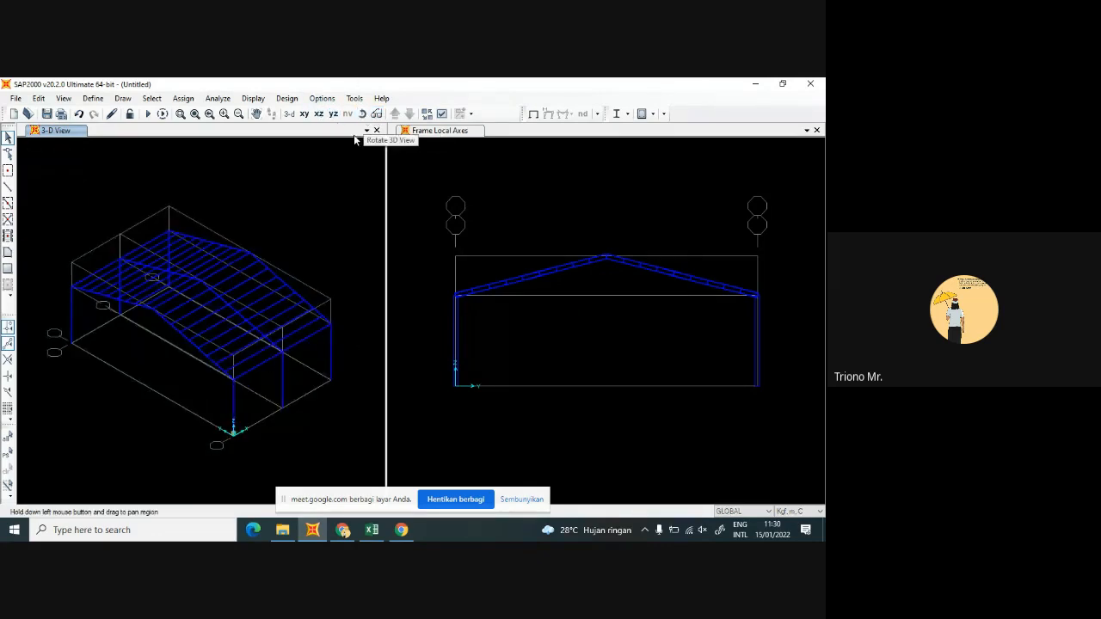
{"action": "left_click_drag", "start_coordinate": [215, 311], "coordinate": [304, 239]}
{"action": "left_click_drag", "start_coordinate": [347, 393], "coordinate": [62, 341]}
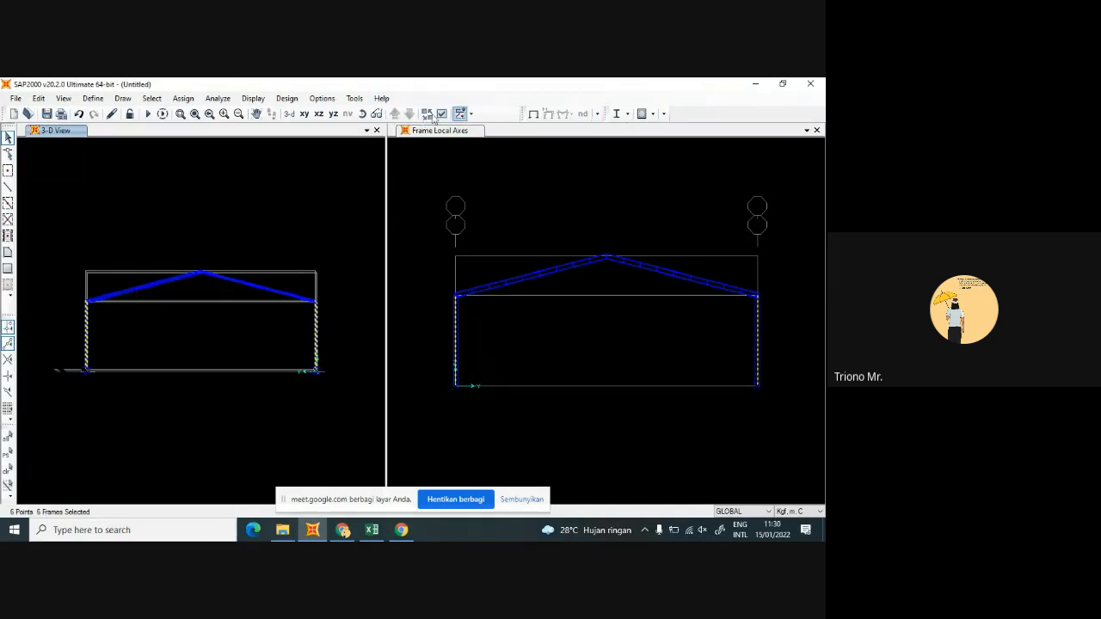
{"action": "left_click", "coordinate": [362, 114]}
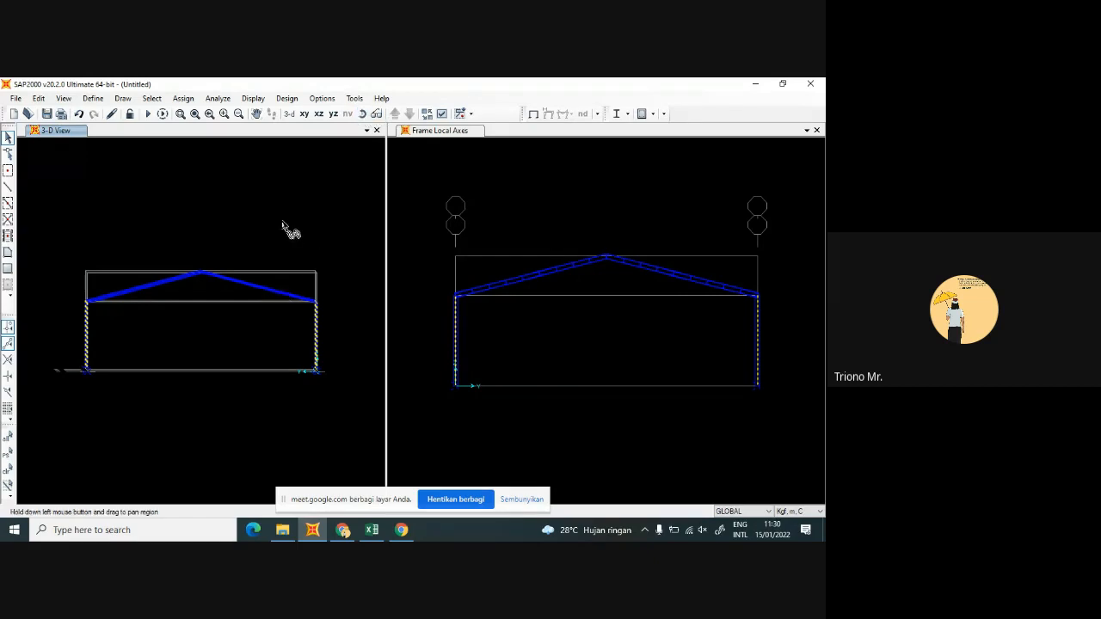
{"action": "mouse_move", "coordinate": [290, 229]}
{"action": "left_mouse_down"}
{"action": "mouse_move", "coordinate": [290, 244]}
{"action": "mouse_move", "coordinate": [255, 245]}
{"action": "left_mouse_up"}
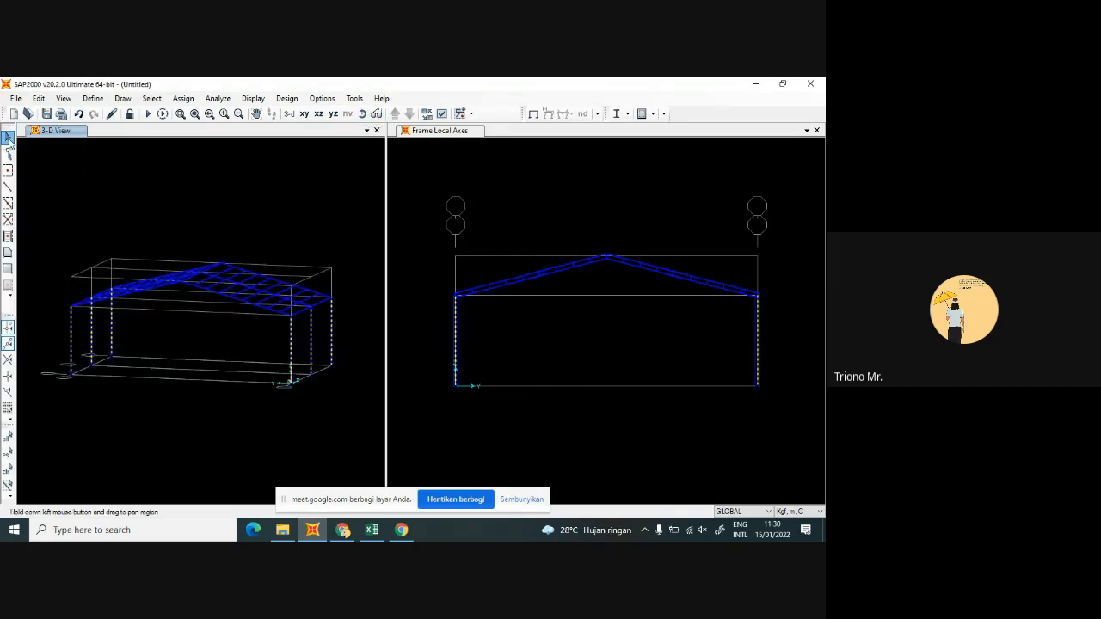
{"action": "left_click", "coordinate": [237, 293]}
{"action": "key", "text": "ctrl+q"}
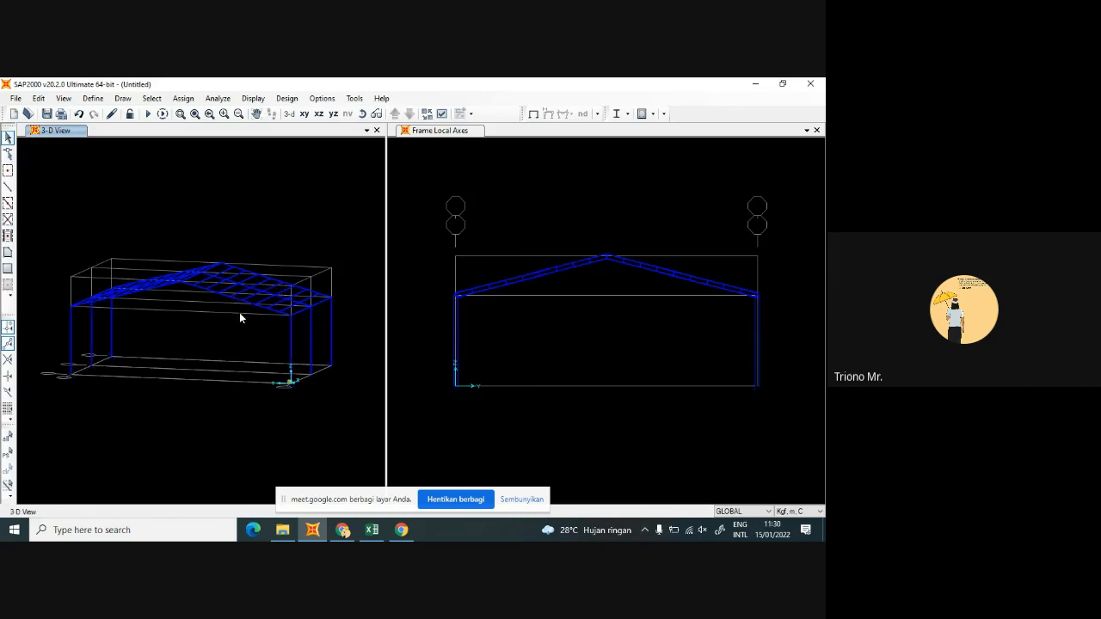
Assign fixed restraints to the joints at all column bases, restraining all three translations and all three rotations
{"action": "left_click_drag", "start_coordinate": [255, 354], "coordinate": [303, 399]}
{"action": "left_click_drag", "start_coordinate": [316, 353], "coordinate": [334, 374]}
{"action": "left_click_drag", "start_coordinate": [83, 385], "coordinate": [90, 354]}
{"action": "left_click", "coordinate": [183, 98]}
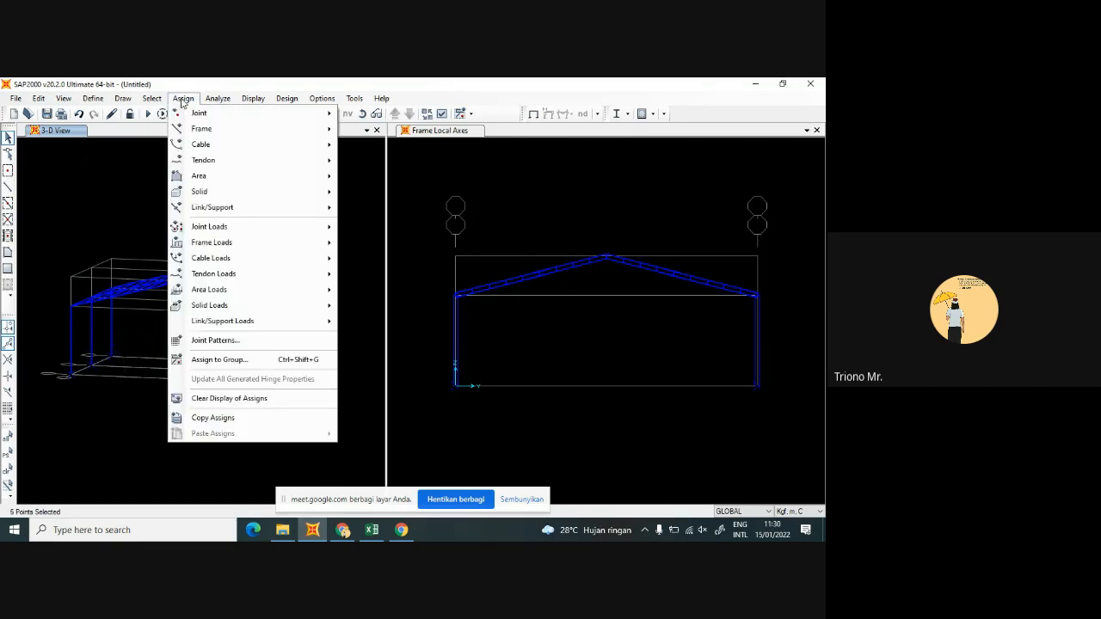
{"action": "mouse_move", "coordinate": [195, 114]}
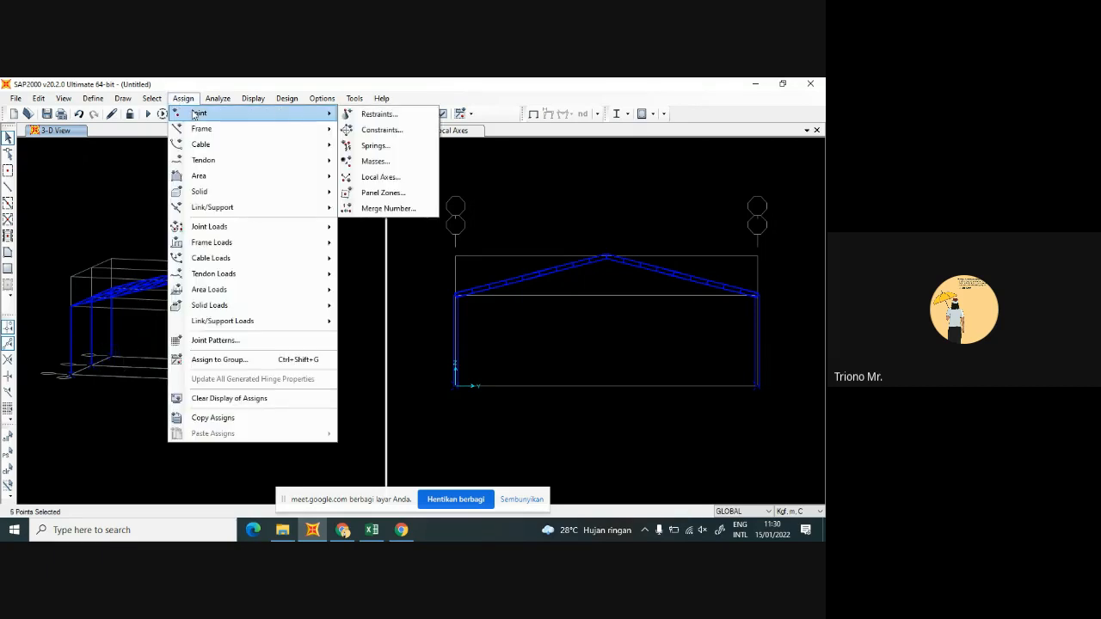
{"action": "left_click", "coordinate": [383, 114]}
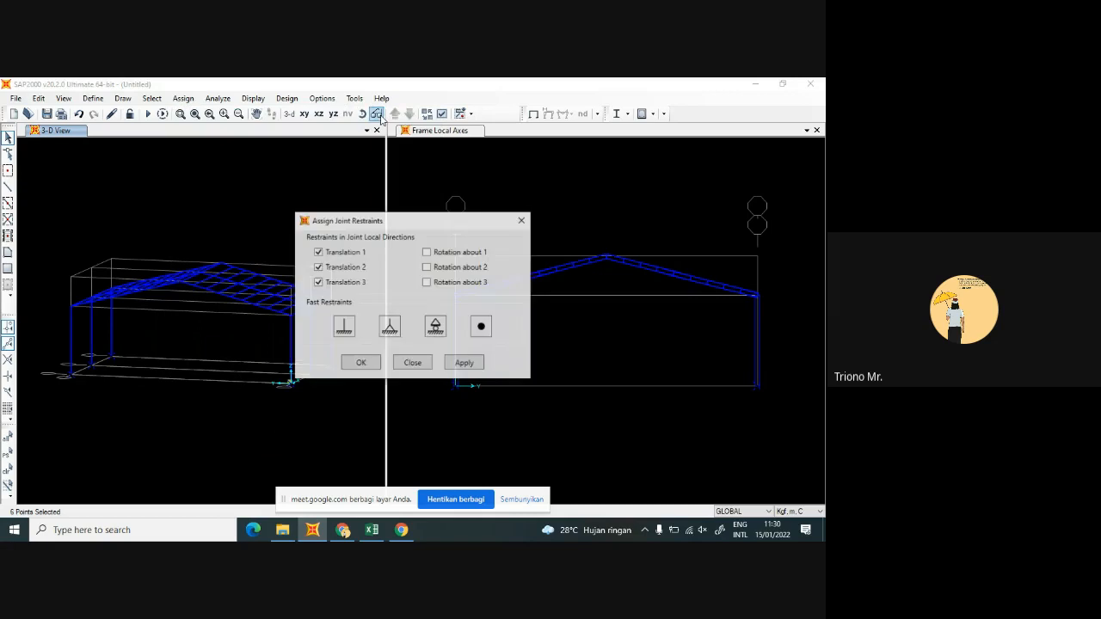
{"action": "left_click", "coordinate": [344, 327]}
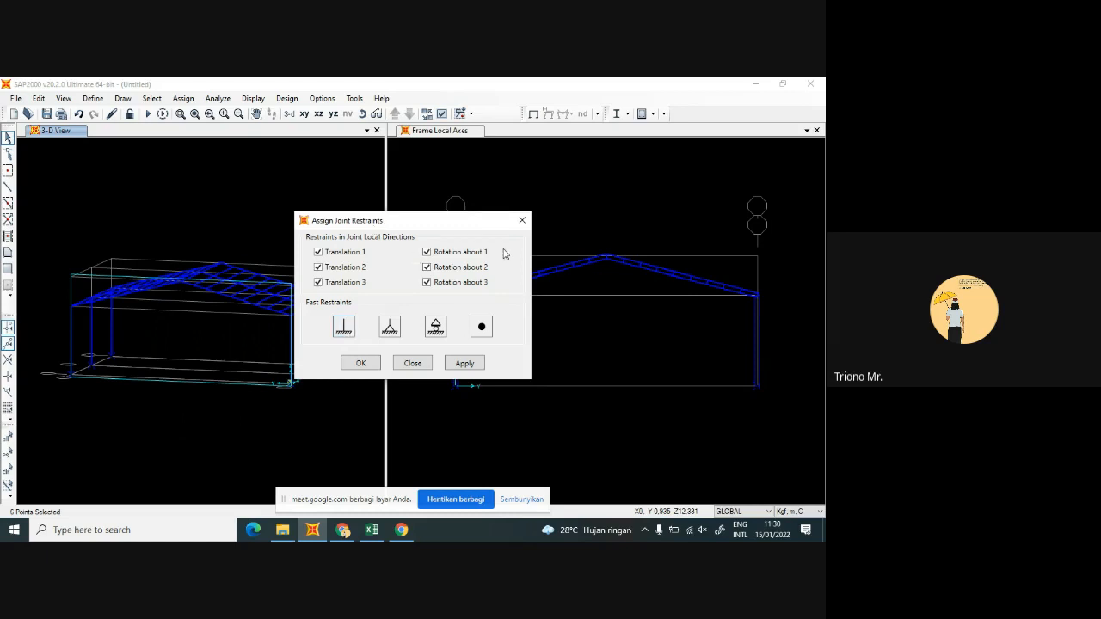
{"action": "left_click", "coordinate": [361, 363]}
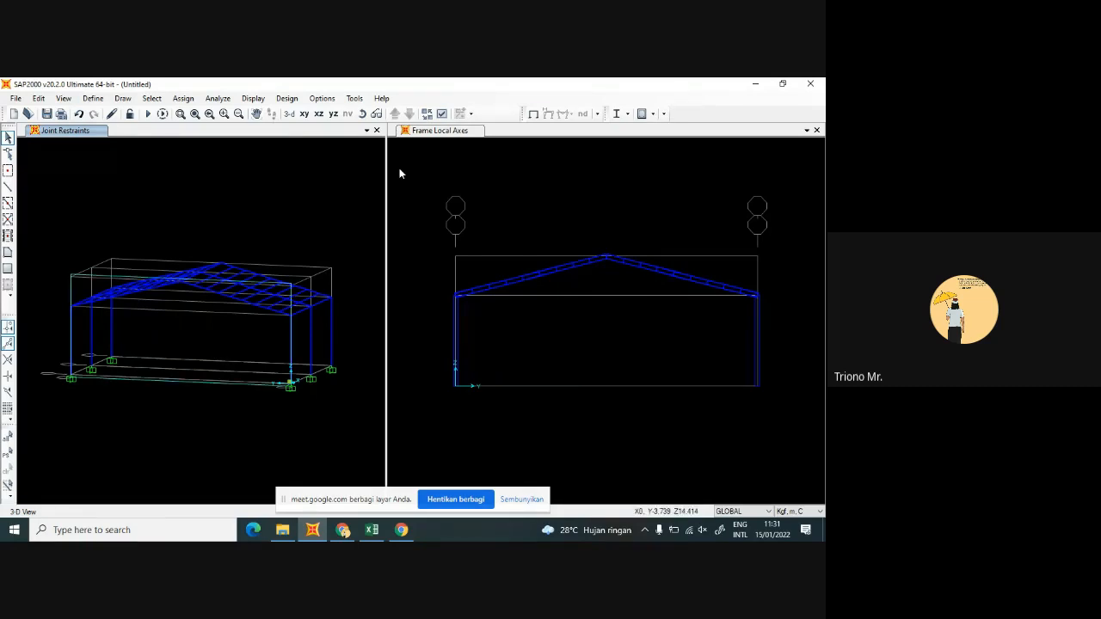
Add a load pattern named LIVE with type Live alongside the existing dead load pattern
{"action": "left_click", "coordinate": [90, 100]}
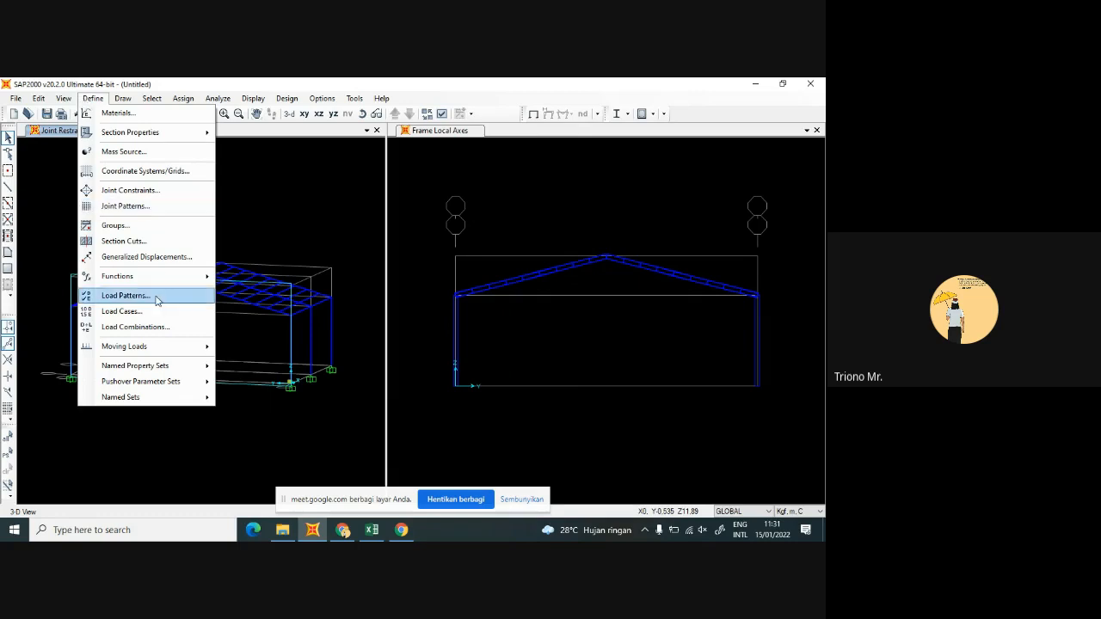
{"action": "left_click", "coordinate": [126, 295]}
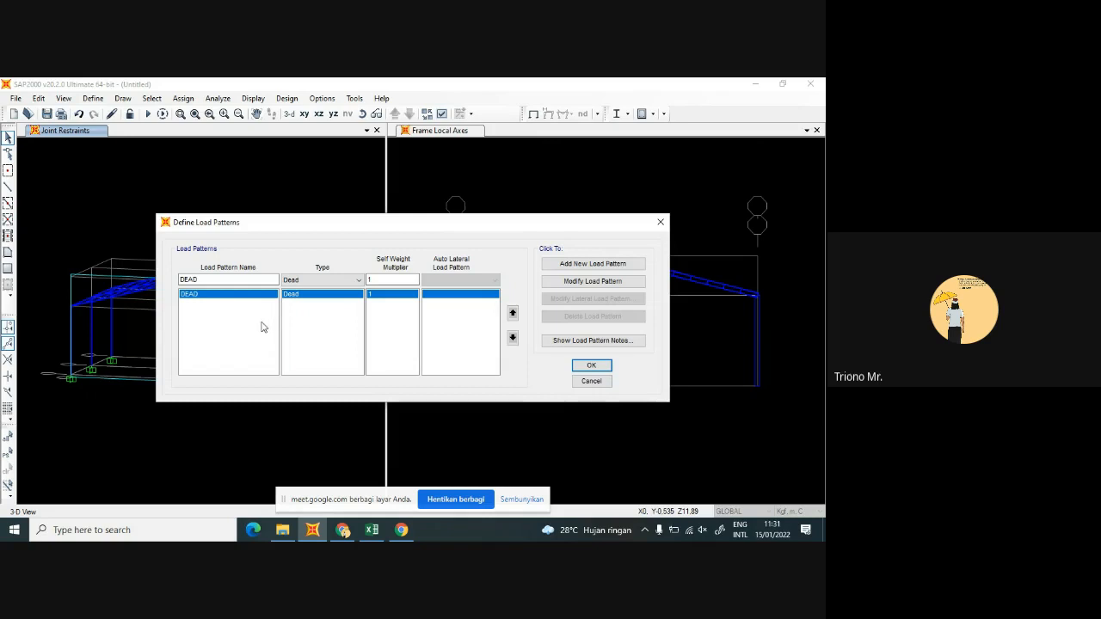
{"action": "left_click", "coordinate": [235, 292]}
{"action": "left_click_drag", "start_coordinate": [219, 280], "coordinate": [165, 286]}
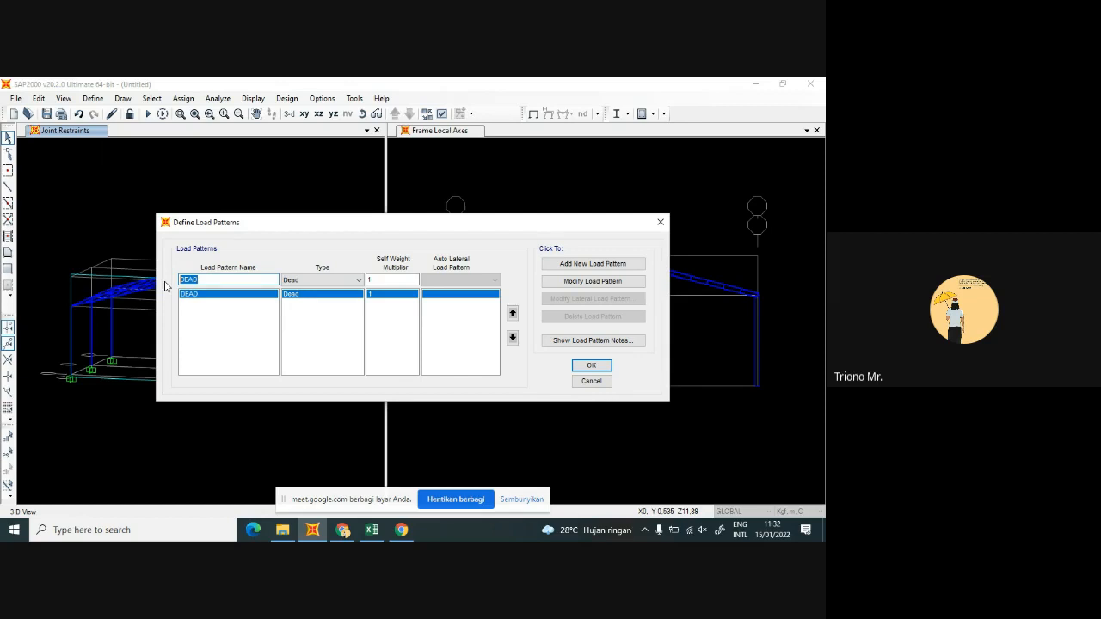
{"action": "key", "text": "BackSpace"}
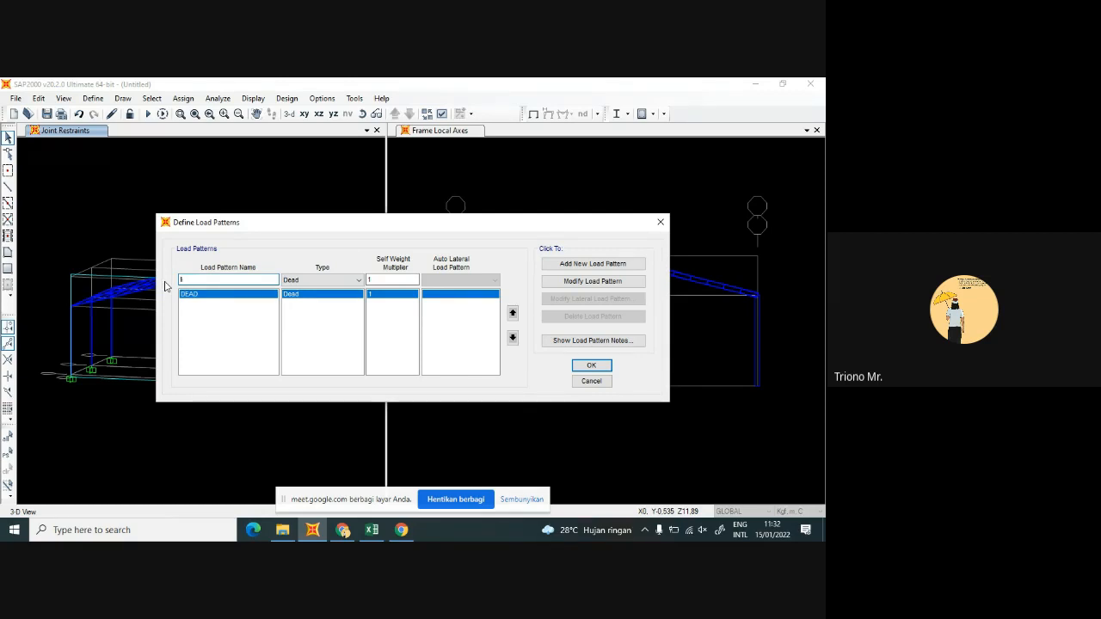
{"action": "type", "text": "LIVE"}
{"action": "left_click", "coordinate": [314, 279]}
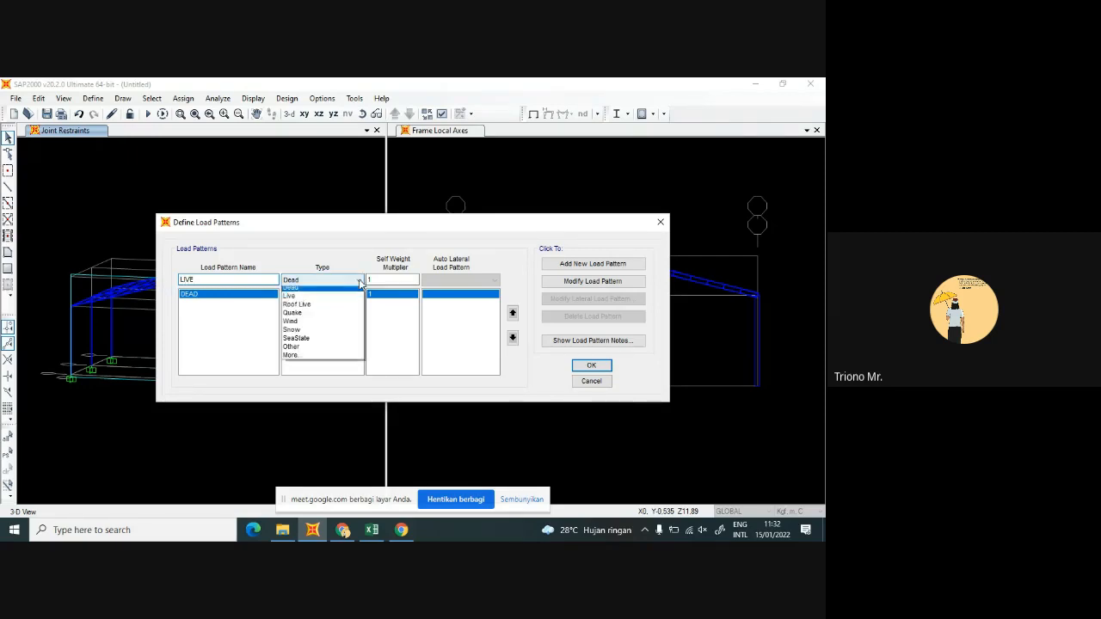
{"action": "left_click", "coordinate": [315, 304]}
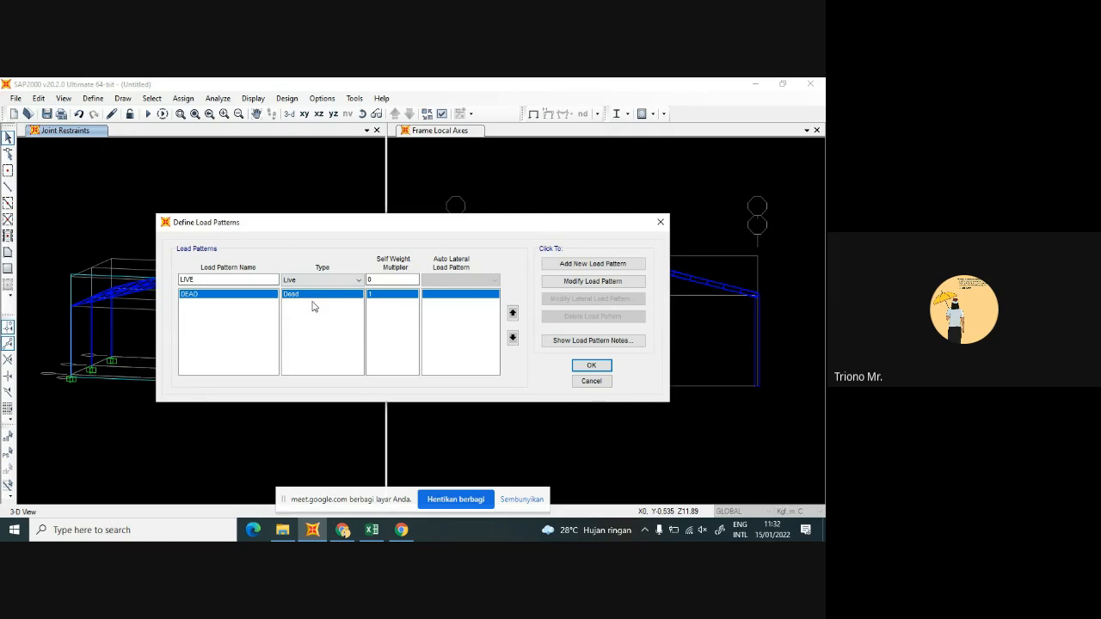
{"action": "left_click", "coordinate": [581, 269]}
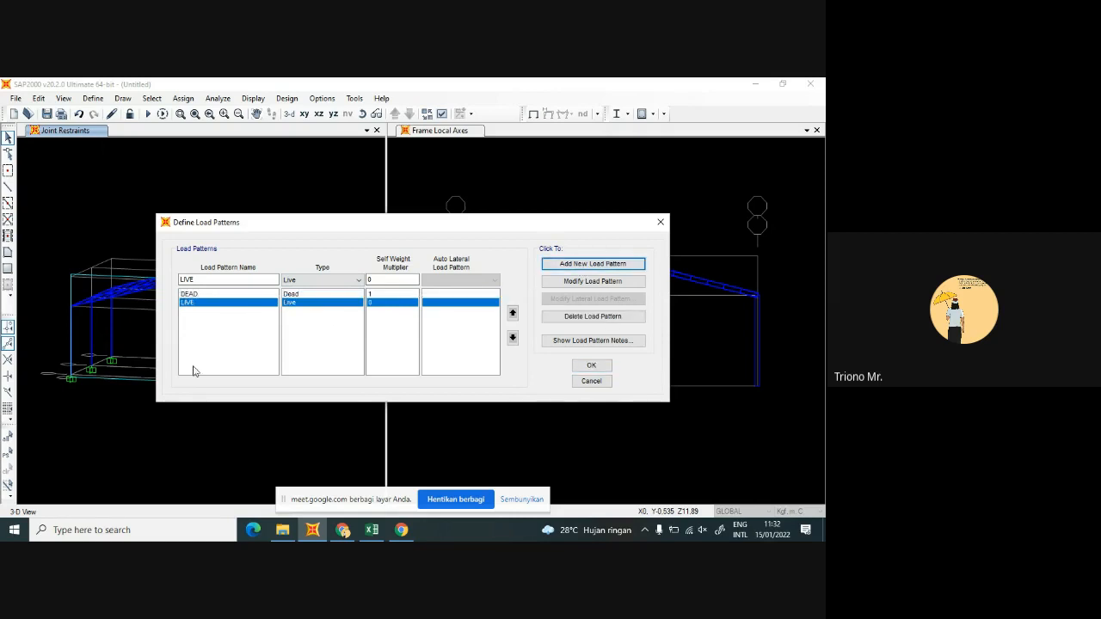
Add a load pattern named WND with type Wind and accept the load pattern definitions
{"action": "double_click", "coordinate": [255, 279]}
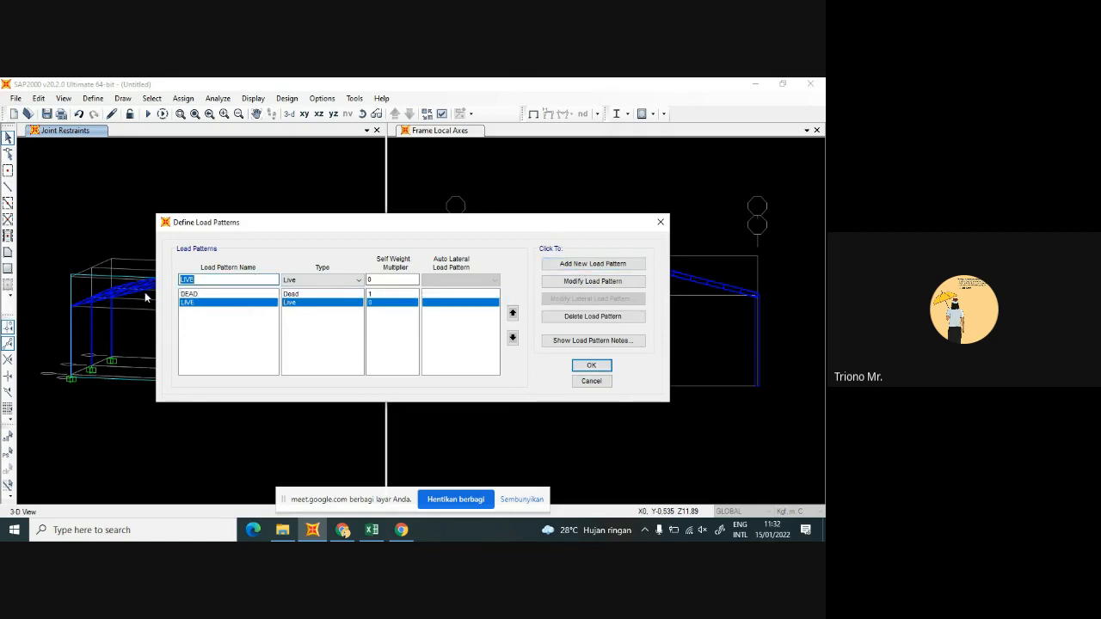
{"action": "type", "text": "At"}
{"action": "key", "text": "BackSpace"}
{"action": "key", "text": "BackSpace"}
{"action": "type", "text": "WIND"}
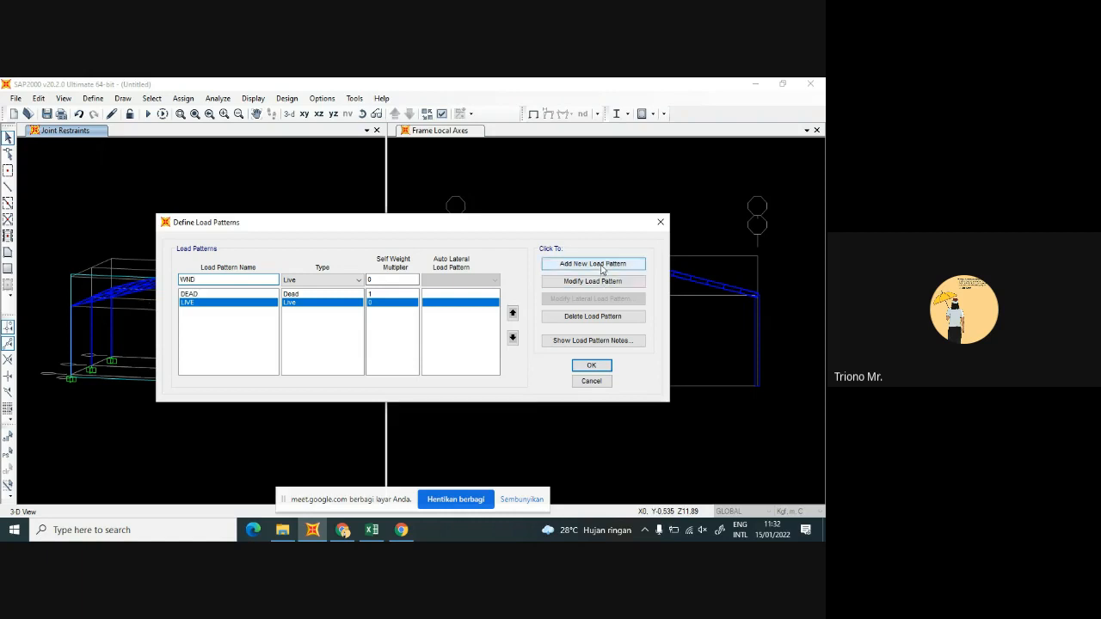
{"action": "left_click", "coordinate": [356, 280]}
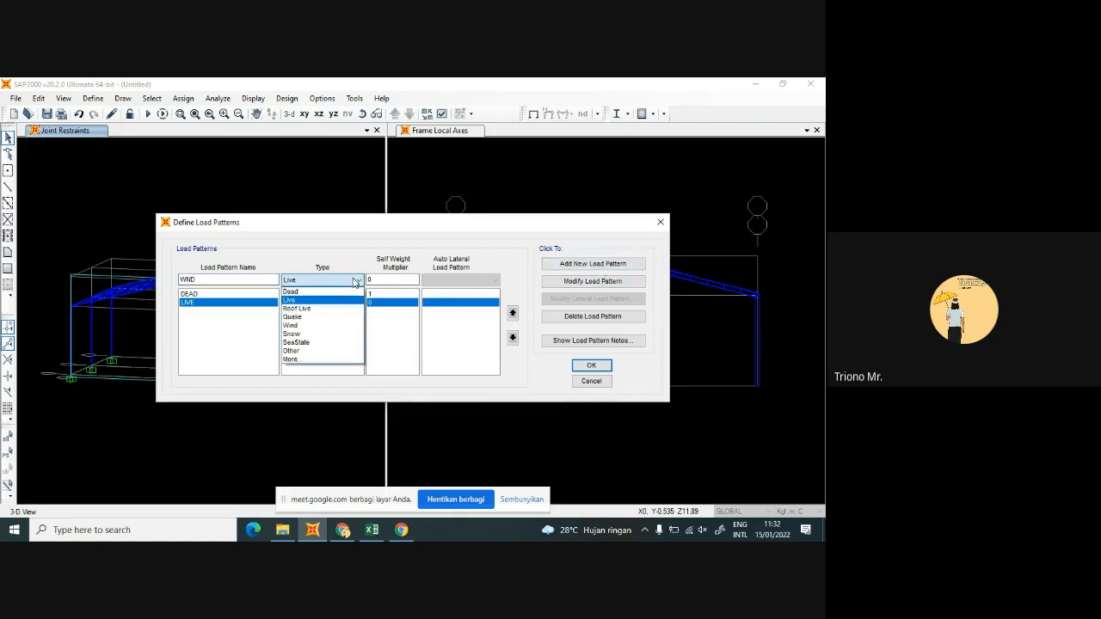
{"action": "left_click", "coordinate": [308, 327]}
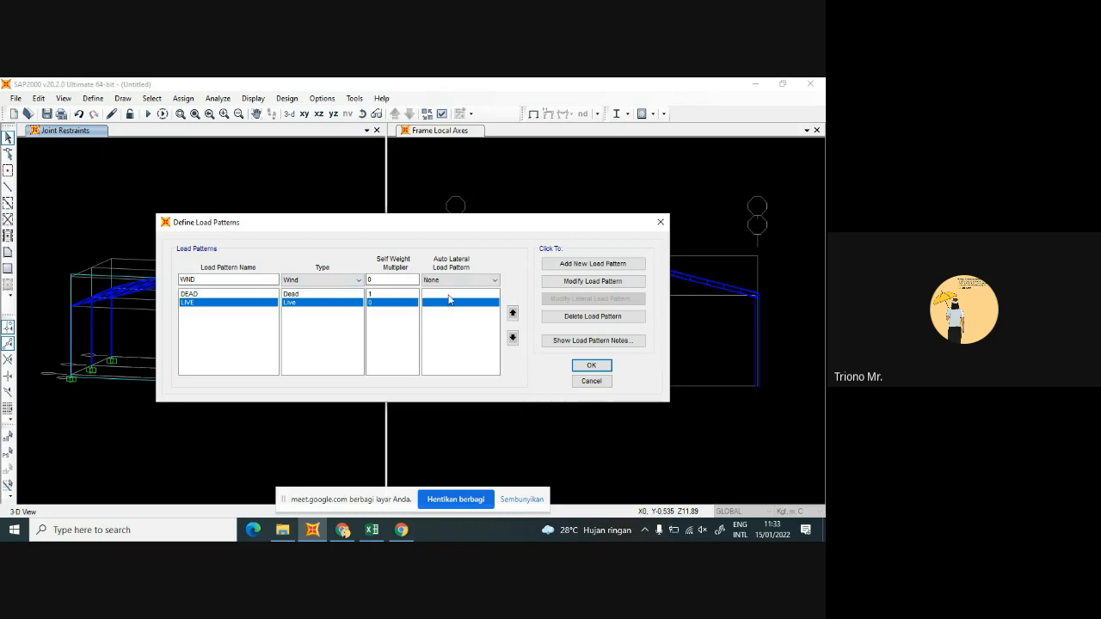
{"action": "left_click", "coordinate": [591, 265]}
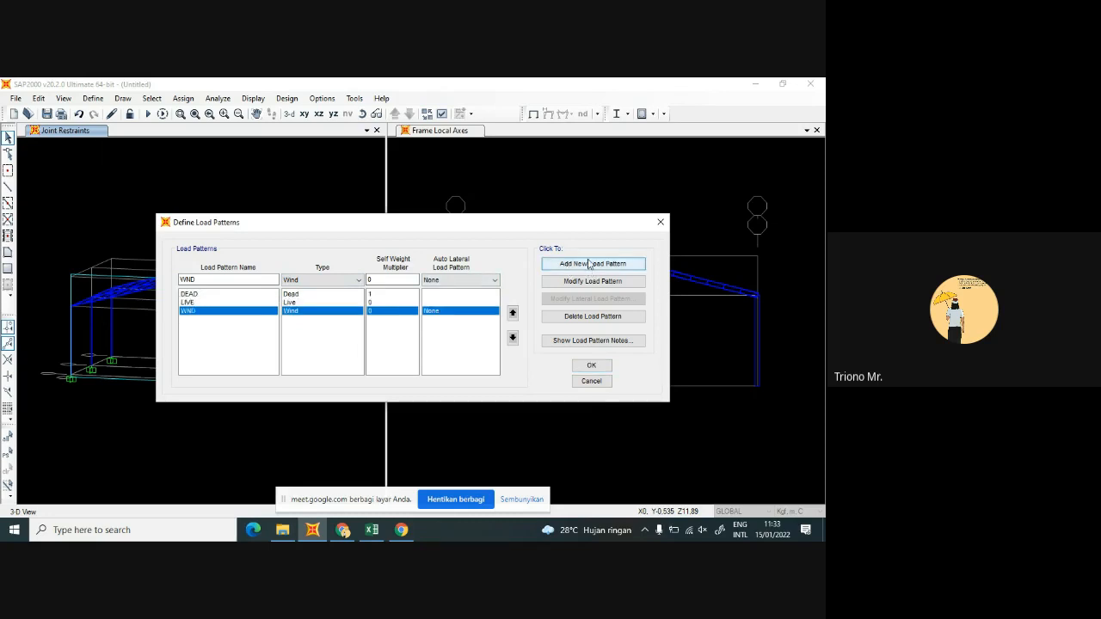
{"action": "left_click", "coordinate": [590, 368]}
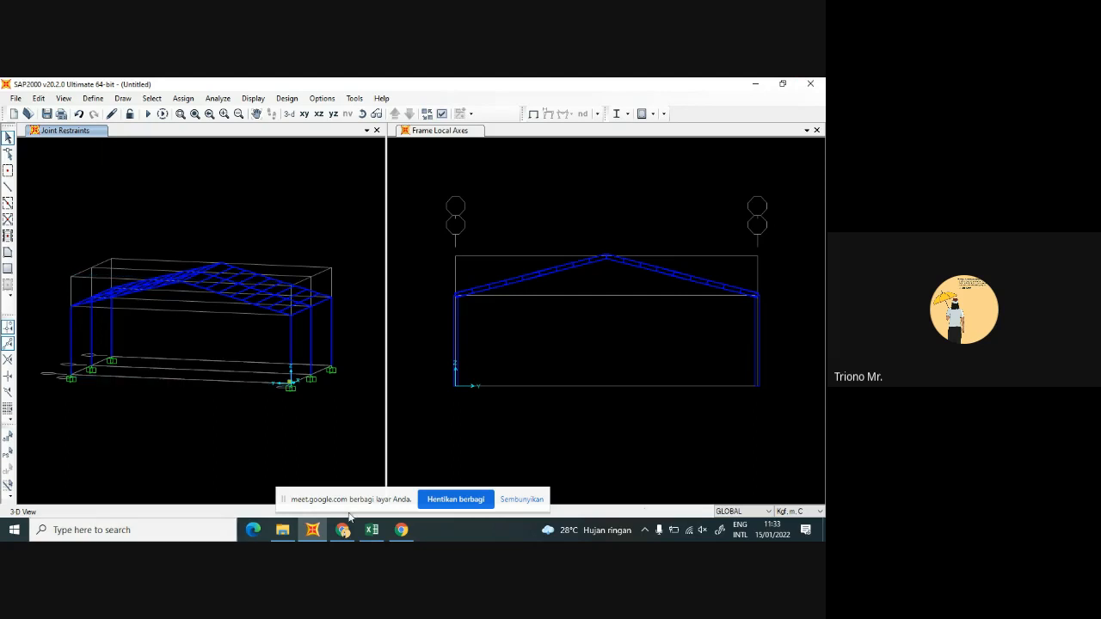
Switch to Chrome and search Google for "KOMBINASI PEMBEBANAN" in a new tab
{"action": "left_click", "coordinate": [402, 533]}
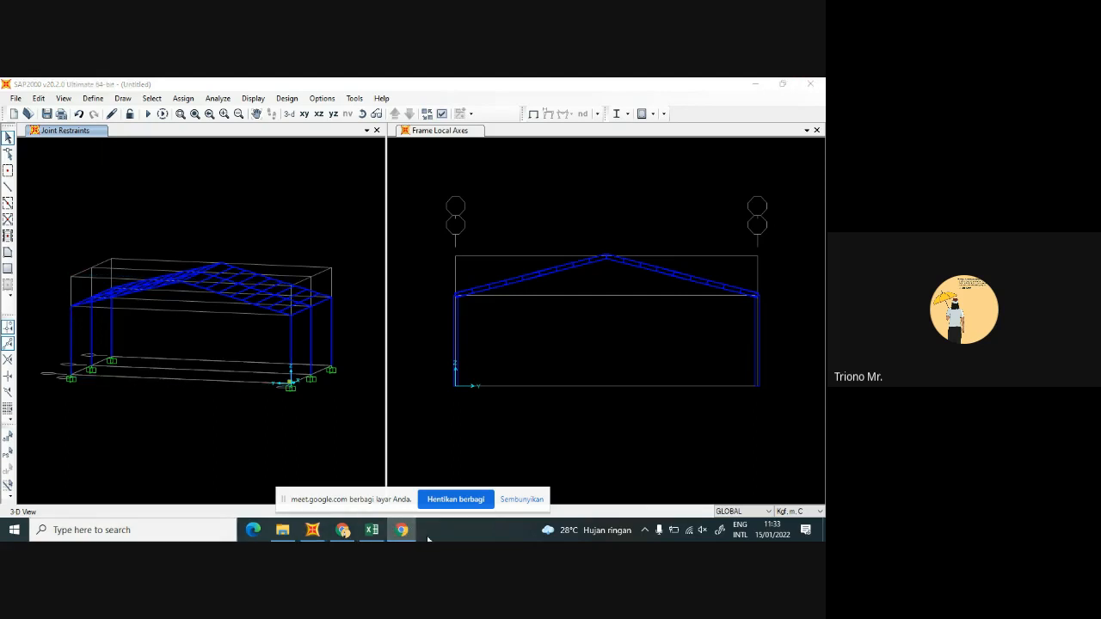
{"action": "left_click", "coordinate": [343, 534]}
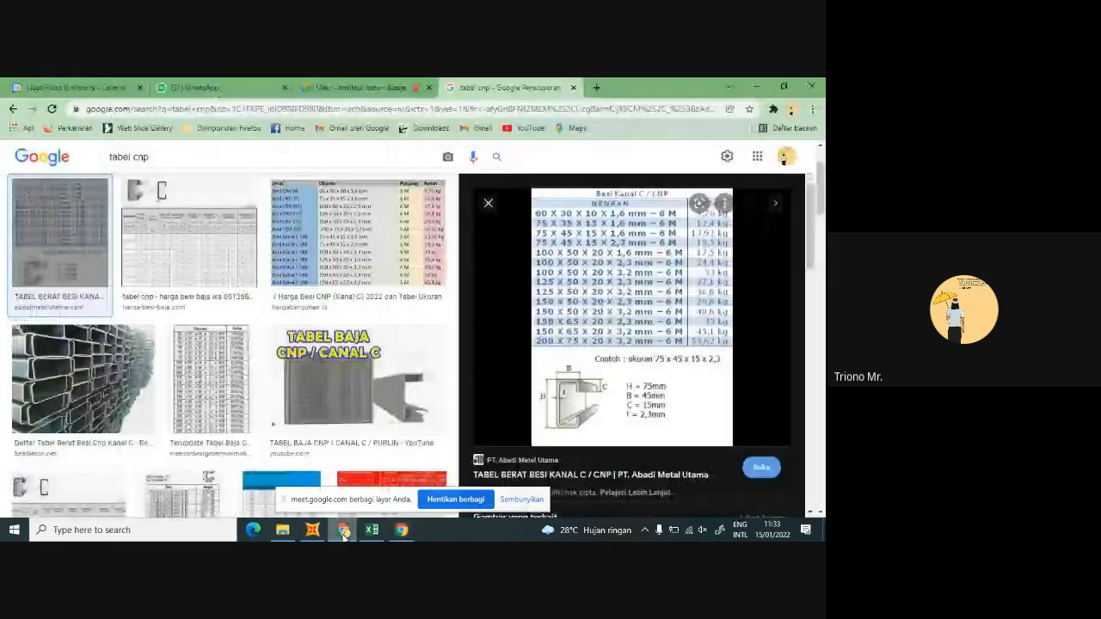
{"action": "left_click", "coordinate": [596, 87]}
{"action": "left_click", "coordinate": [441, 105]}
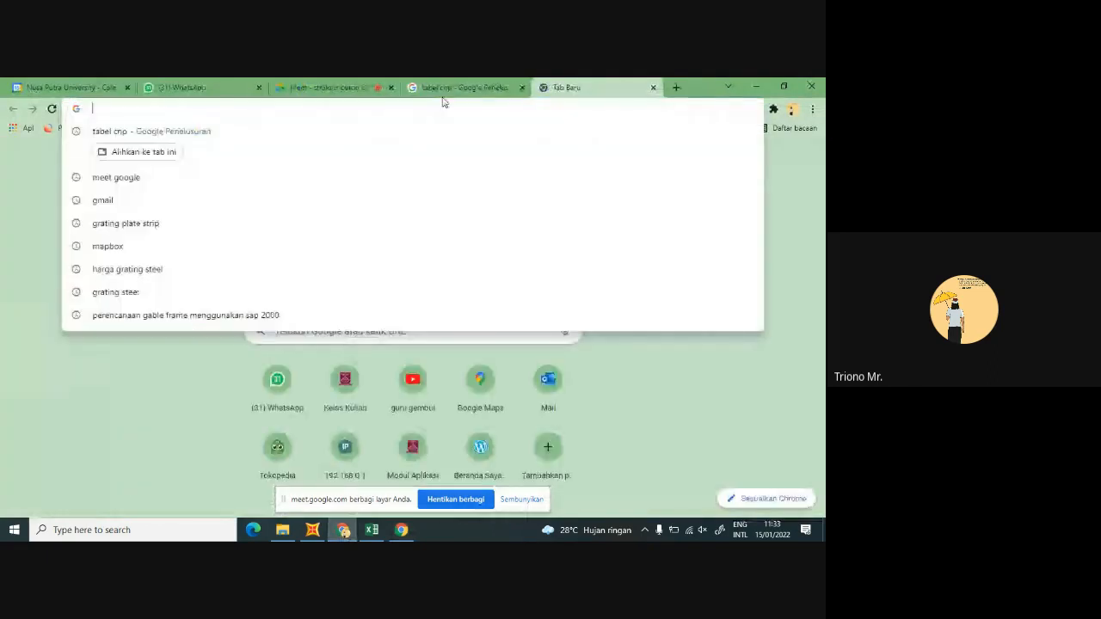
{"action": "type", "text": "KOMBU"}
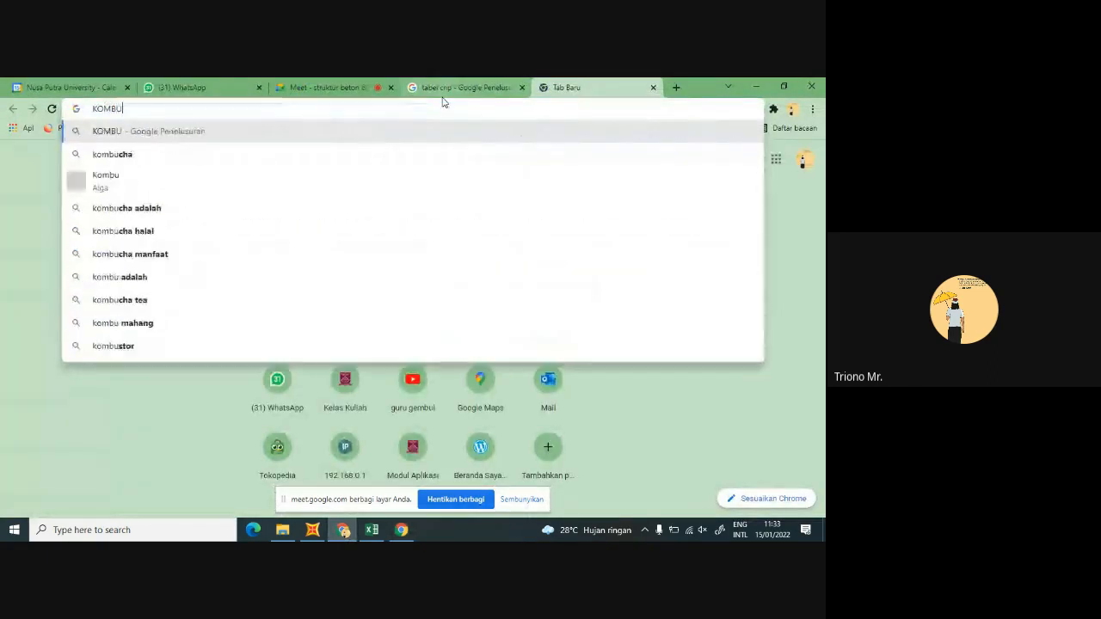
{"action": "key", "text": "BackSpace"}
{"action": "type", "text": "IN"}
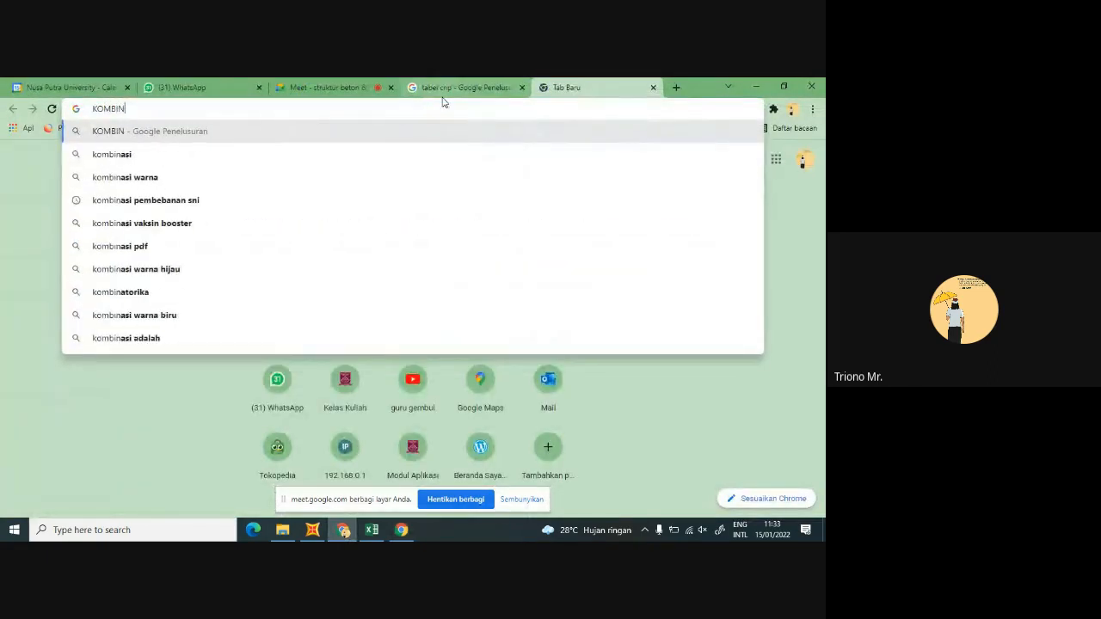
{"action": "type", "text": "ASI PE"}
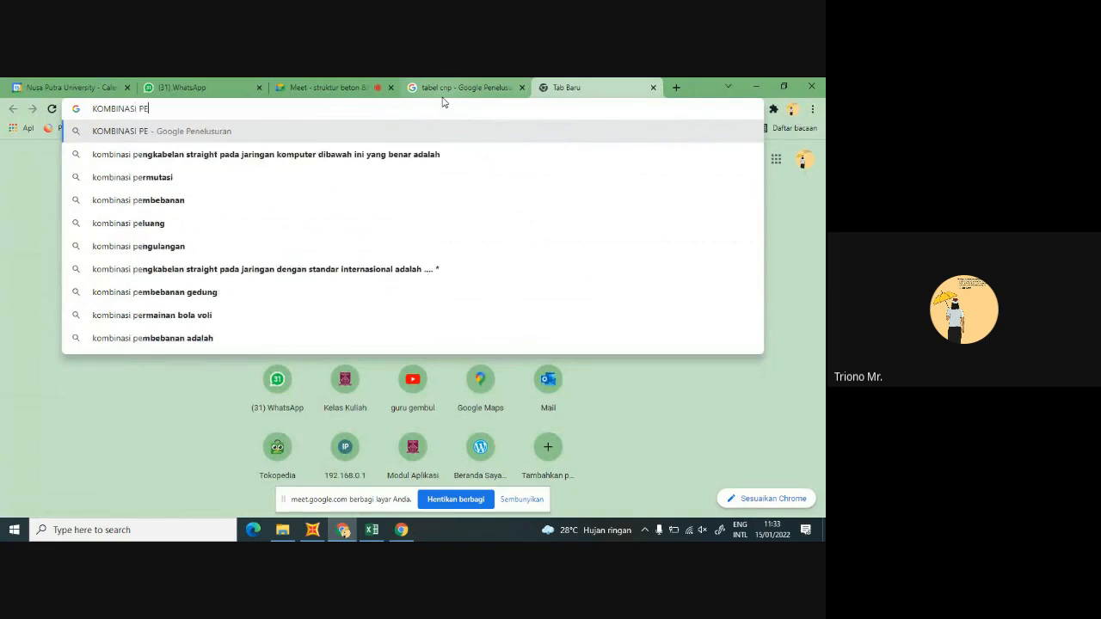
{"action": "type", "text": "MBEBANAN"}
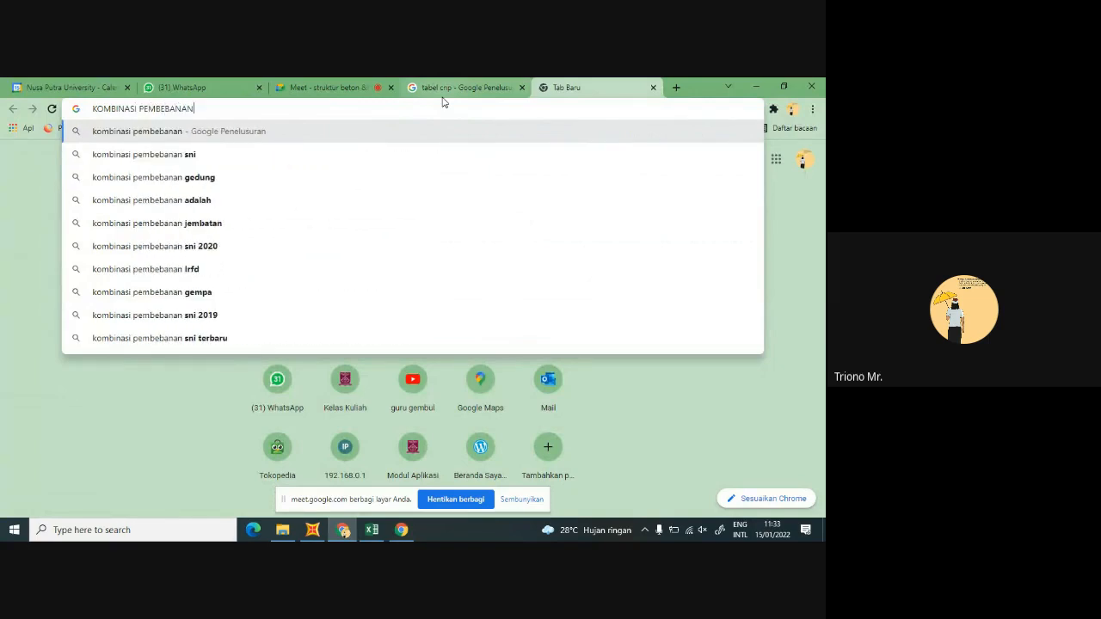
{"action": "key", "text": "Return"}
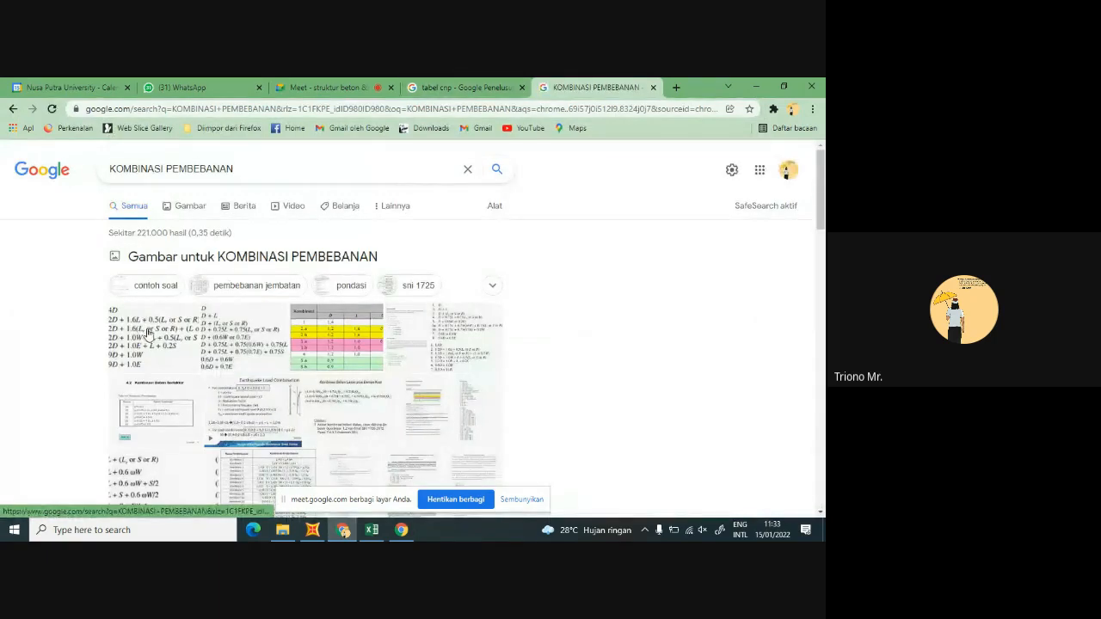
Browse the image results for load combination formulas and enlarge the SlidePlayer table "4.2 Kombinasi Beban Berfaktor"
{"action": "scroll", "coordinate": [190, 359], "scroll_direction": "down", "scroll_amount": 1}
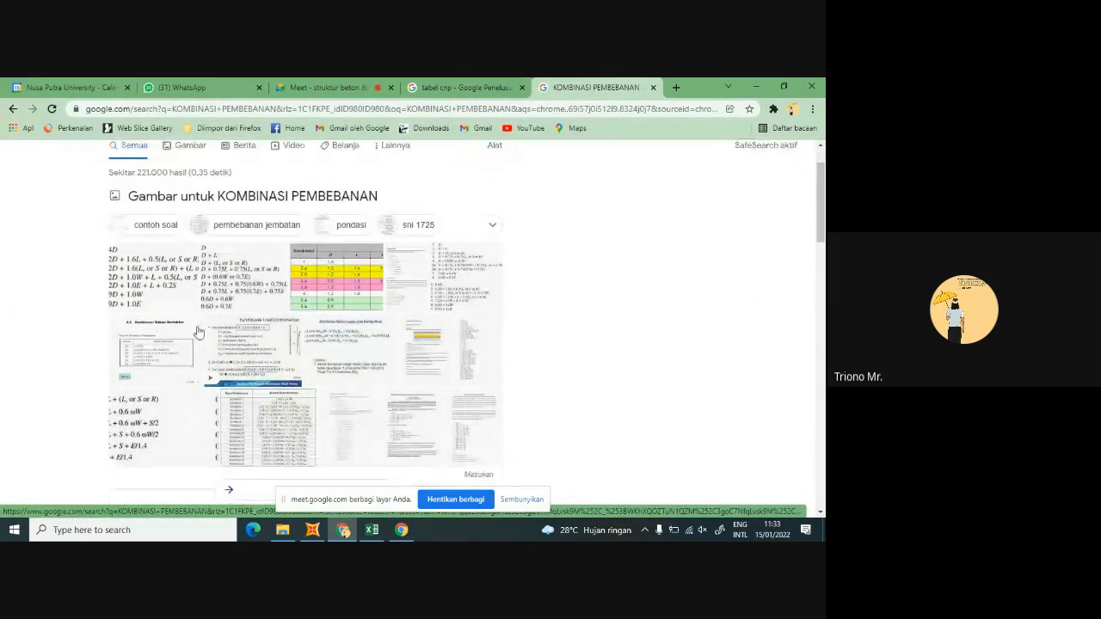
{"action": "left_click", "coordinate": [244, 271]}
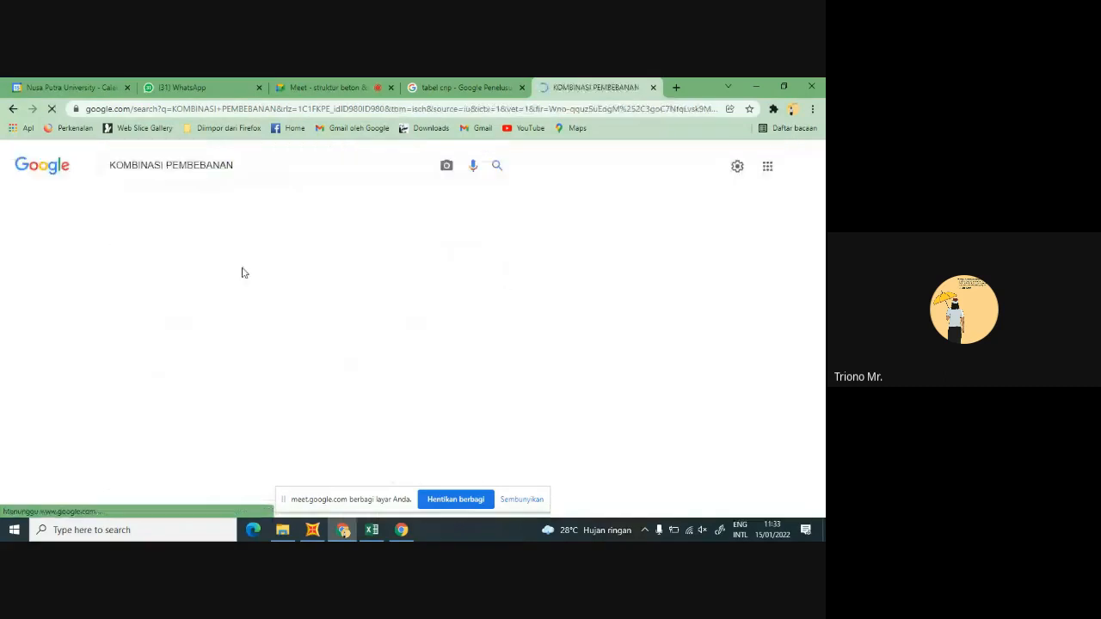
{"action": "left_click", "coordinate": [241, 273]}
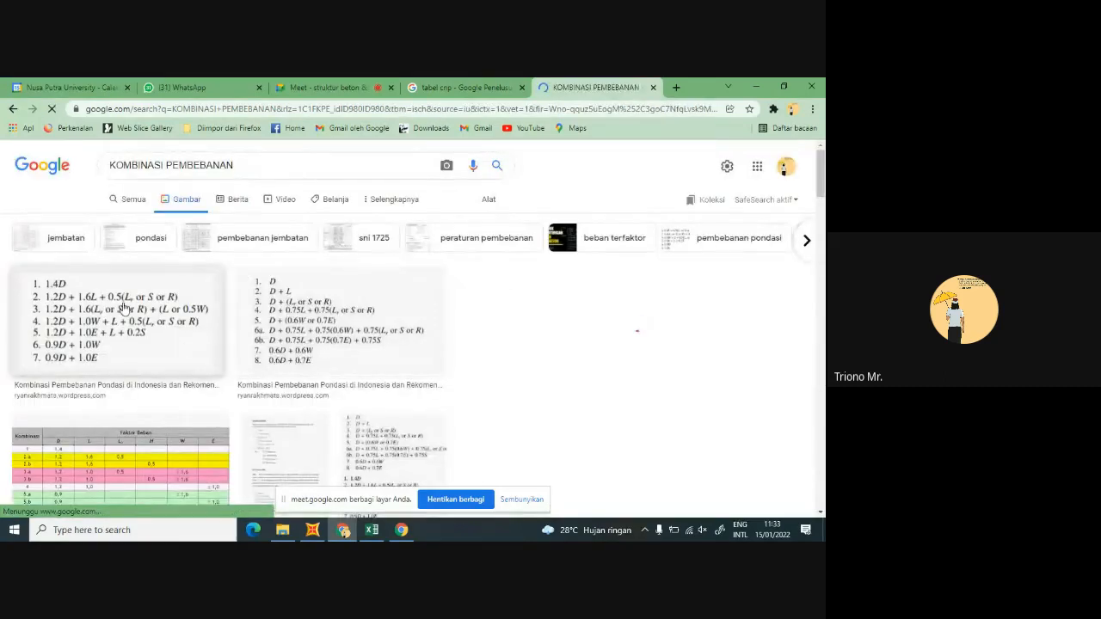
{"action": "left_click", "coordinate": [123, 308]}
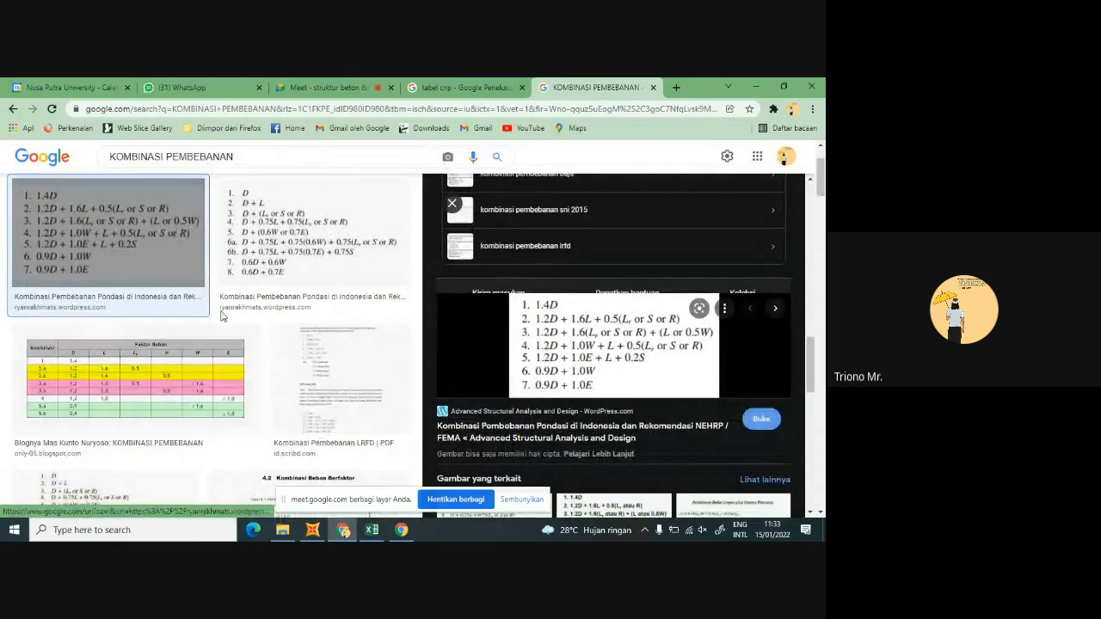
{"action": "scroll", "coordinate": [279, 271], "scroll_direction": "down", "scroll_amount": 2}
{"action": "scroll", "coordinate": [279, 271], "scroll_direction": "down", "scroll_amount": 2}
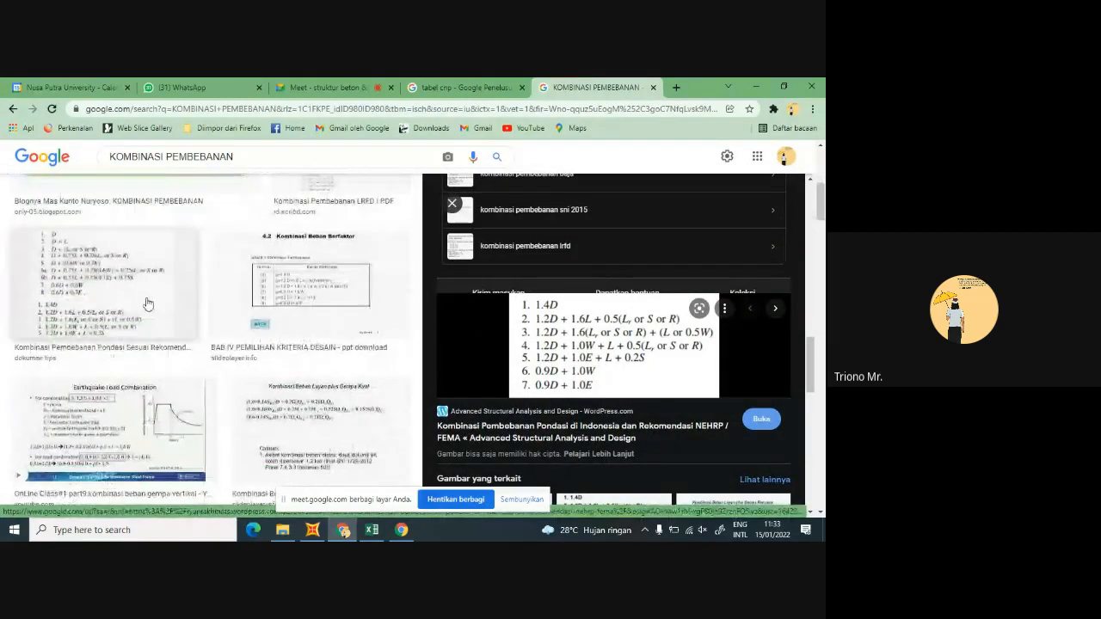
{"action": "left_click", "coordinate": [348, 300]}
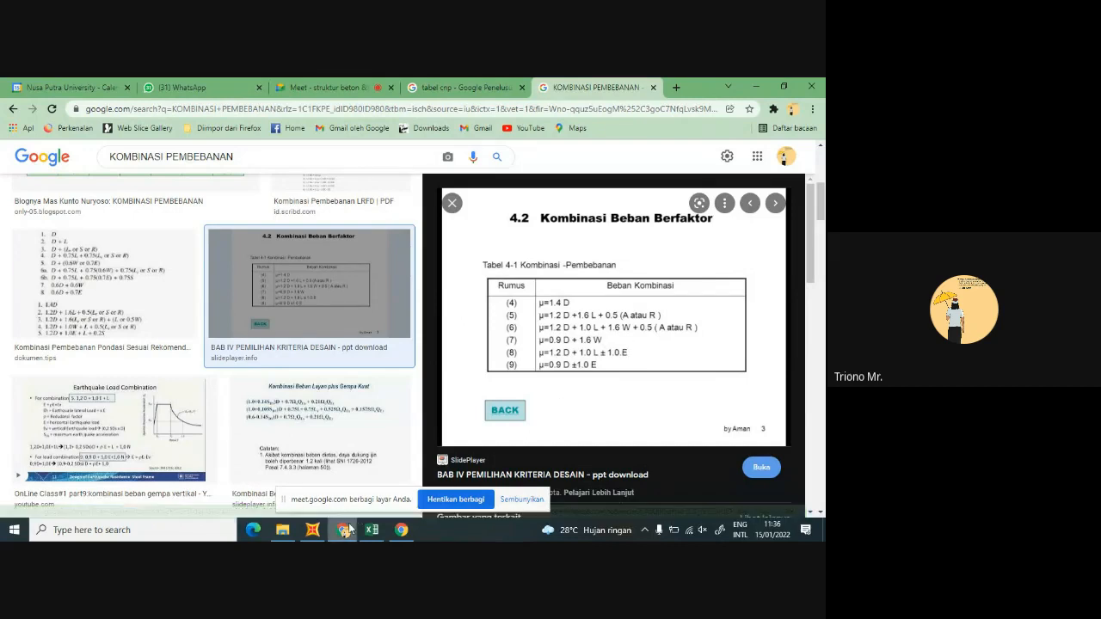
Switch to SAP2000 and create load combination COMB1 as a linear add of the DEAD load case with scale factor 1,4
{"action": "left_click", "coordinate": [312, 531]}
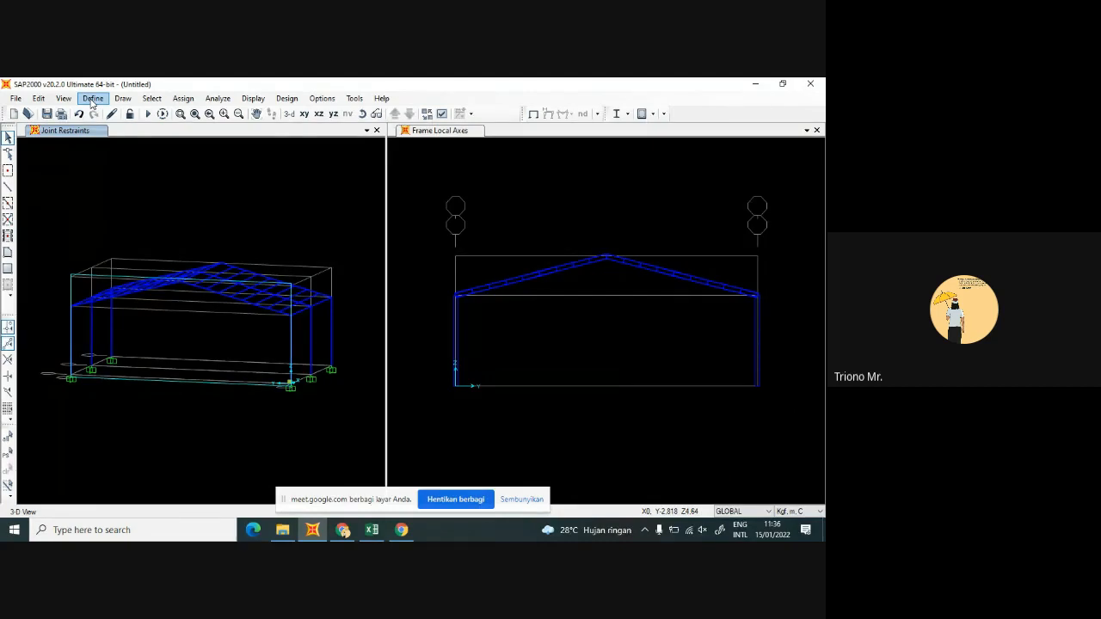
{"action": "left_click", "coordinate": [100, 102]}
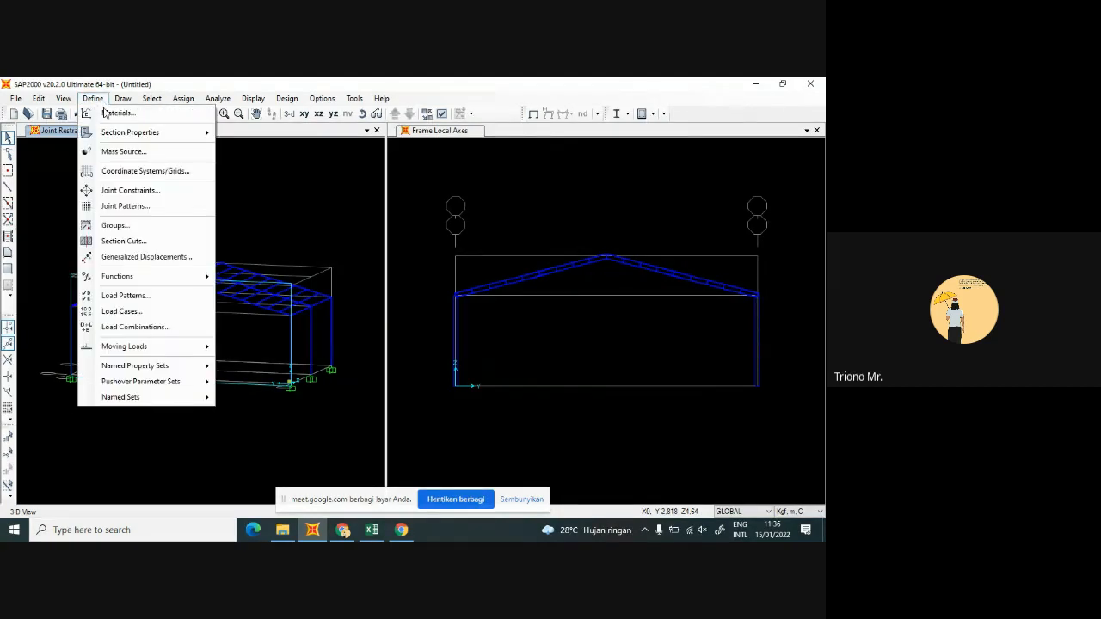
{"action": "left_click", "coordinate": [160, 327]}
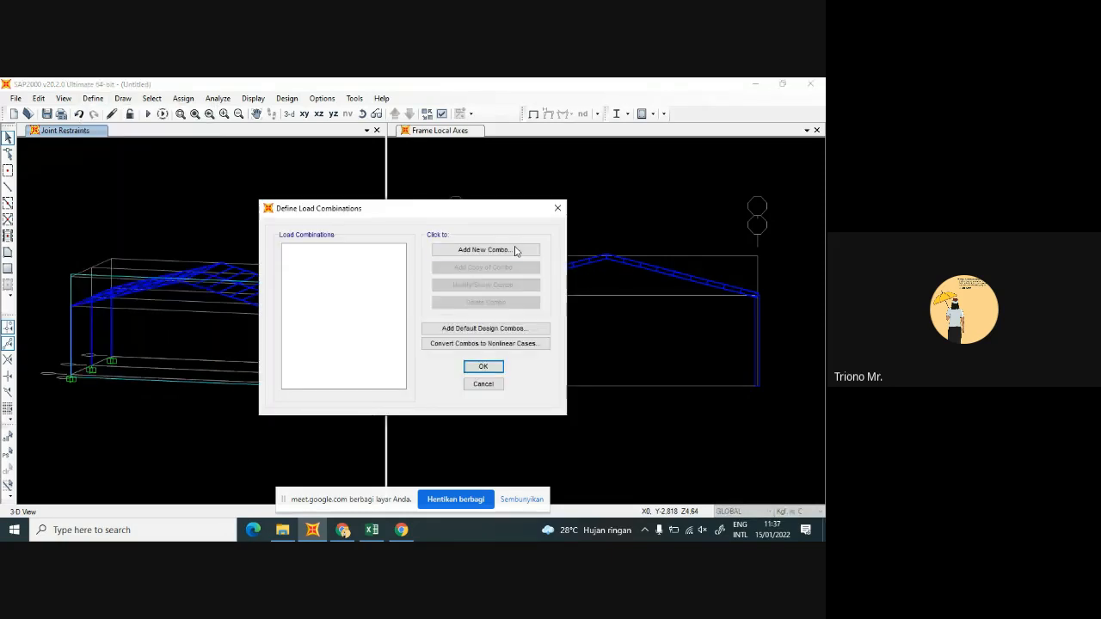
{"action": "left_click", "coordinate": [515, 250]}
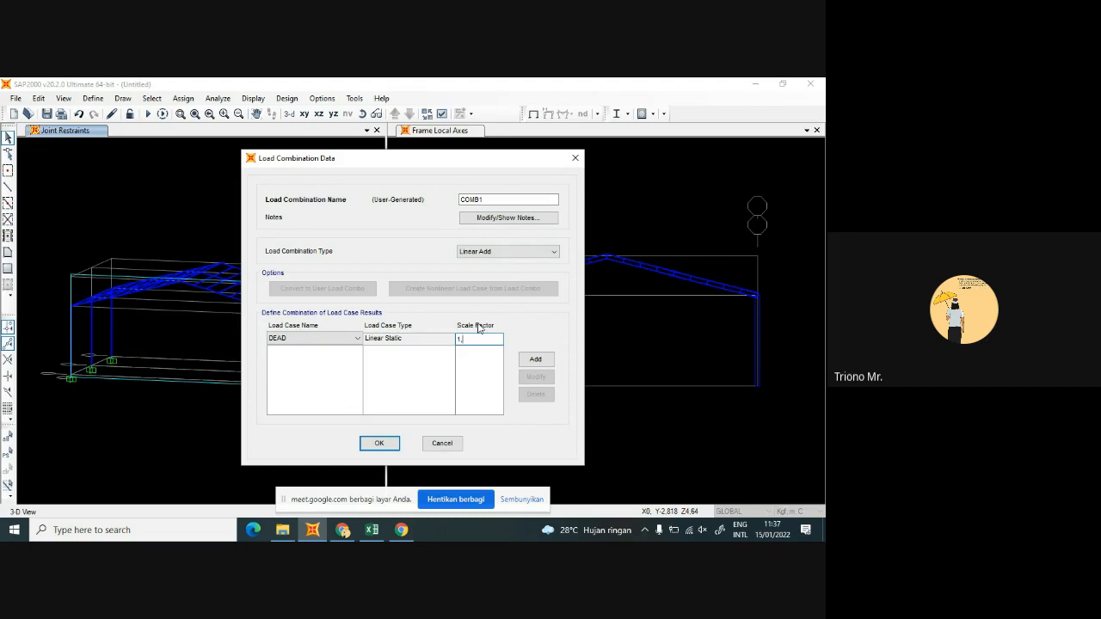
{"action": "type", "text": "4"}
{"action": "left_click", "coordinate": [379, 444]}
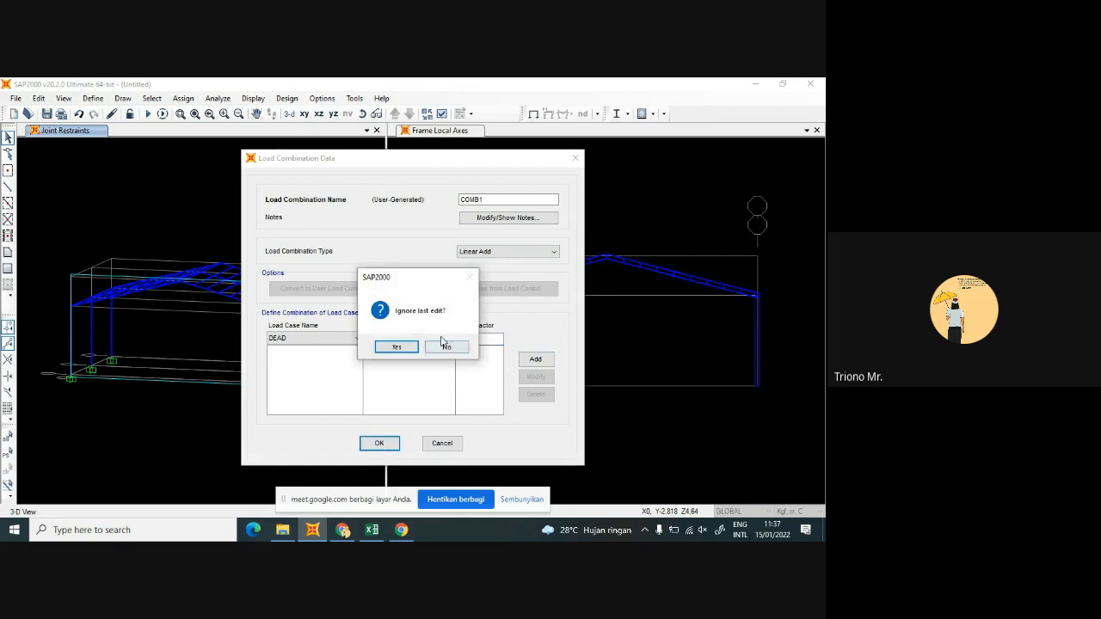
{"action": "left_click", "coordinate": [446, 346]}
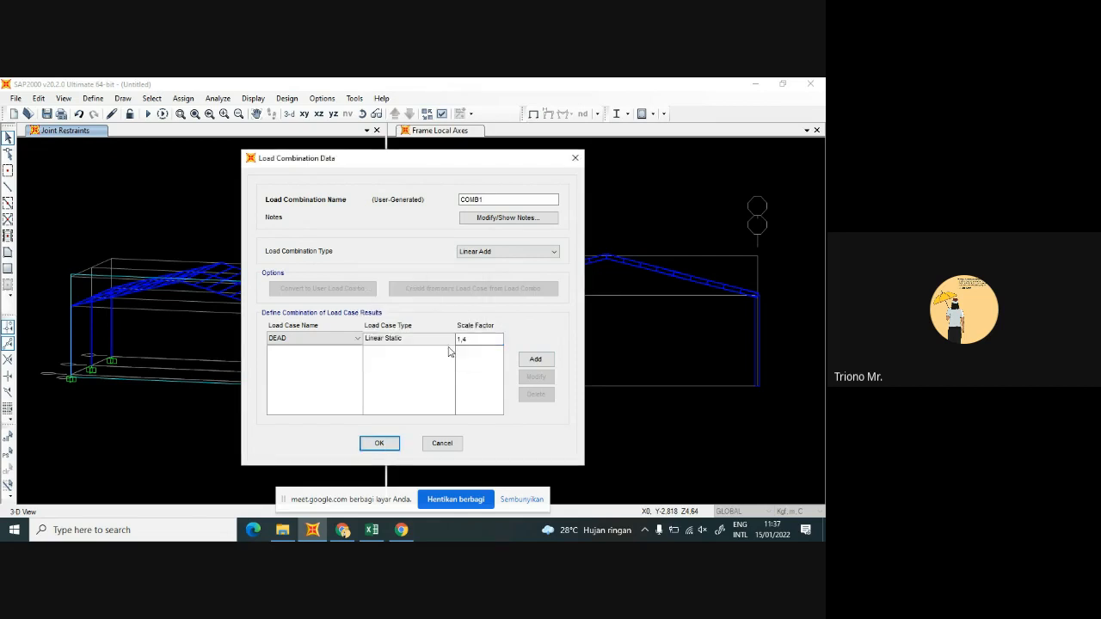
{"action": "left_click", "coordinate": [534, 360]}
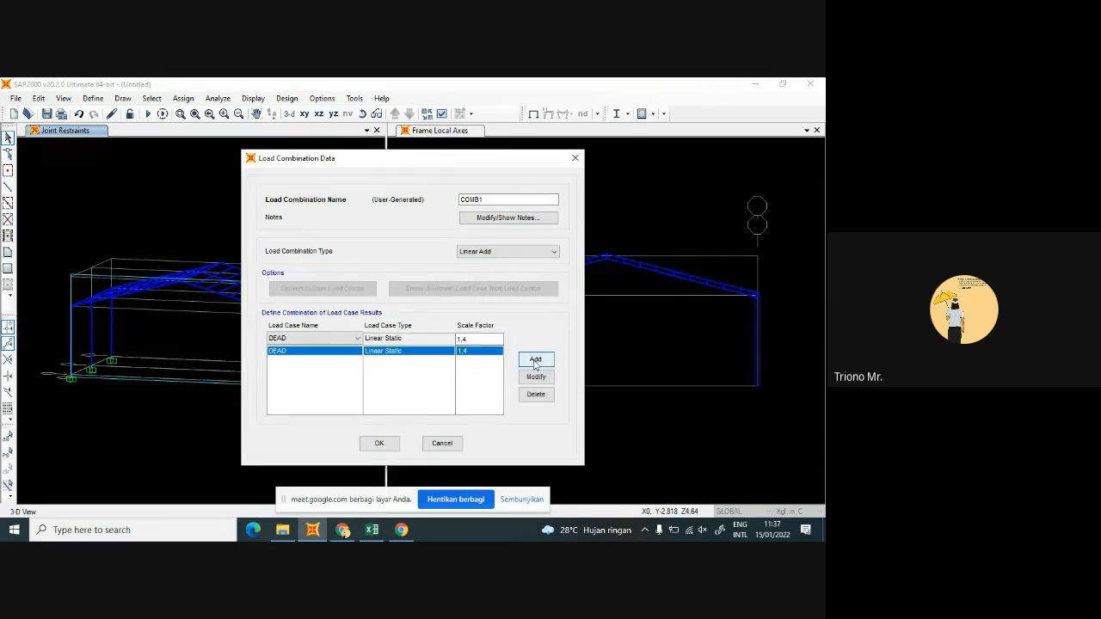
{"action": "left_click", "coordinate": [378, 443]}
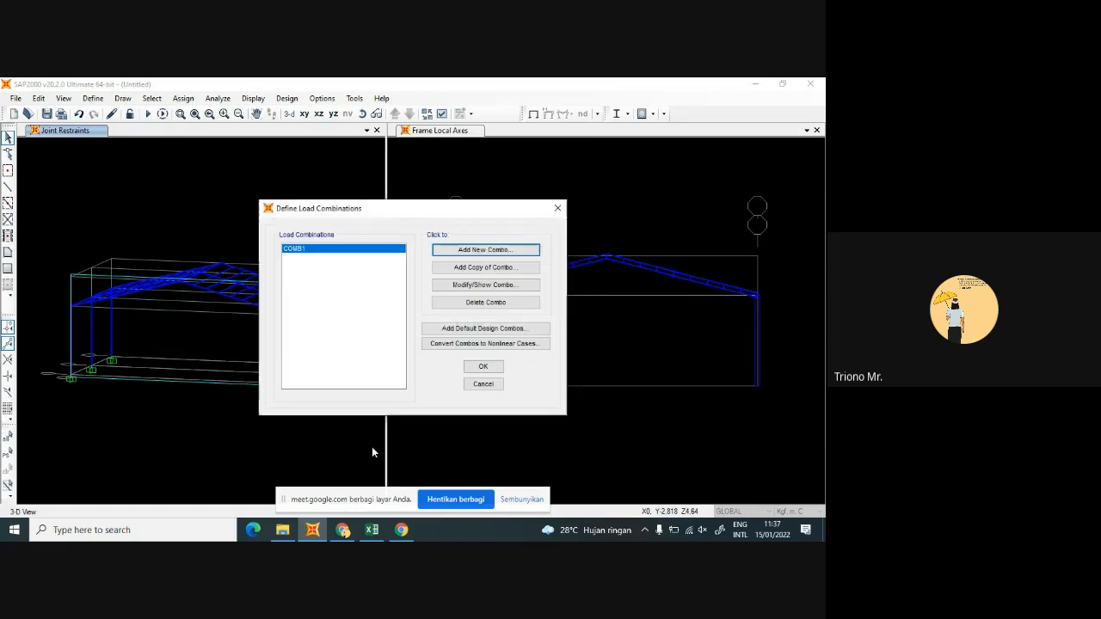
Start a second load combination, COMB2, and add the DEAD load case with scale factor 1,2
{"action": "left_click", "coordinate": [497, 250]}
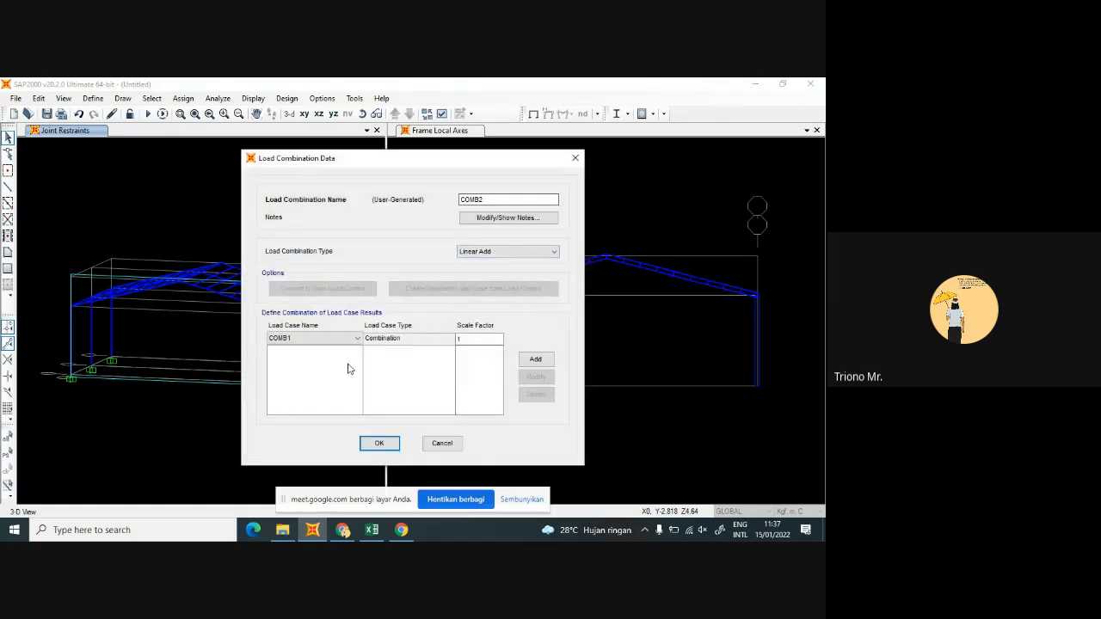
{"action": "left_click", "coordinate": [359, 339]}
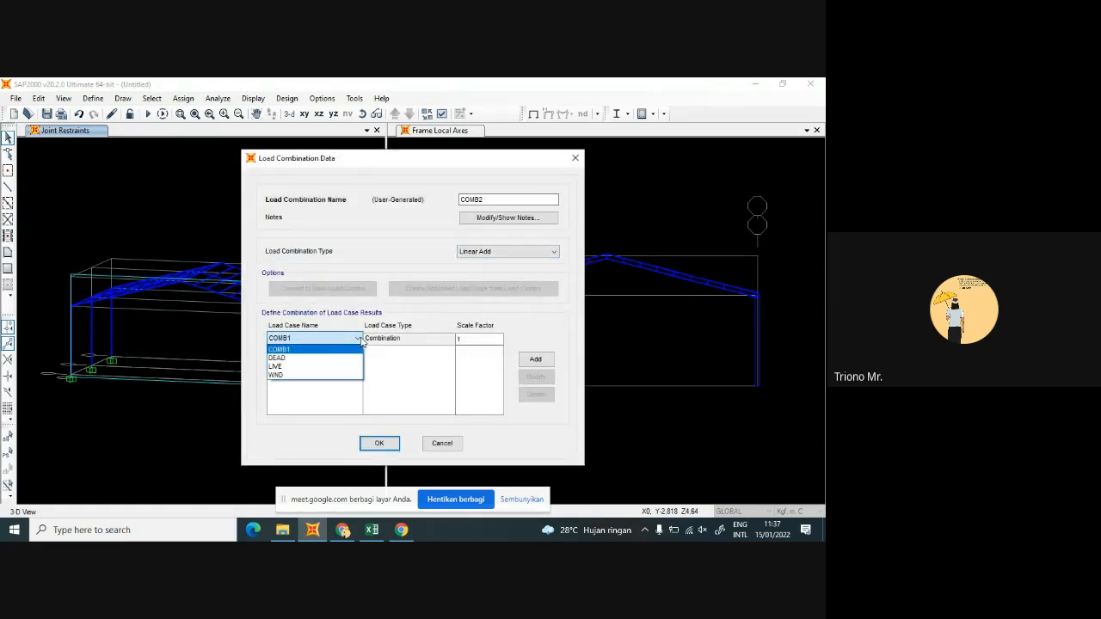
{"action": "left_click", "coordinate": [313, 358]}
{"action": "left_click", "coordinate": [485, 339]}
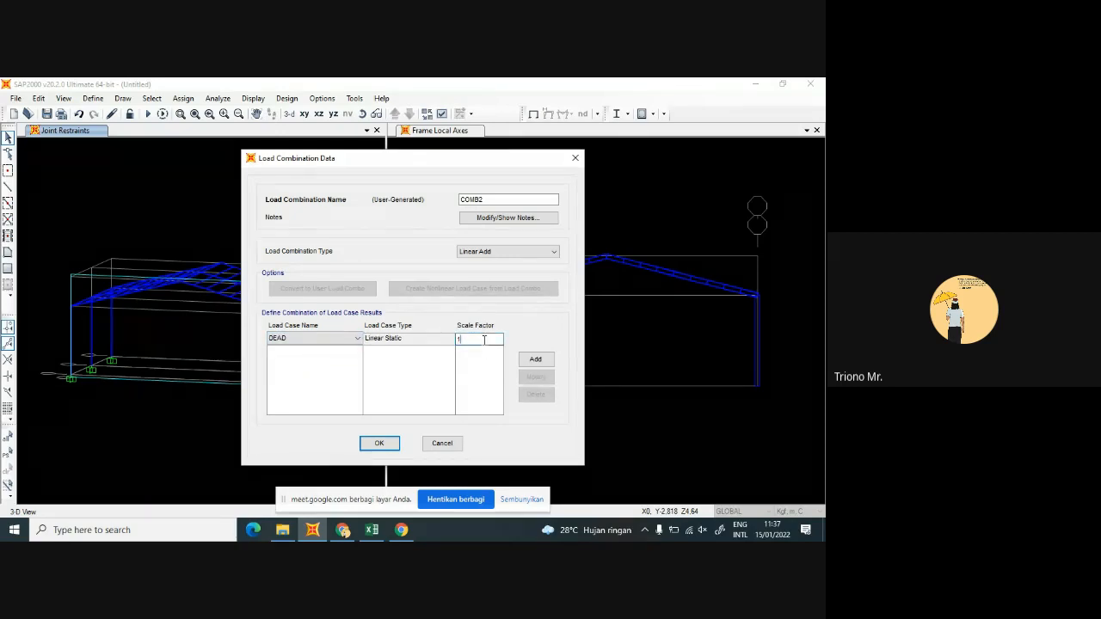
{"action": "type", "text": ",2"}
{"action": "left_click", "coordinate": [535, 359]}
{"action": "left_click", "coordinate": [312, 339]}
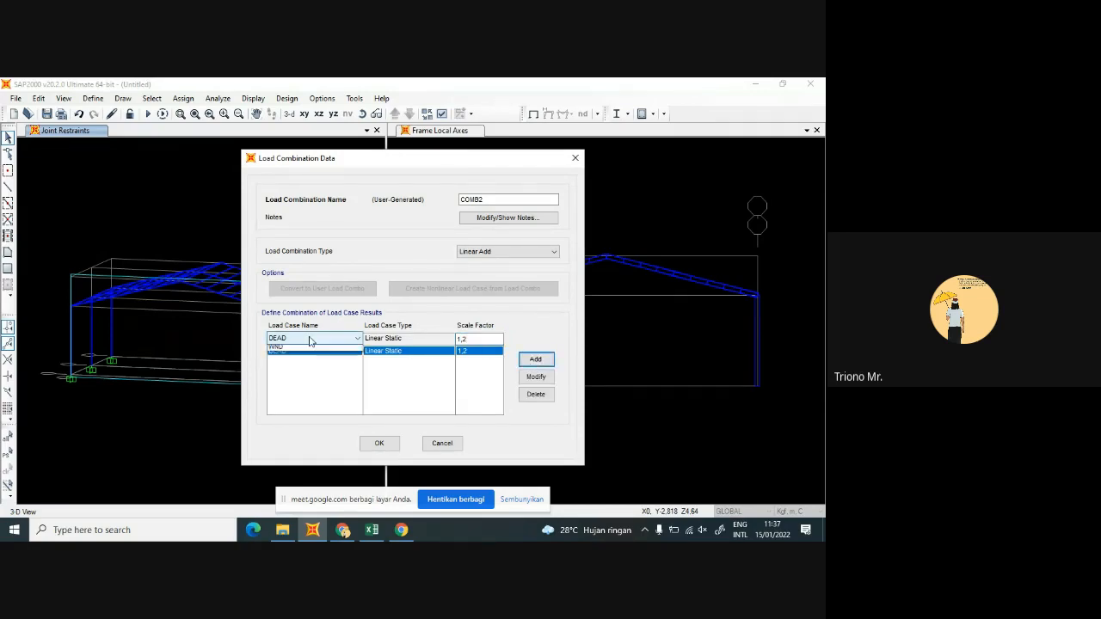
{"action": "left_click", "coordinate": [306, 368]}
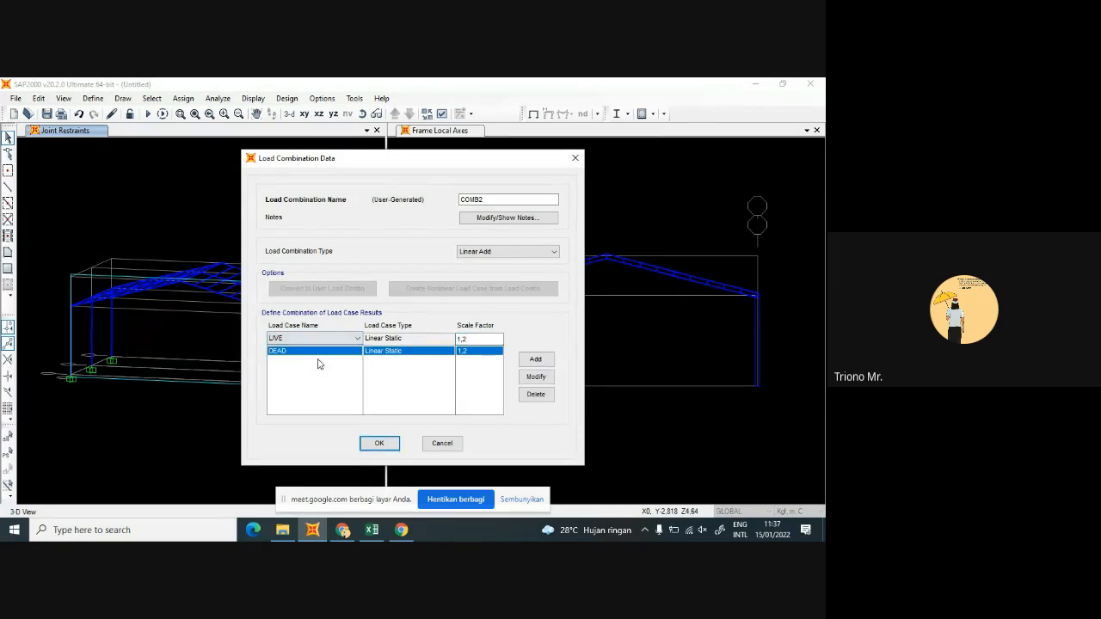
{"action": "left_click", "coordinate": [468, 341]}
{"action": "type", "text": "6"}
{"action": "left_click", "coordinate": [335, 370]}
{"action": "left_click", "coordinate": [359, 339]}
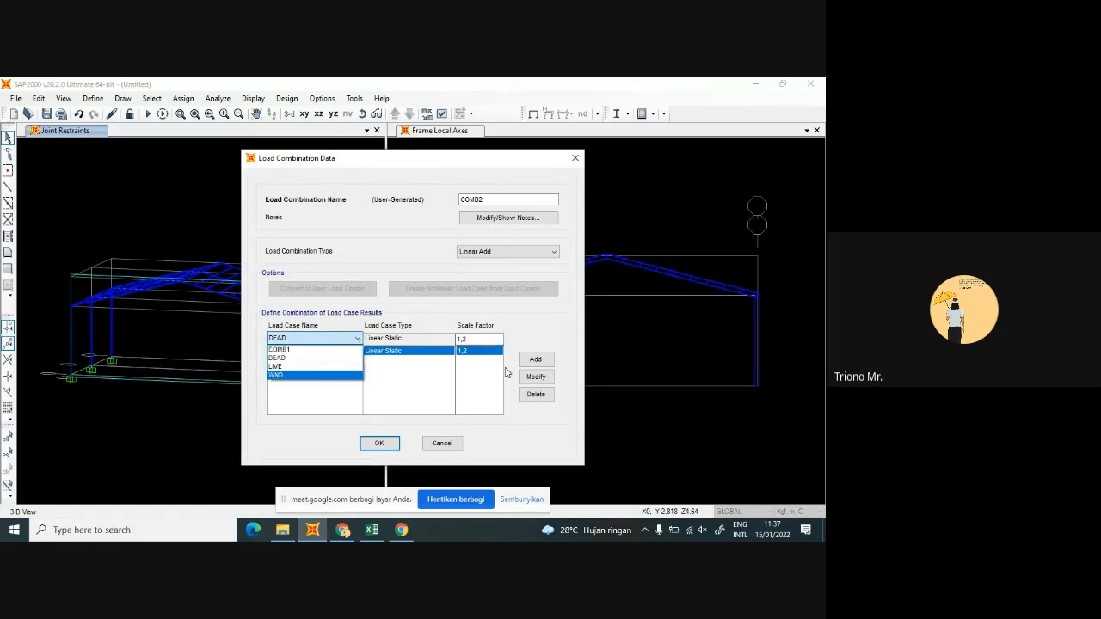
{"action": "left_click", "coordinate": [485, 375]}
Add the LIVE load case to COMB2 with scale factor 1,6
{"action": "left_click", "coordinate": [351, 339]}
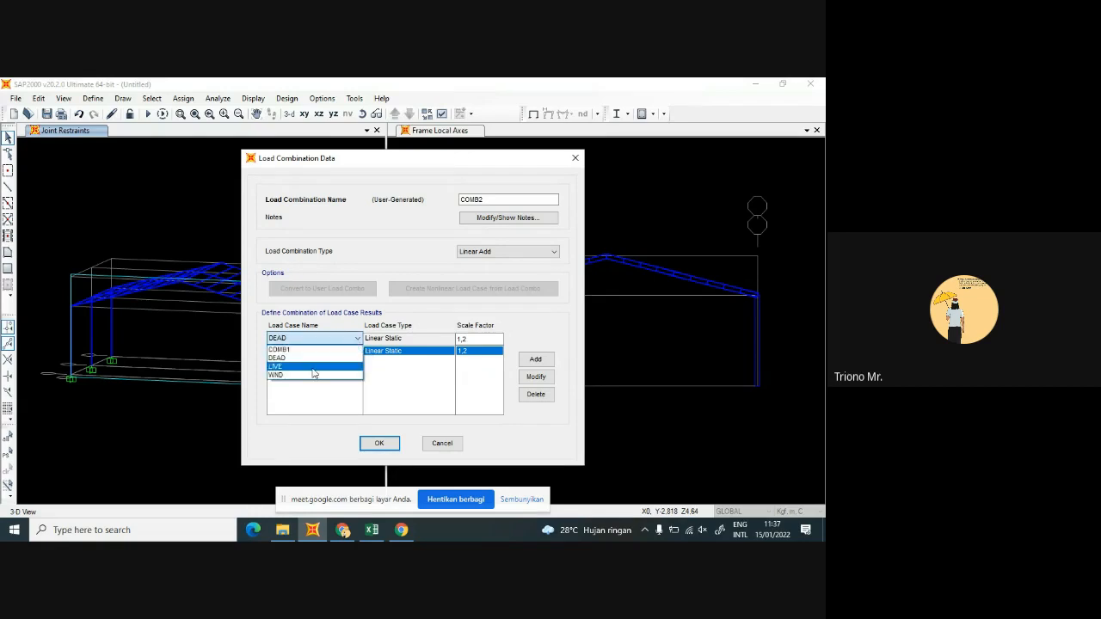
{"action": "left_click", "coordinate": [313, 367]}
{"action": "left_click", "coordinate": [481, 340]}
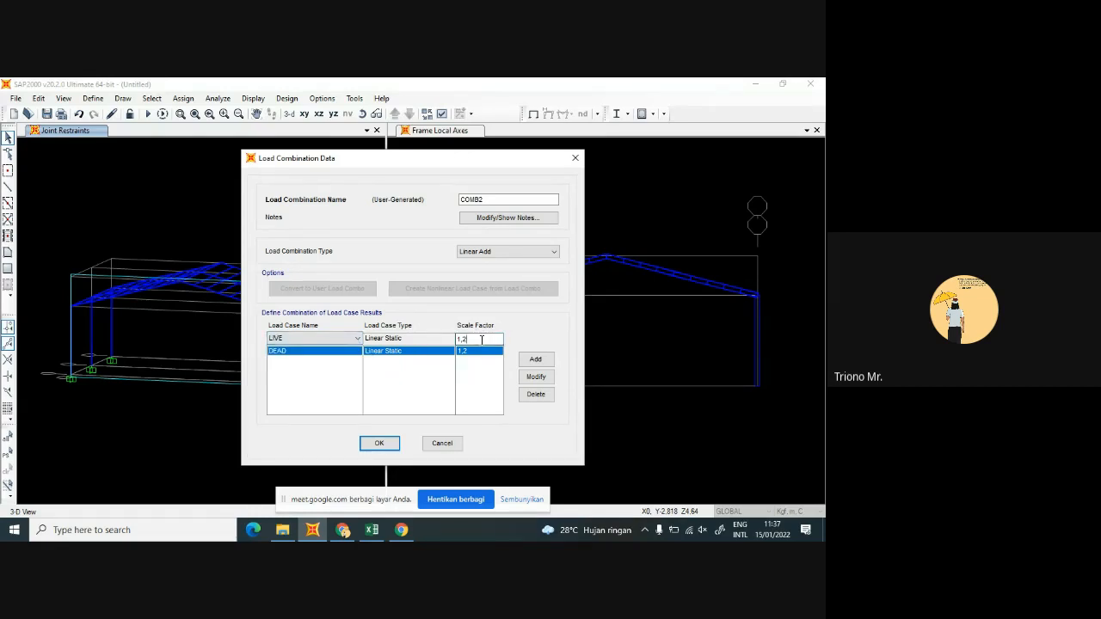
{"action": "key", "text": "BackSpace"}
{"action": "type", "text": "6"}
{"action": "left_click", "coordinate": [534, 358]}
Add the WND load case to COMB2 with scale factor 0,5 and accept the load combination definitions
{"action": "left_click", "coordinate": [314, 338]}
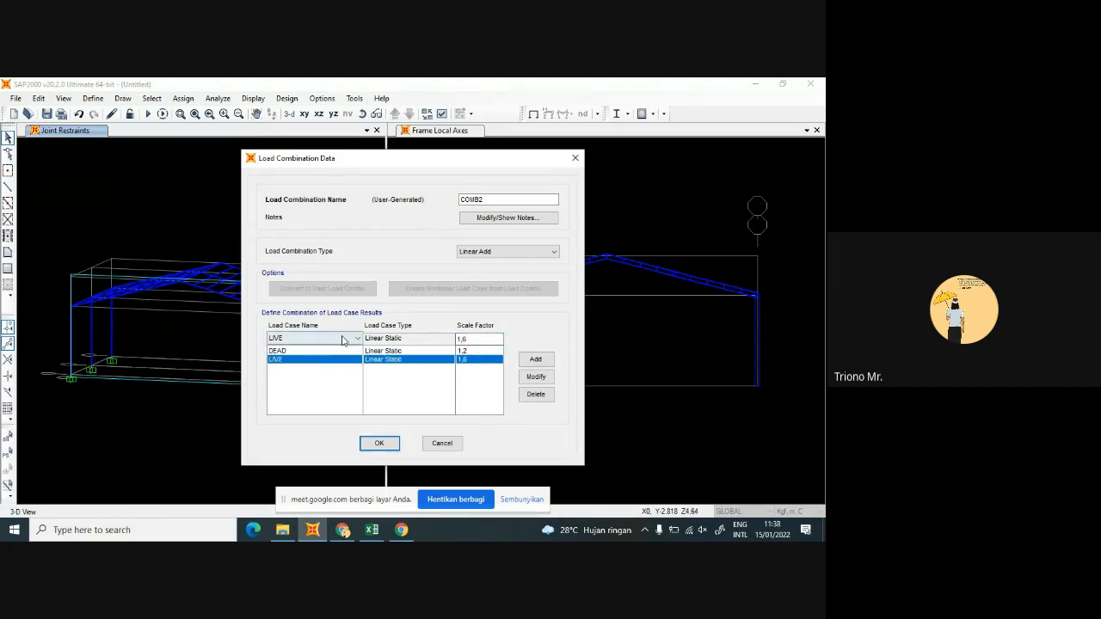
{"action": "left_click", "coordinate": [305, 375]}
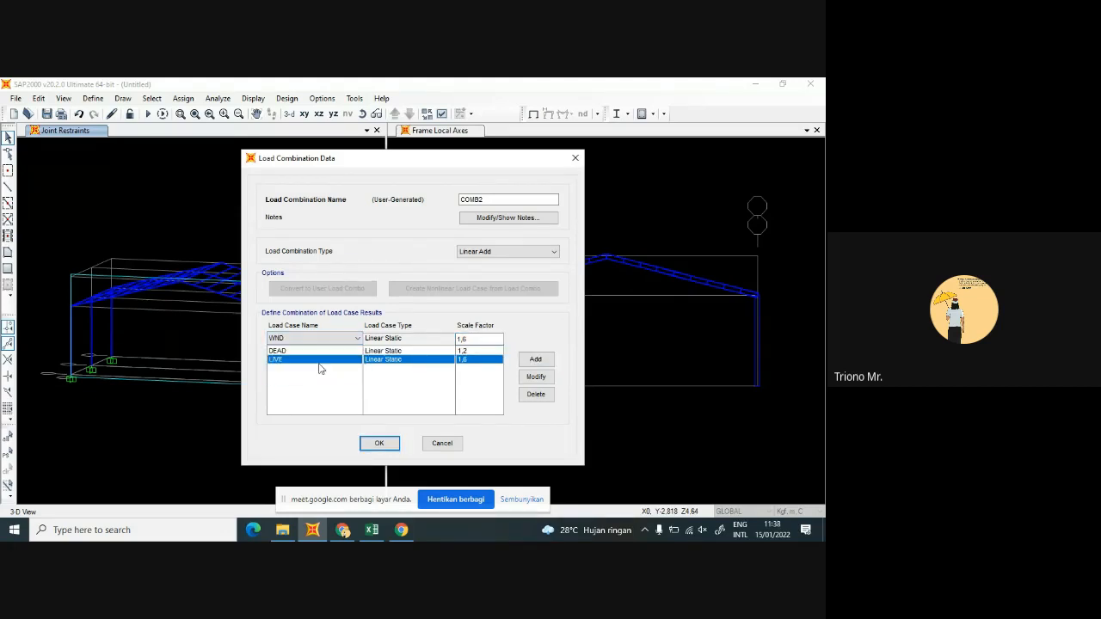
{"action": "left_click", "coordinate": [473, 341]}
{"action": "key", "text": "BackSpace"}
{"action": "key", "text": "BackSpace"}
{"action": "key", "text": "BackSpace"}
{"action": "type", "text": "0,5"}
{"action": "left_click", "coordinate": [535, 359]}
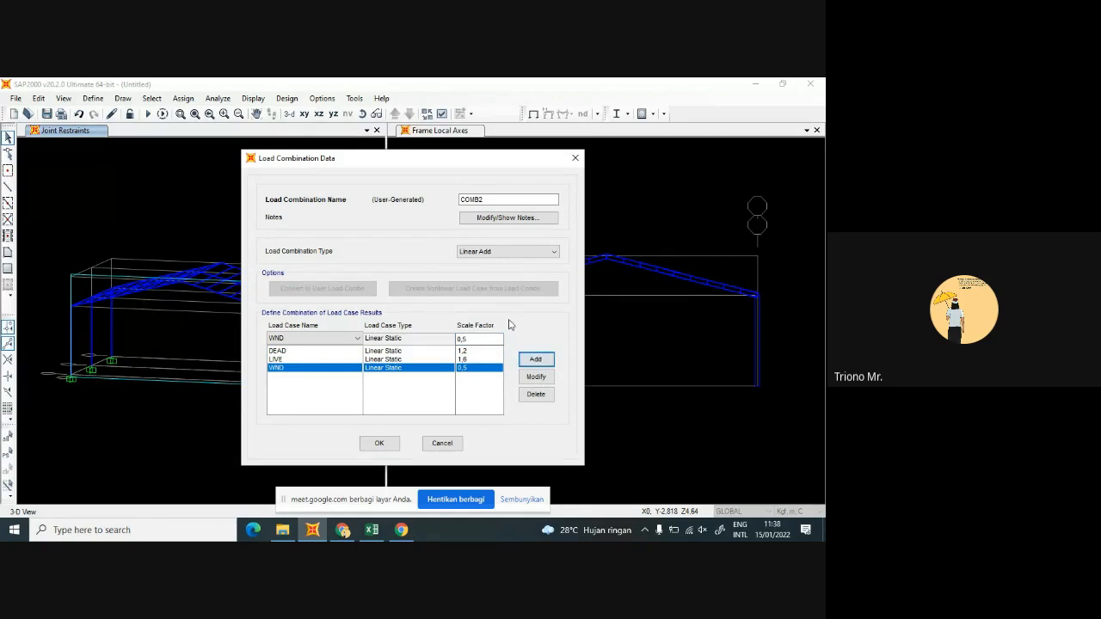
{"action": "left_click", "coordinate": [538, 361]}
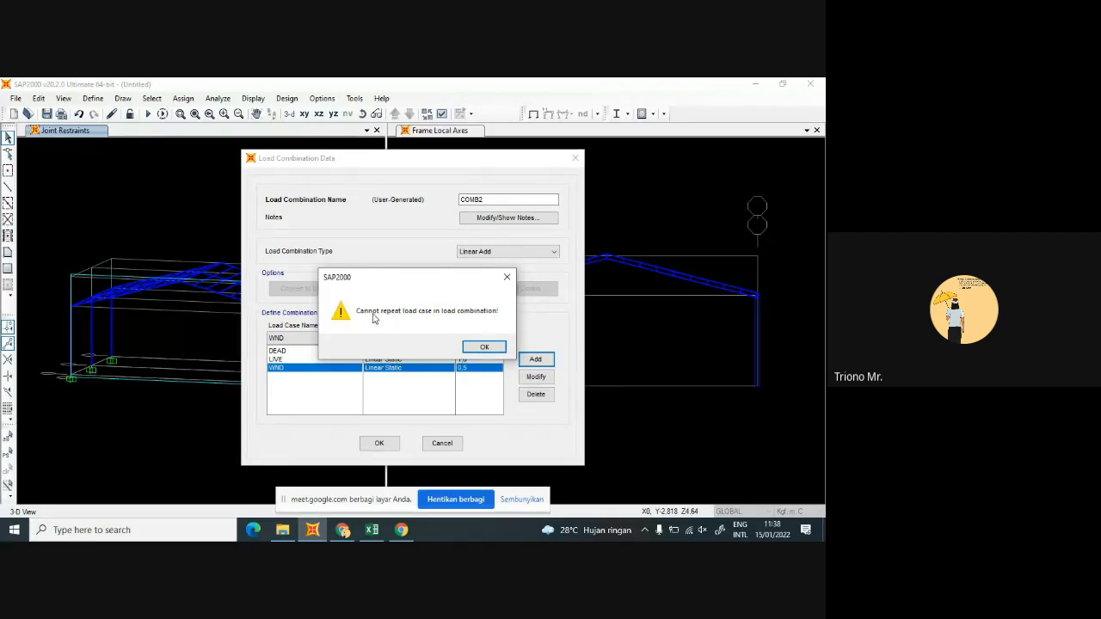
{"action": "left_click", "coordinate": [486, 347]}
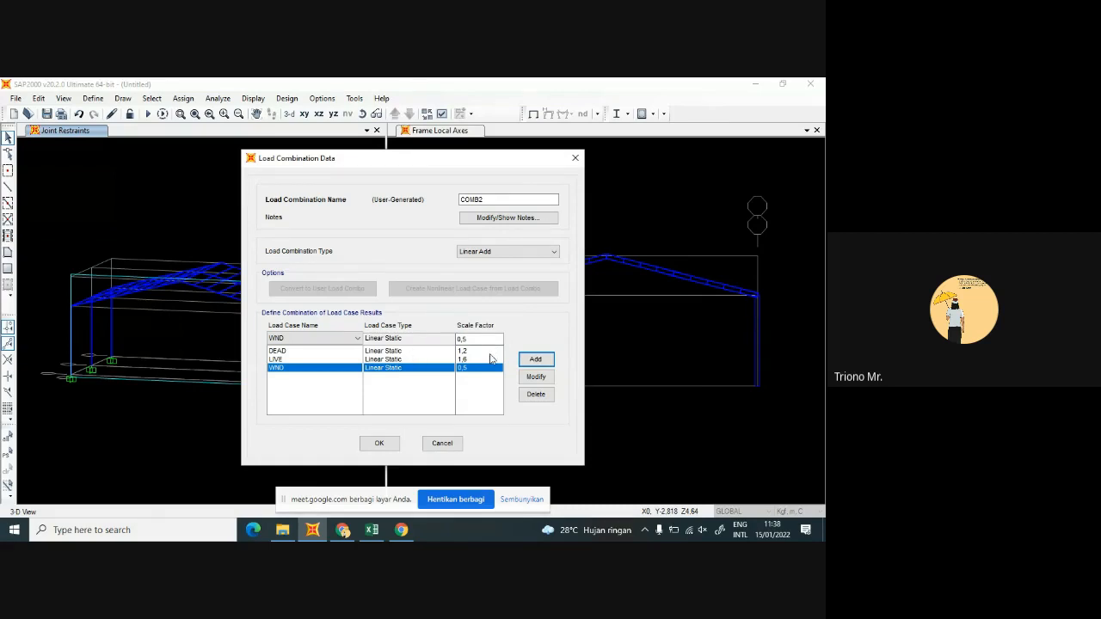
{"action": "left_click", "coordinate": [381, 442]}
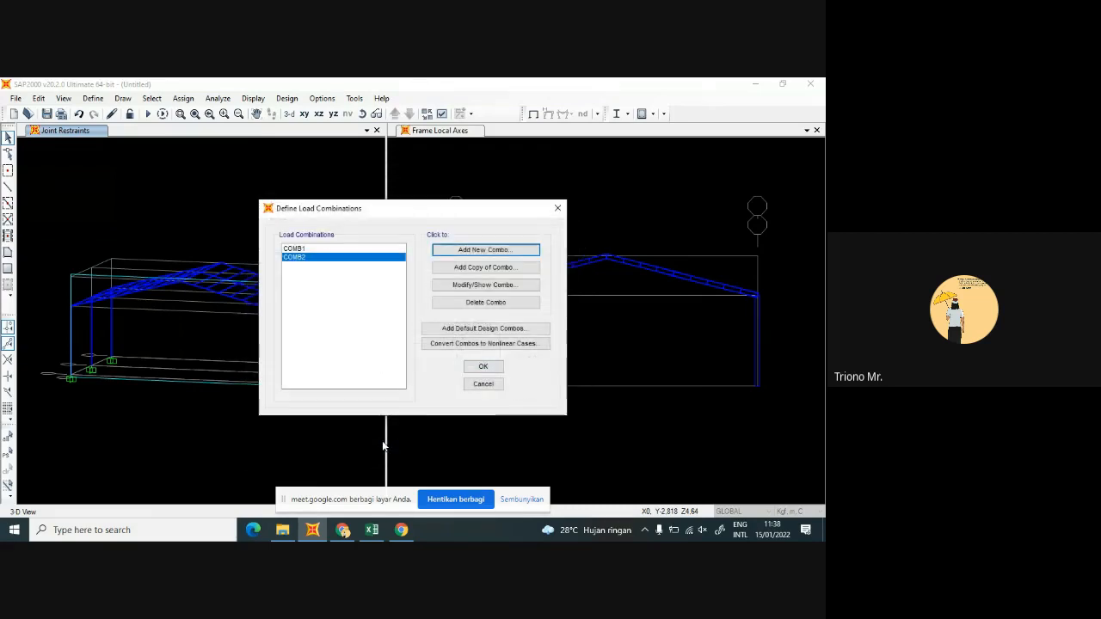
{"action": "left_click", "coordinate": [482, 366]}
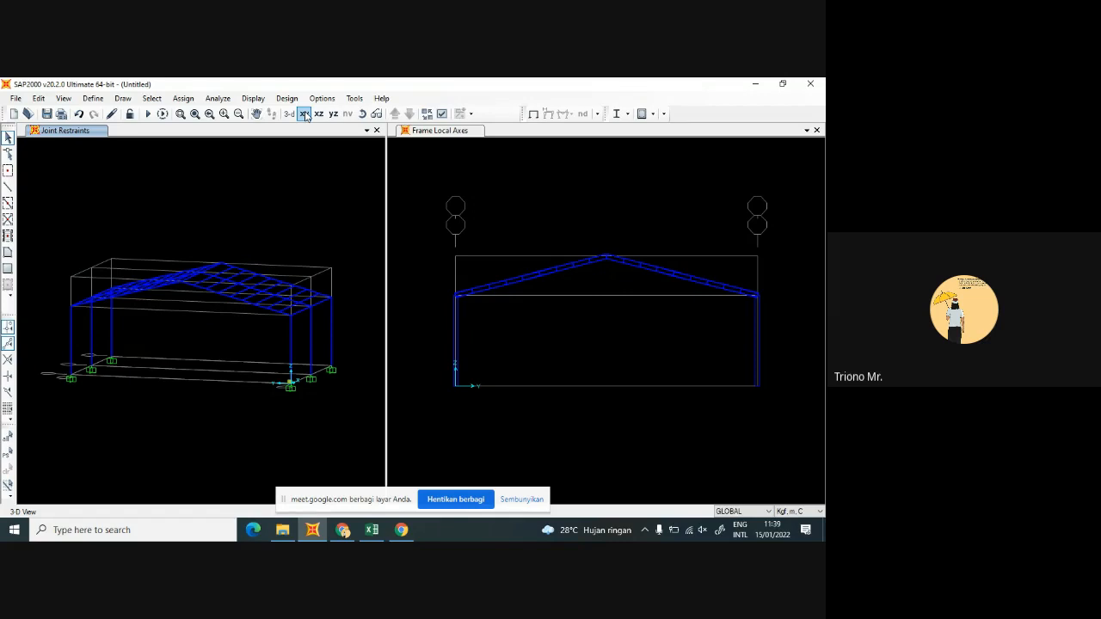
Select all the roof purlins and assign them a uniform distributed gravity load of 80 kgf/m in the DEAD load pattern
{"action": "left_click", "coordinate": [362, 113]}
{"action": "left_click_drag", "start_coordinate": [283, 227], "coordinate": [173, 333]}
{"action": "left_click_drag", "start_coordinate": [275, 267], "coordinate": [270, 307]}
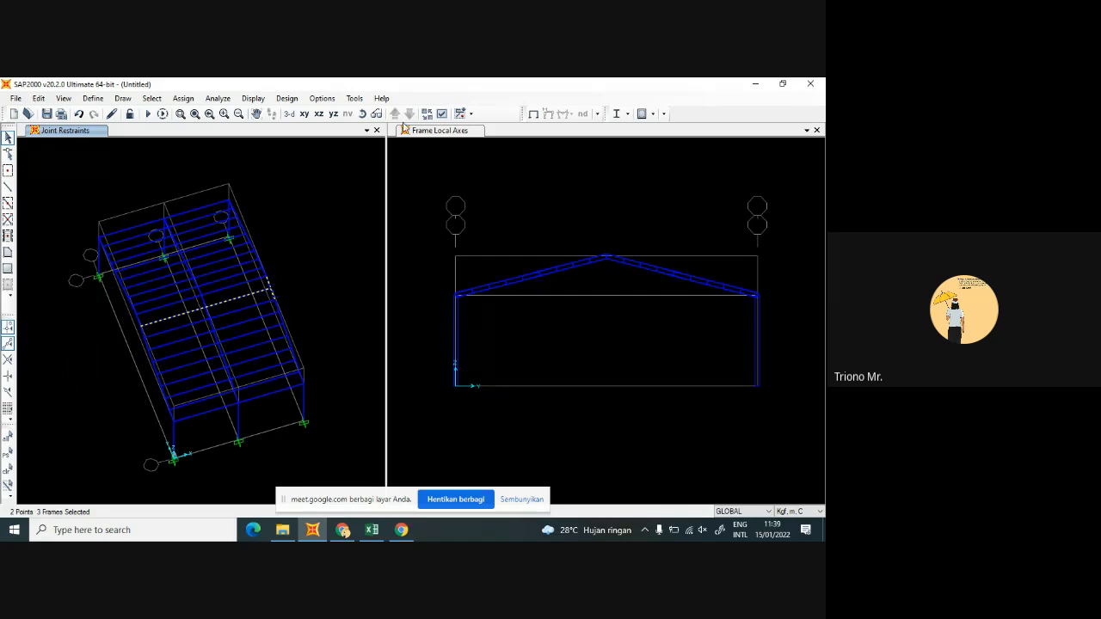
{"action": "left_click", "coordinate": [362, 113]}
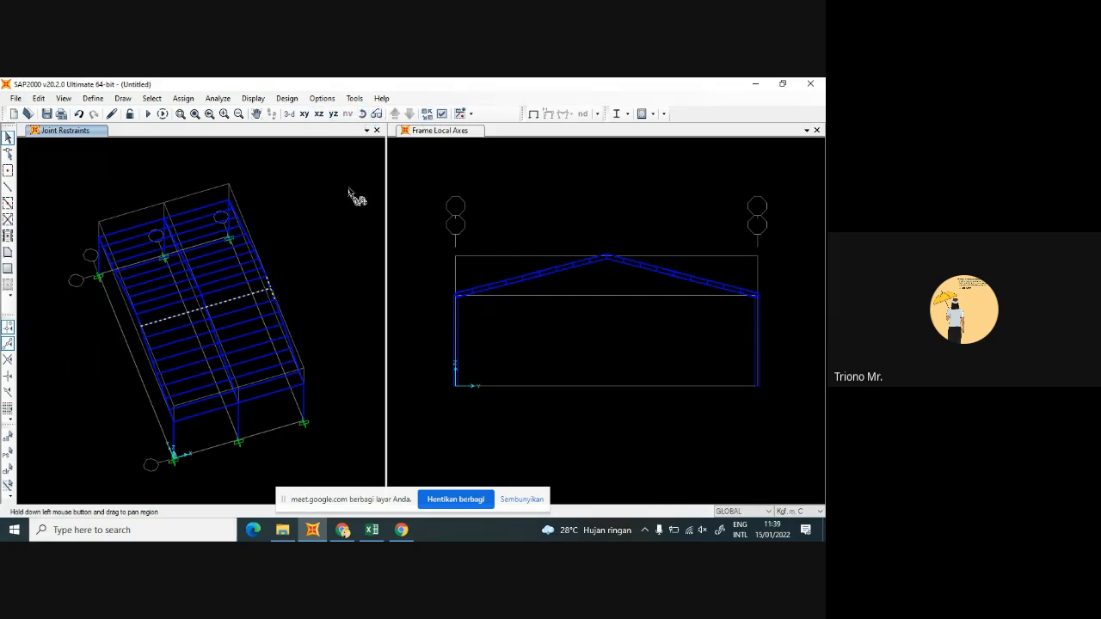
{"action": "left_click_drag", "start_coordinate": [356, 197], "coordinate": [312, 245]}
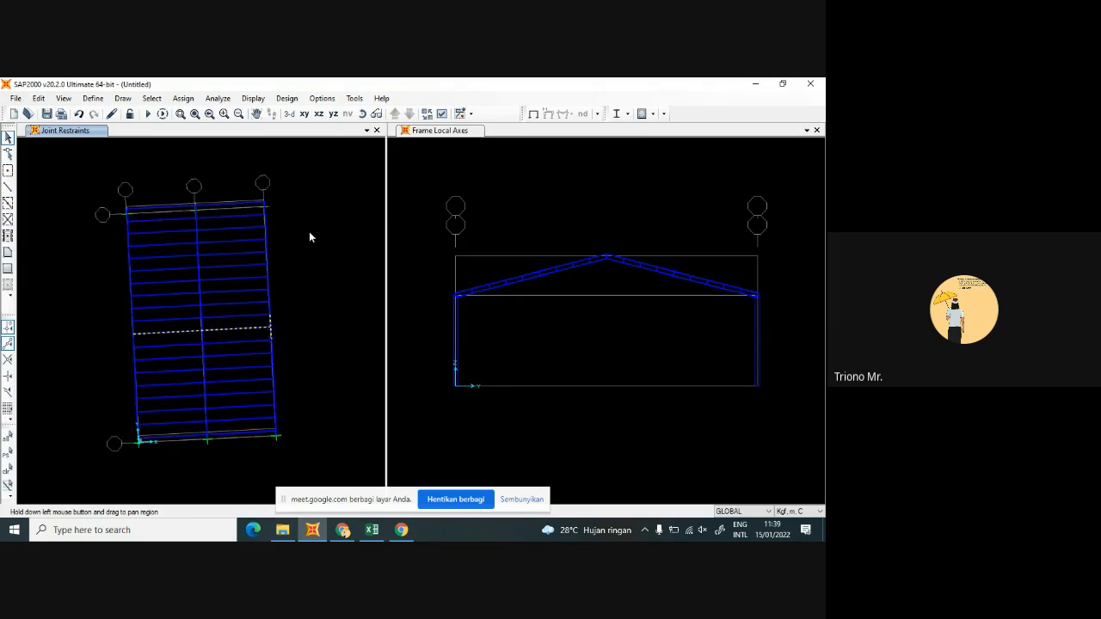
{"action": "left_click", "coordinate": [362, 119]}
{"action": "left_click_drag", "start_coordinate": [319, 224], "coordinate": [304, 226]}
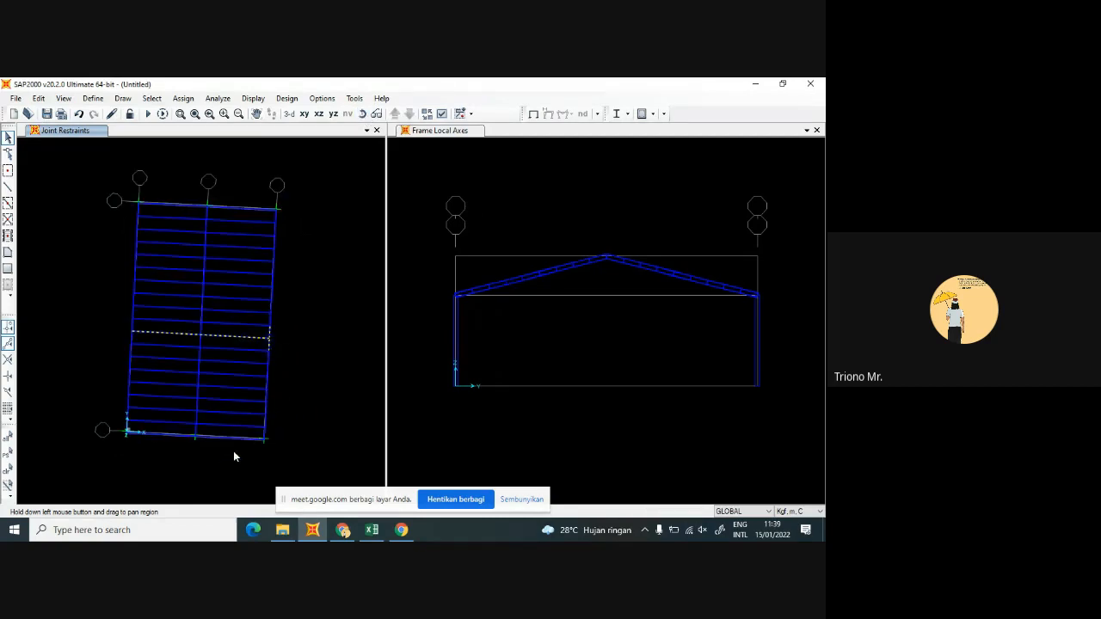
{"action": "left_click_drag", "start_coordinate": [233, 452], "coordinate": [234, 187]}
{"action": "left_click_drag", "start_coordinate": [173, 443], "coordinate": [160, 373]}
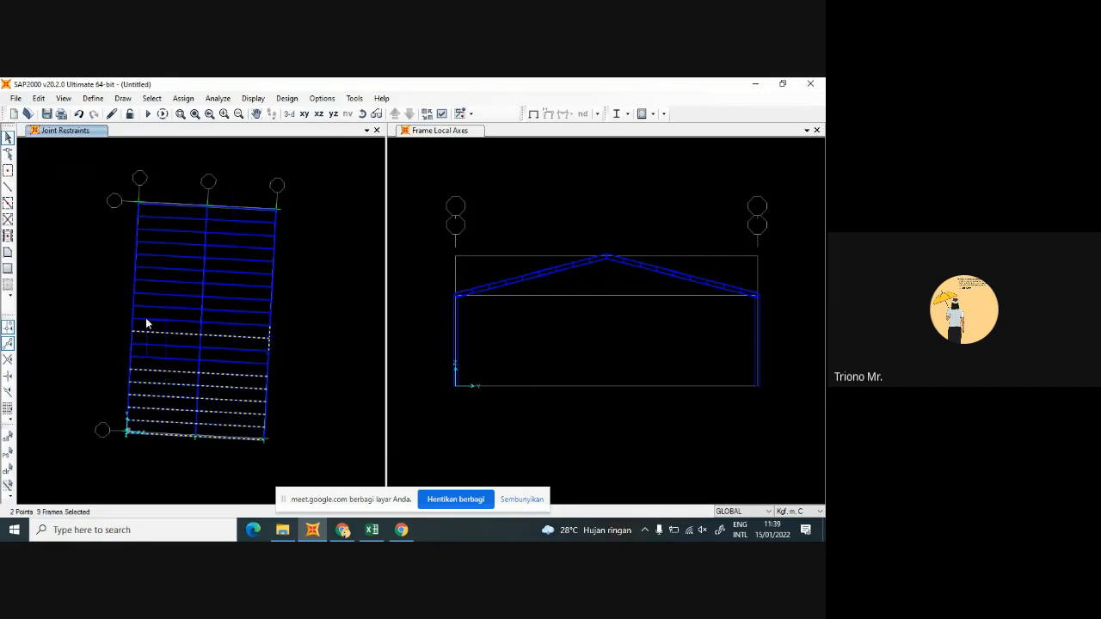
{"action": "left_click_drag", "start_coordinate": [163, 265], "coordinate": [154, 199]}
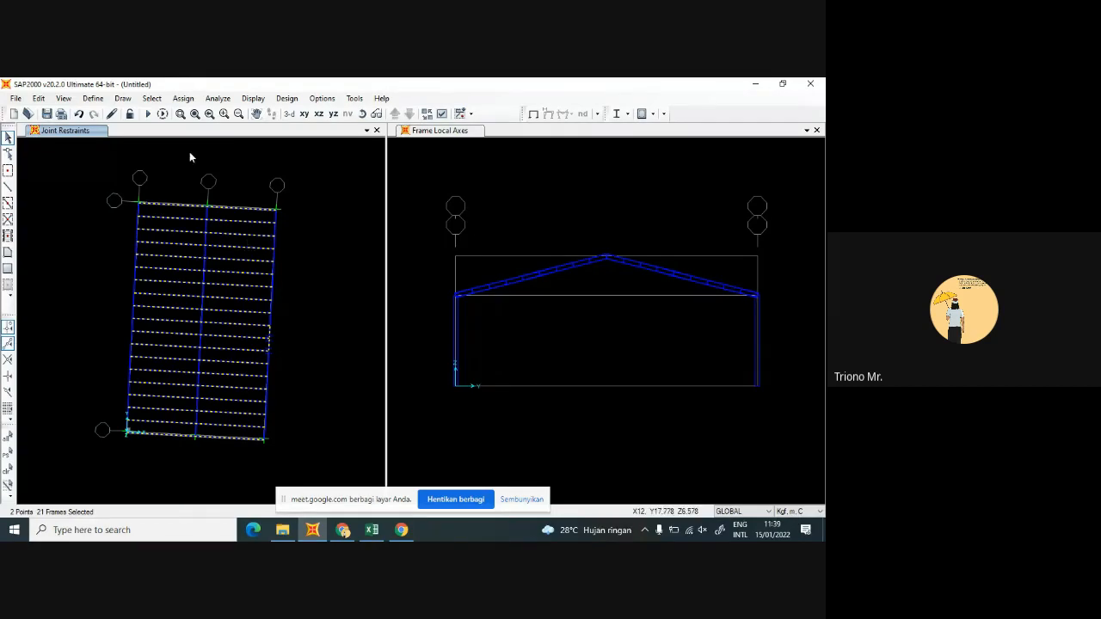
{"action": "left_click", "coordinate": [184, 99]}
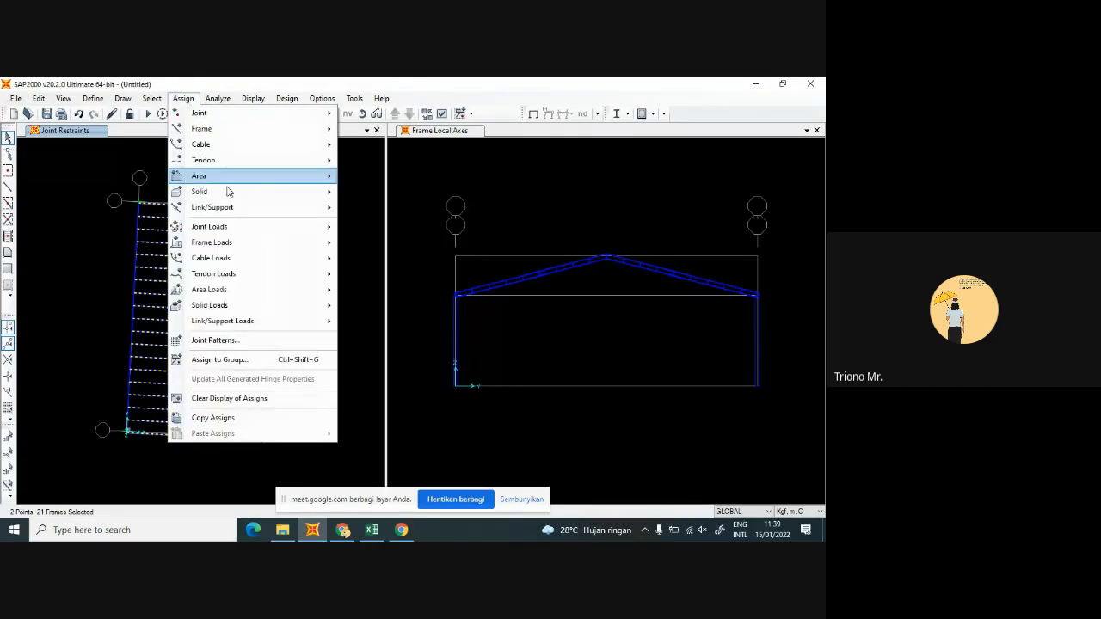
{"action": "mouse_move", "coordinate": [229, 247]}
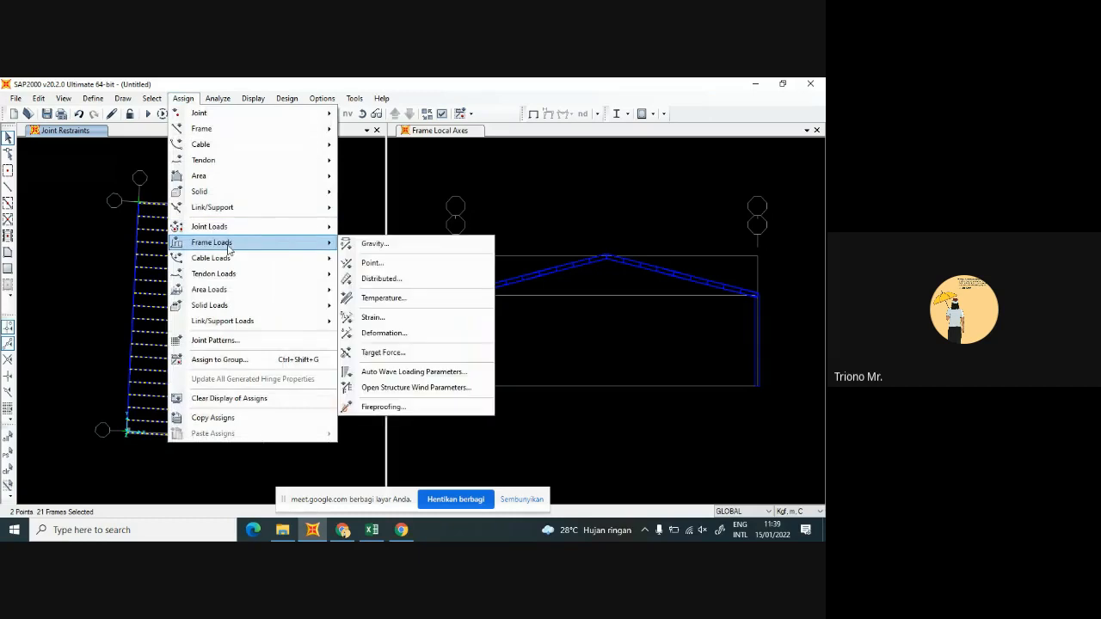
{"action": "left_click", "coordinate": [379, 279]}
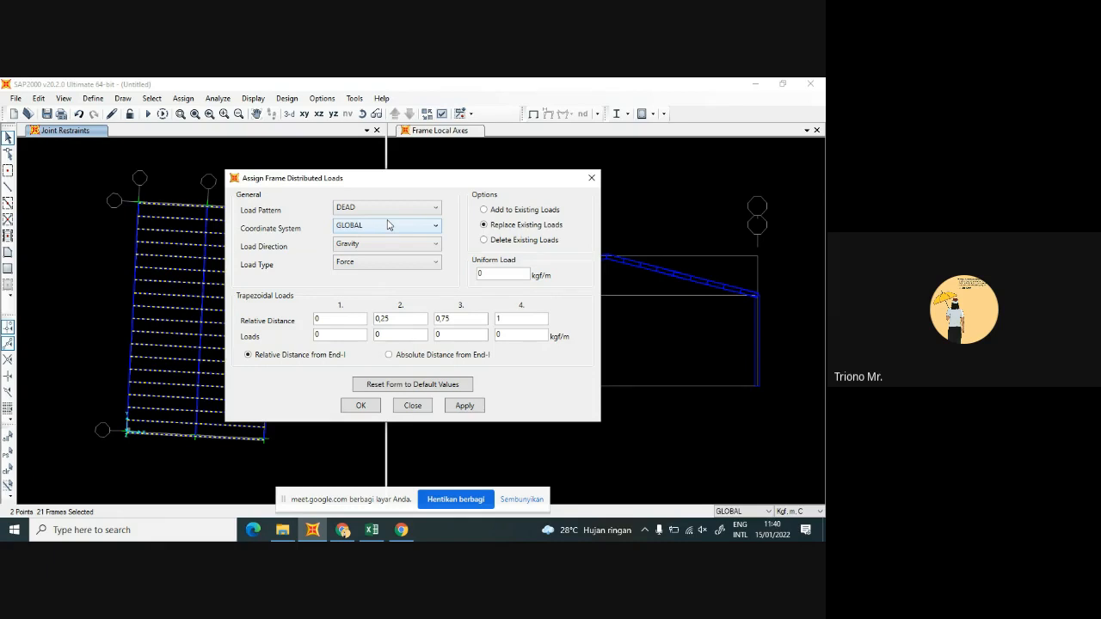
{"action": "left_click", "coordinate": [478, 275]}
{"action": "type", "text": "80"}
{"action": "left_click", "coordinate": [462, 406]}
{"action": "left_click", "coordinate": [361, 407]}
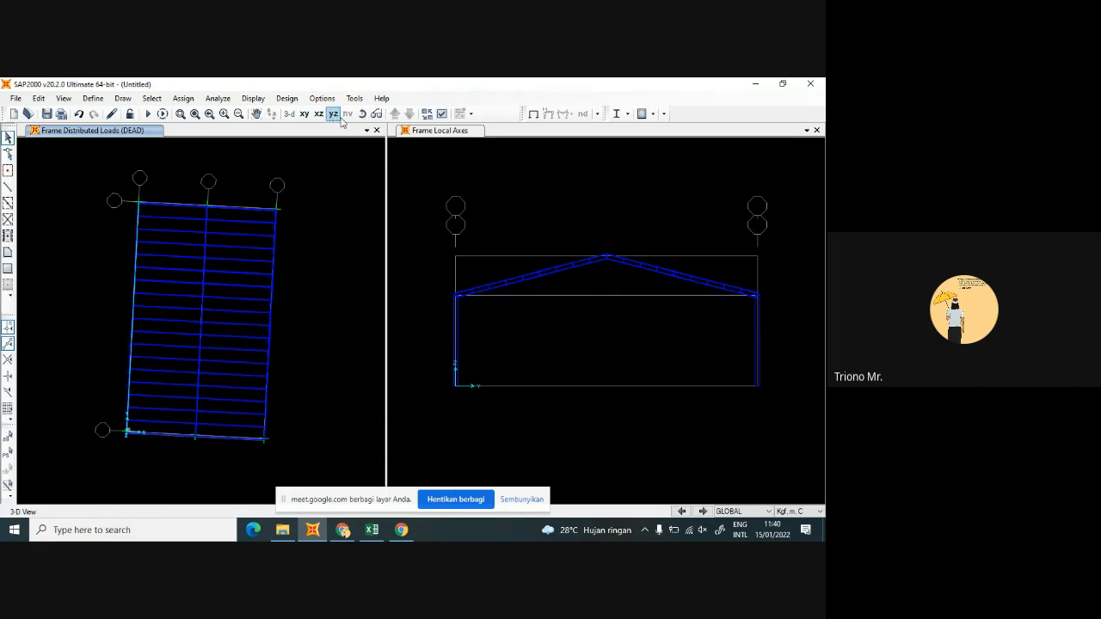
{"action": "key", "text": "F8"}
{"action": "middle_click_drag", "start_coordinate": [275, 419], "coordinate": [366, 261], "text": "shift"}
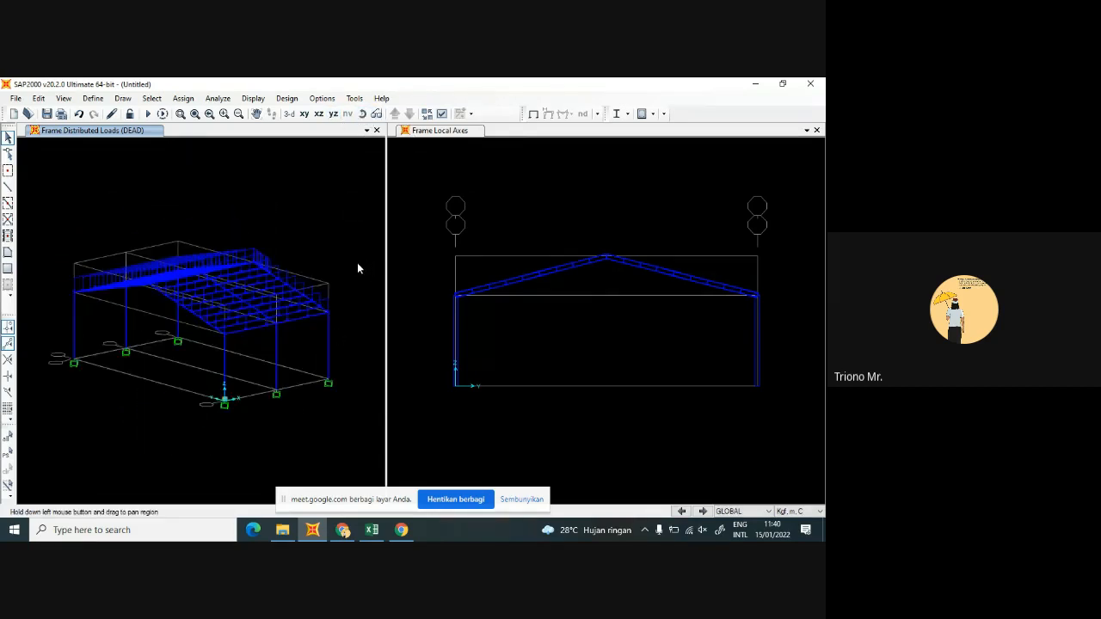
{"action": "scroll", "coordinate": [231, 257], "scroll_direction": "up", "scroll_amount": 2}
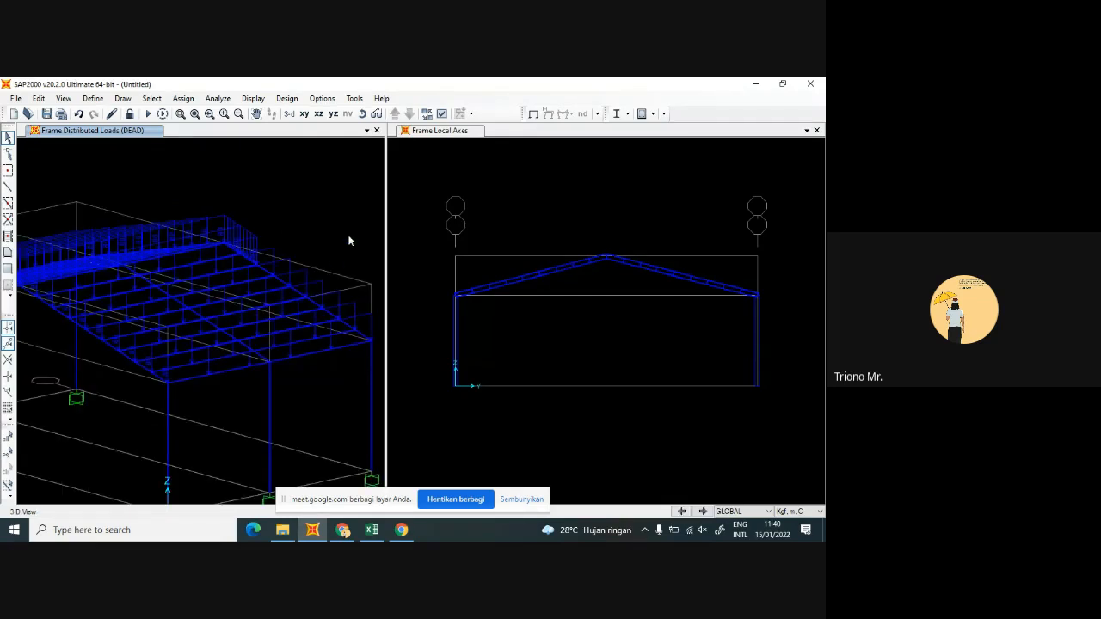
{"action": "left_click", "coordinate": [362, 113]}
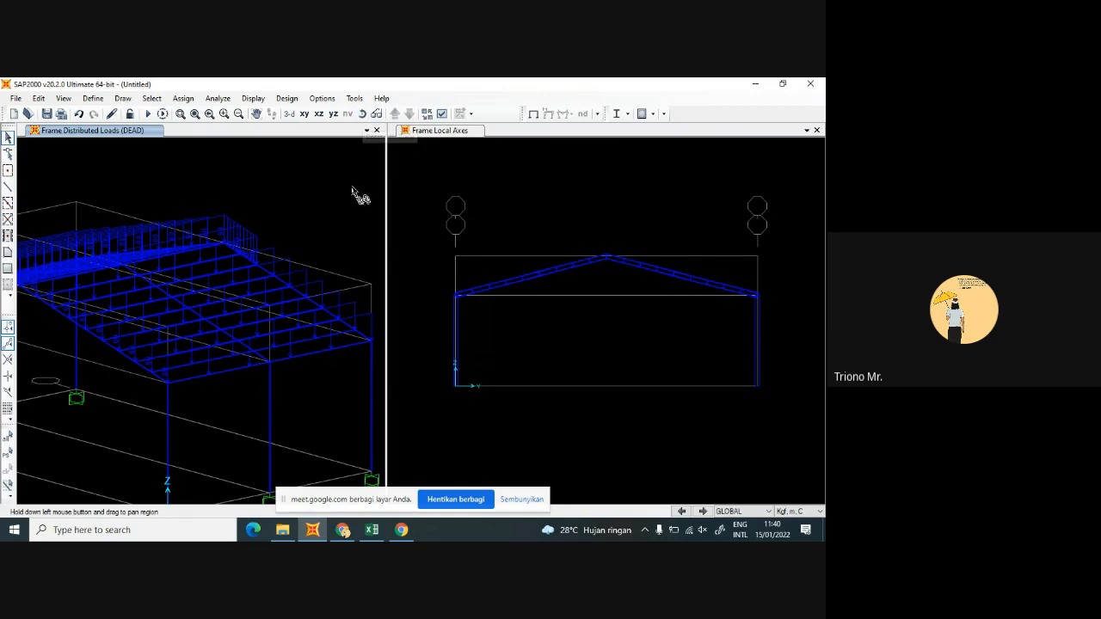
{"action": "left_click_drag", "start_coordinate": [360, 194], "coordinate": [262, 291]}
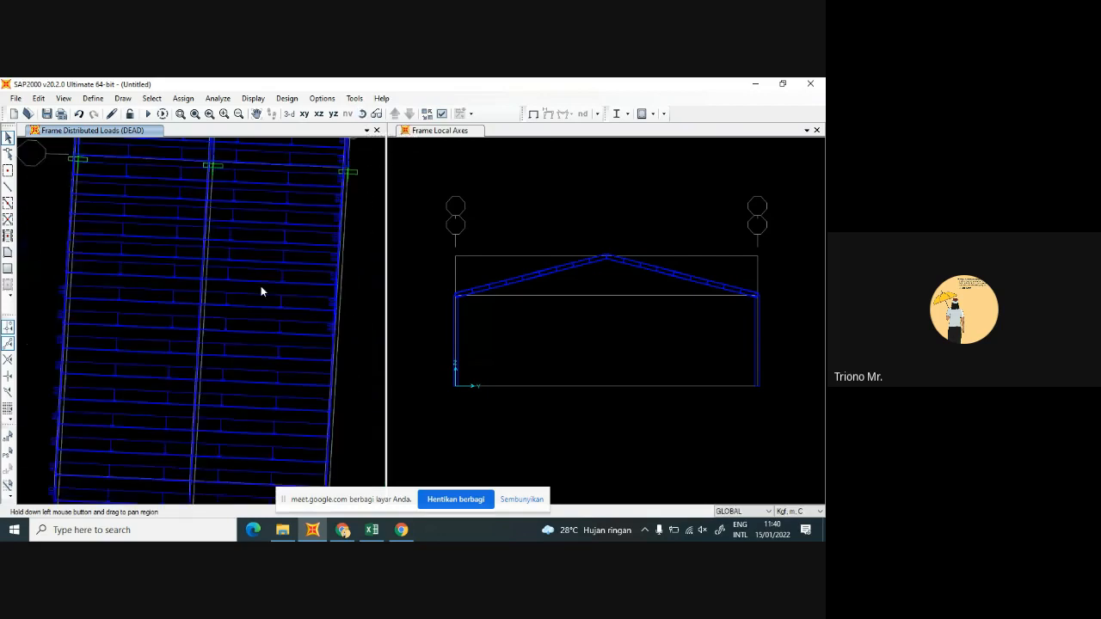
{"action": "scroll", "coordinate": [262, 292], "scroll_direction": "down", "scroll_amount": 6}
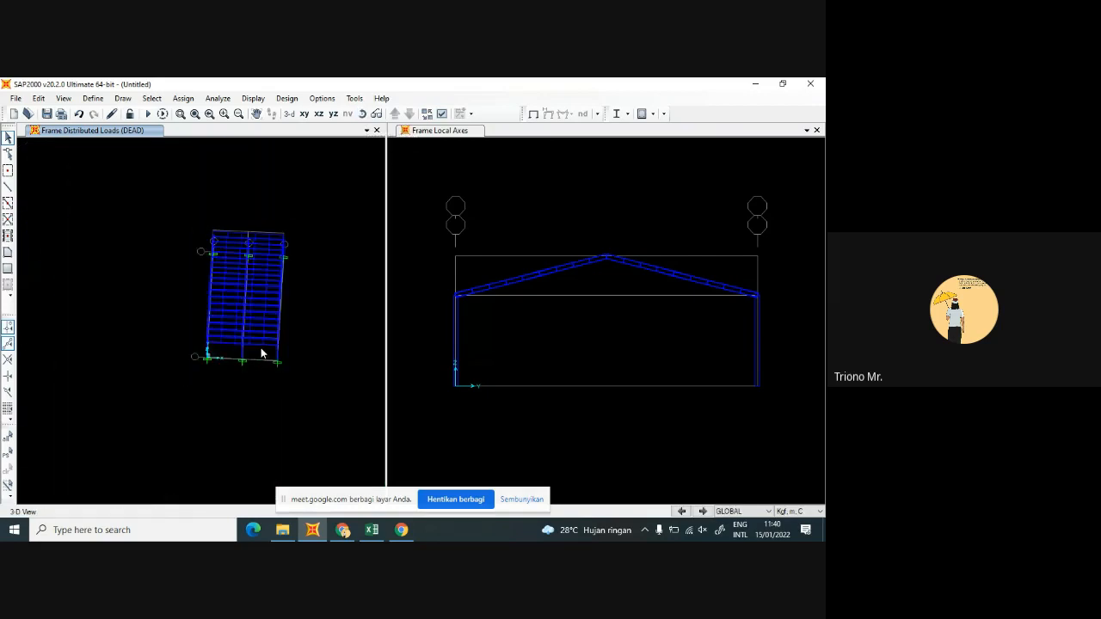
{"action": "left_click", "coordinate": [362, 114]}
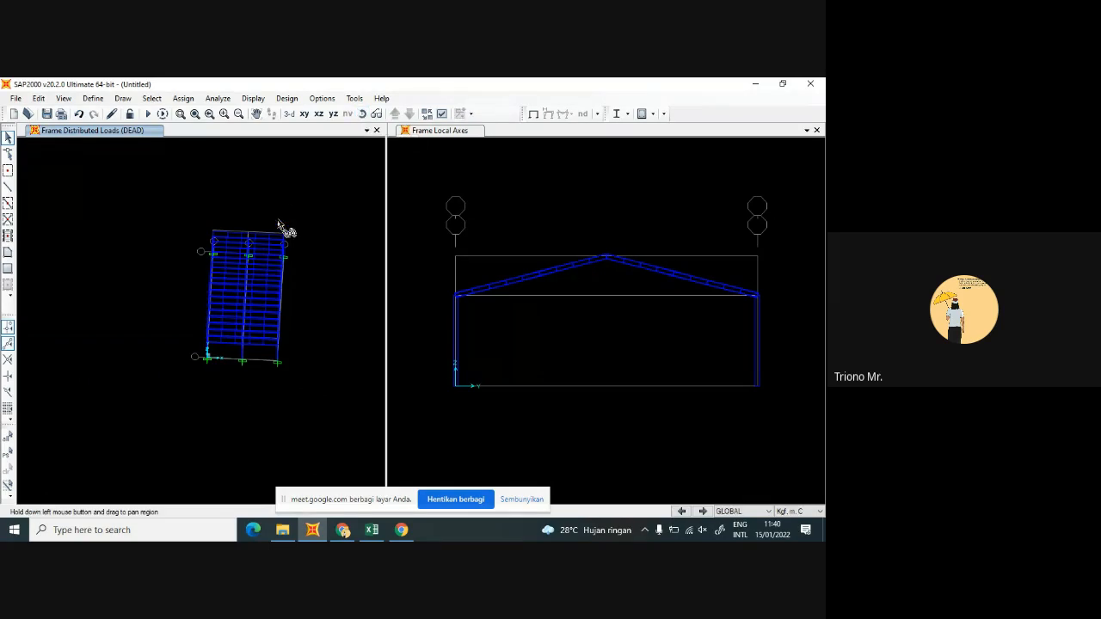
{"action": "left_click_drag", "start_coordinate": [281, 225], "coordinate": [237, 251]}
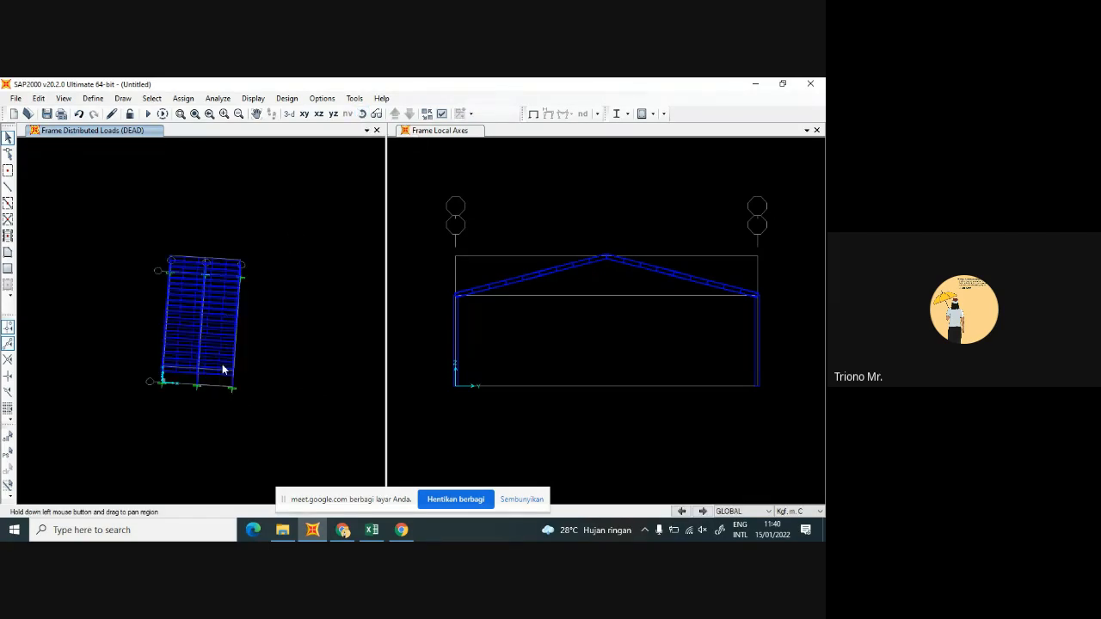
{"action": "left_click", "coordinate": [291, 114]}
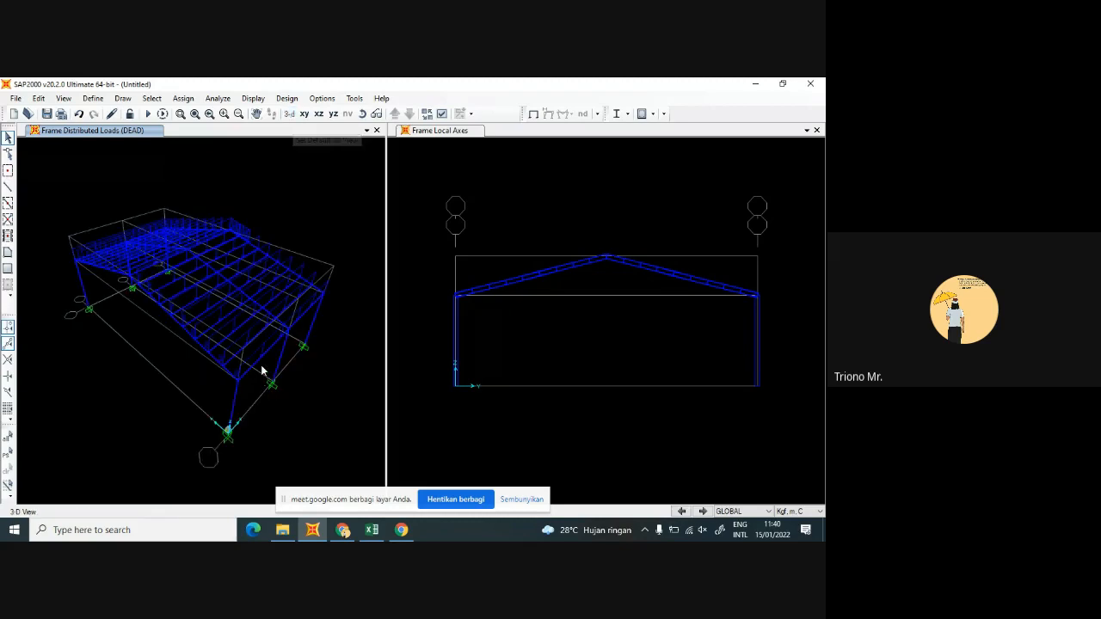
{"action": "mouse_move", "coordinate": [262, 366]}
{"action": "left_mouse_down"}
{"action": "mouse_move", "coordinate": [241, 310]}
{"action": "mouse_move", "coordinate": [248, 264]}
{"action": "mouse_move", "coordinate": [223, 245]}
{"action": "left_mouse_up"}
{"action": "left_click_drag", "start_coordinate": [174, 274], "coordinate": [162, 262]}
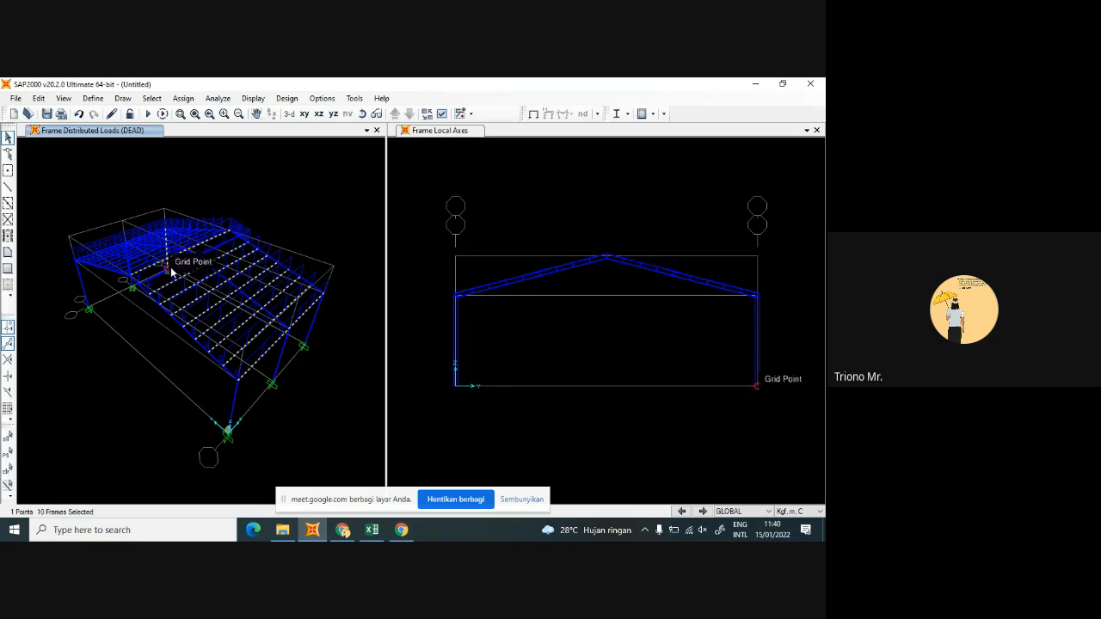
{"action": "left_click", "coordinate": [168, 271]}
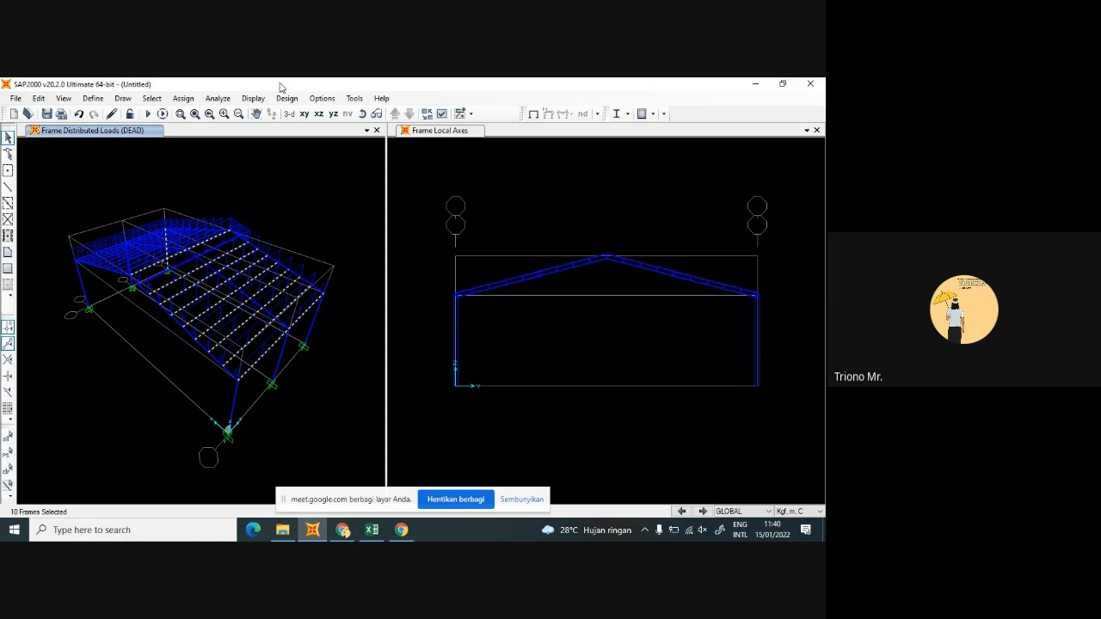
{"action": "scroll", "coordinate": [82, 219], "scroll_direction": "up", "scroll_amount": 3}
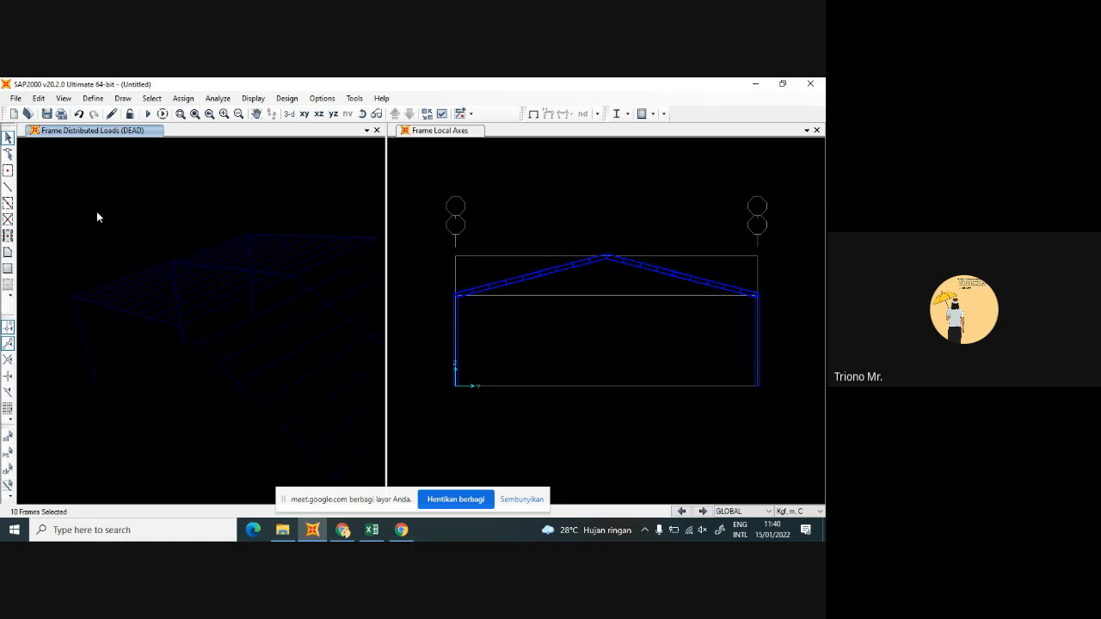
{"action": "scroll", "coordinate": [97, 217], "scroll_direction": "down", "scroll_amount": 3}
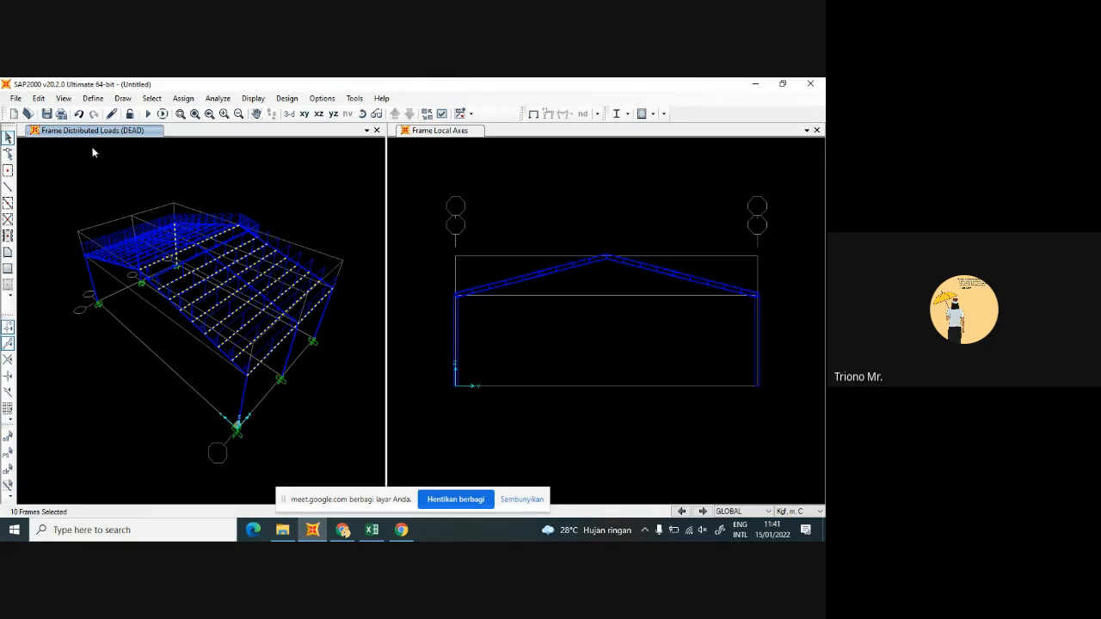
{"action": "left_click", "coordinate": [7, 468]}
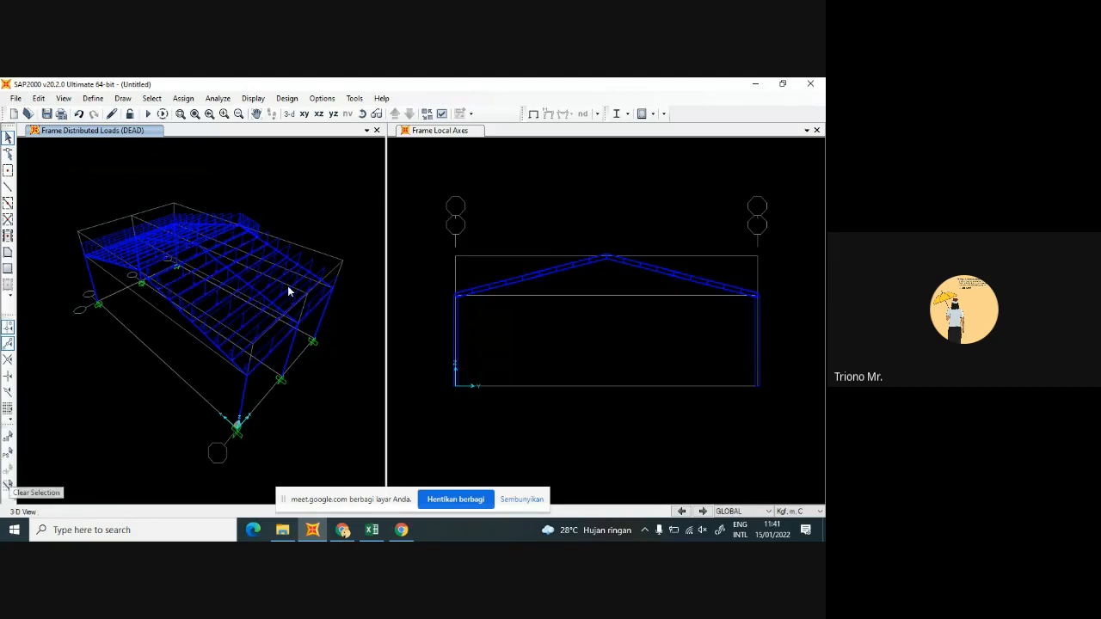
{"action": "left_click", "coordinate": [8, 454]}
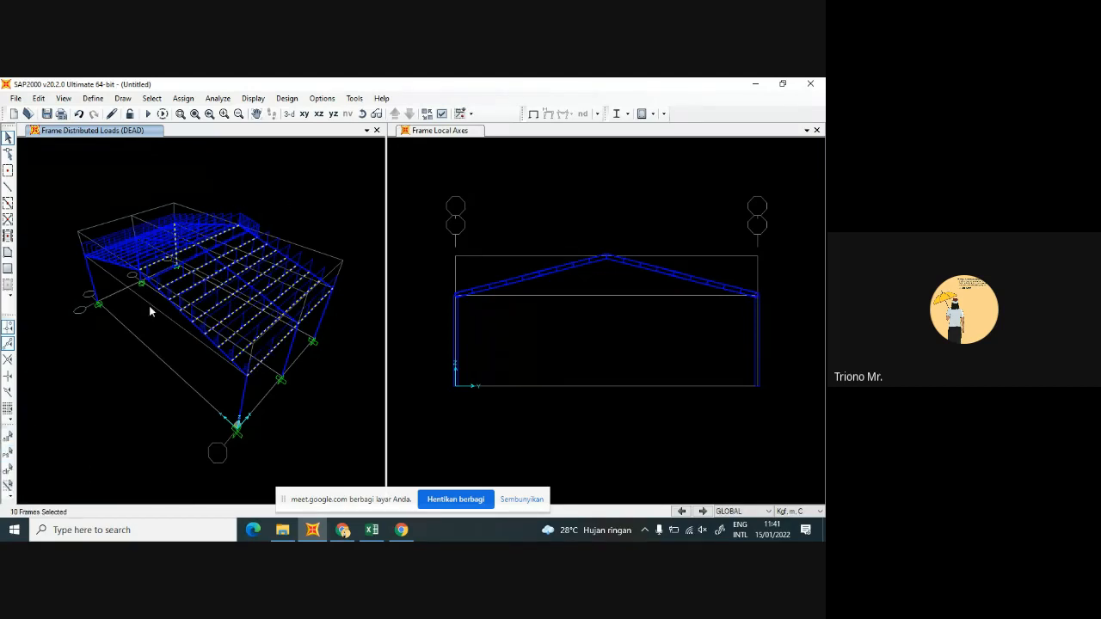
{"action": "left_click", "coordinate": [8, 469]}
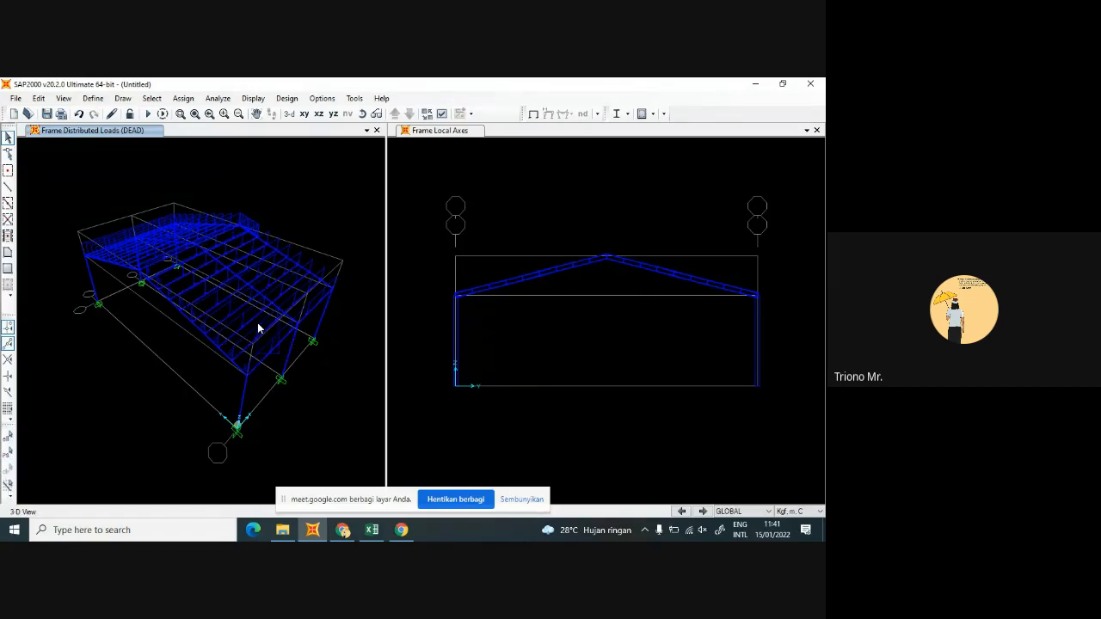
Select all the roof purlins across both slopes in the 3-D view
{"action": "left_click", "coordinate": [362, 115]}
{"action": "left_click_drag", "start_coordinate": [317, 185], "coordinate": [242, 345]}
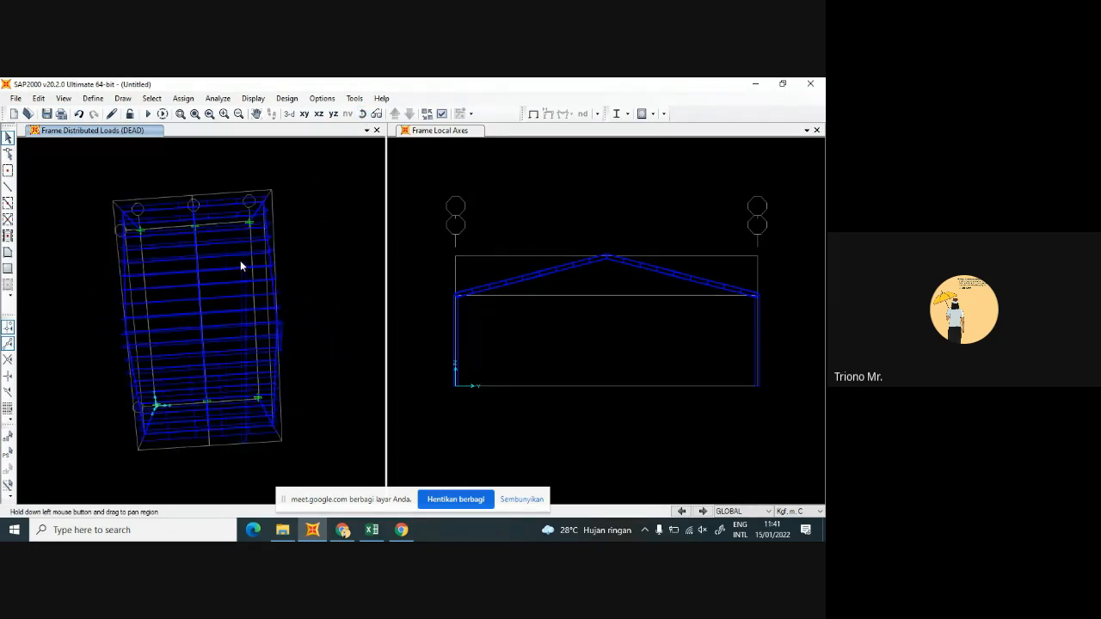
{"action": "left_click_drag", "start_coordinate": [231, 190], "coordinate": [230, 189]}
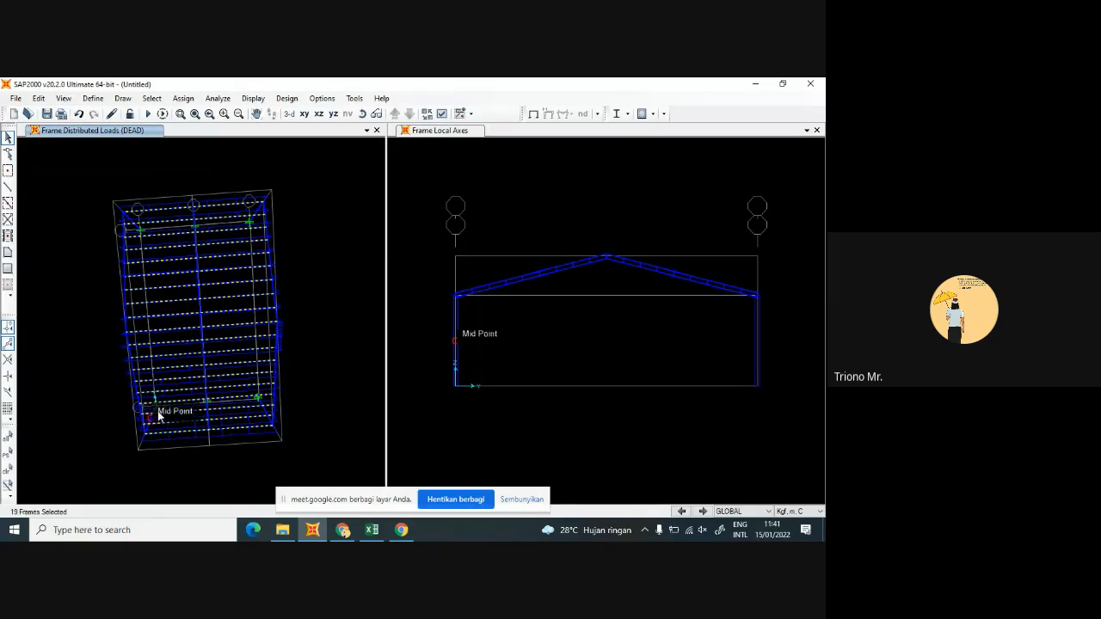
{"action": "left_click", "coordinate": [183, 99]}
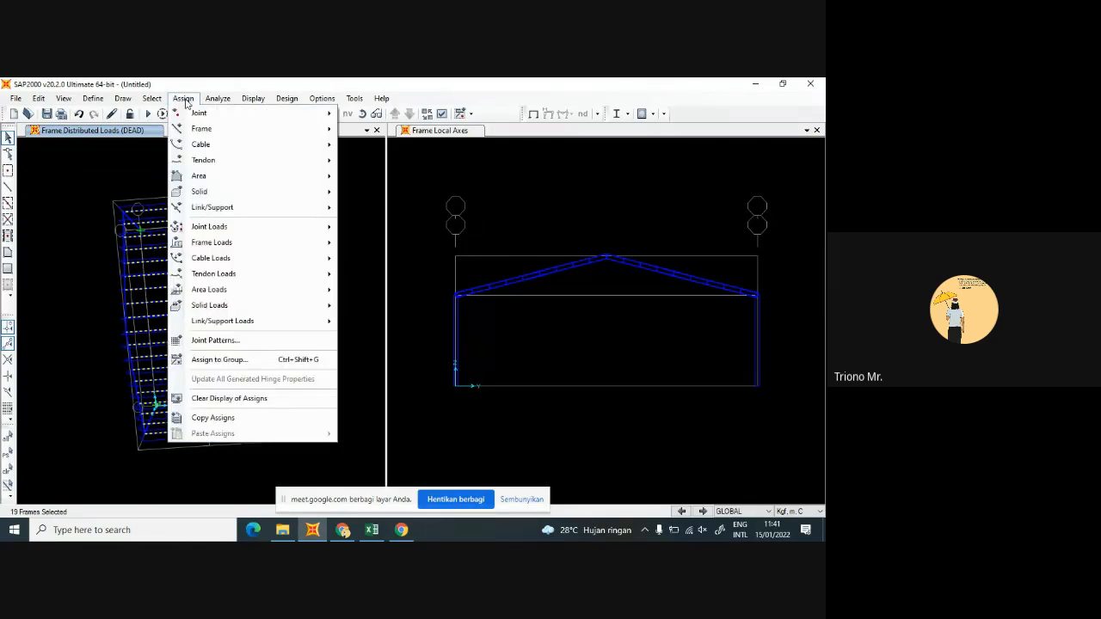
{"action": "left_click", "coordinate": [186, 99]}
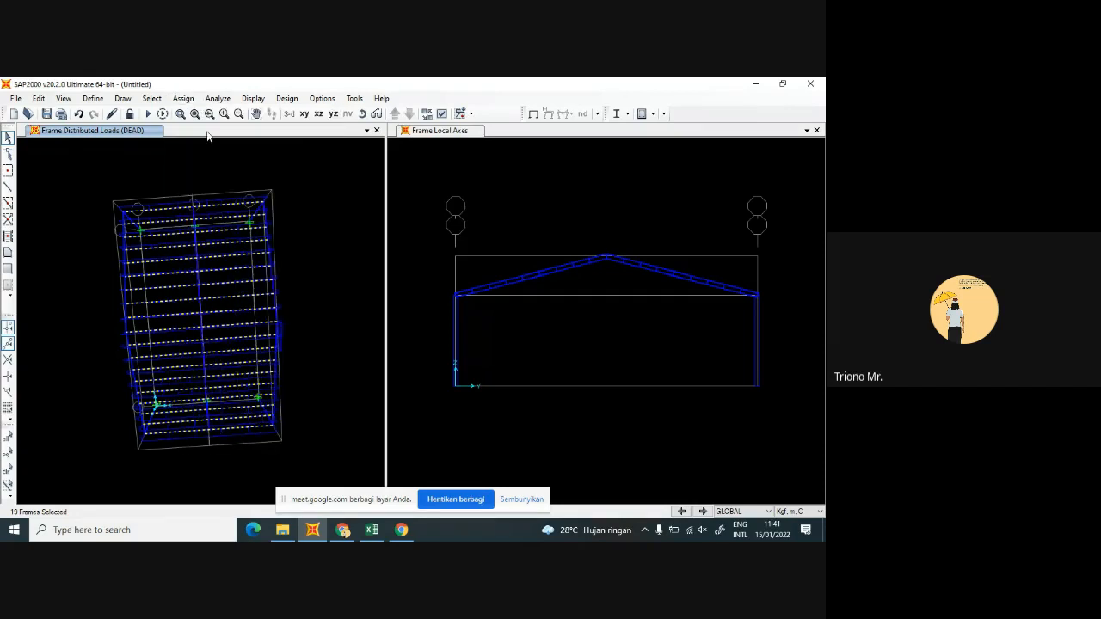
{"action": "left_click", "coordinate": [180, 100]}
{"action": "mouse_move", "coordinate": [209, 246]}
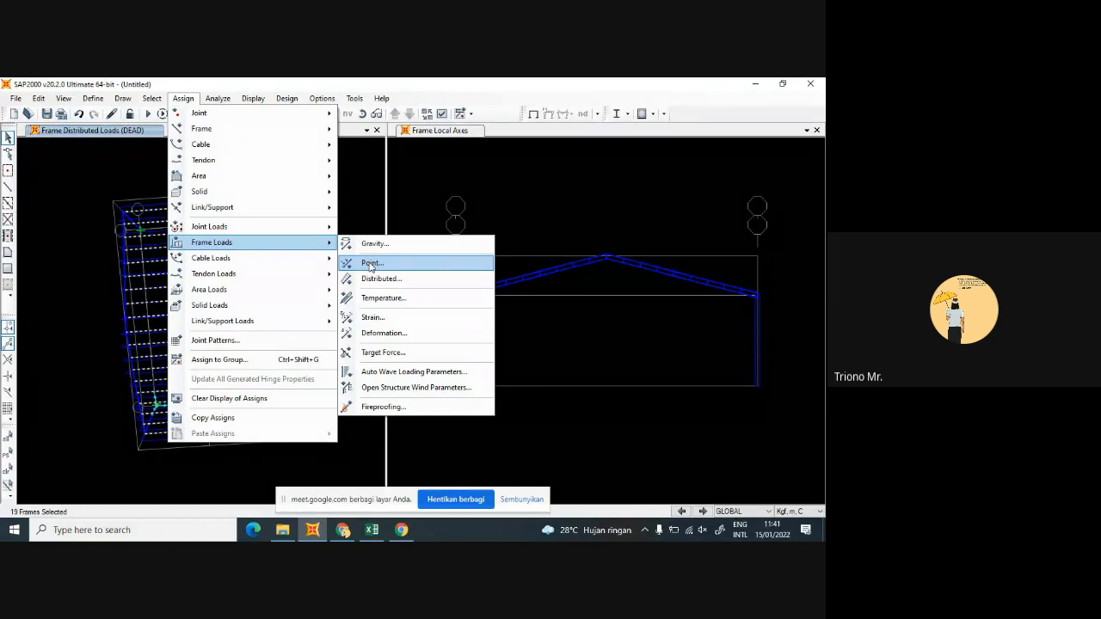
{"action": "left_click", "coordinate": [371, 264]}
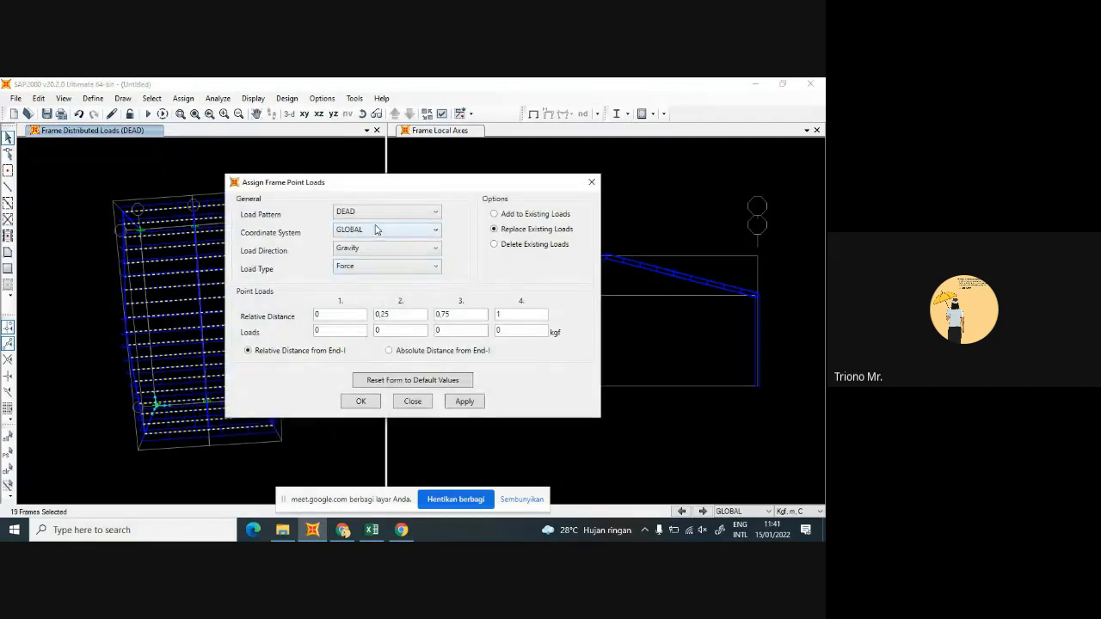
{"action": "left_click", "coordinate": [401, 252]}
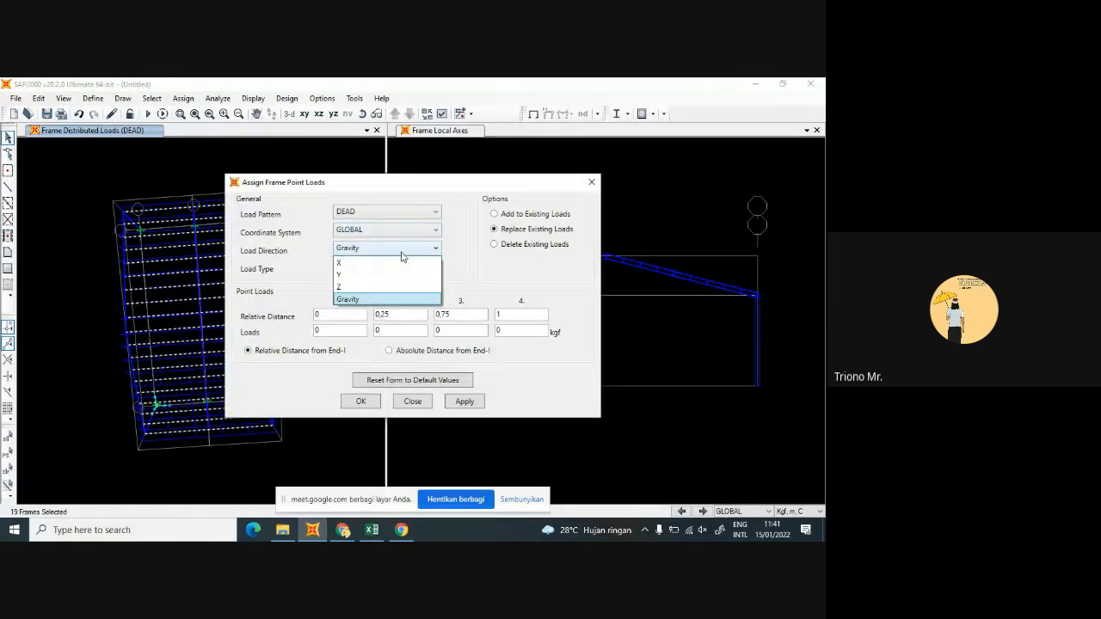
{"action": "left_click", "coordinate": [401, 253]}
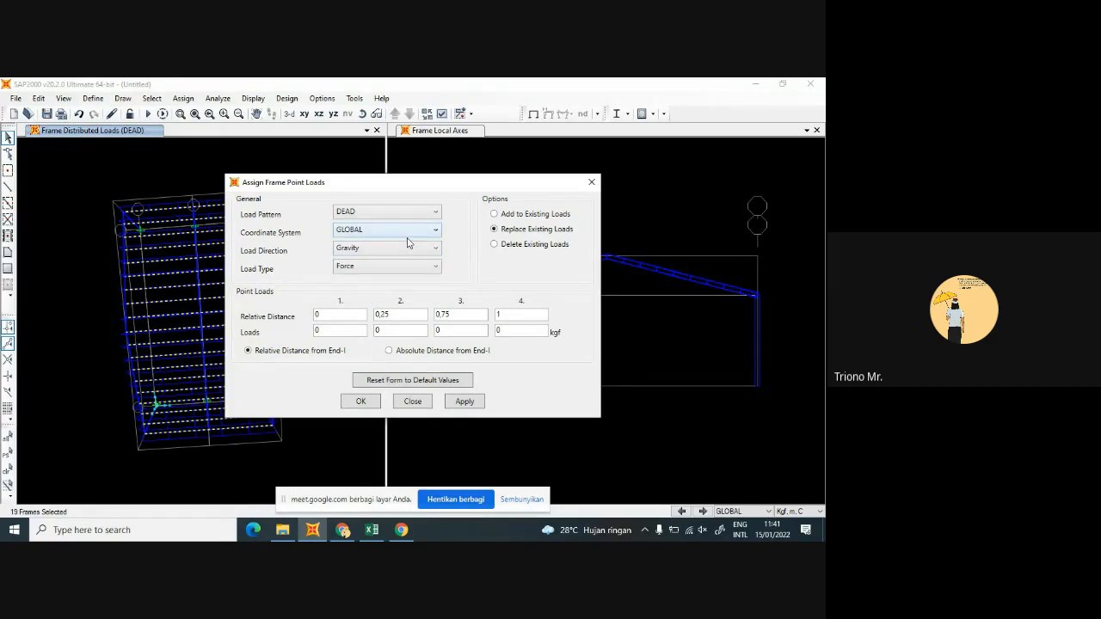
{"action": "left_click", "coordinate": [590, 181]}
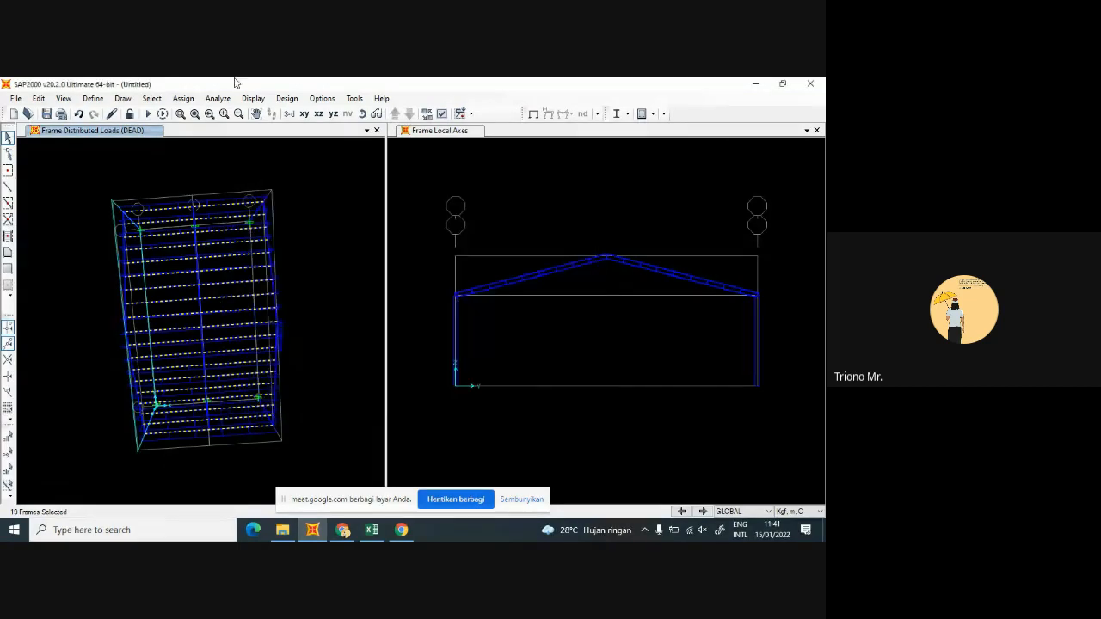
Assign the selected purlins a gravity point load of 100 kgf at relative distance 0,5 in the LIVE load pattern
{"action": "left_click", "coordinate": [182, 98]}
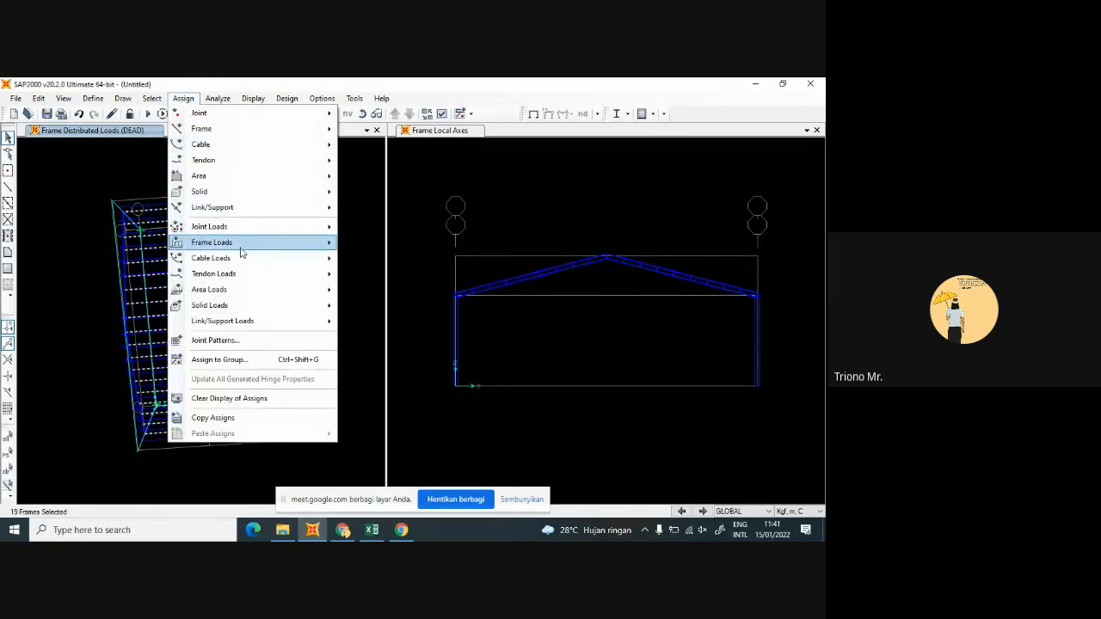
{"action": "mouse_move", "coordinate": [280, 252]}
{"action": "left_click", "coordinate": [367, 263]}
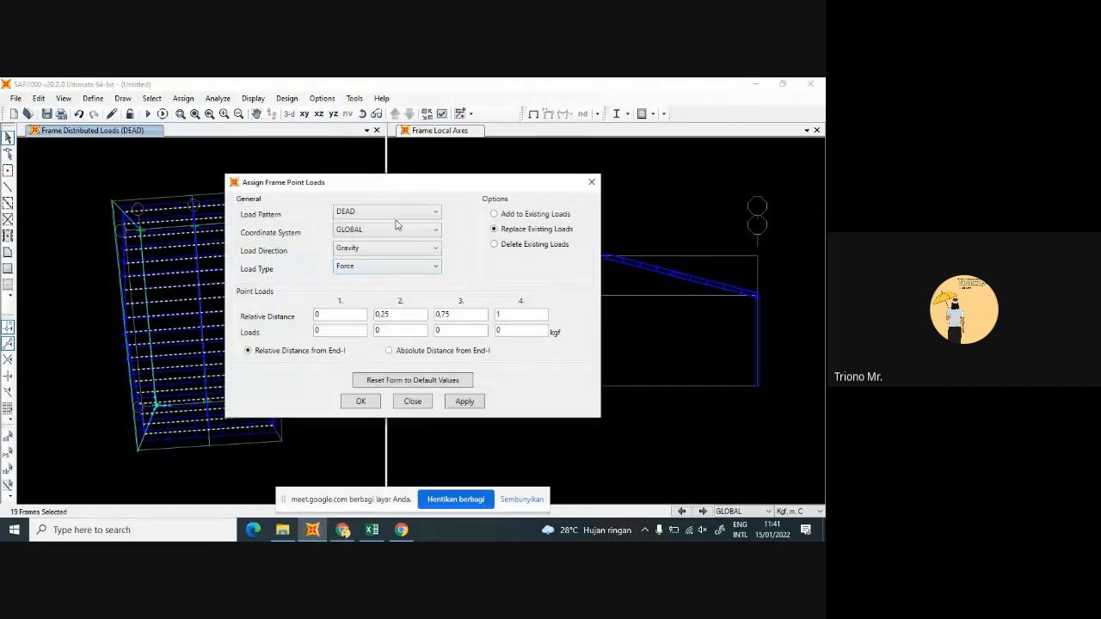
{"action": "left_click", "coordinate": [403, 215]}
{"action": "left_click", "coordinate": [389, 238]}
{"action": "key", "text": "BackSpace"}
{"action": "key", "text": "BackSpace"}
{"action": "type", "text": "5"}
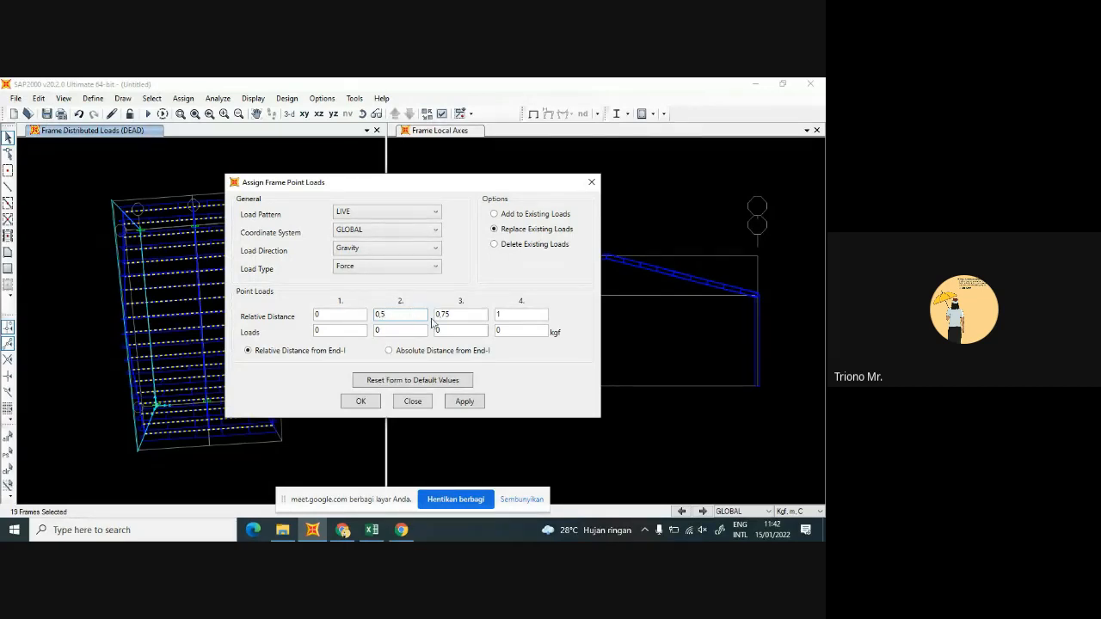
{"action": "left_click", "coordinate": [397, 330]}
{"action": "key", "text": "BackSpace"}
{"action": "type", "text": "100"}
{"action": "left_click", "coordinate": [465, 402]}
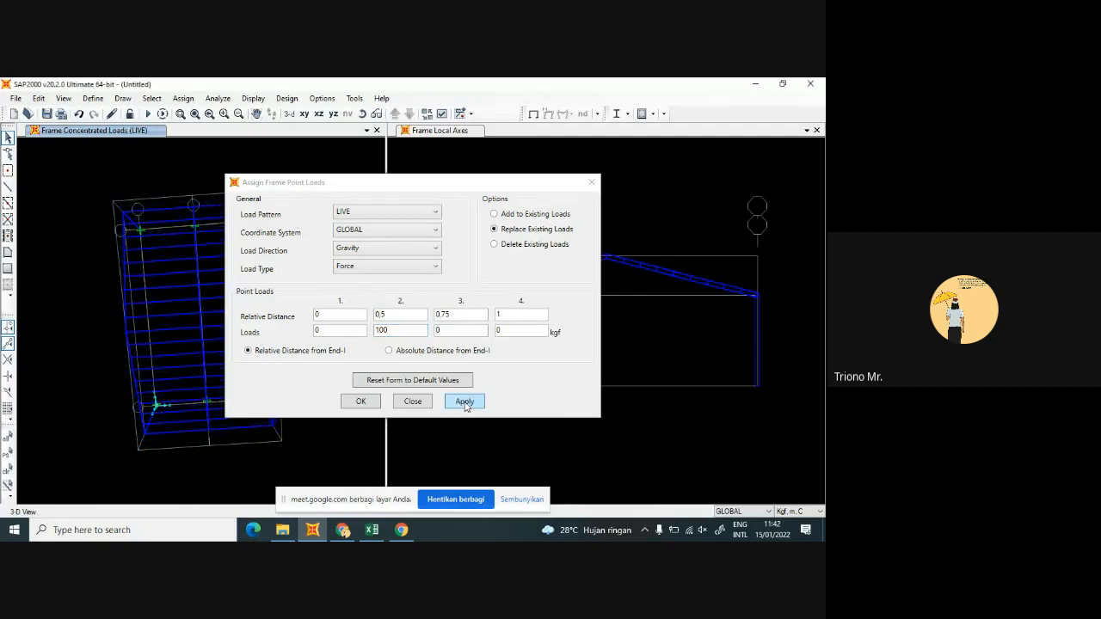
{"action": "left_click", "coordinate": [362, 401]}
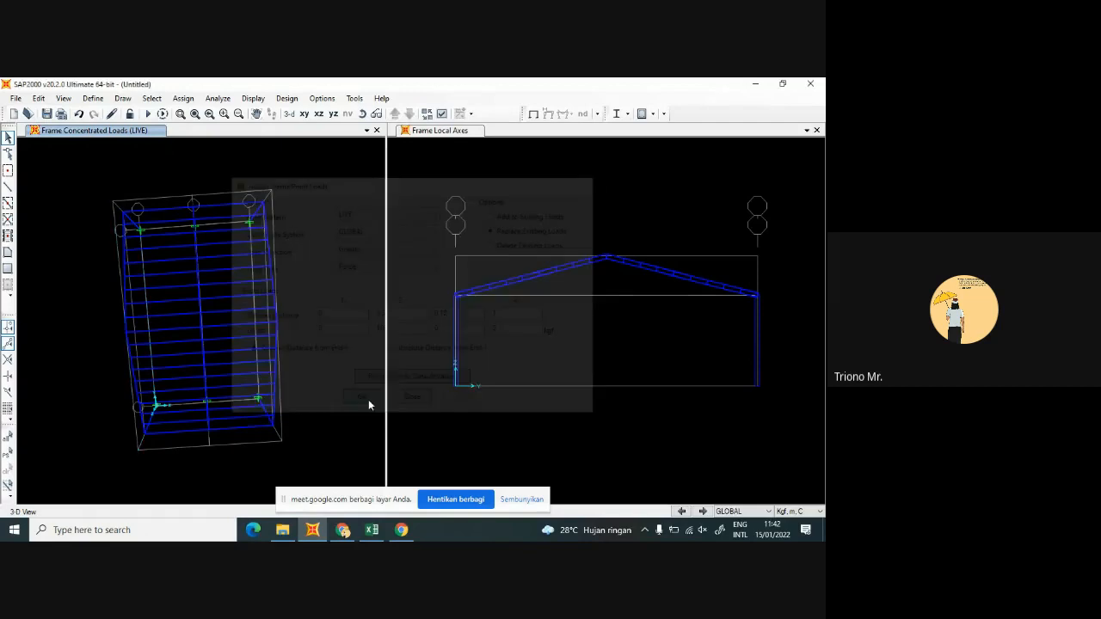
Examine the LIVE point load display on the roof purlins from several 3-D angles and in the XY plan view
{"action": "key", "text": "F8"}
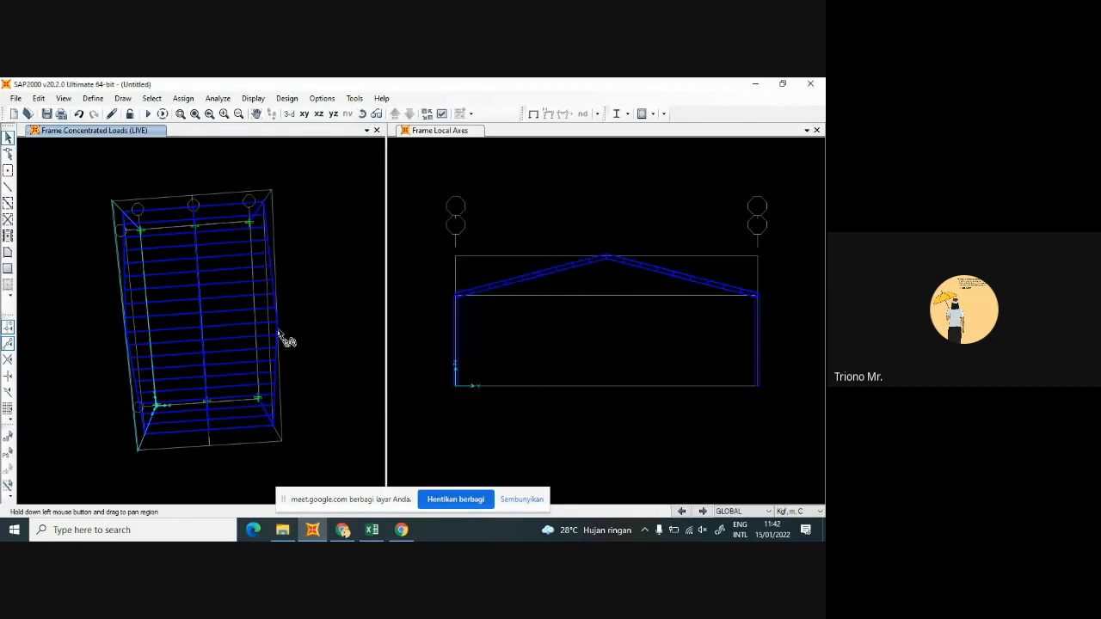
{"action": "left_click_drag", "start_coordinate": [283, 336], "coordinate": [368, 167]}
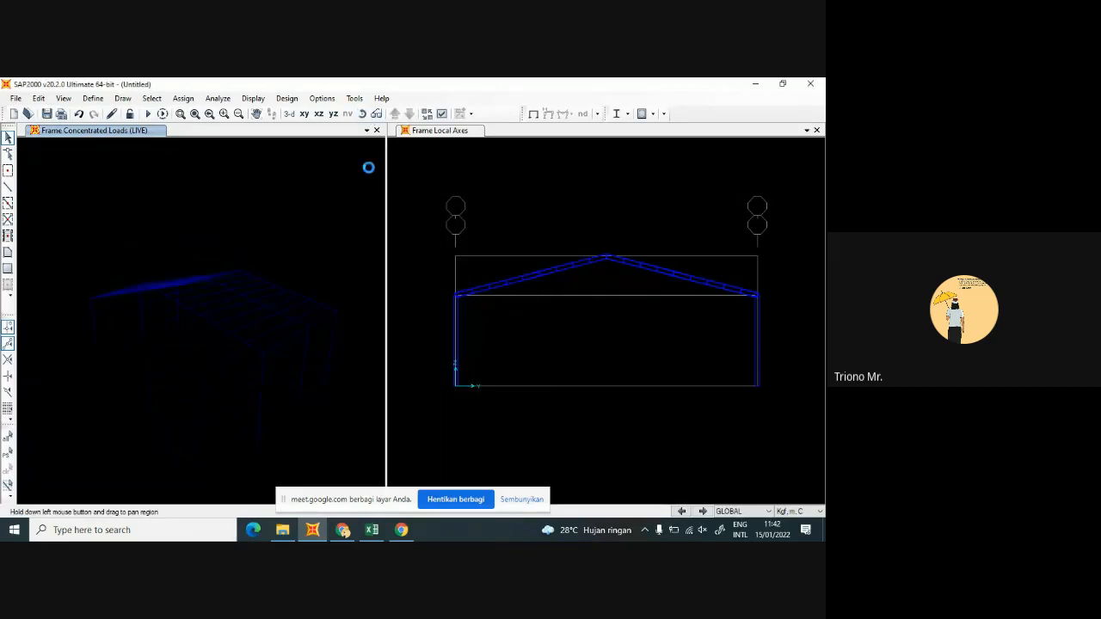
{"action": "left_click_drag", "start_coordinate": [301, 241], "coordinate": [278, 303]}
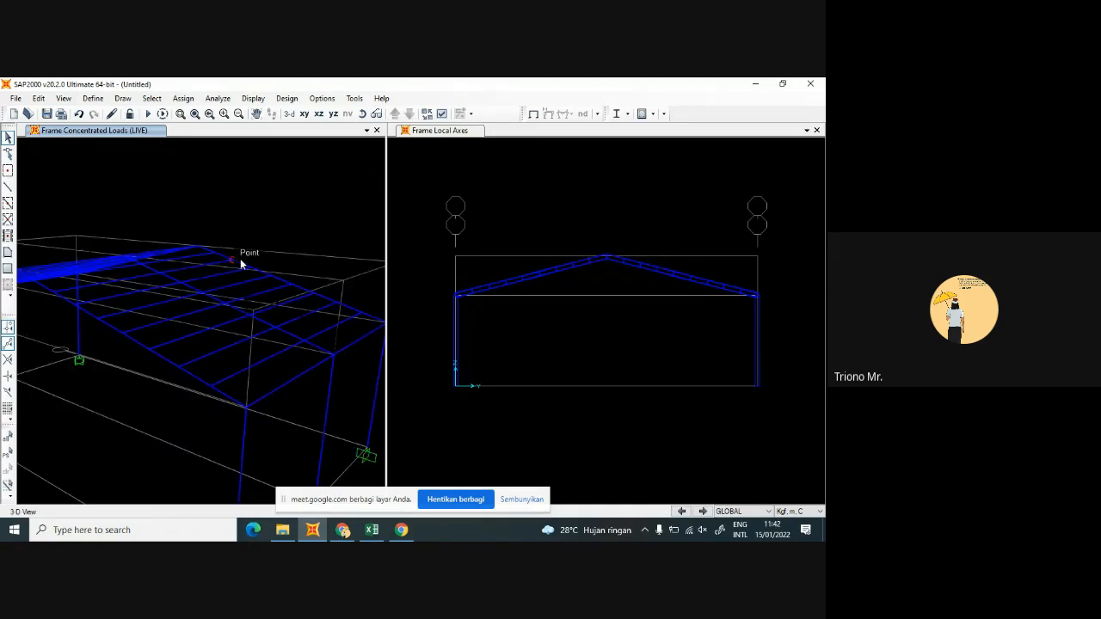
{"action": "scroll", "coordinate": [240, 258], "scroll_direction": "down", "scroll_amount": 3}
{"action": "left_click", "coordinate": [362, 114]}
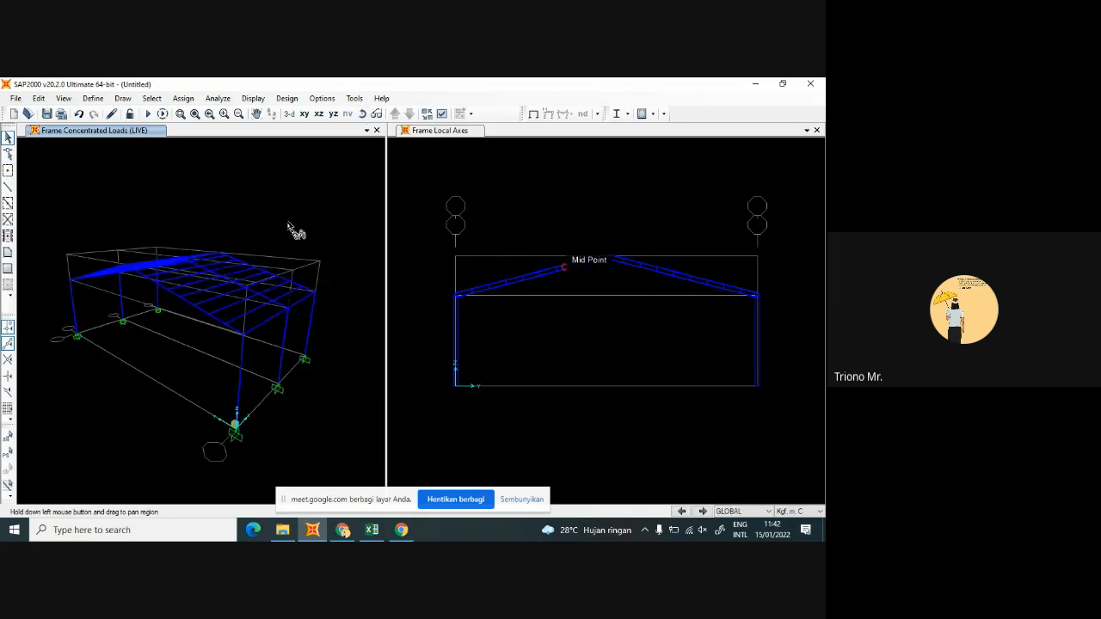
{"action": "left_click_drag", "start_coordinate": [297, 228], "coordinate": [319, 288]}
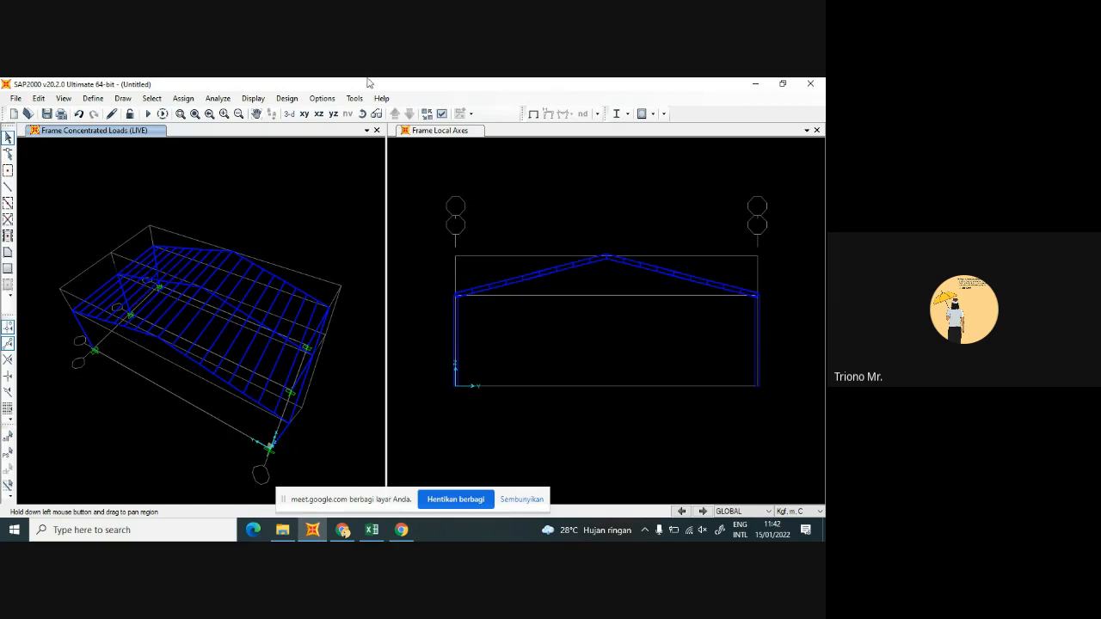
{"action": "scroll", "coordinate": [292, 397], "scroll_direction": "up", "scroll_amount": 3}
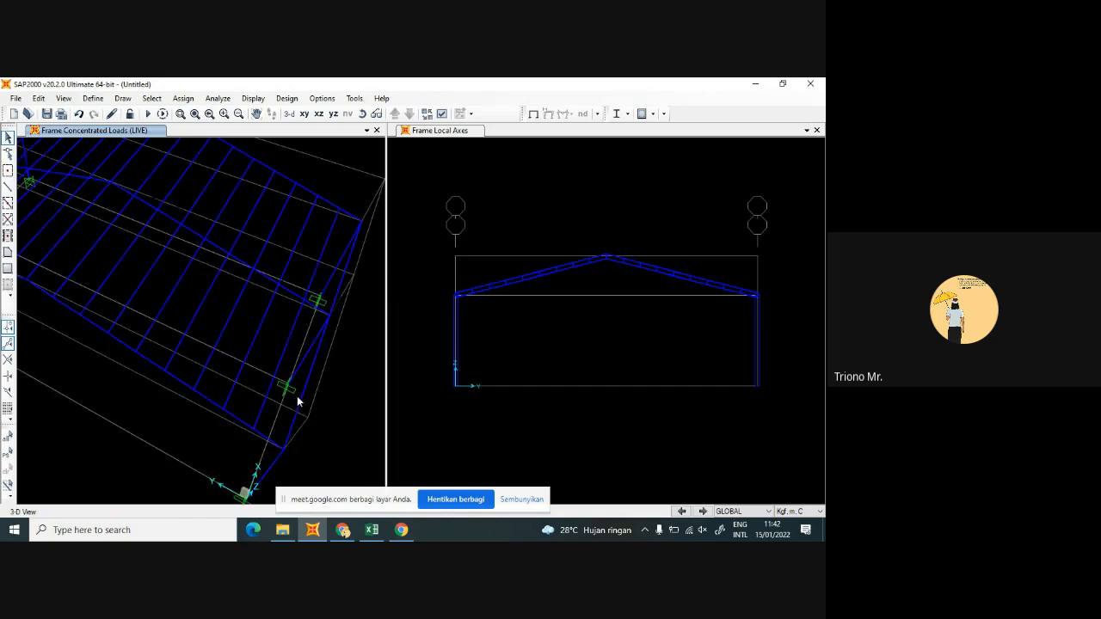
{"action": "left_click", "coordinate": [363, 114]}
{"action": "left_click_drag", "start_coordinate": [328, 199], "coordinate": [293, 241]}
{"action": "scroll", "coordinate": [293, 242], "scroll_direction": "down", "scroll_amount": 6}
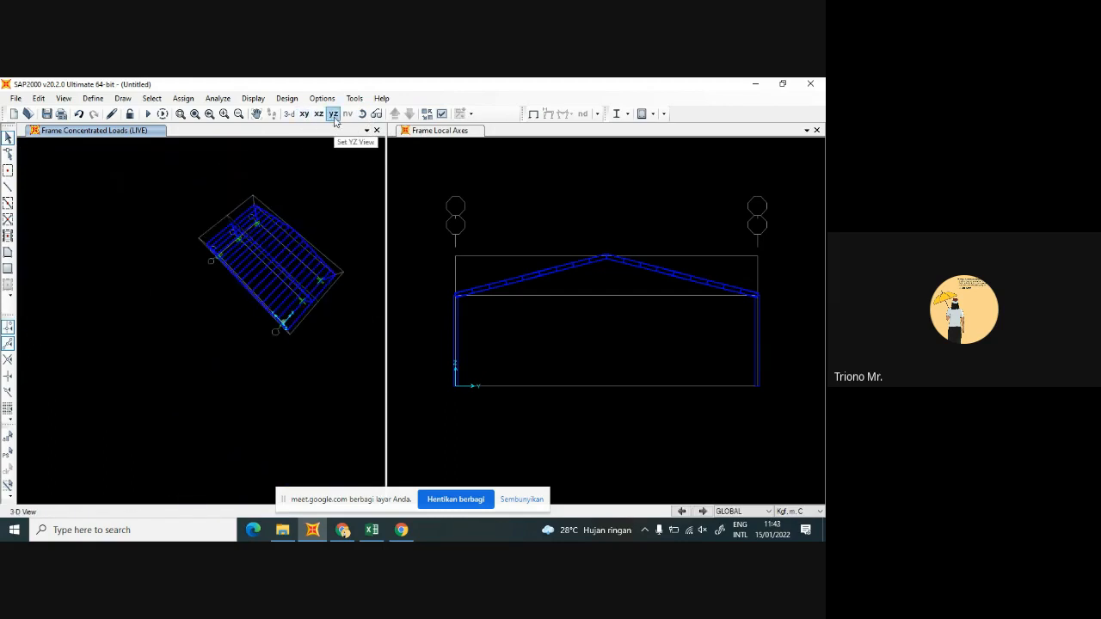
{"action": "left_click", "coordinate": [305, 116]}
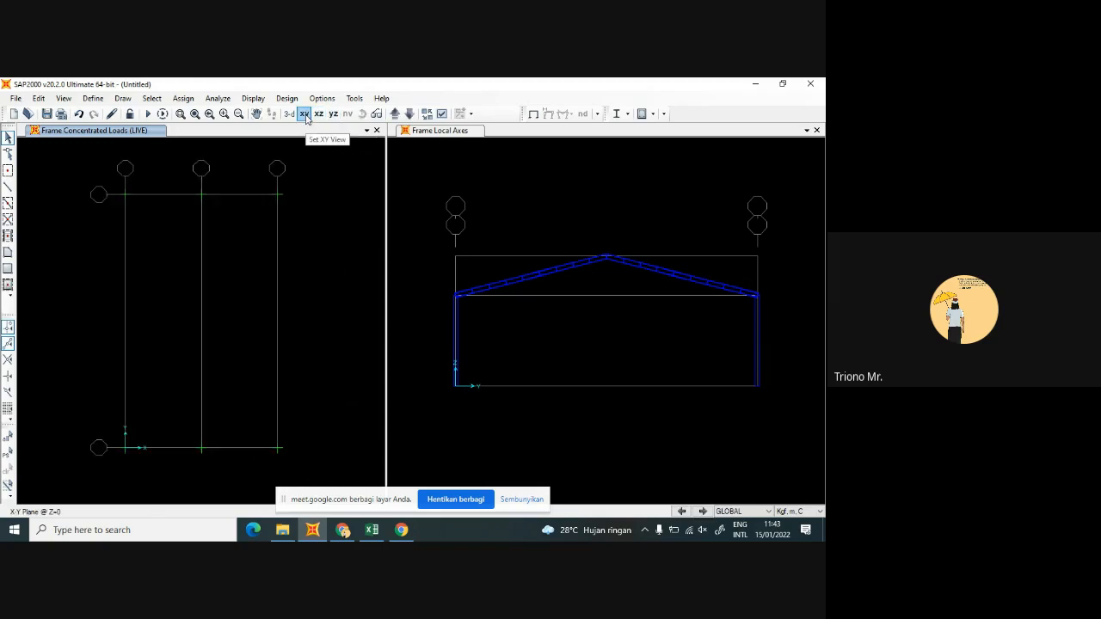
Select the purlins of the roof slope nearest the origin in the 3-D view
{"action": "left_click", "coordinate": [334, 115]}
{"action": "left_click", "coordinate": [318, 115]}
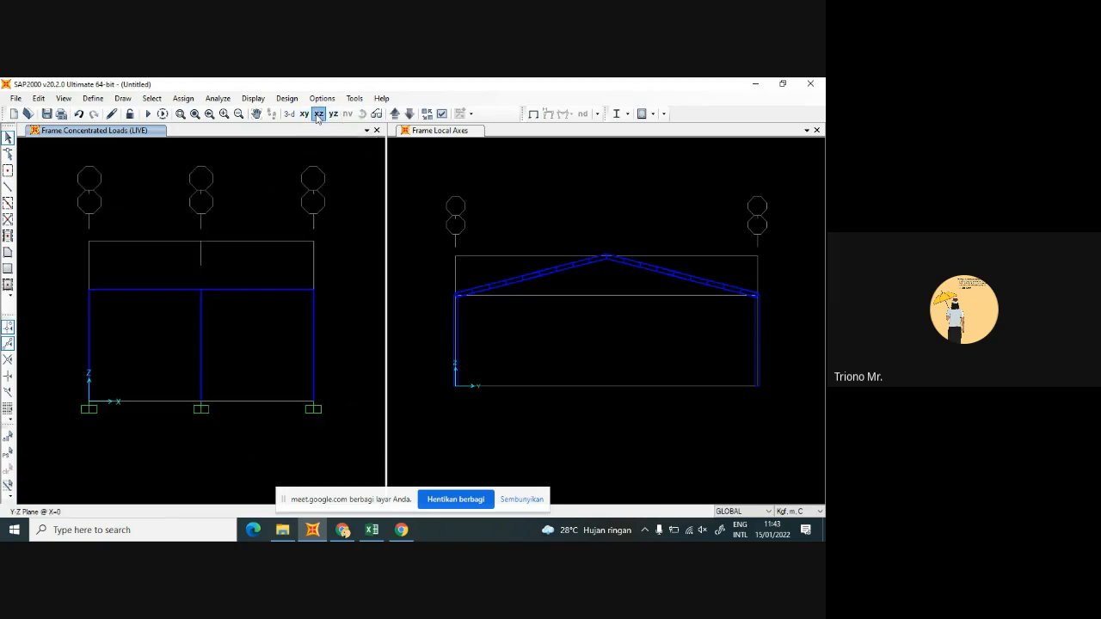
{"action": "left_click", "coordinate": [289, 114]}
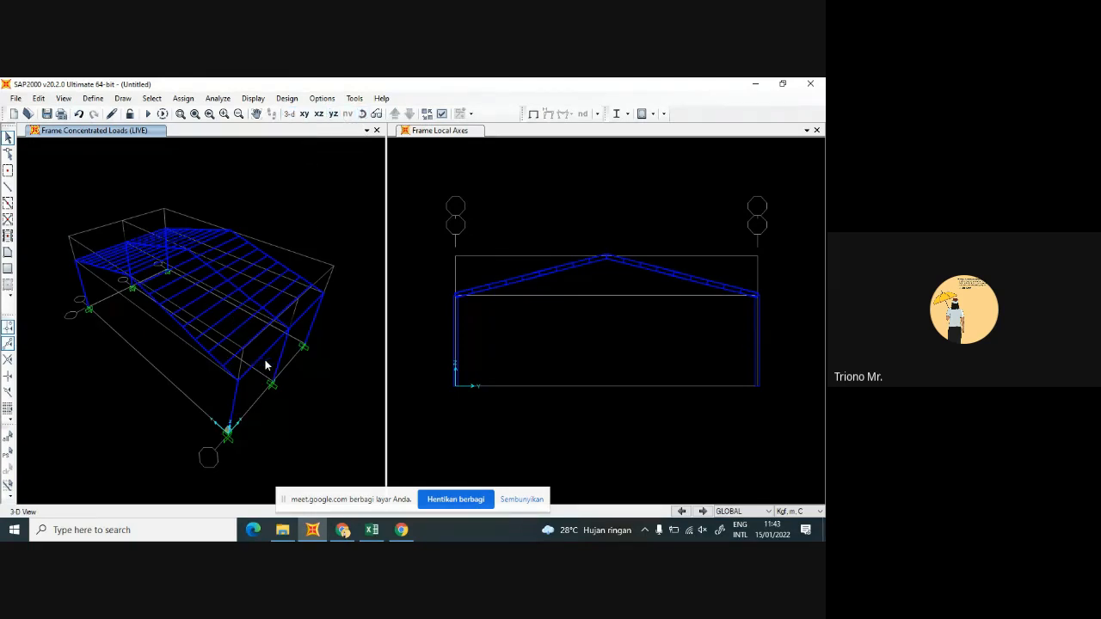
{"action": "left_click_drag", "start_coordinate": [265, 367], "coordinate": [244, 325]}
{"action": "left_click", "coordinate": [231, 312]}
{"action": "left_click", "coordinate": [218, 302]}
{"action": "left_click", "coordinate": [195, 278]}
{"action": "left_click", "coordinate": [181, 263]}
{"action": "left_click", "coordinate": [180, 262]}
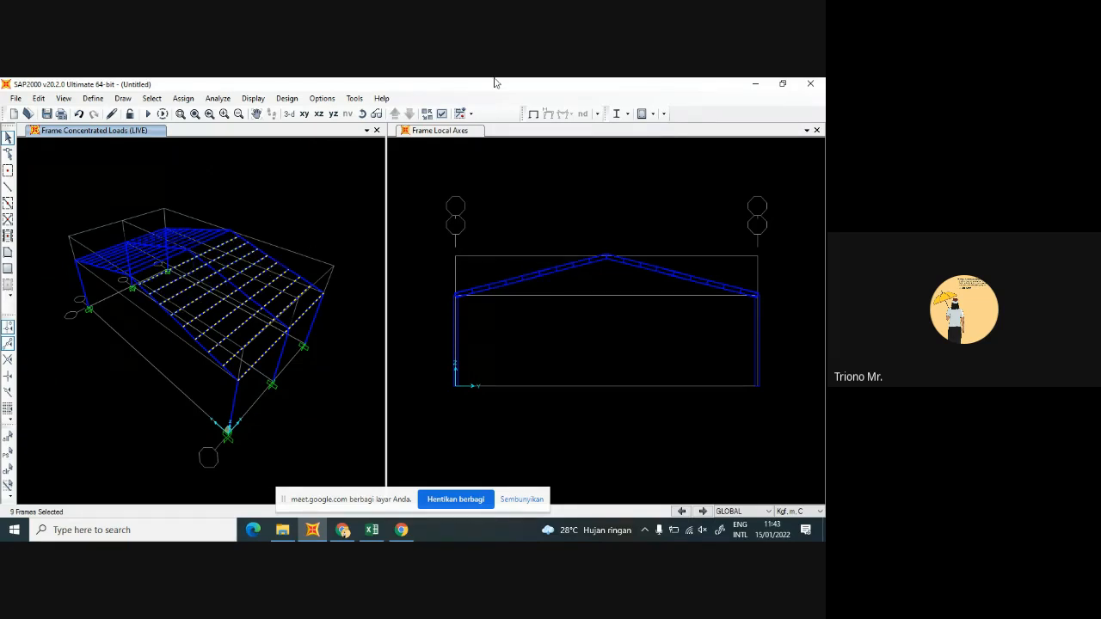
Assign the selected purlins a uniform distributed load of 10 kgf/m in Local direction 2 for the WND load pattern
{"action": "left_click", "coordinate": [184, 98]}
{"action": "mouse_move", "coordinate": [245, 245]}
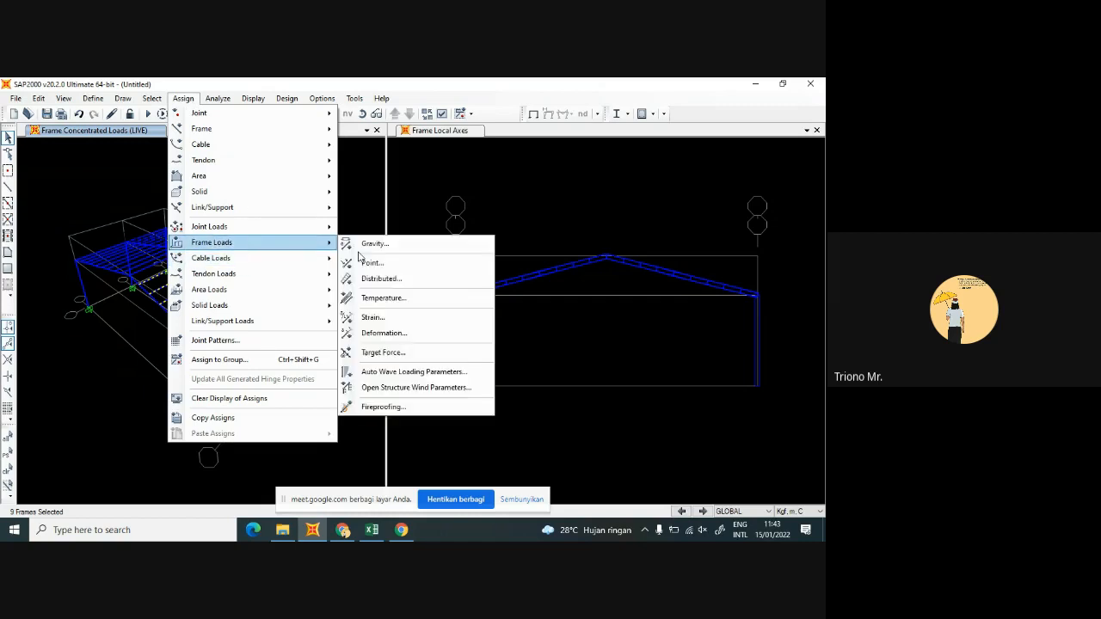
{"action": "left_click", "coordinate": [384, 283]}
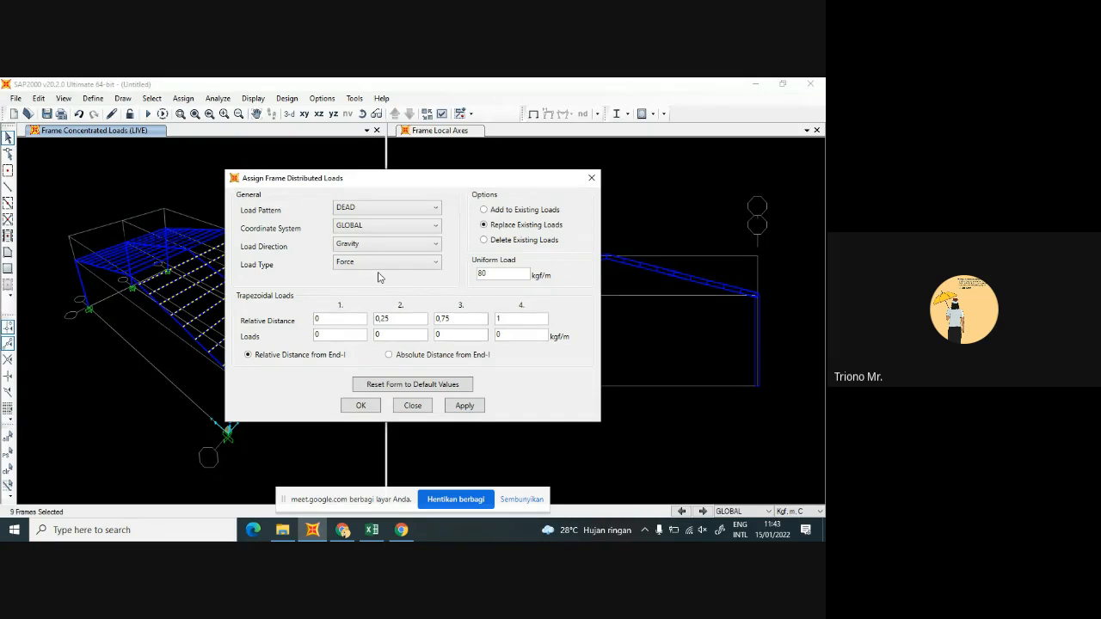
{"action": "left_click", "coordinate": [422, 209]}
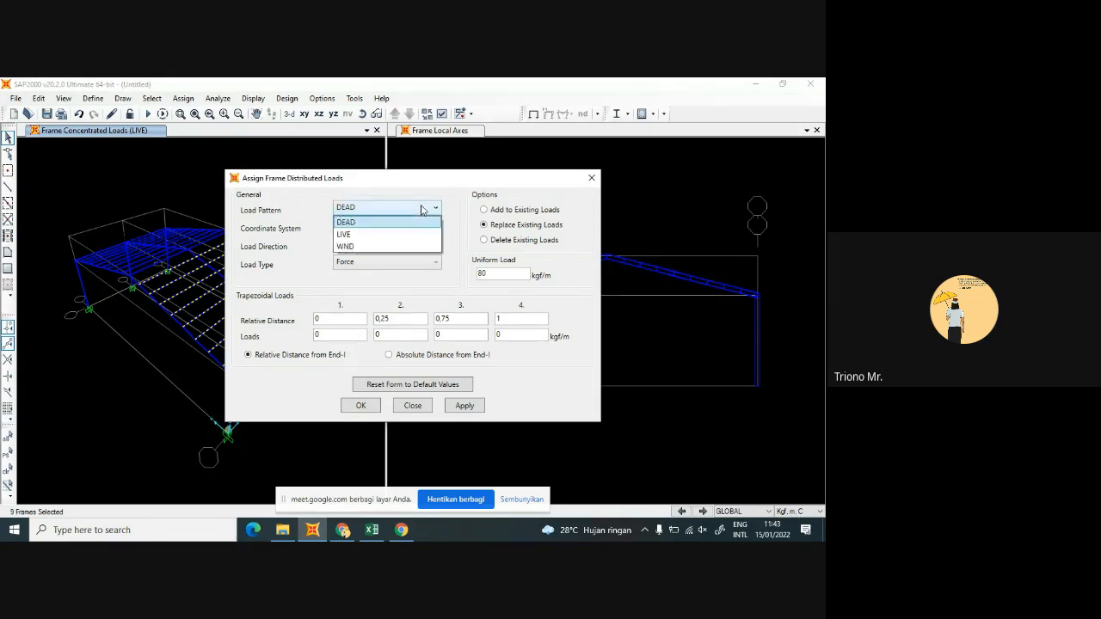
{"action": "left_click", "coordinate": [404, 247]}
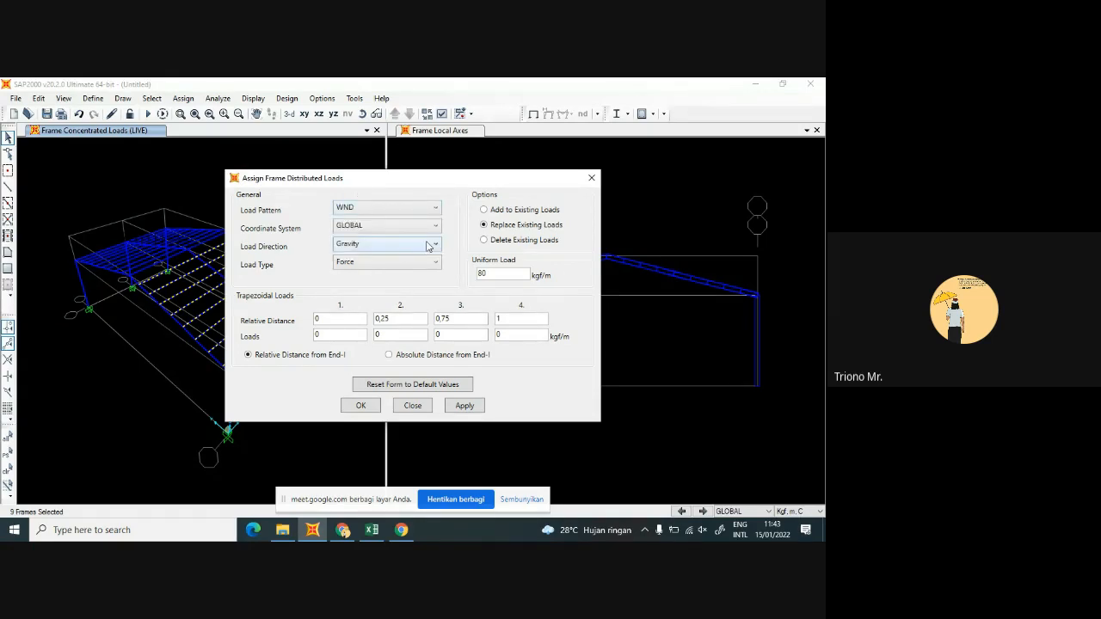
{"action": "left_click", "coordinate": [435, 226]}
{"action": "left_click", "coordinate": [423, 248]}
{"action": "left_click", "coordinate": [378, 246]}
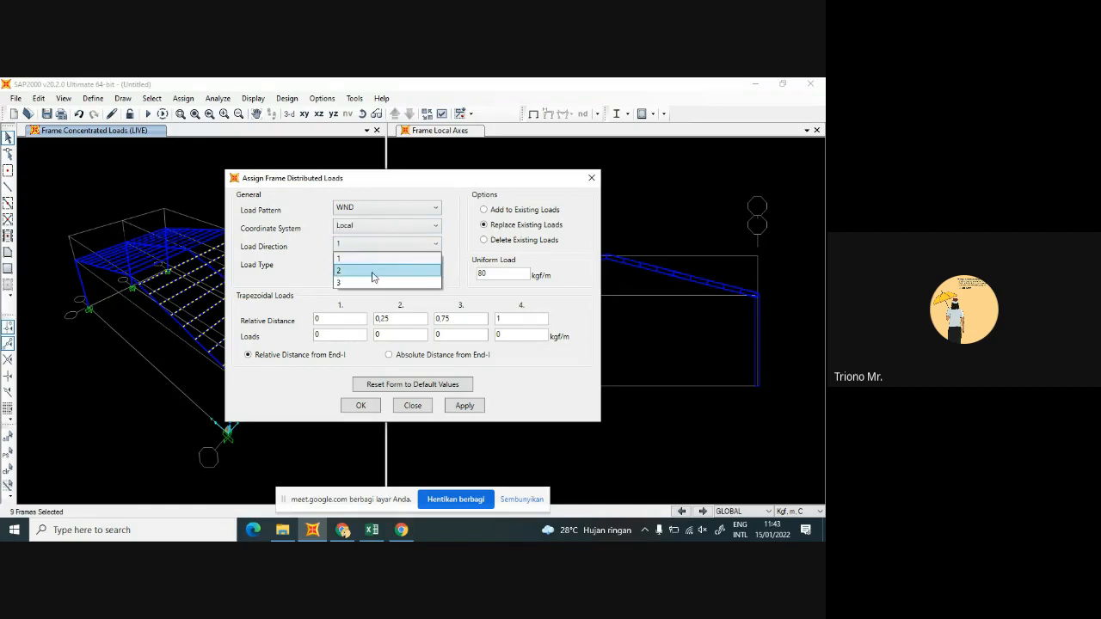
{"action": "left_click", "coordinate": [372, 273]}
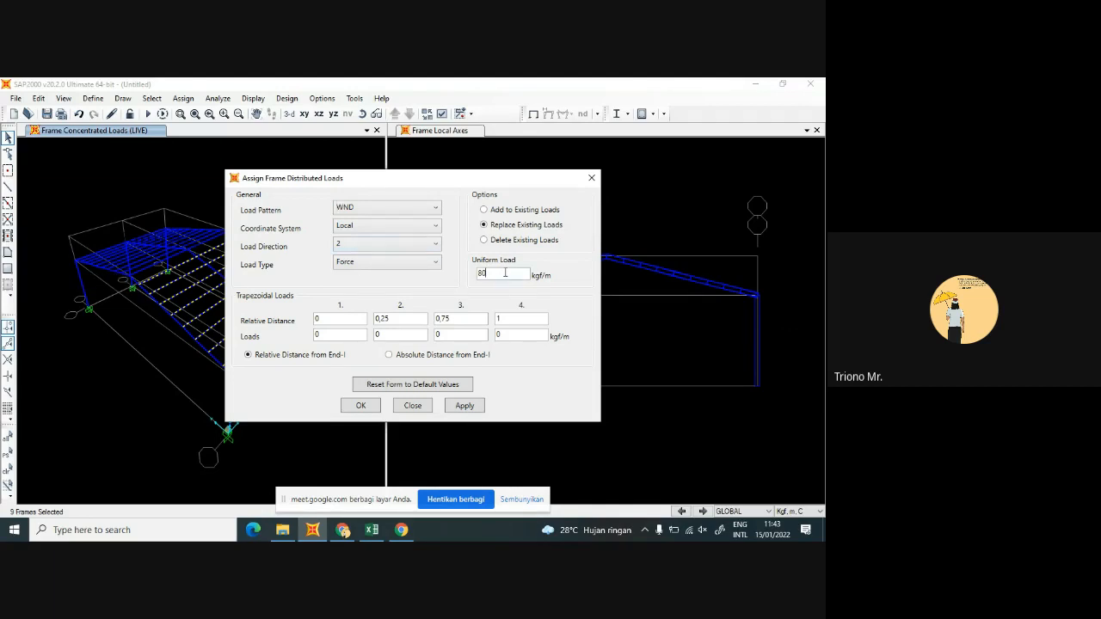
{"action": "left_click_drag", "start_coordinate": [506, 273], "coordinate": [479, 275]}
{"action": "type", "text": "10"}
{"action": "left_click", "coordinate": [360, 406]}
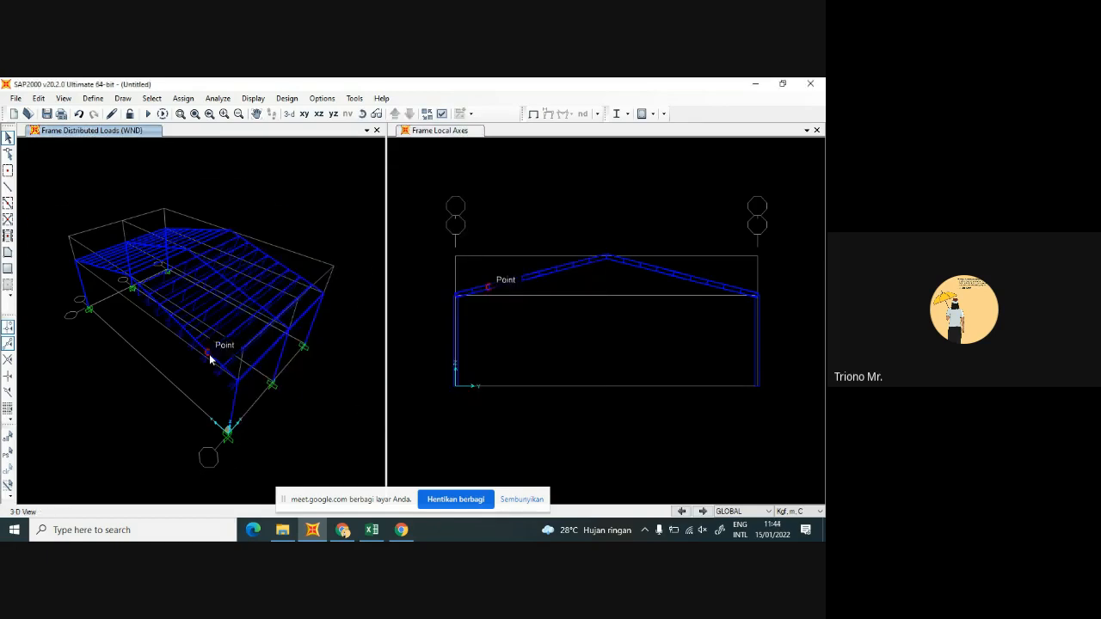
Select all the purlins of the roof slope farther from the origin in the 3-D view
{"action": "scroll", "coordinate": [209, 355], "scroll_direction": "up", "scroll_amount": 3}
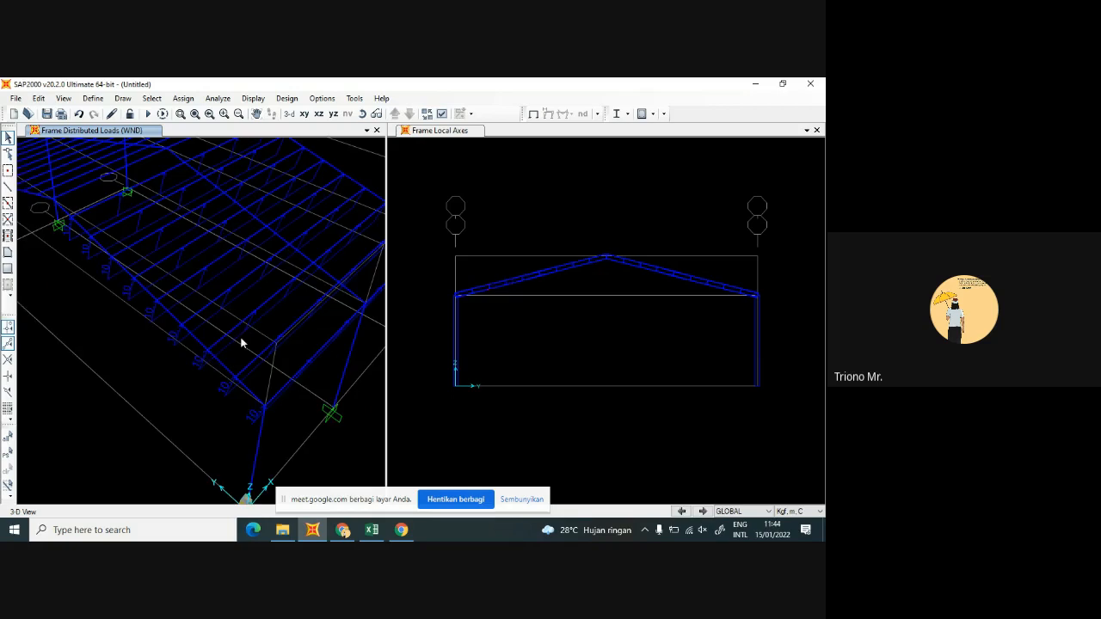
{"action": "scroll", "coordinate": [221, 291], "scroll_direction": "down", "scroll_amount": 4}
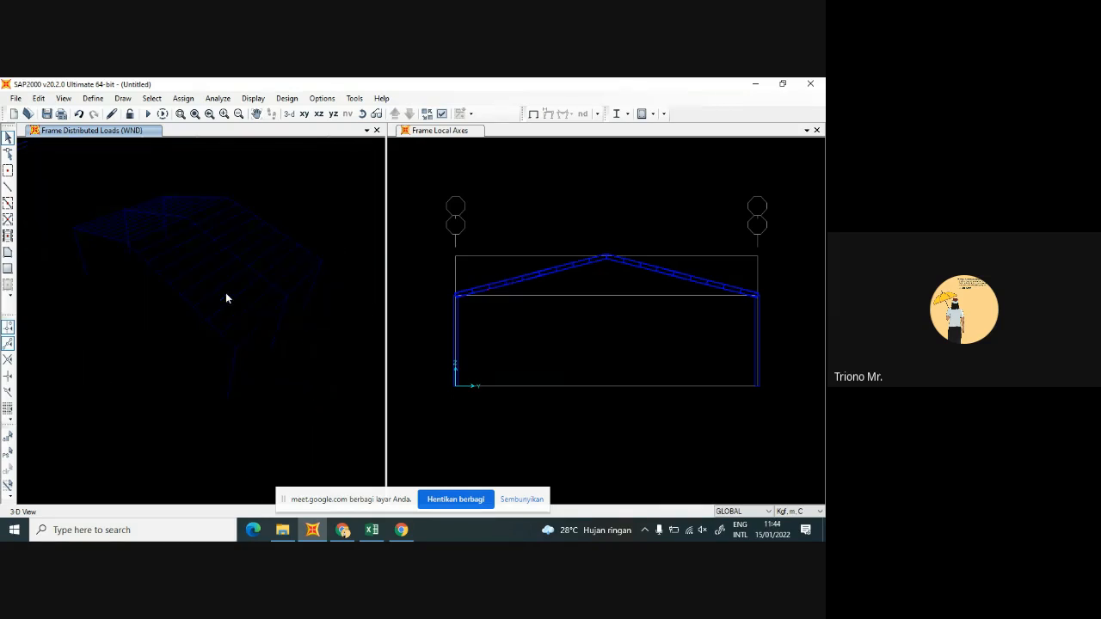
{"action": "scroll", "coordinate": [117, 182], "scroll_direction": "up", "scroll_amount": 3}
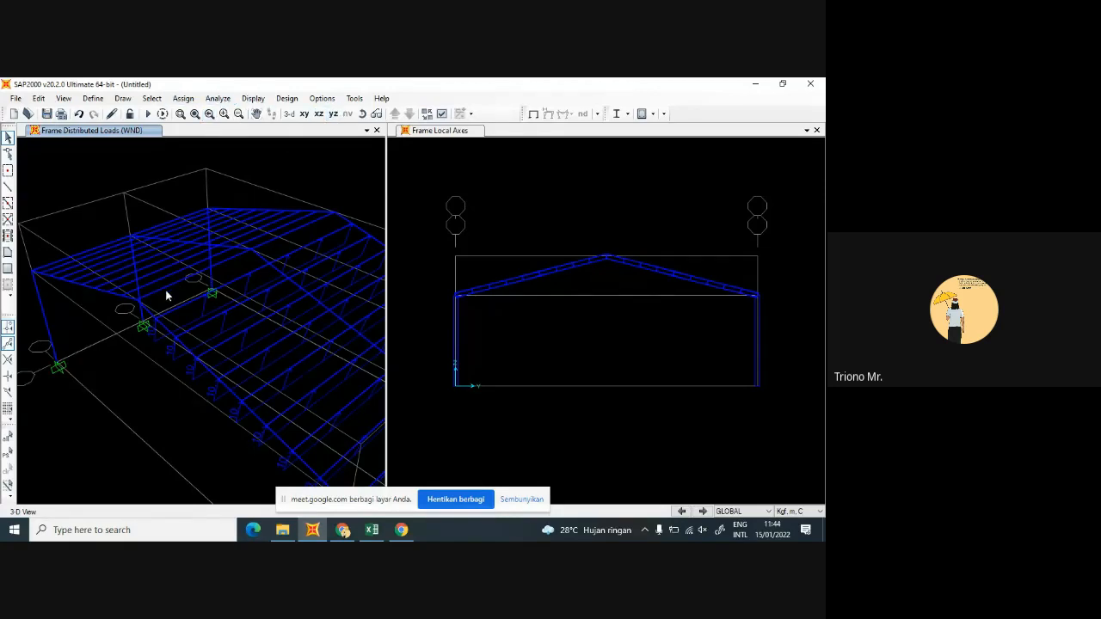
{"action": "left_click", "coordinate": [153, 248]}
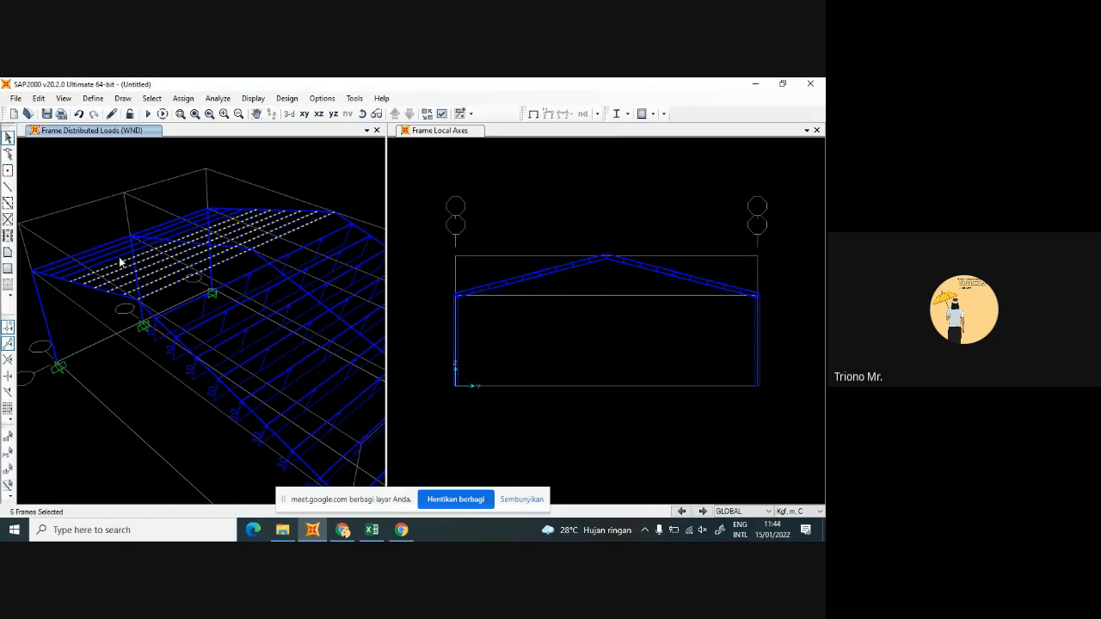
{"action": "scroll", "coordinate": [105, 259], "scroll_direction": "up", "scroll_amount": 5}
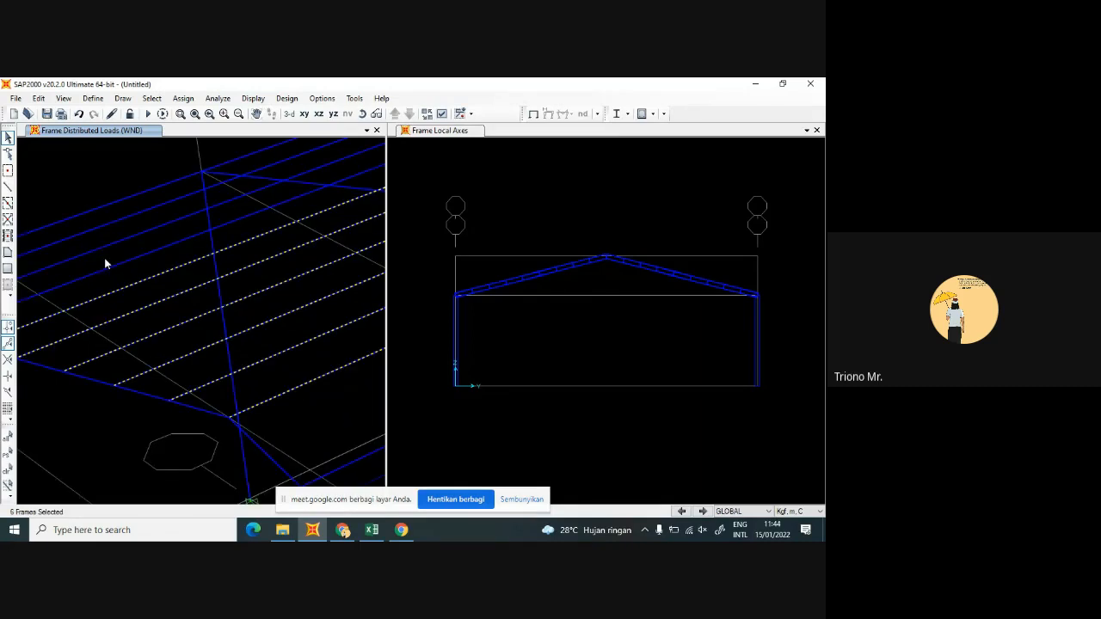
{"action": "left_click_drag", "start_coordinate": [86, 200], "coordinate": [87, 198]}
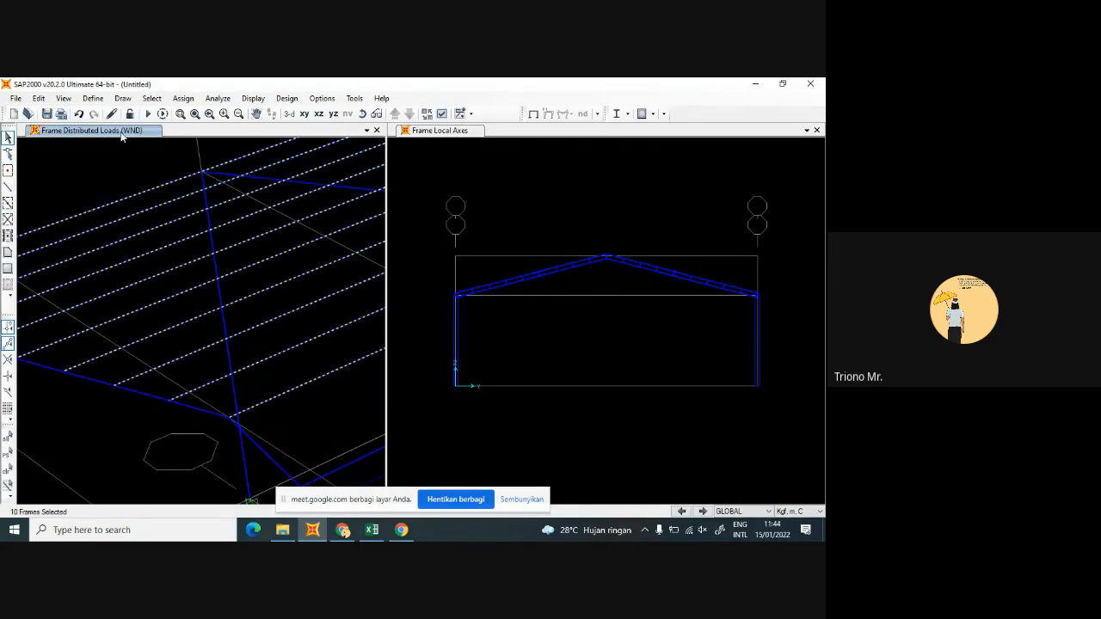
Assign the selected far-slope purlins a uniform distributed load of -15 kgf/m in Local direction 2 for the WND load pattern
{"action": "left_click", "coordinate": [183, 98]}
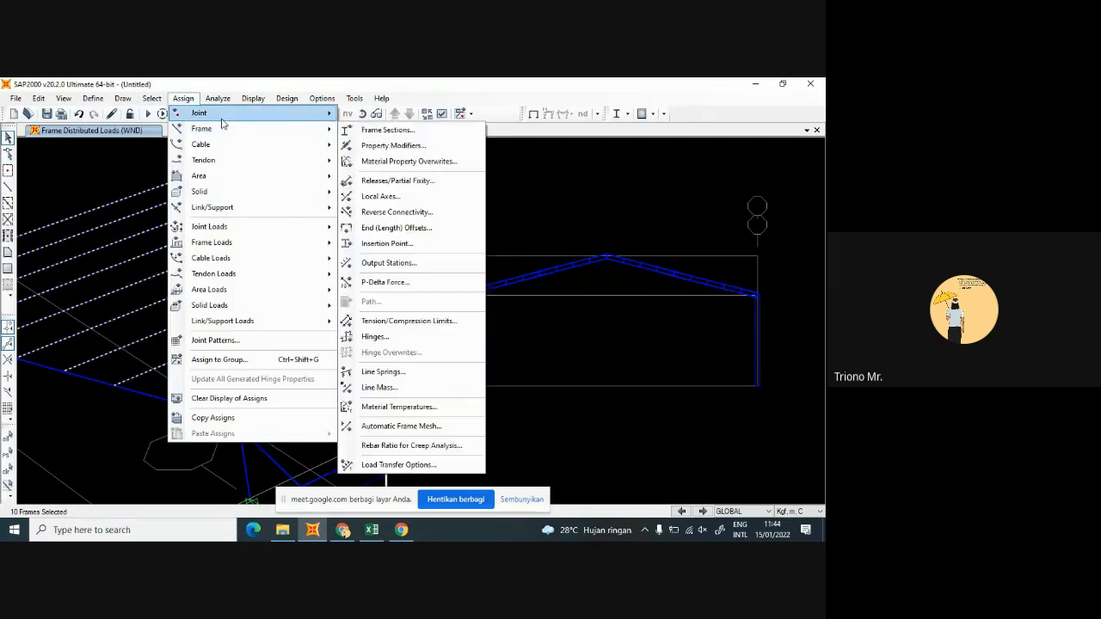
{"action": "mouse_move", "coordinate": [223, 199]}
{"action": "mouse_move", "coordinate": [228, 243]}
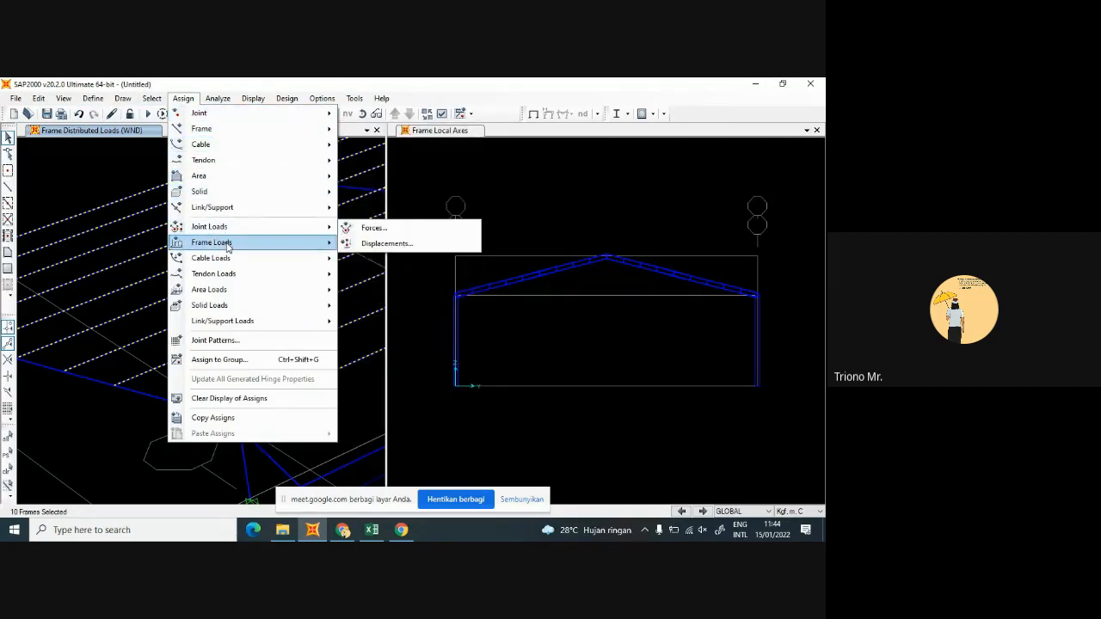
{"action": "left_click", "coordinate": [388, 279]}
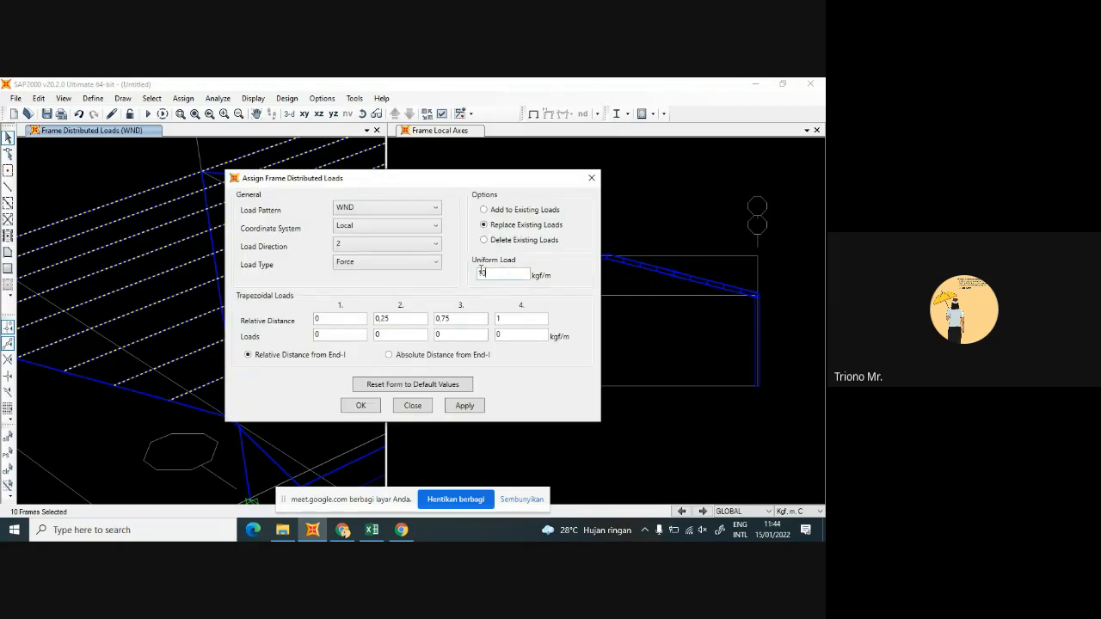
{"action": "double_click", "coordinate": [483, 274]}
{"action": "type", "text": "-15"}
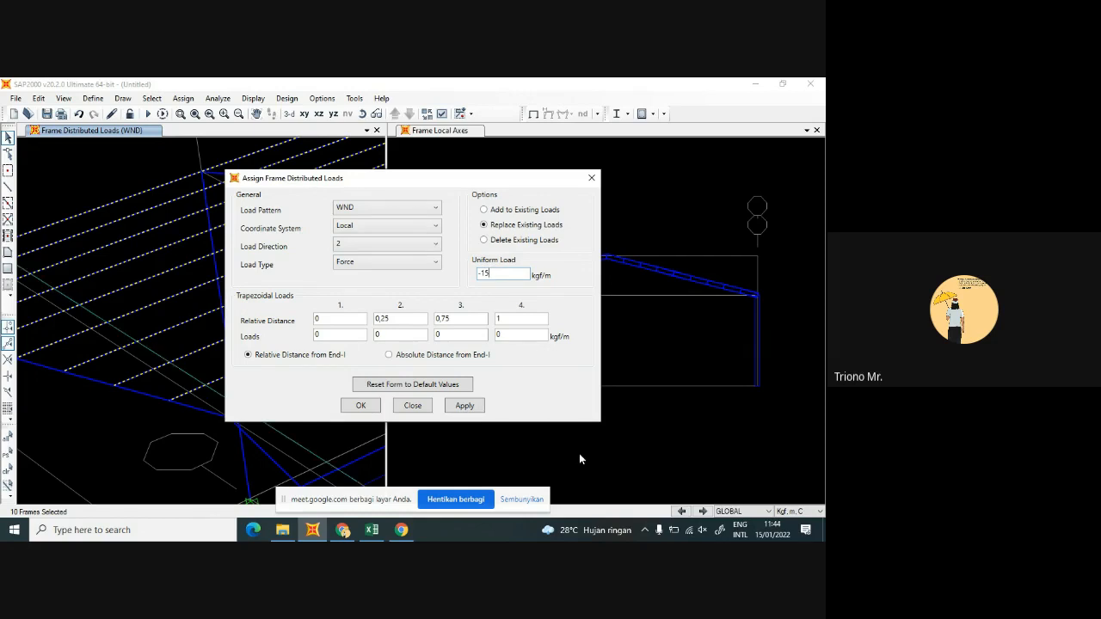
{"action": "left_click", "coordinate": [464, 405]}
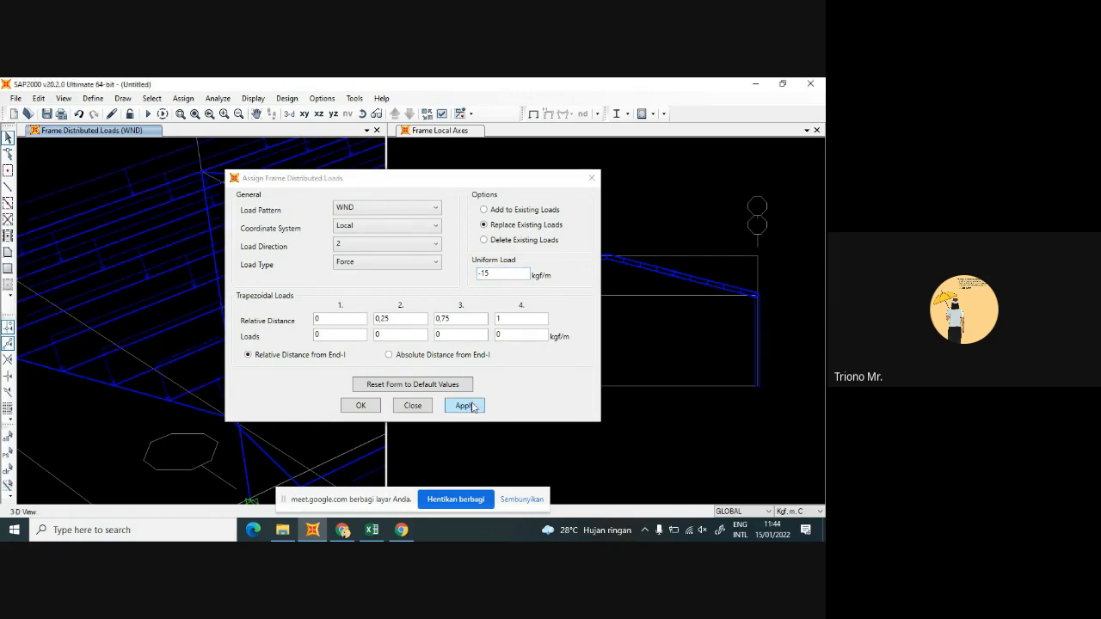
{"action": "left_click", "coordinate": [361, 405]}
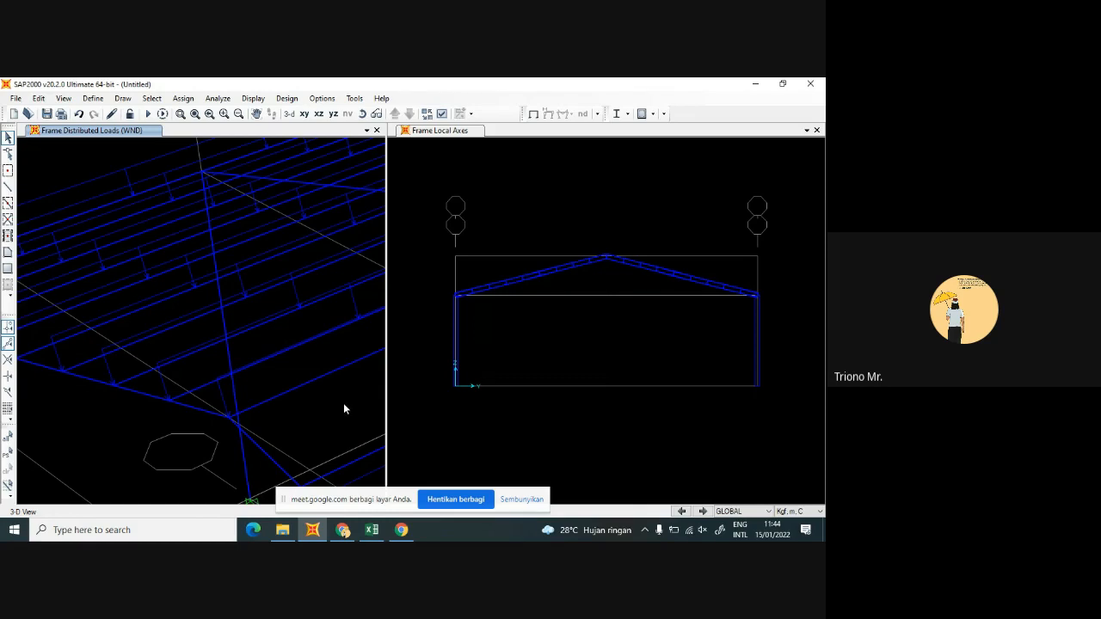
{"action": "scroll", "coordinate": [343, 403], "scroll_direction": "down", "scroll_amount": 3}
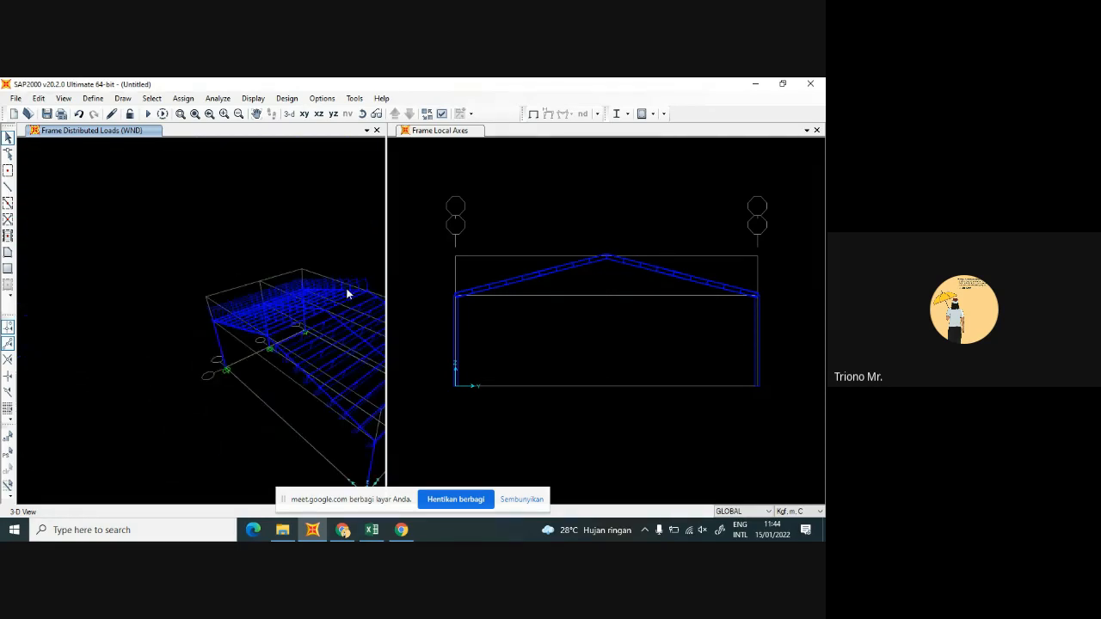
{"action": "scroll", "coordinate": [230, 276], "scroll_direction": "down", "scroll_amount": 2}
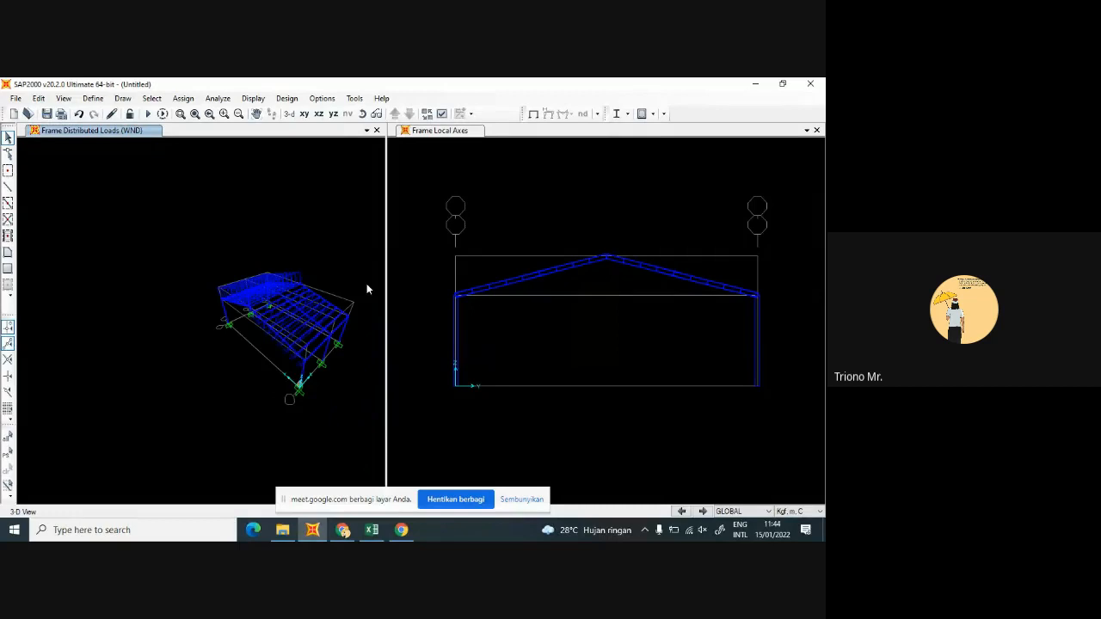
{"action": "scroll", "coordinate": [367, 289], "scroll_direction": "up", "scroll_amount": 2}
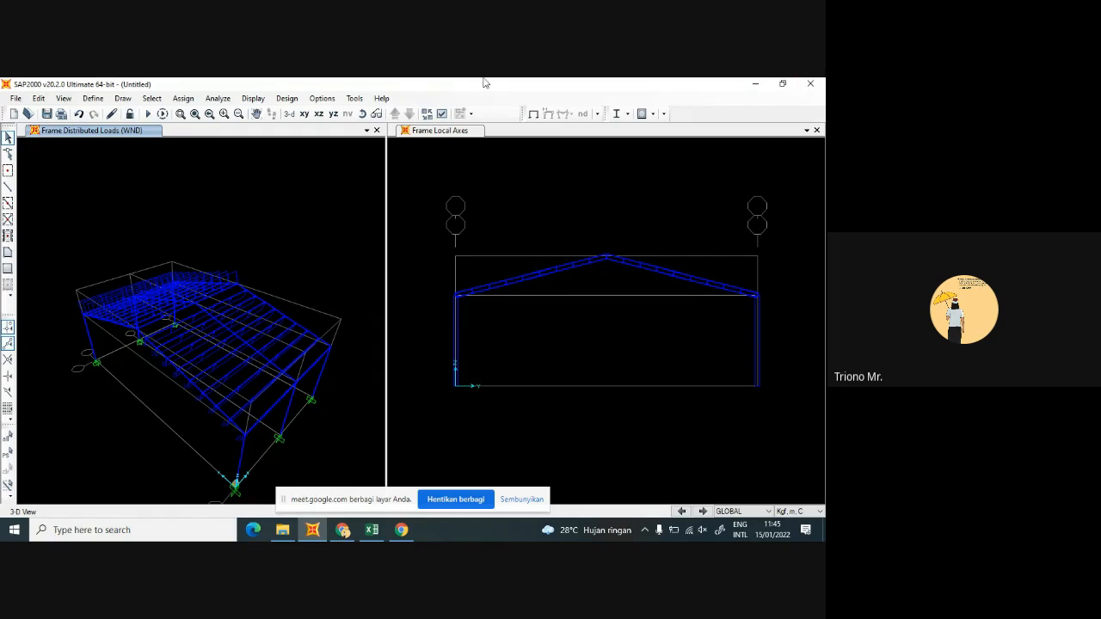
Set the analysis options to Space Frame degrees of freedom
{"action": "left_click", "coordinate": [216, 96]}
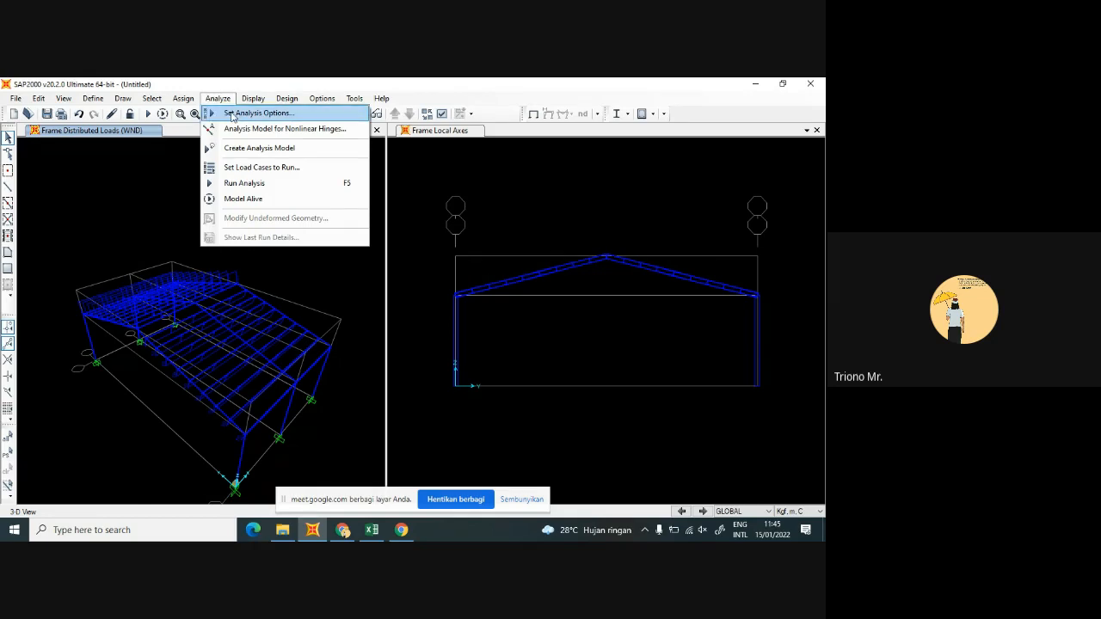
{"action": "left_click", "coordinate": [232, 116]}
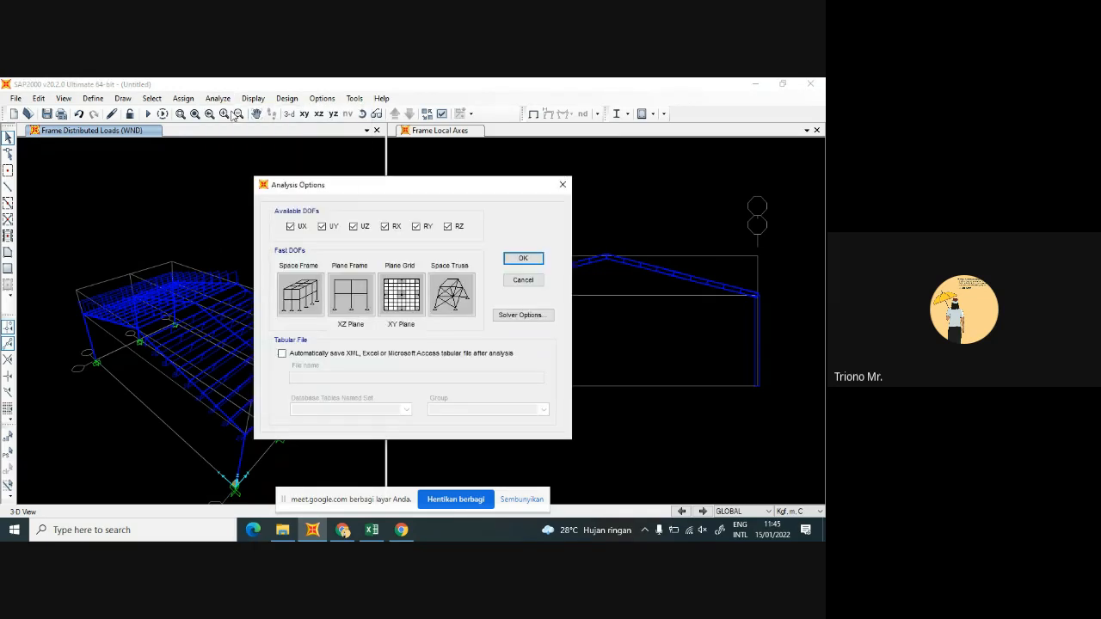
{"action": "left_click", "coordinate": [304, 298]}
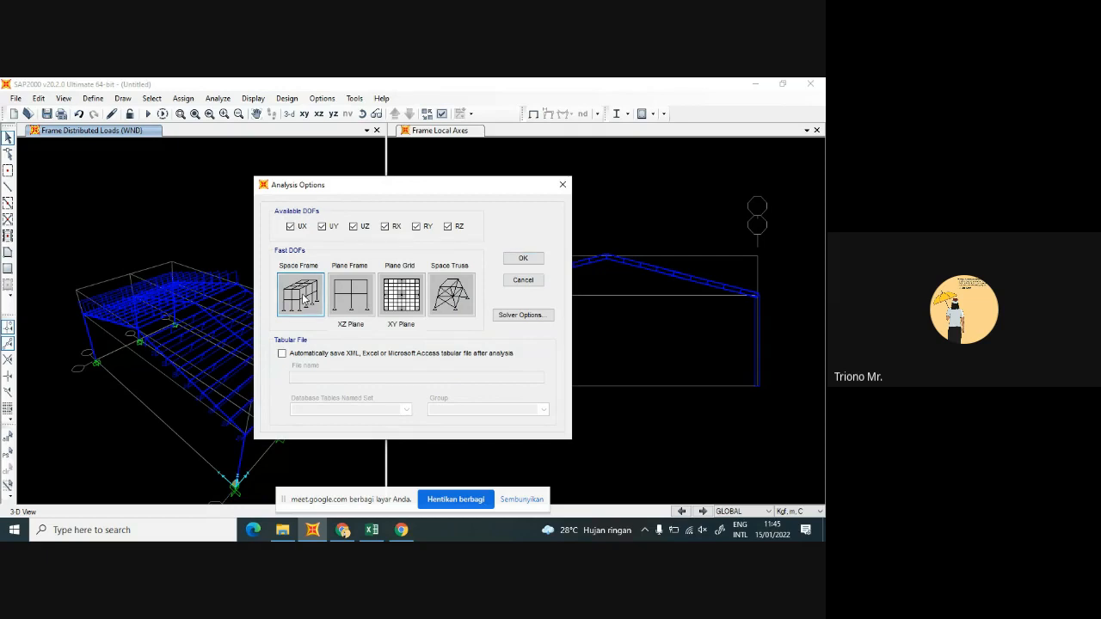
{"action": "left_click", "coordinate": [521, 259]}
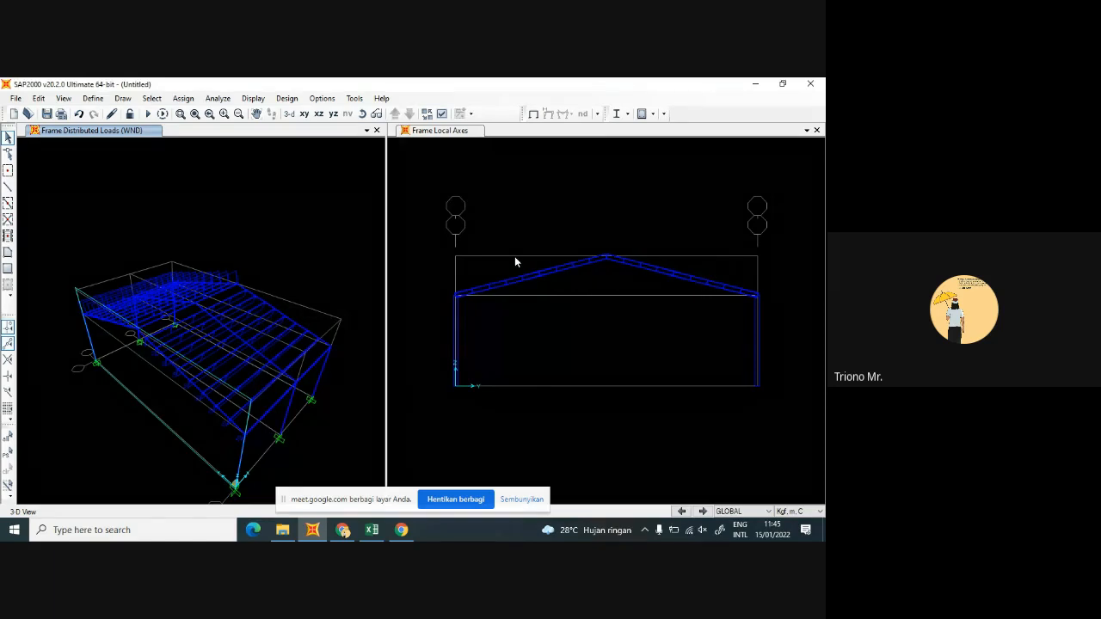
Run all load cases with the analysis monitor always shown, saving the model as LAPANG FUTSAL 150122 in the PROJECT SAP folder
{"action": "left_click", "coordinate": [147, 115]}
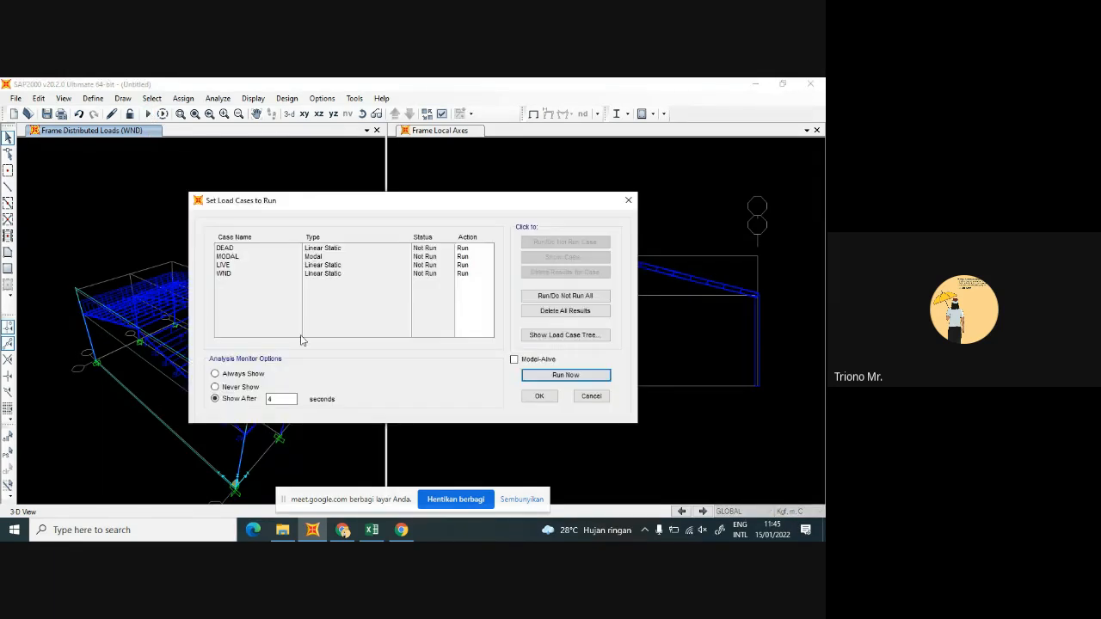
{"action": "left_click", "coordinate": [225, 376]}
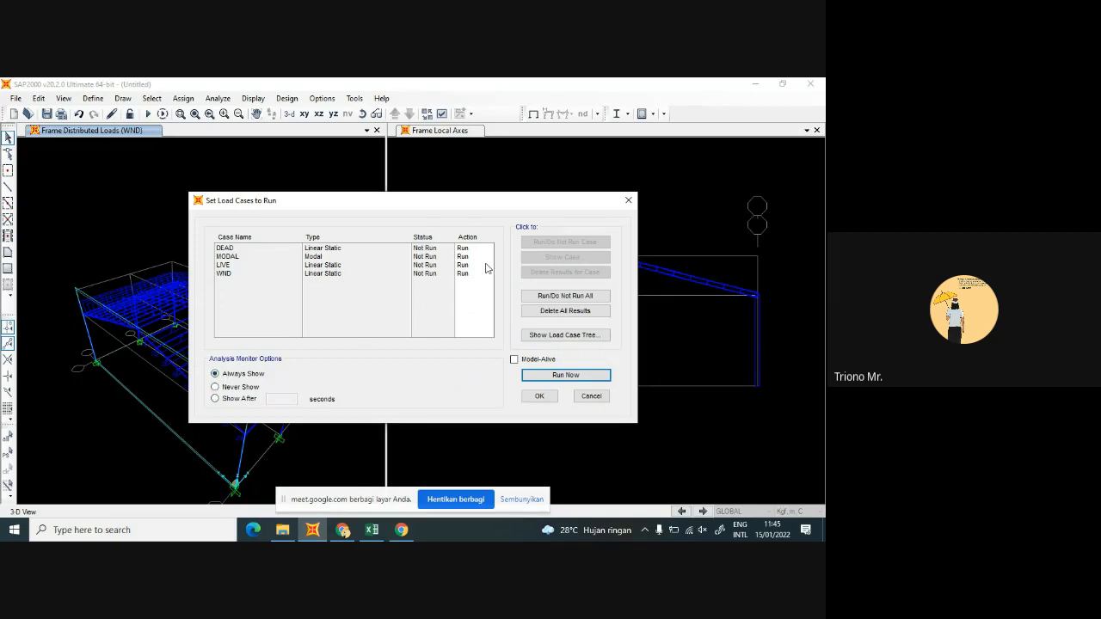
{"action": "left_click", "coordinate": [576, 379]}
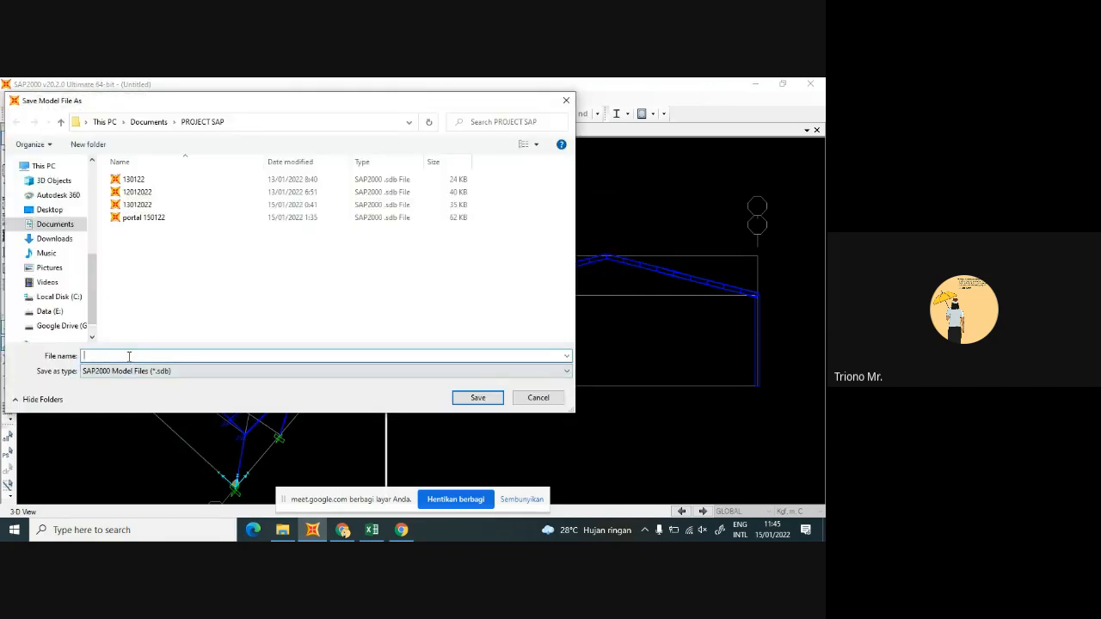
{"action": "type", "text": "LAPANG FUTSAL 150122"}
{"action": "left_click", "coordinate": [480, 397]}
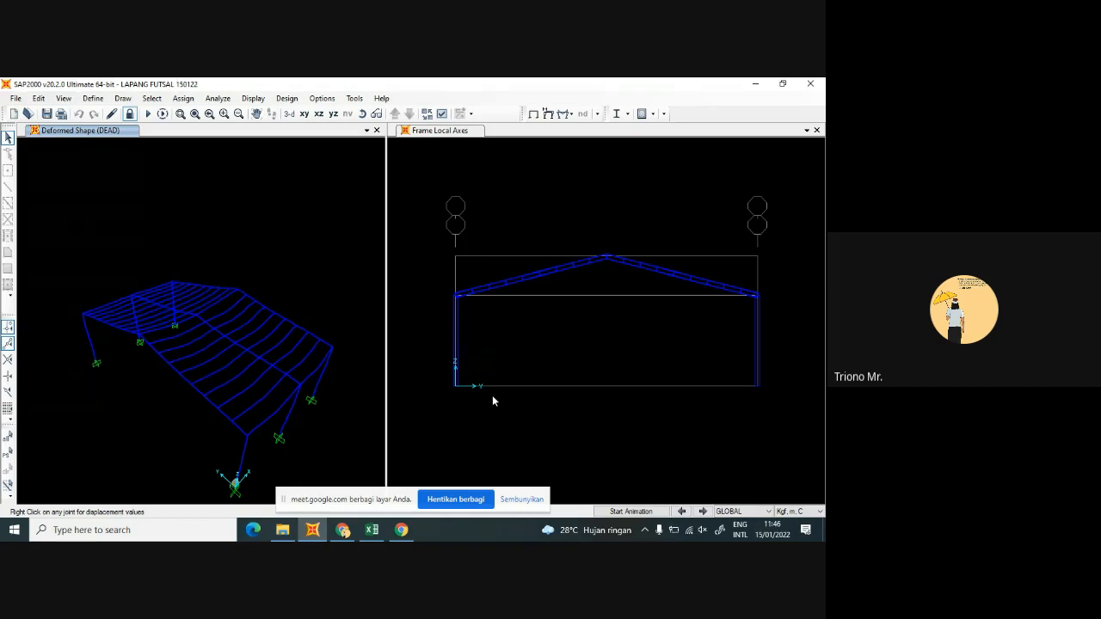
Set the steel frame design code to AISC-LRFD93 and run the steel design check of the structure
{"action": "left_click", "coordinate": [627, 114]}
{"action": "left_click", "coordinate": [627, 115]}
{"action": "left_click", "coordinate": [627, 115]}
{"action": "left_click", "coordinate": [640, 129]}
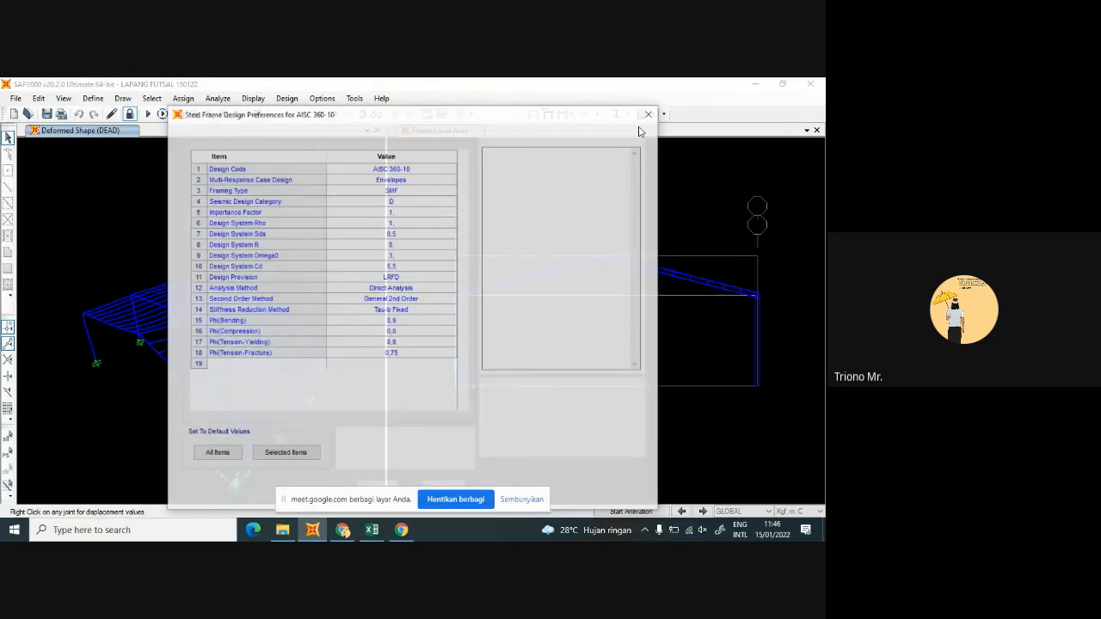
{"action": "left_click", "coordinate": [438, 171]}
{"action": "left_click", "coordinate": [453, 170]}
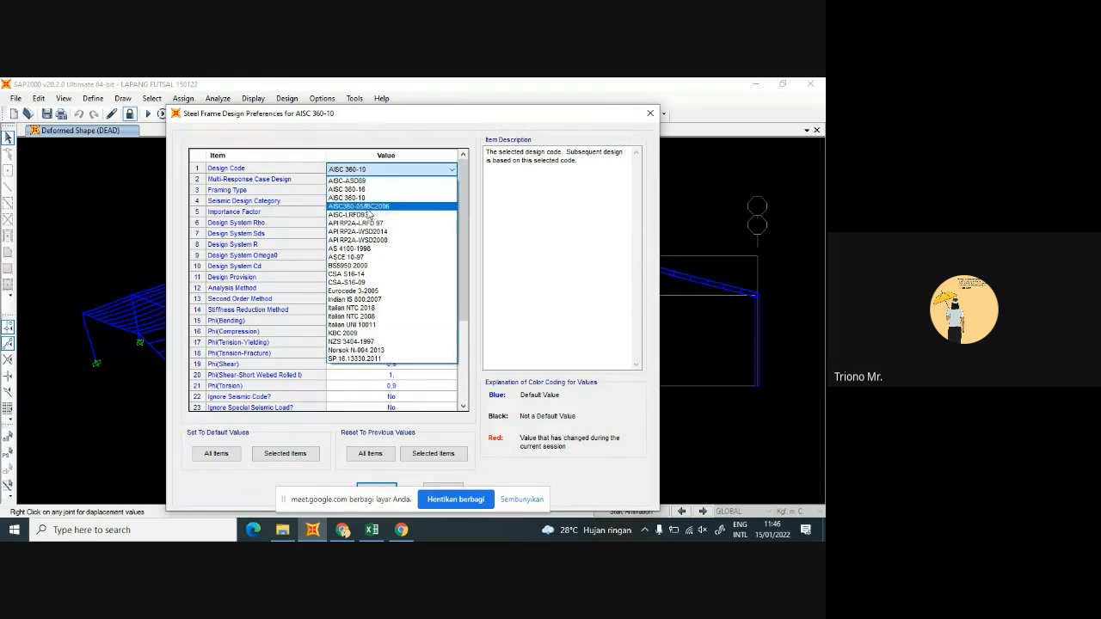
{"action": "left_click", "coordinate": [368, 215]}
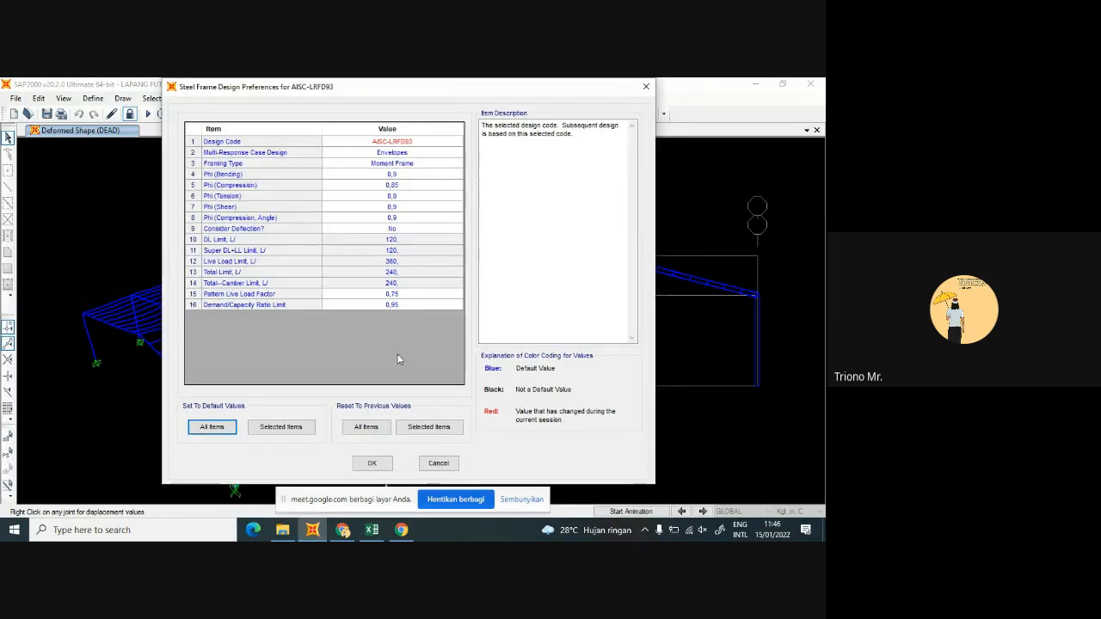
{"action": "left_click", "coordinate": [376, 464]}
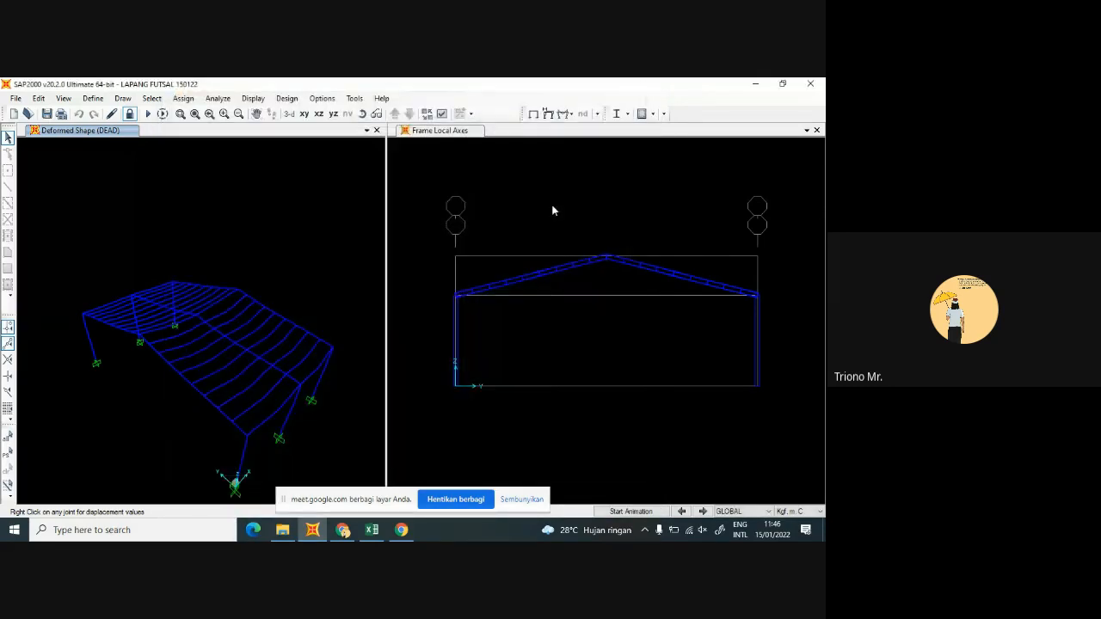
{"action": "left_click", "coordinate": [616, 115]}
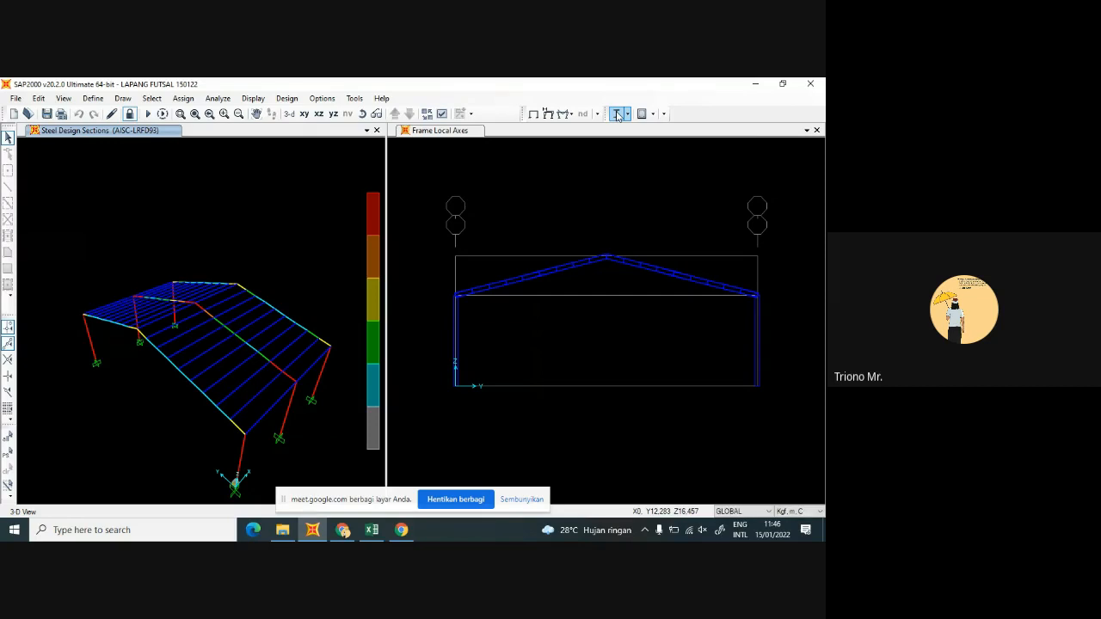
Review the steel frame design preferences for AISC-LRFD93 without changing them
{"action": "left_click", "coordinate": [627, 114]}
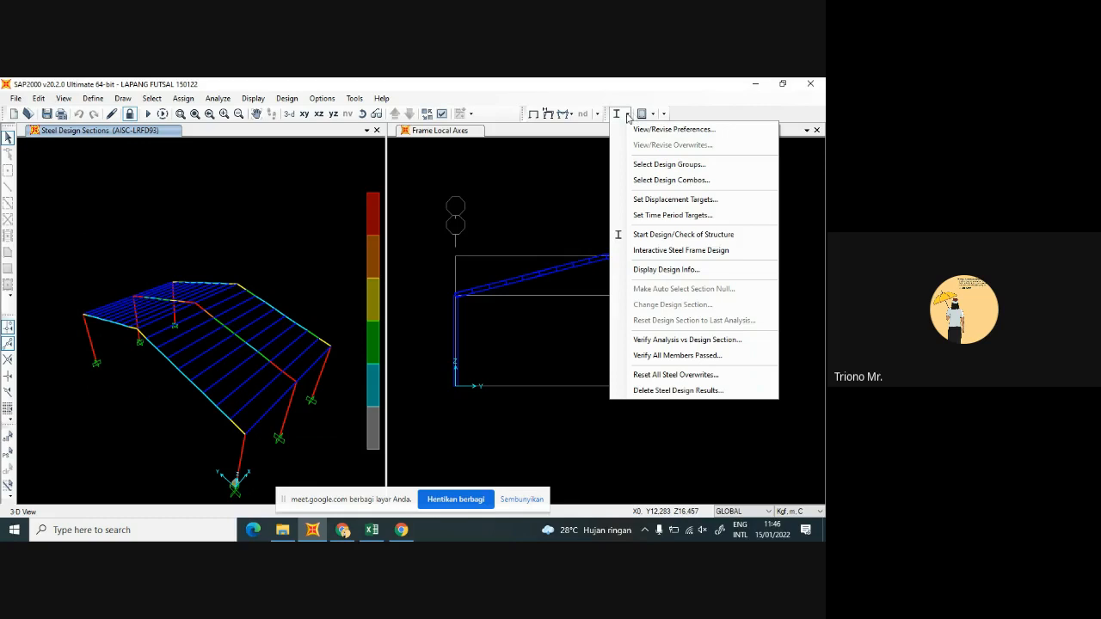
{"action": "left_click", "coordinate": [646, 121]}
{"action": "left_click", "coordinate": [629, 115]}
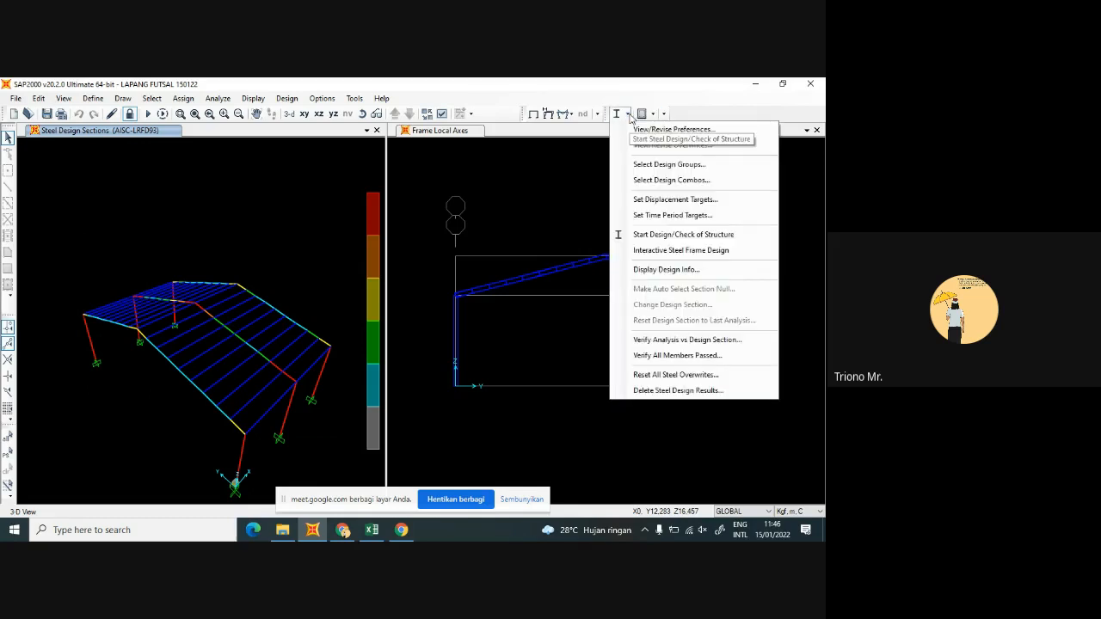
{"action": "left_click", "coordinate": [629, 115]}
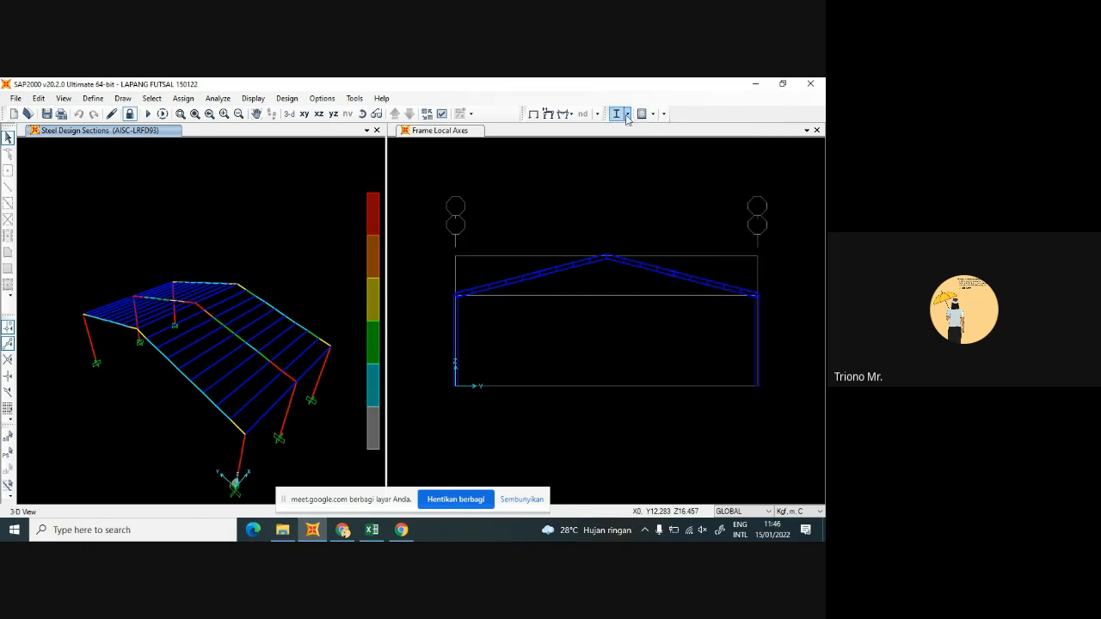
{"action": "left_click", "coordinate": [629, 115]}
{"action": "left_click", "coordinate": [636, 129]}
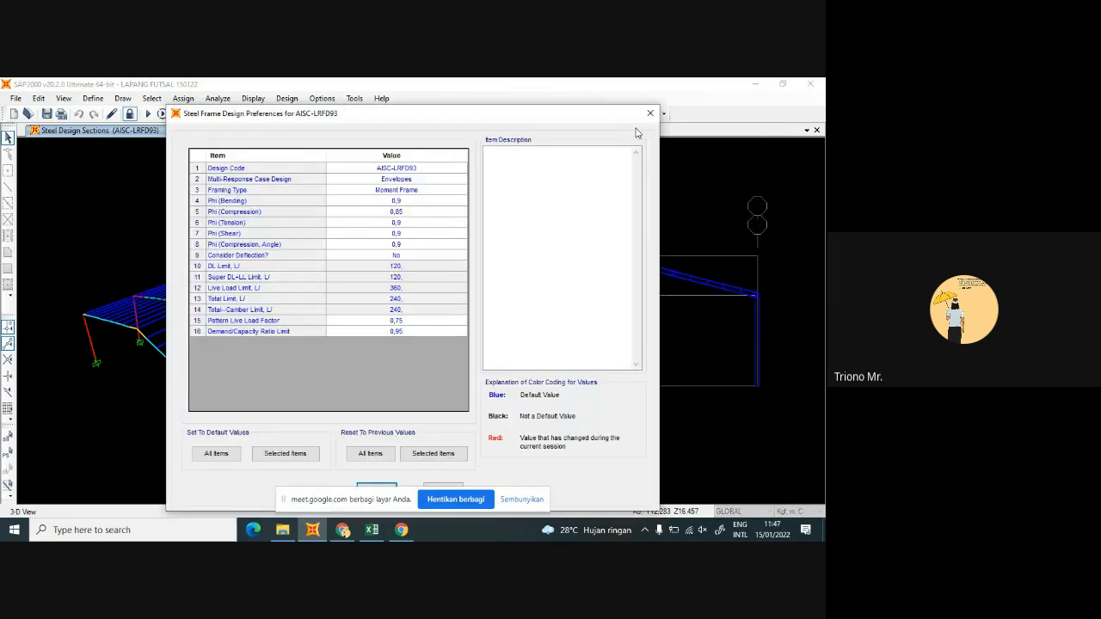
{"action": "left_click", "coordinate": [650, 113]}
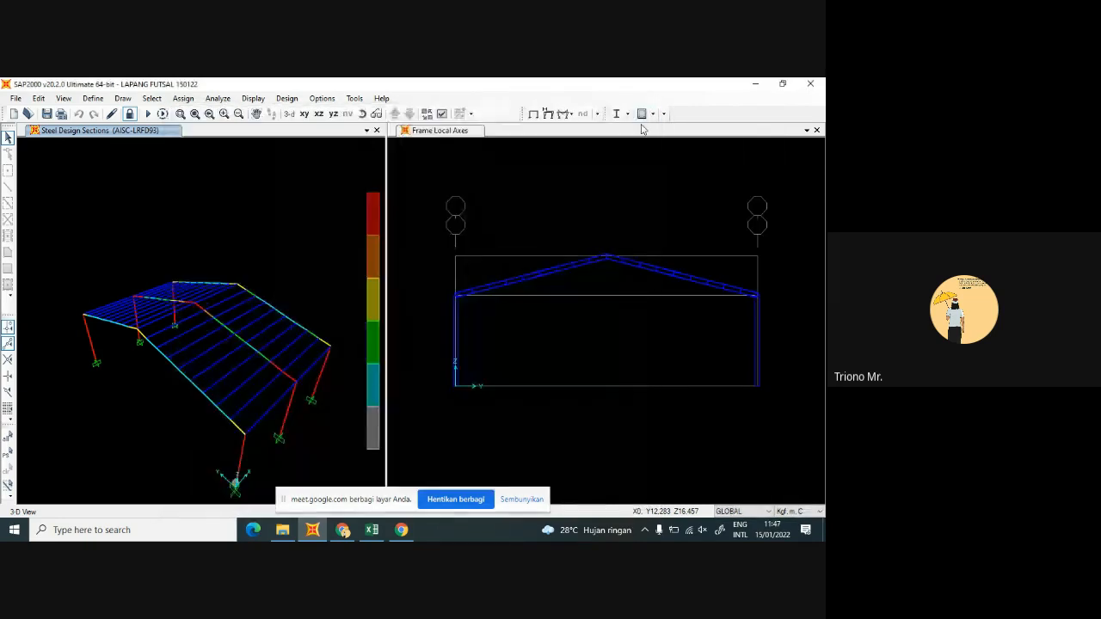
{"action": "left_click", "coordinate": [653, 114]}
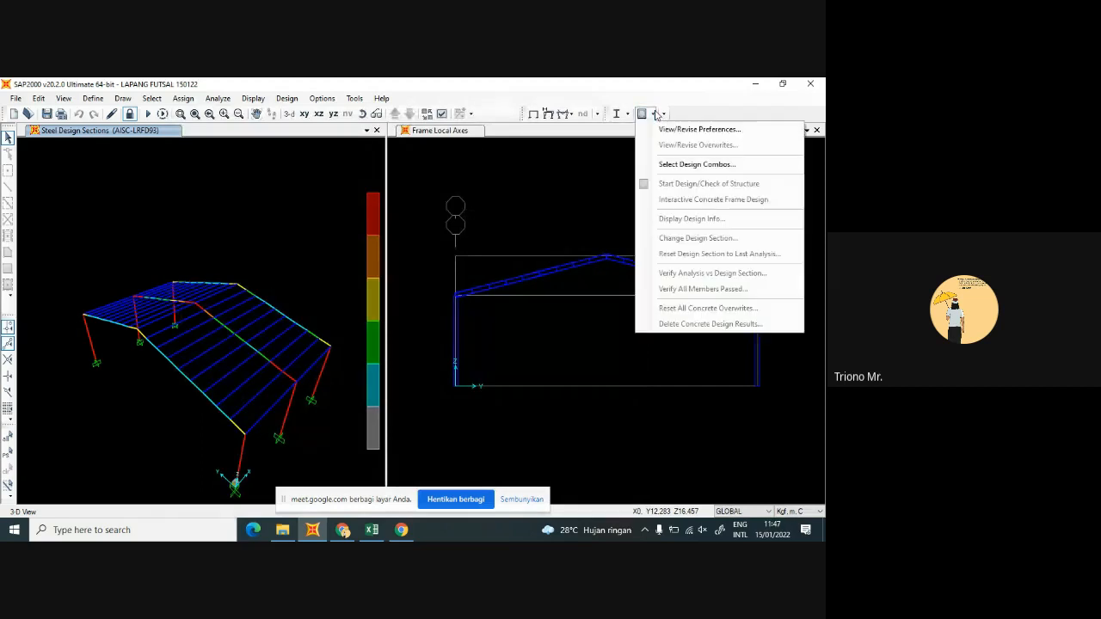
{"action": "left_click", "coordinate": [648, 99]}
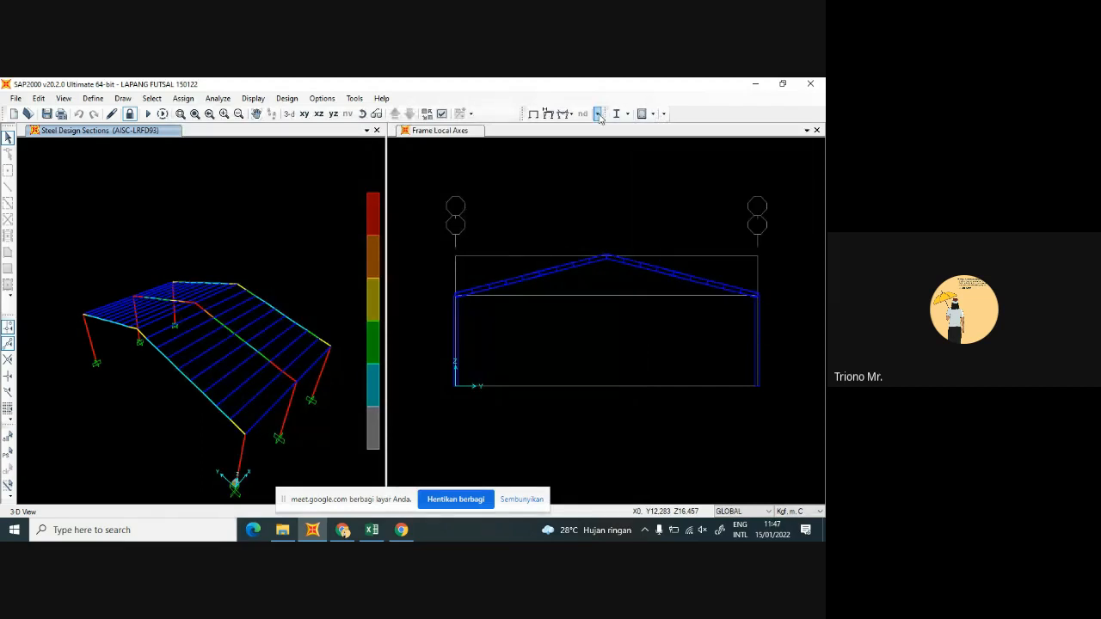
Add COMB1 and COMB2 to the strength design load combinations, discard the existing steel design results and rerun the steel design check
{"action": "left_click", "coordinate": [628, 115]}
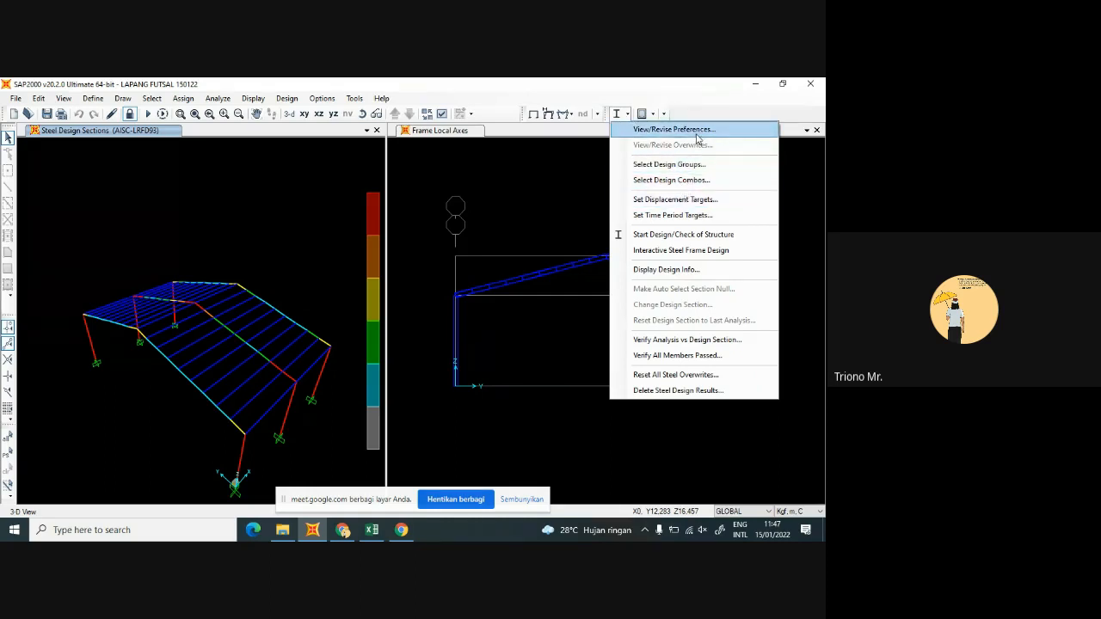
{"action": "left_click", "coordinate": [703, 181]}
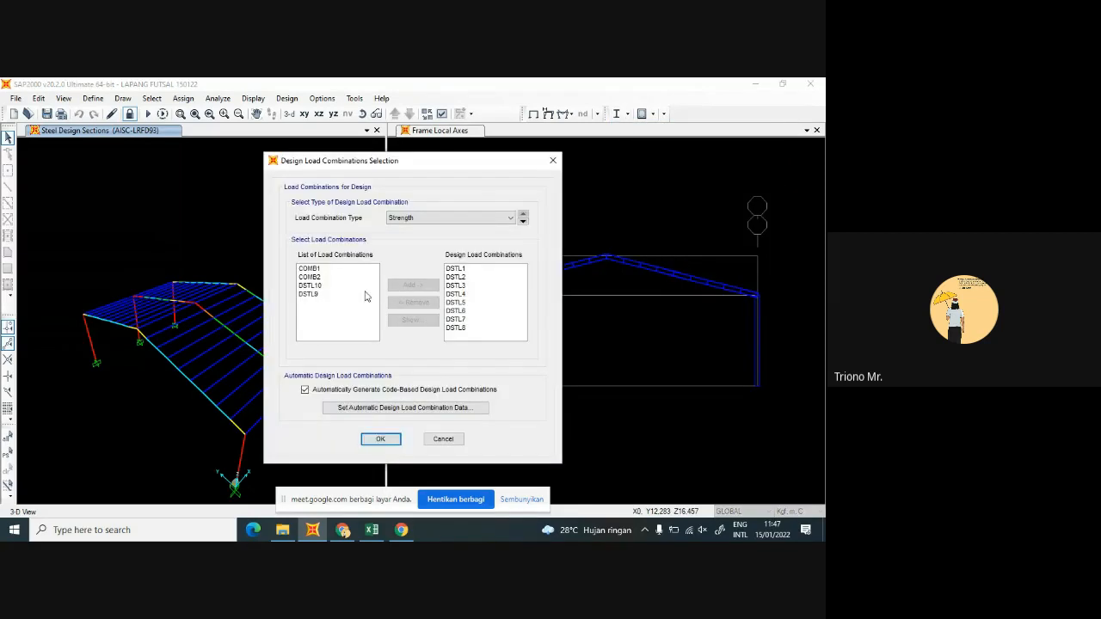
{"action": "left_click", "coordinate": [318, 269]}
{"action": "left_click", "coordinate": [420, 287]}
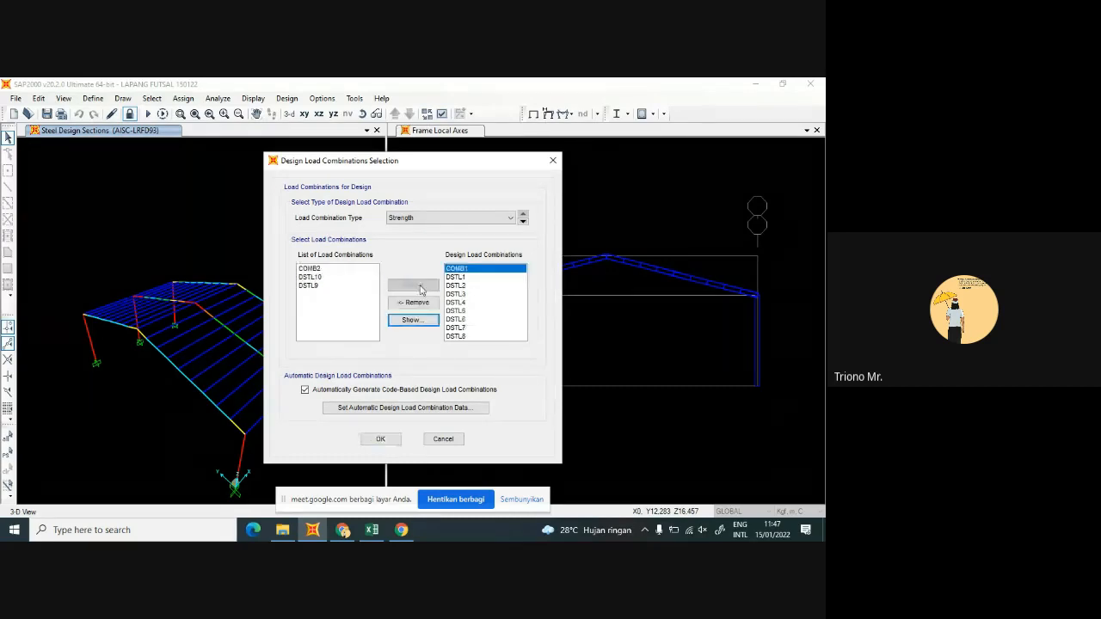
{"action": "left_click", "coordinate": [319, 269]}
{"action": "left_click", "coordinate": [421, 288]}
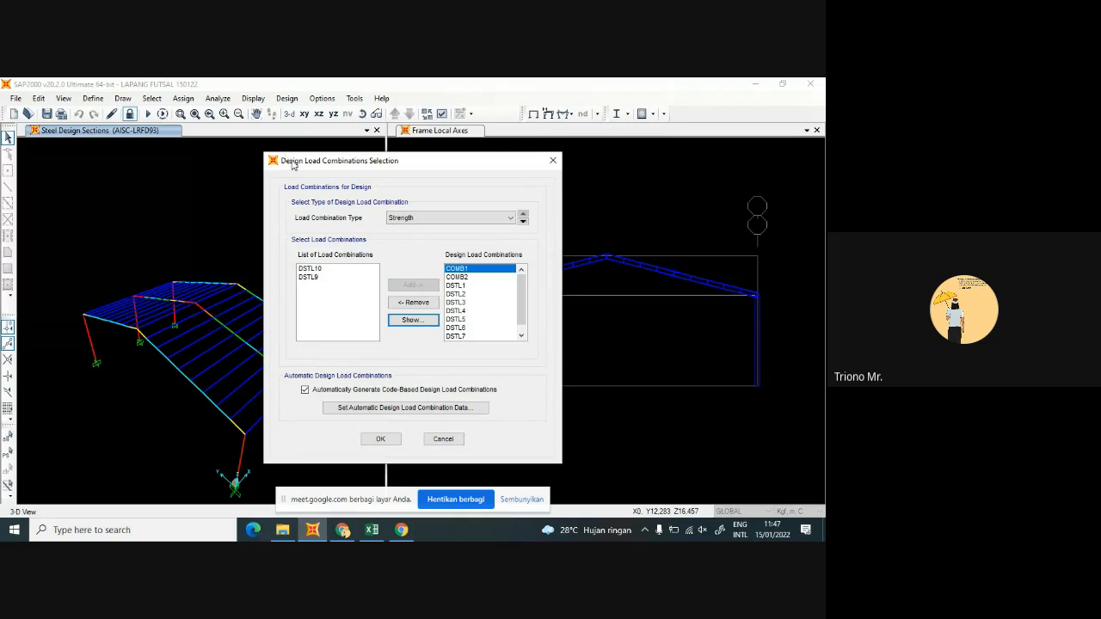
{"action": "left_click", "coordinate": [381, 440]}
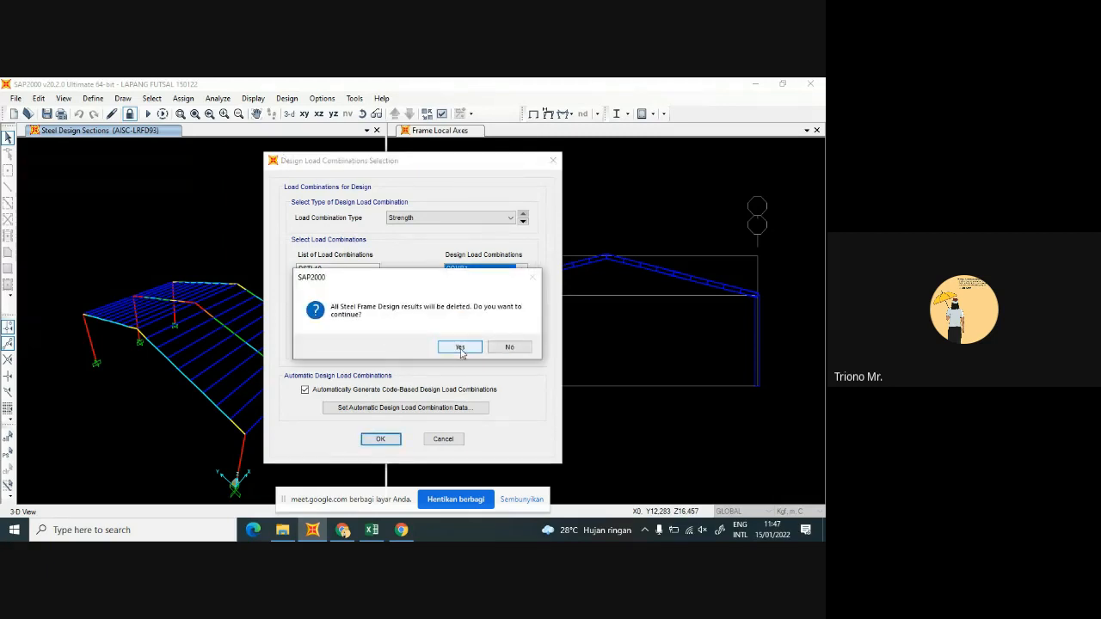
{"action": "left_click", "coordinate": [460, 347]}
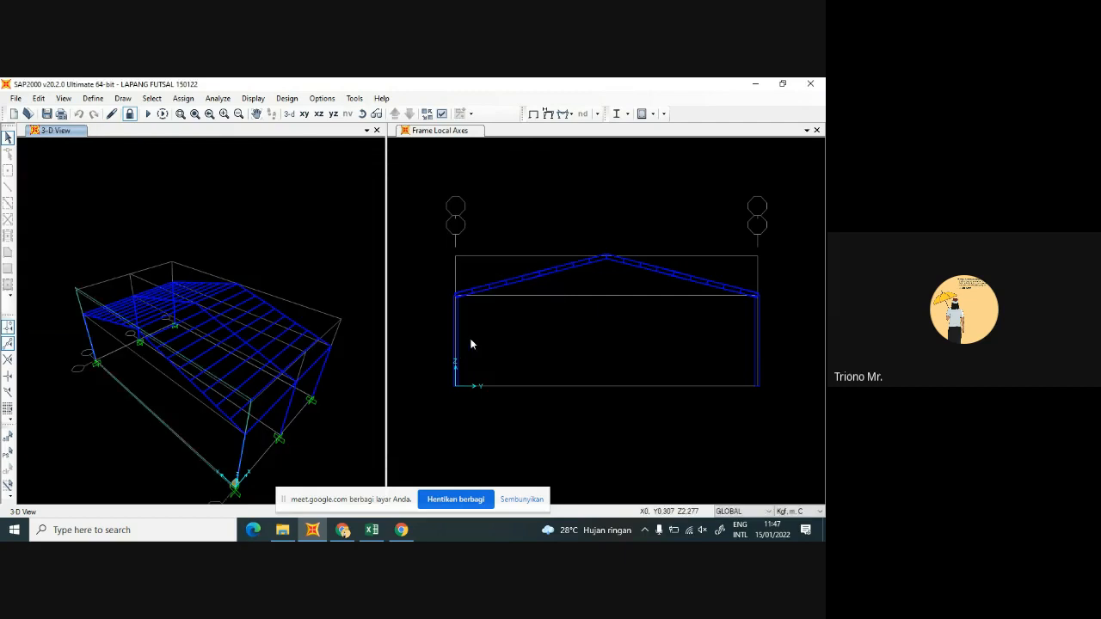
{"action": "left_click", "coordinate": [617, 114]}
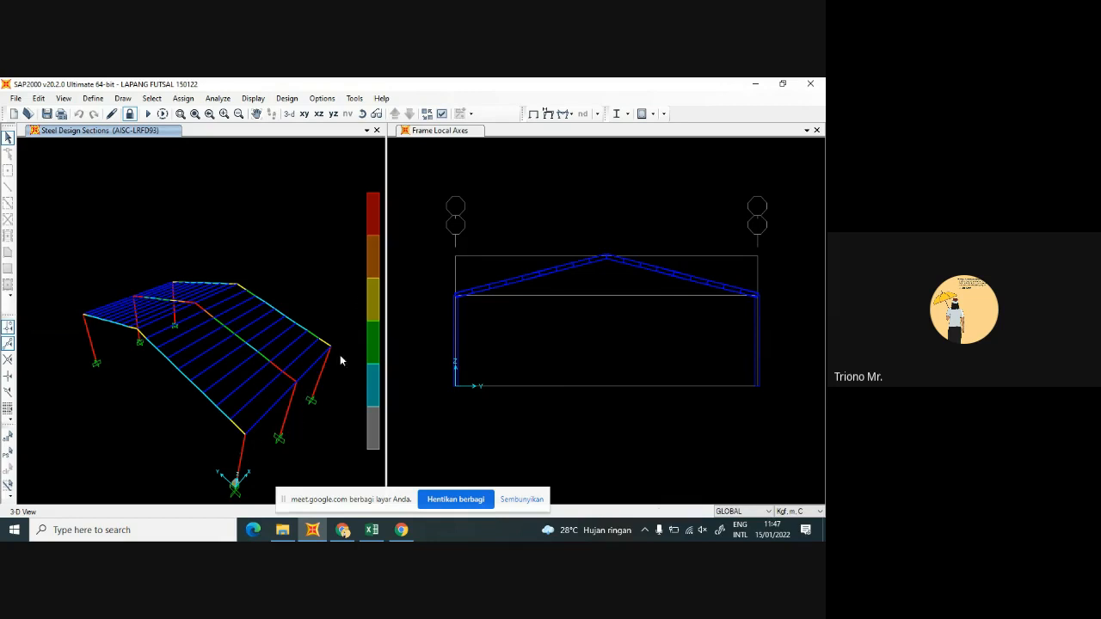
Examine the steel stress check ratios and detailed design data of the corner column at the origin
{"action": "left_click", "coordinate": [241, 457]}
{"action": "right_click", "coordinate": [241, 457]}
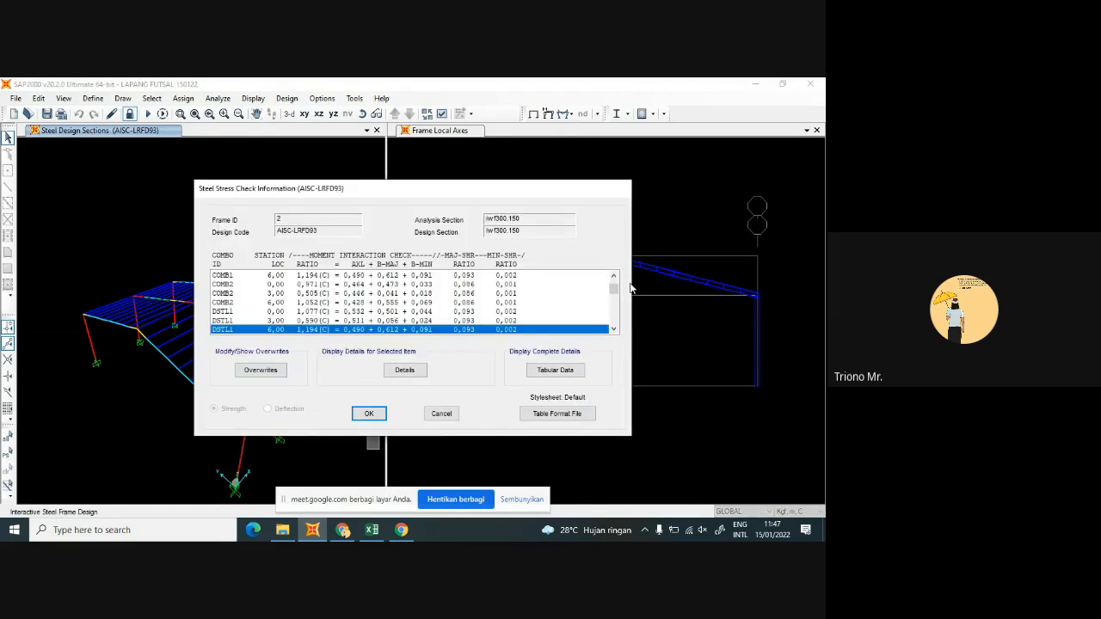
{"action": "left_click_drag", "start_coordinate": [613, 288], "coordinate": [614, 323]}
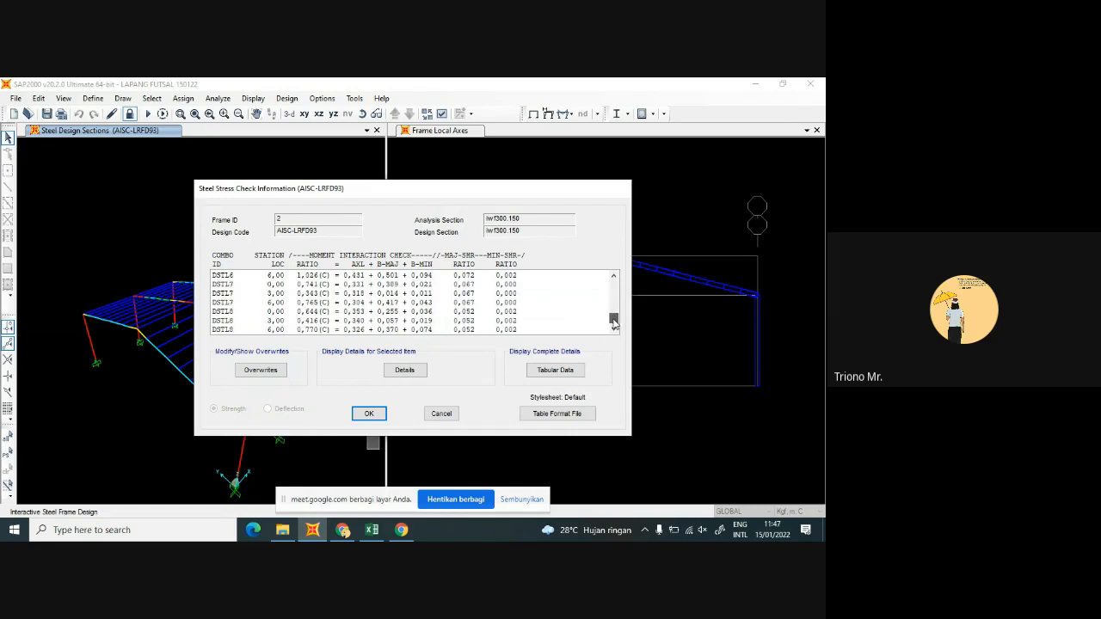
{"action": "left_click", "coordinate": [417, 374]}
{"action": "scroll", "coordinate": [478, 318], "scroll_direction": "down", "scroll_amount": 4}
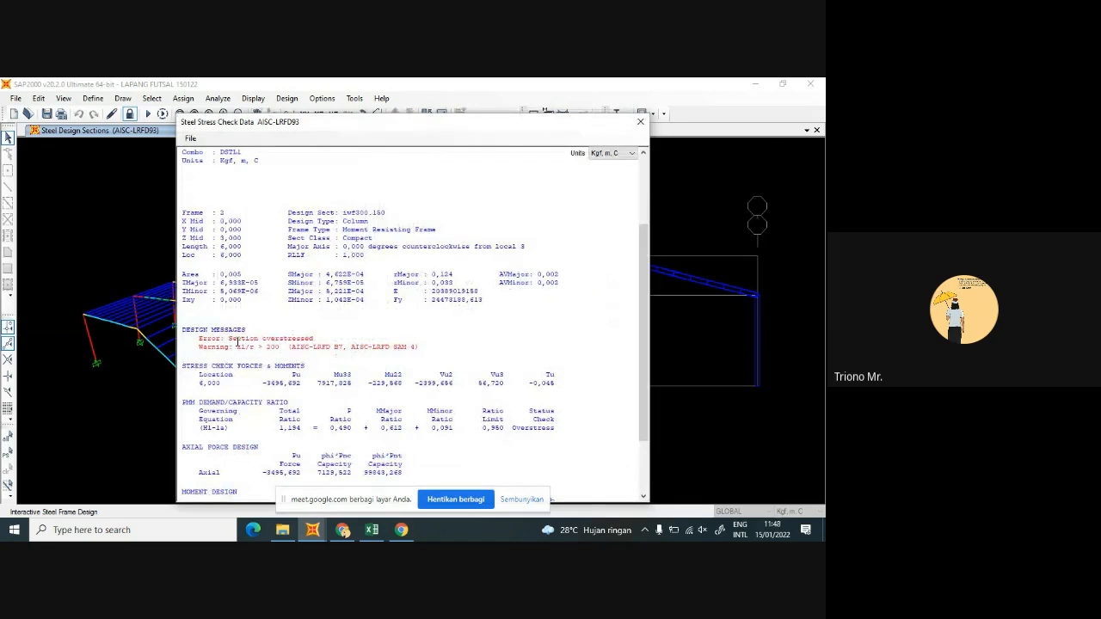
{"action": "left_click_drag", "start_coordinate": [237, 342], "coordinate": [311, 338]}
{"action": "left_click", "coordinate": [640, 121]}
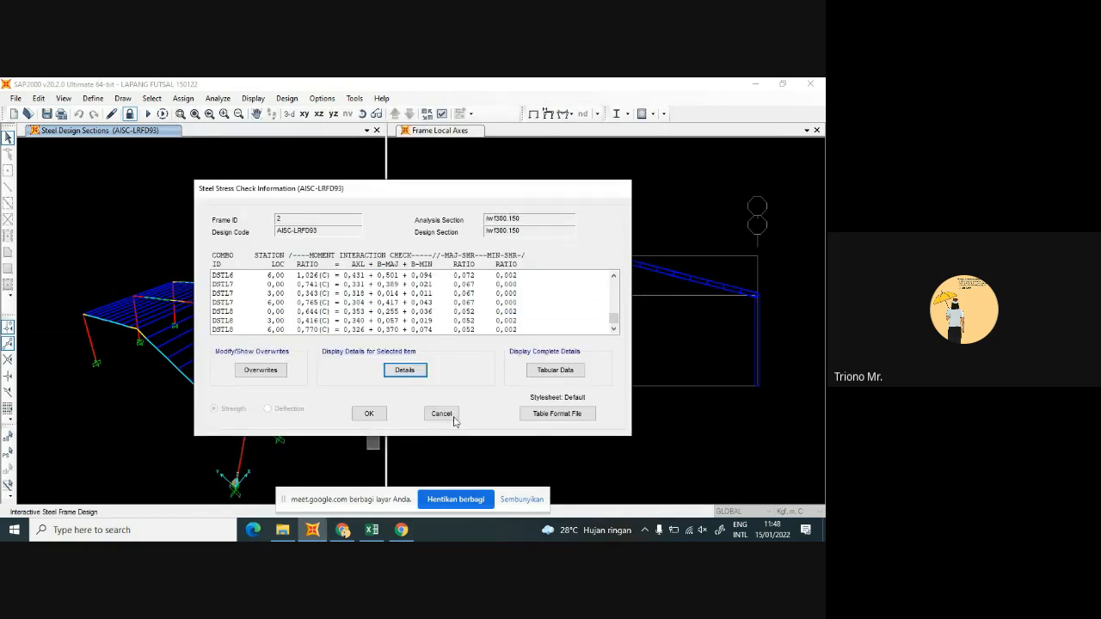
{"action": "left_click", "coordinate": [369, 414]}
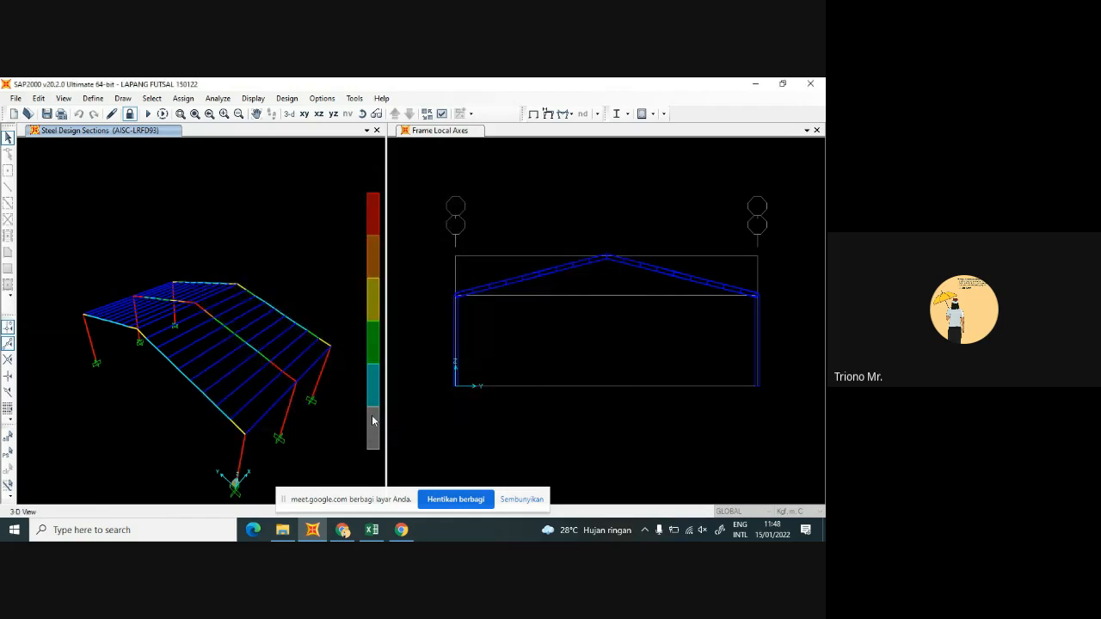
Try to view the steel stress check information of the eave purlin between the corner column and the middle frame
{"action": "left_click", "coordinate": [276, 409]}
{"action": "left_click", "coordinate": [276, 409]}
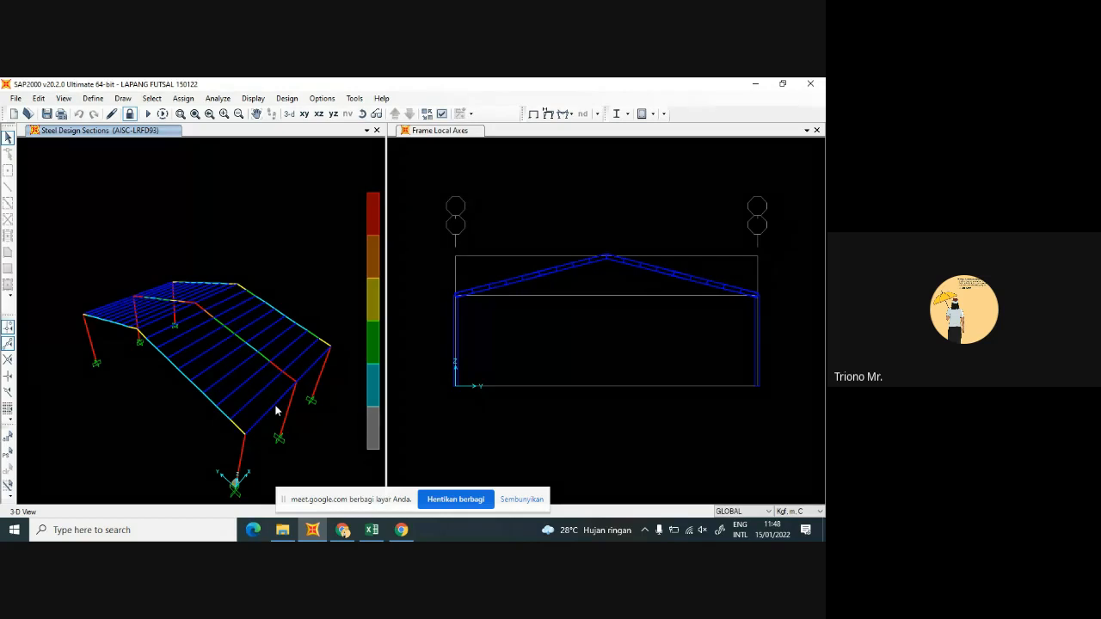
{"action": "left_click", "coordinate": [270, 413]}
{"action": "right_click", "coordinate": [290, 407]}
{"action": "left_click", "coordinate": [428, 411]}
{"action": "scroll", "coordinate": [274, 410], "scroll_direction": "up", "scroll_amount": 2}
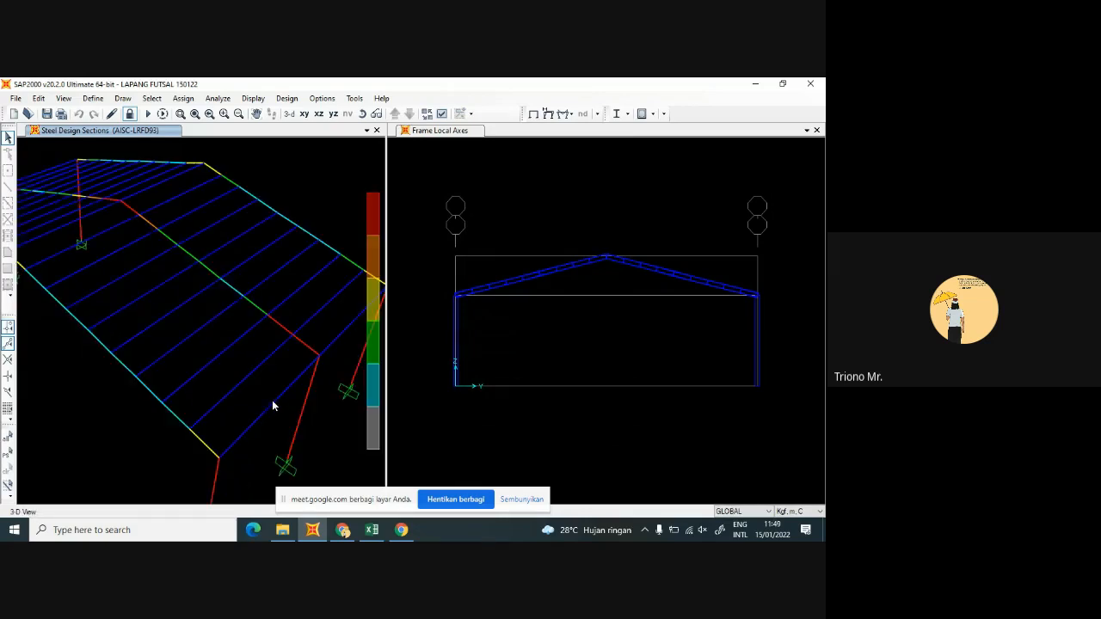
{"action": "right_click", "coordinate": [272, 400]}
{"action": "left_click", "coordinate": [262, 413]}
{"action": "right_click", "coordinate": [263, 416]}
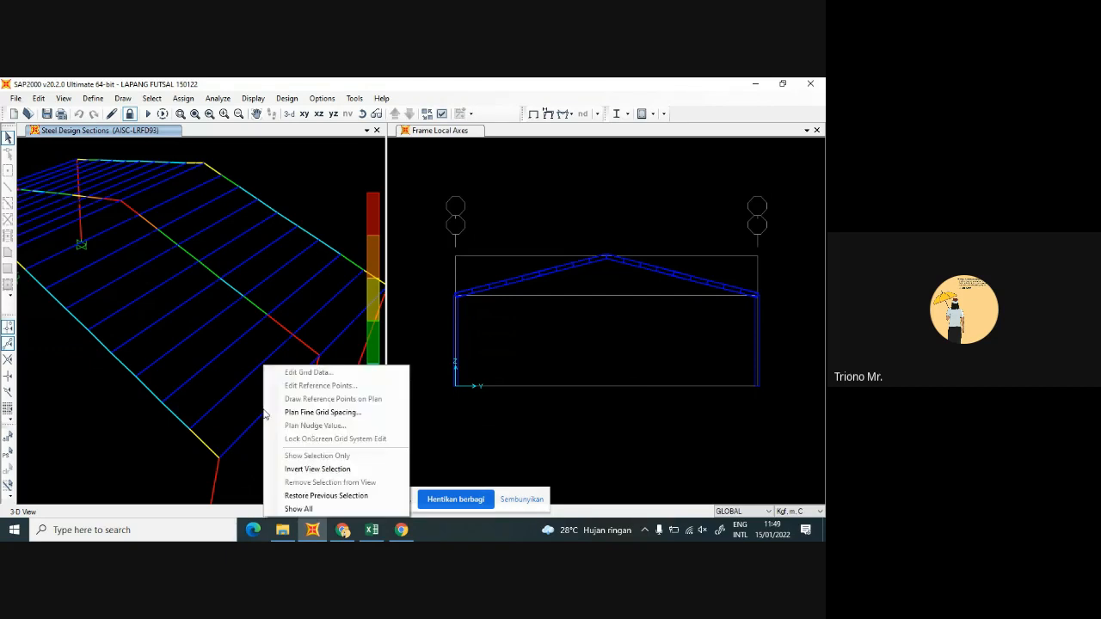
{"action": "left_click", "coordinate": [255, 395]}
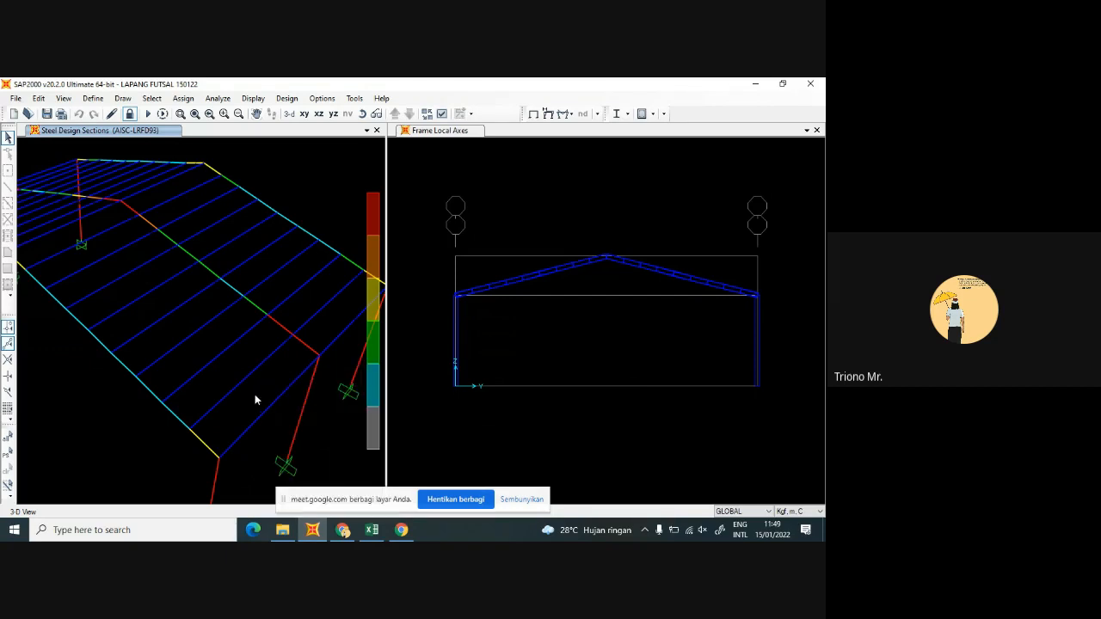
Examine the stress check ratios and detailed design data of a rafter segment near the eave of the middle frame
{"action": "left_click", "coordinate": [256, 308]}
{"action": "right_click", "coordinate": [255, 310]}
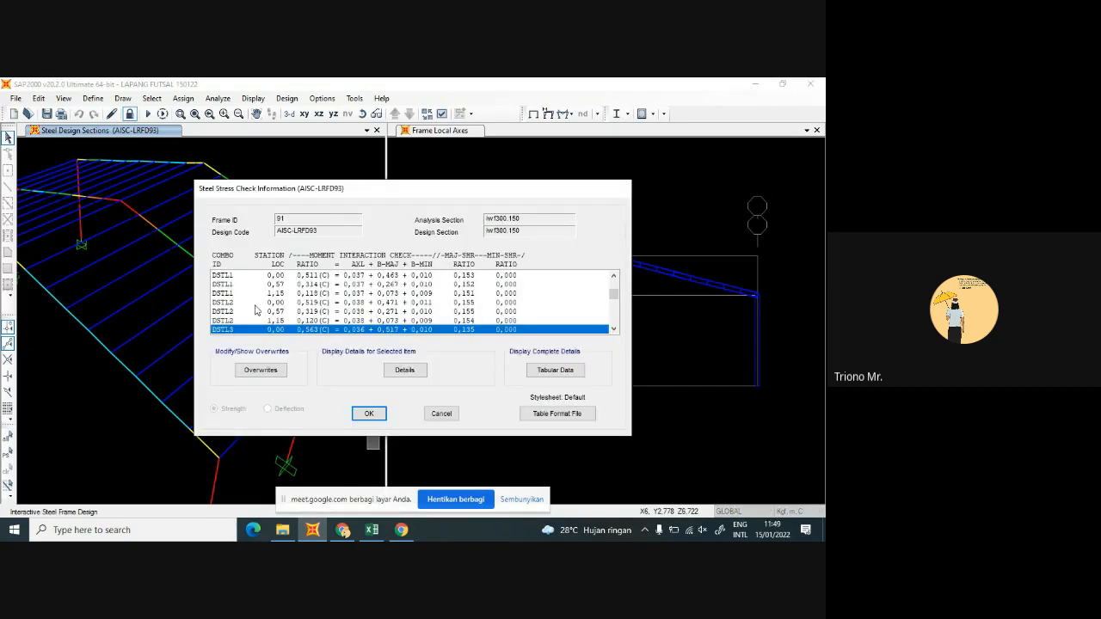
{"action": "left_click", "coordinate": [404, 371]}
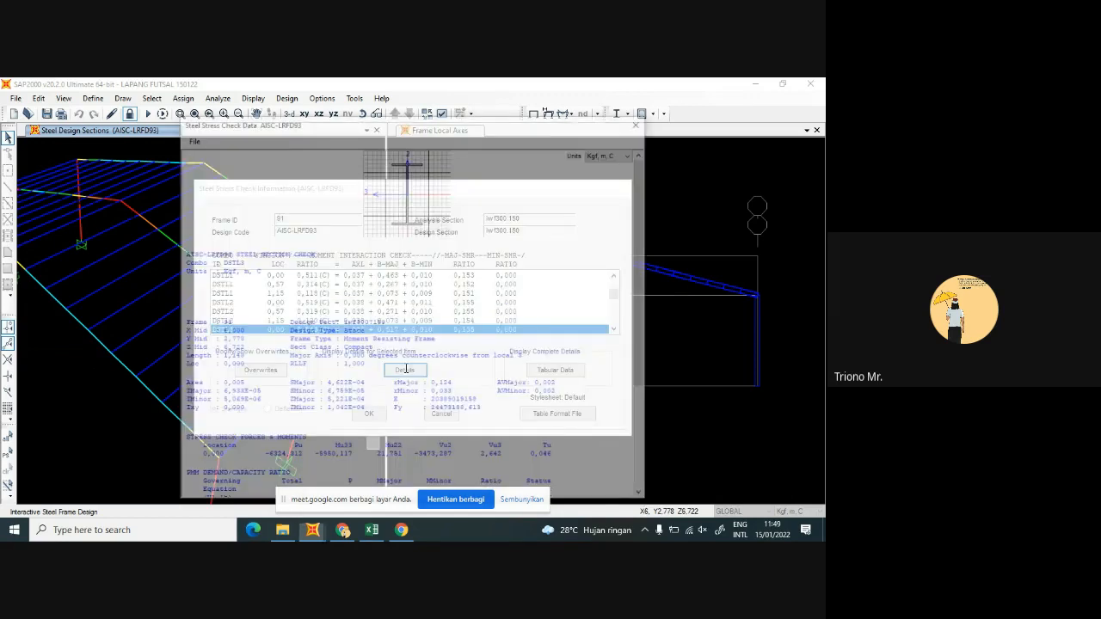
{"action": "scroll", "coordinate": [413, 351], "scroll_direction": "down", "scroll_amount": 4}
{"action": "scroll", "coordinate": [414, 351], "scroll_direction": "up", "scroll_amount": 3}
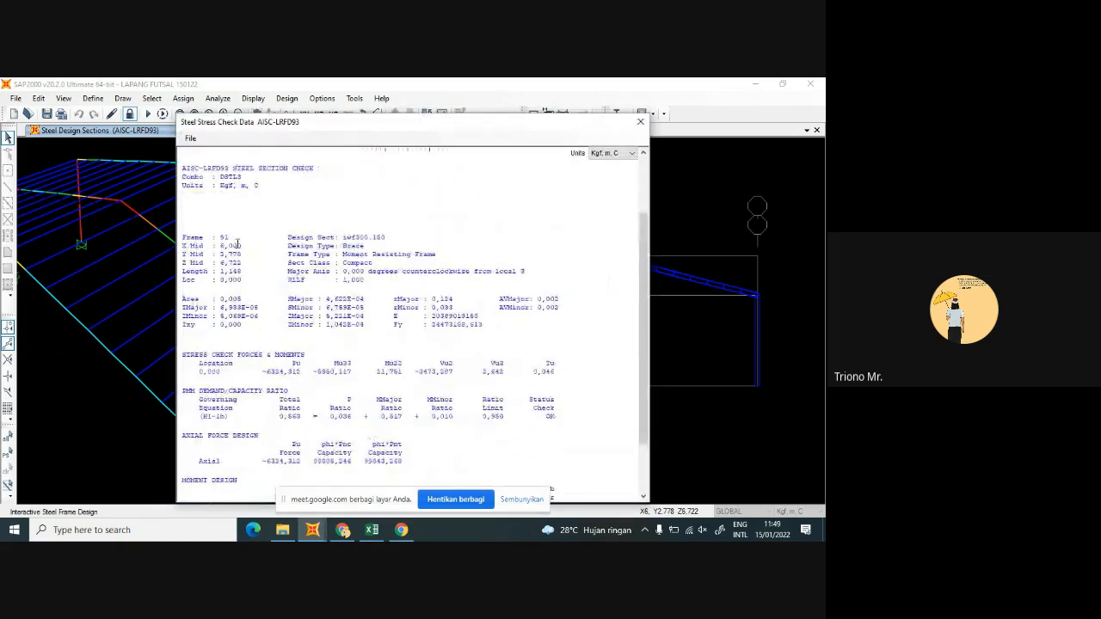
{"action": "scroll", "coordinate": [249, 244], "scroll_direction": "up", "scroll_amount": 3}
{"action": "scroll", "coordinate": [256, 245], "scroll_direction": "down", "scroll_amount": 5}
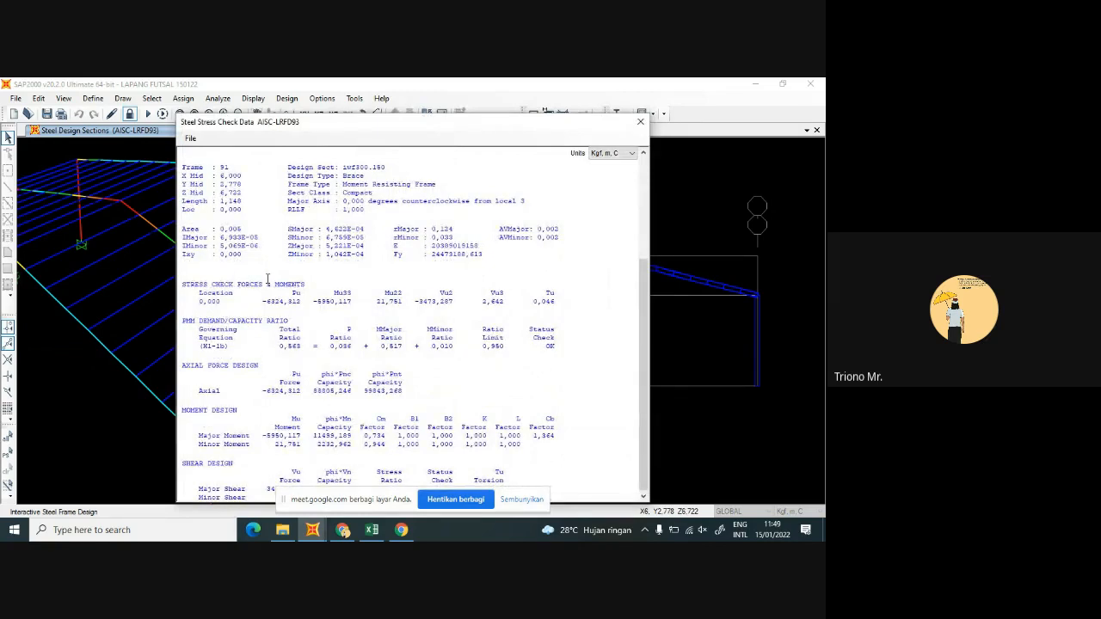
{"action": "scroll", "coordinate": [240, 245], "scroll_direction": "up", "scroll_amount": 5}
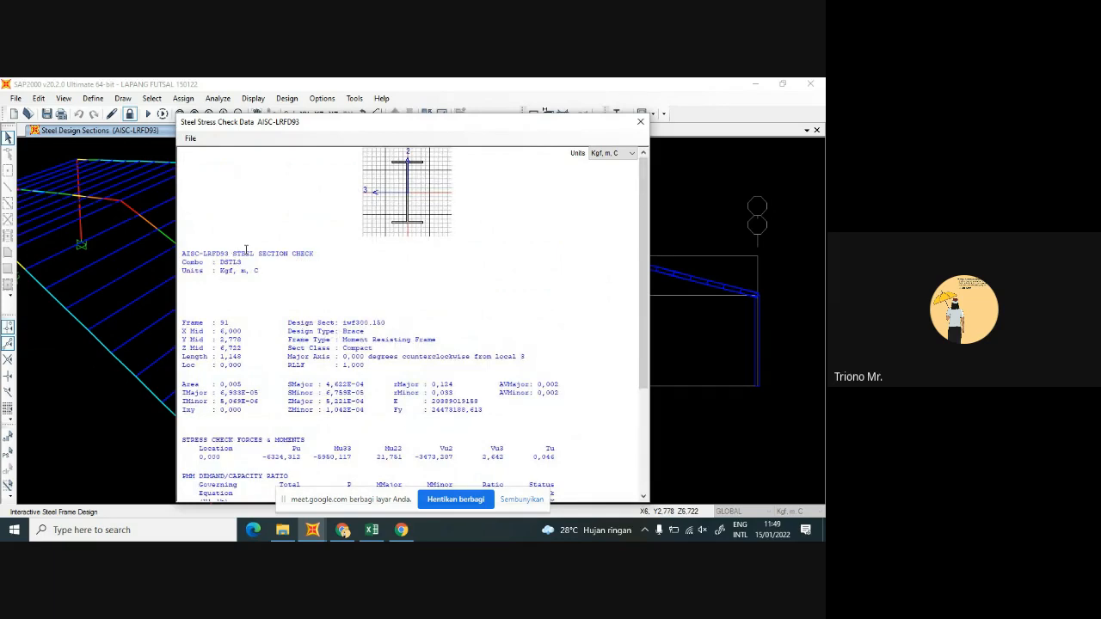
{"action": "left_click", "coordinate": [640, 121]}
{"action": "left_click", "coordinate": [368, 413]}
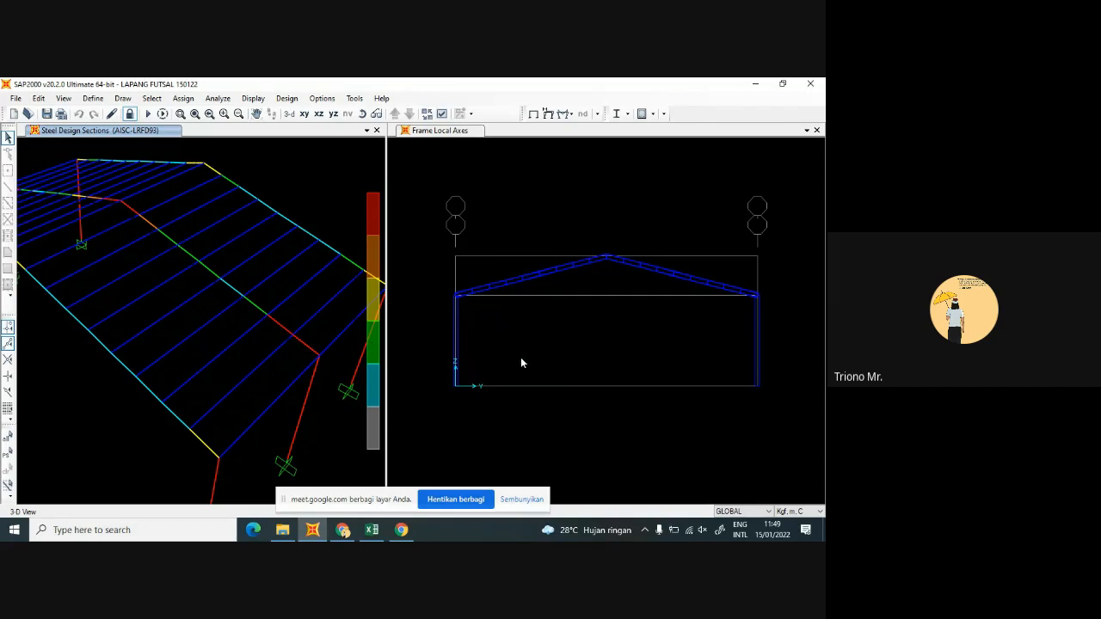
Examine the colour-coded steel design results of the whole structure from a different 3-D angle
{"action": "left_click", "coordinate": [363, 114]}
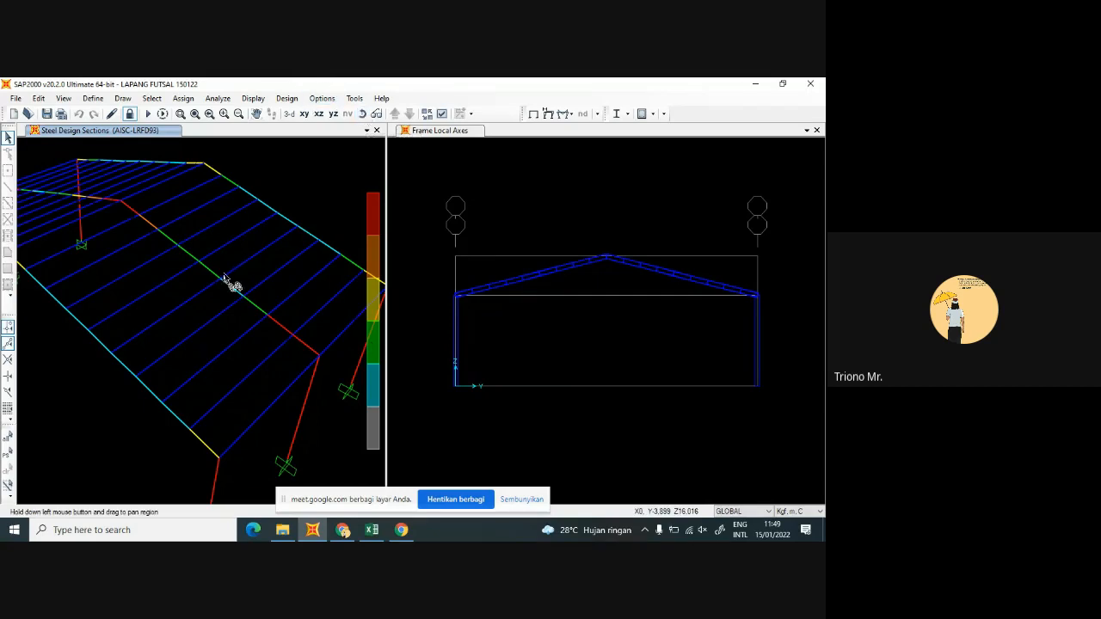
{"action": "left_click_drag", "start_coordinate": [226, 283], "coordinate": [242, 244]}
{"action": "scroll", "coordinate": [234, 233], "scroll_direction": "down", "scroll_amount": 8}
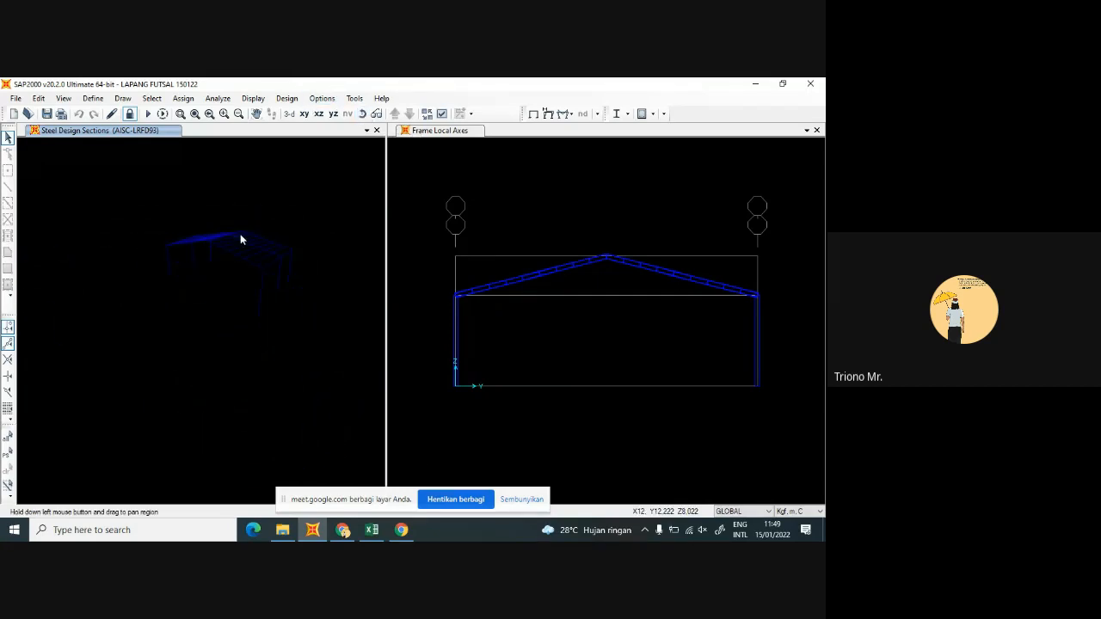
{"action": "left_click", "coordinate": [376, 113]}
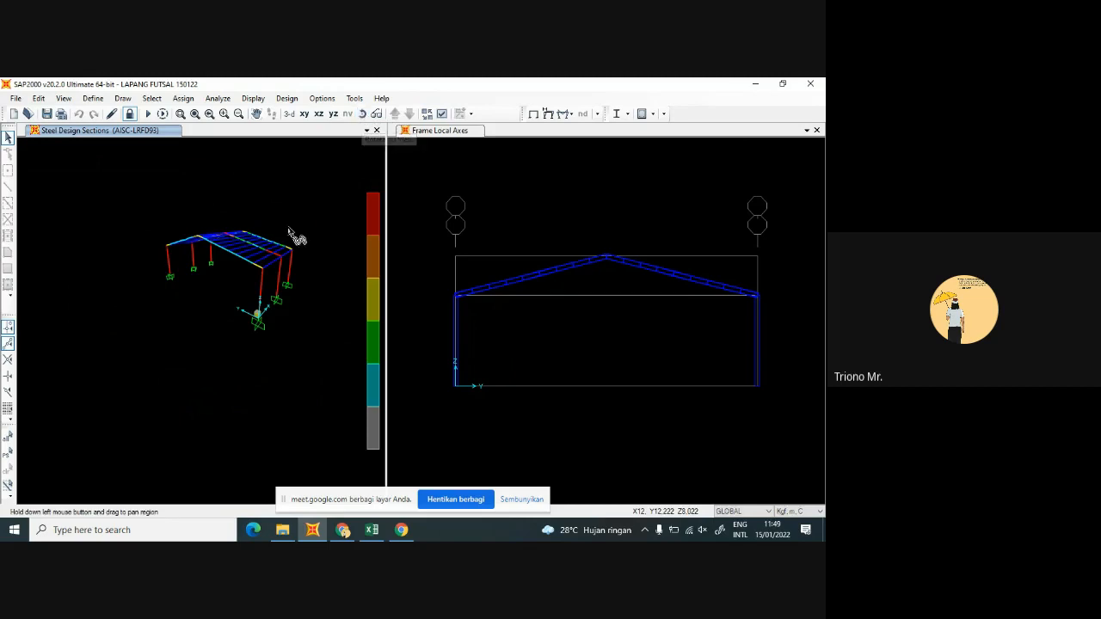
{"action": "left_click_drag", "start_coordinate": [295, 236], "coordinate": [287, 238]}
{"action": "scroll", "coordinate": [190, 309], "scroll_direction": "up", "scroll_amount": 6}
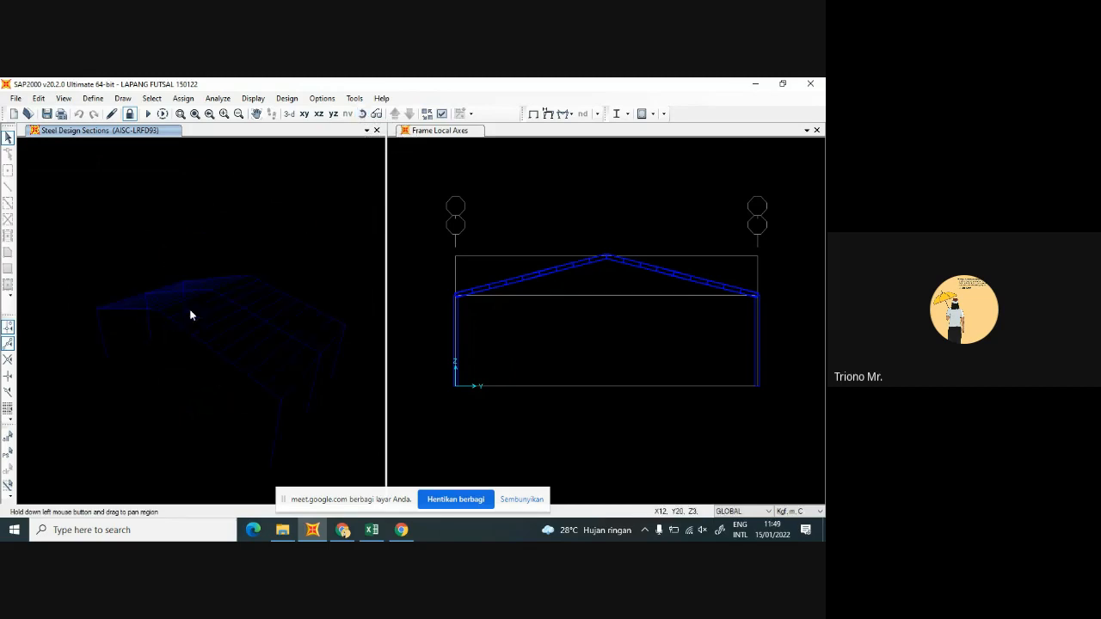